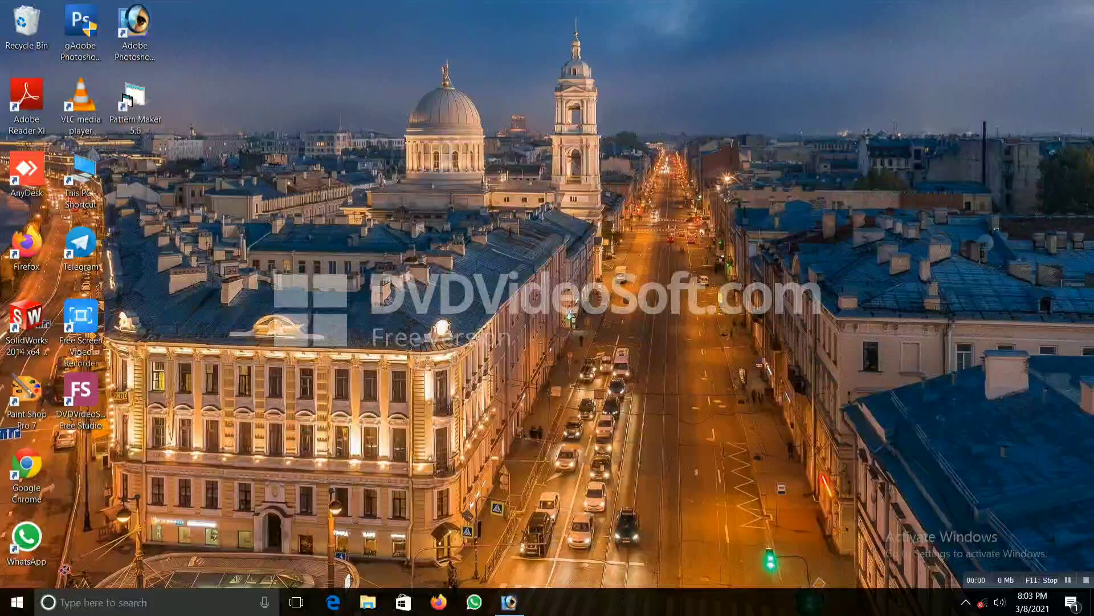
# - Refresh the Windows desktop three times from its right-click menu
pyautogui.rightClick(554, 143)
pyautogui.click(591, 185)
pyautogui.rightClick(553, 142)
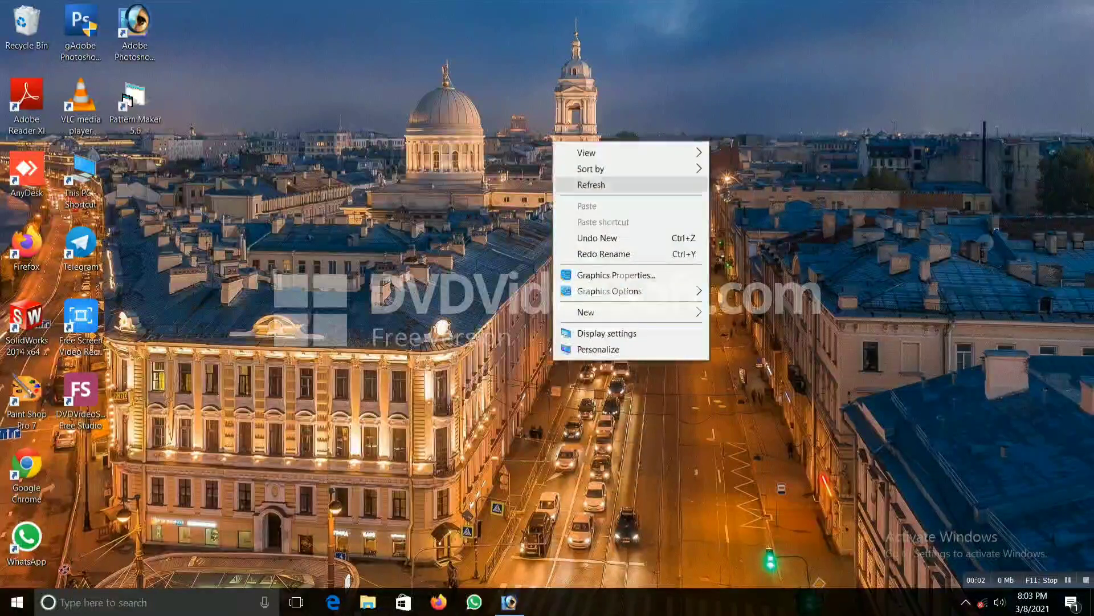
pyautogui.click(591, 185)
pyautogui.rightClick(574, 154)
pyautogui.click(614, 199)
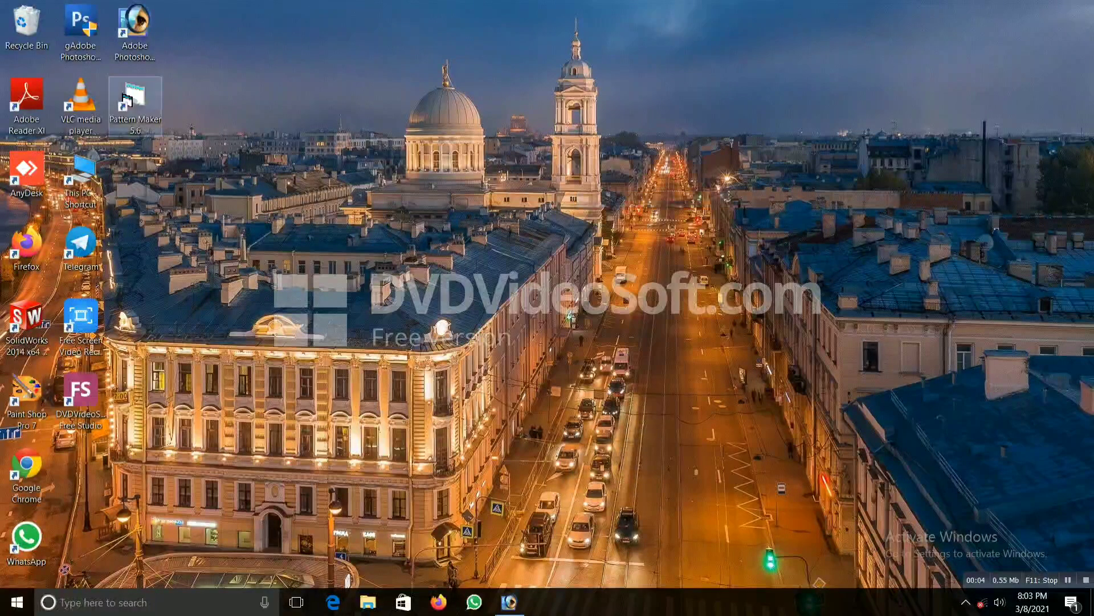
# - Select the Adobe Photoshop 7.0 shortcut and refresh the desktop once more
pyautogui.click(135, 34)
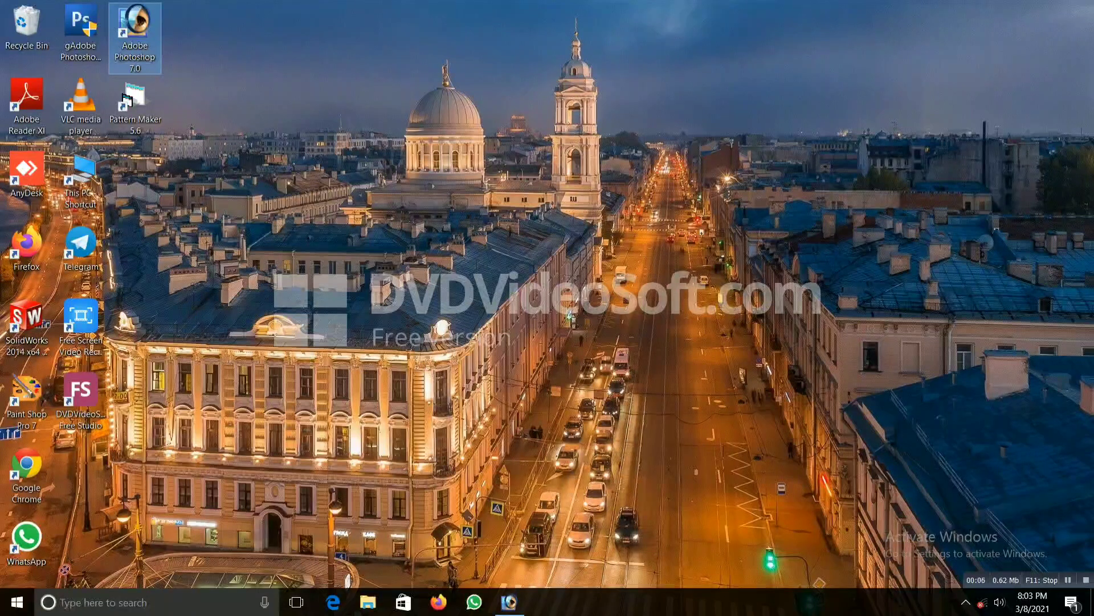
pyautogui.rightClick(265, 92)
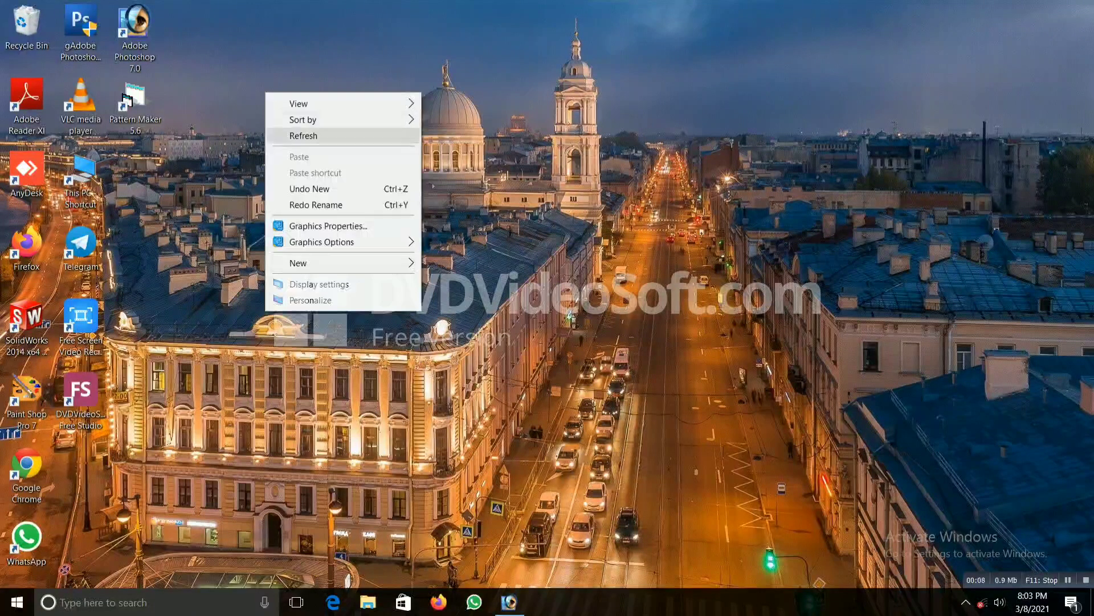
pyautogui.click(303, 136)
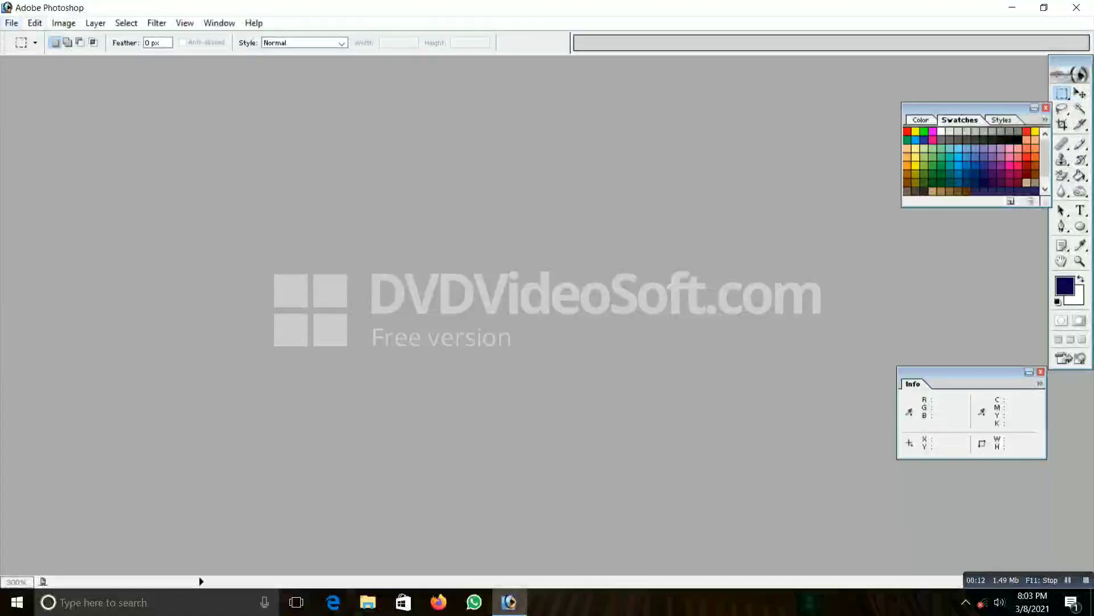
# - Open IMG-20190811-WA0001.jpg from the 5 nov folder via File > Open
pyautogui.hotkey('alt', 'f')
pyautogui.press('Up')
pyautogui.press('Return')
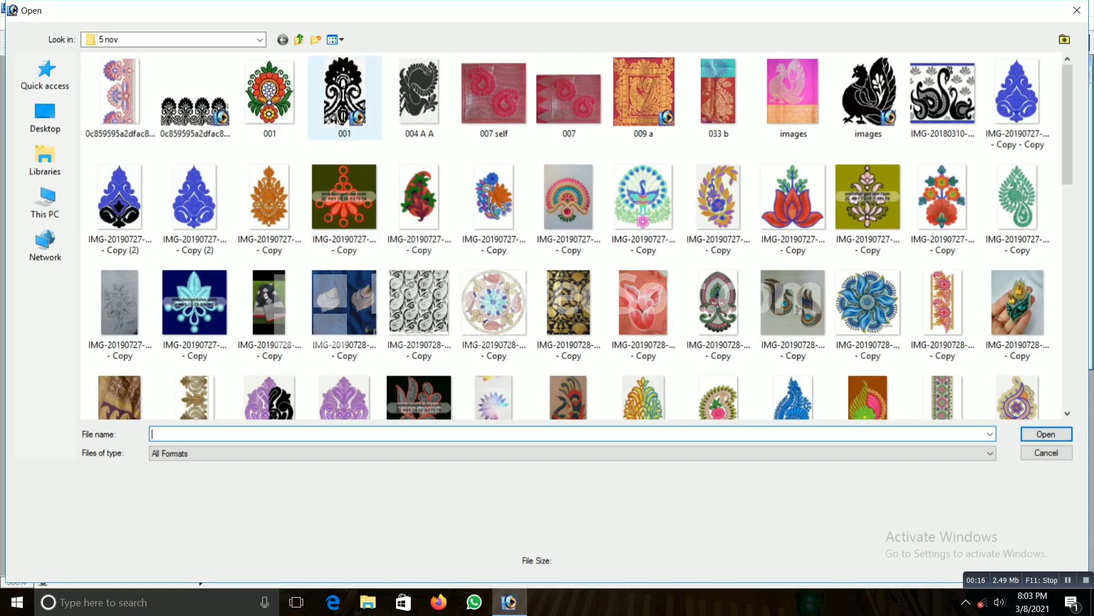
pyautogui.scroll(-3, 419, 171)
pyautogui.scroll(-3, 422, 171)
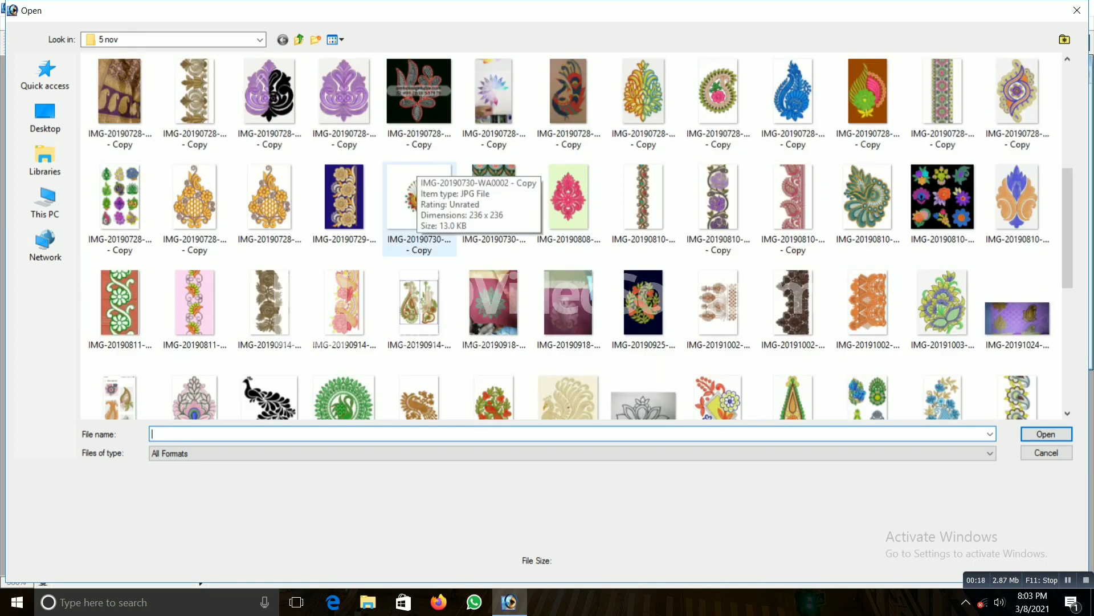
pyautogui.scroll(-3, 422, 171)
pyautogui.scroll(-2, 419, 171)
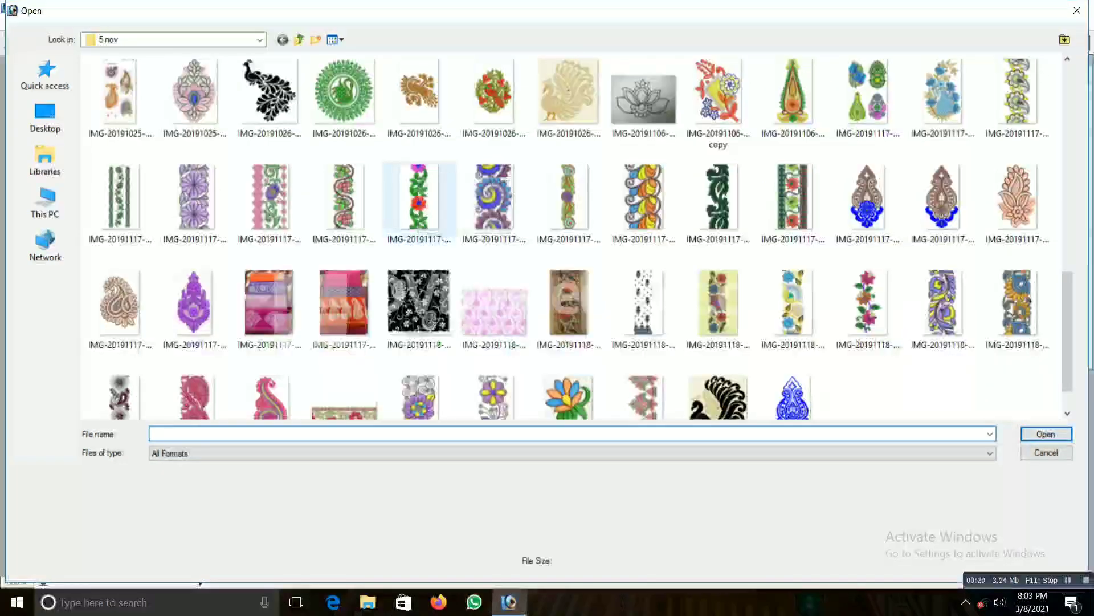
pyautogui.scroll(-2, 419, 174)
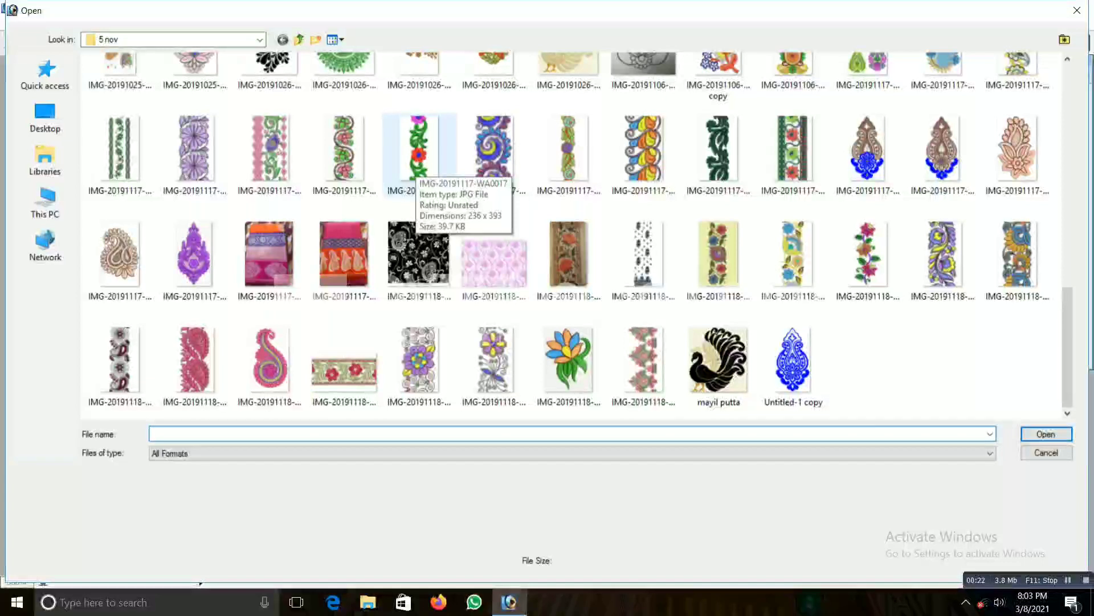
pyautogui.scroll(3, 419, 149)
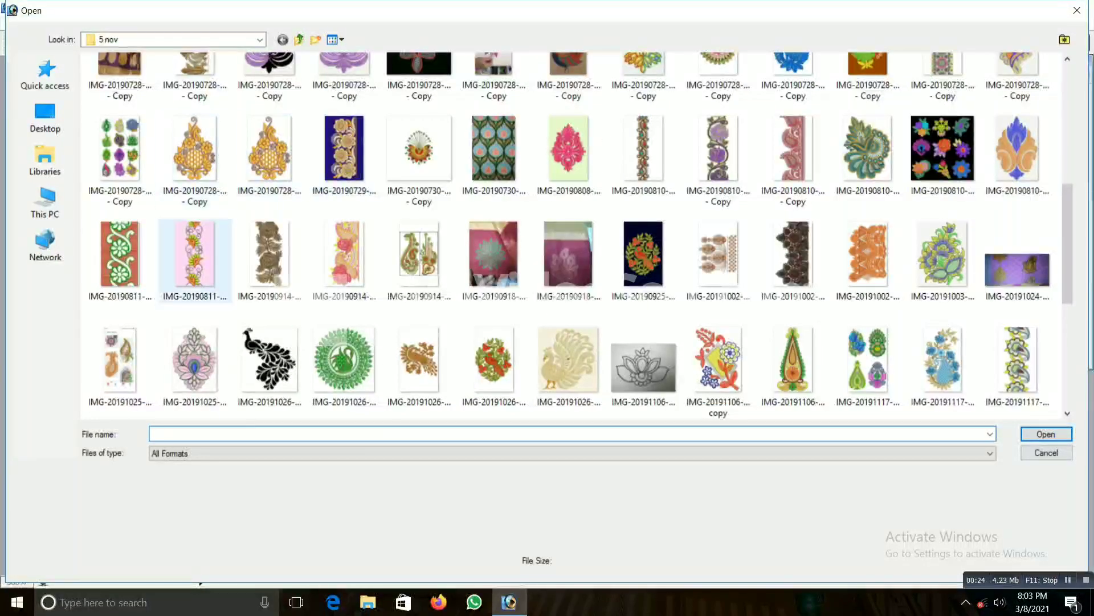
pyautogui.doubleClick(120, 254)
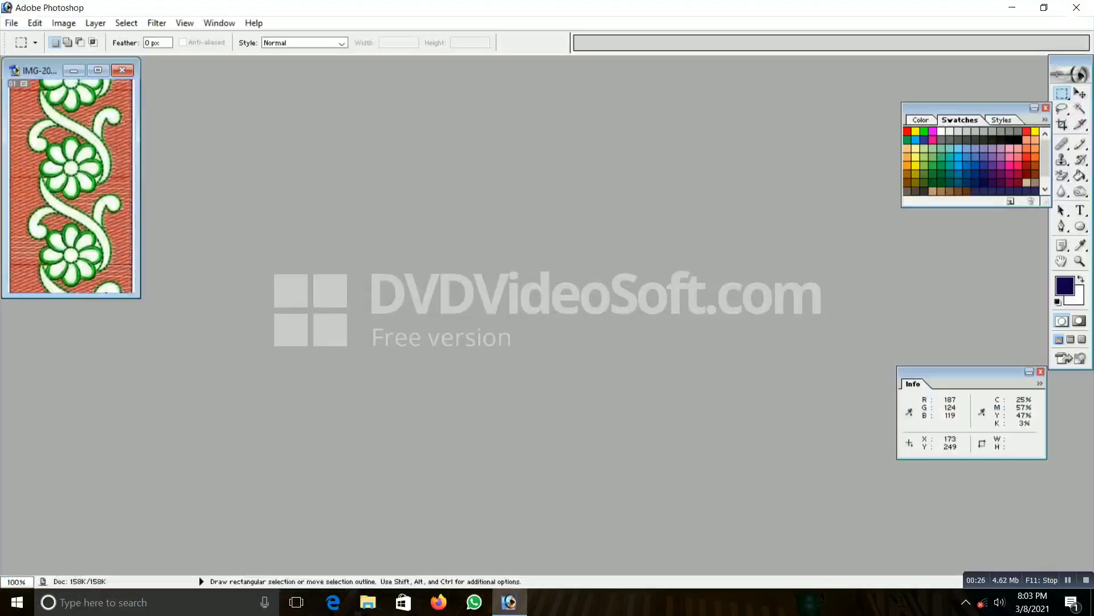
# - Maximize the document window, fit it to screen, and clear a trial rectangular selection
pyautogui.click(98, 71)
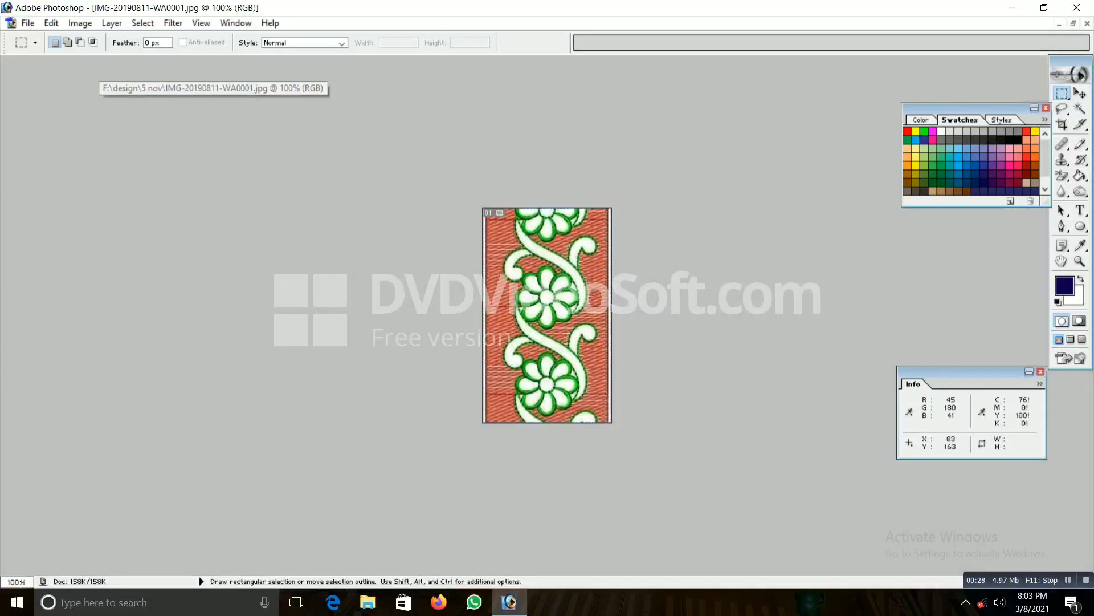
pyautogui.hotkey('ctrl', '0')
pyautogui.moveTo(468, 258); pyautogui.dragTo(574, 376)
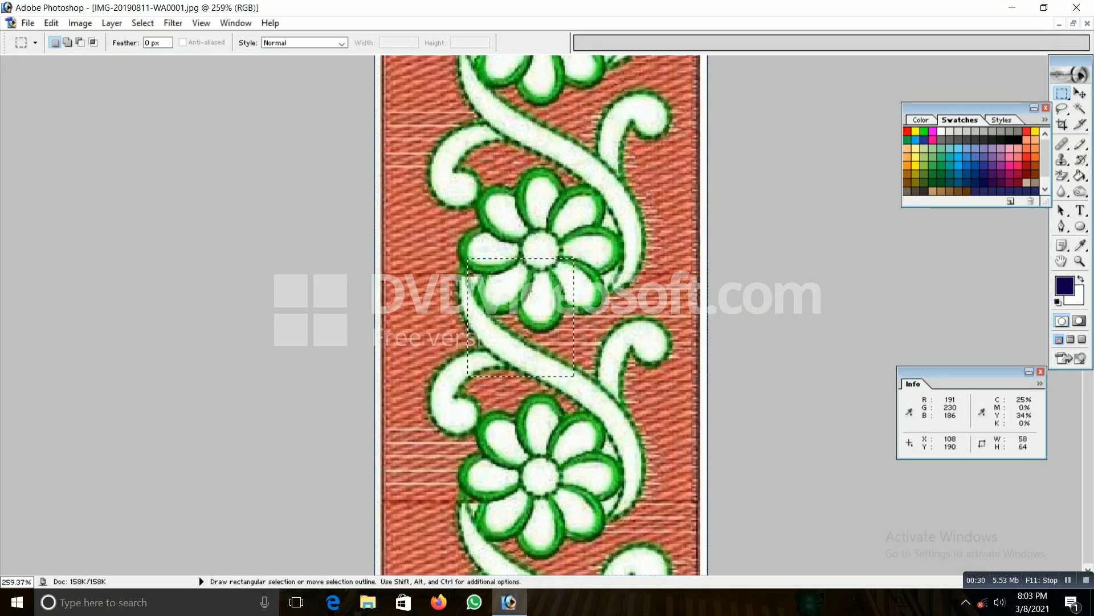
pyautogui.hotkey('ctrl', 'd')
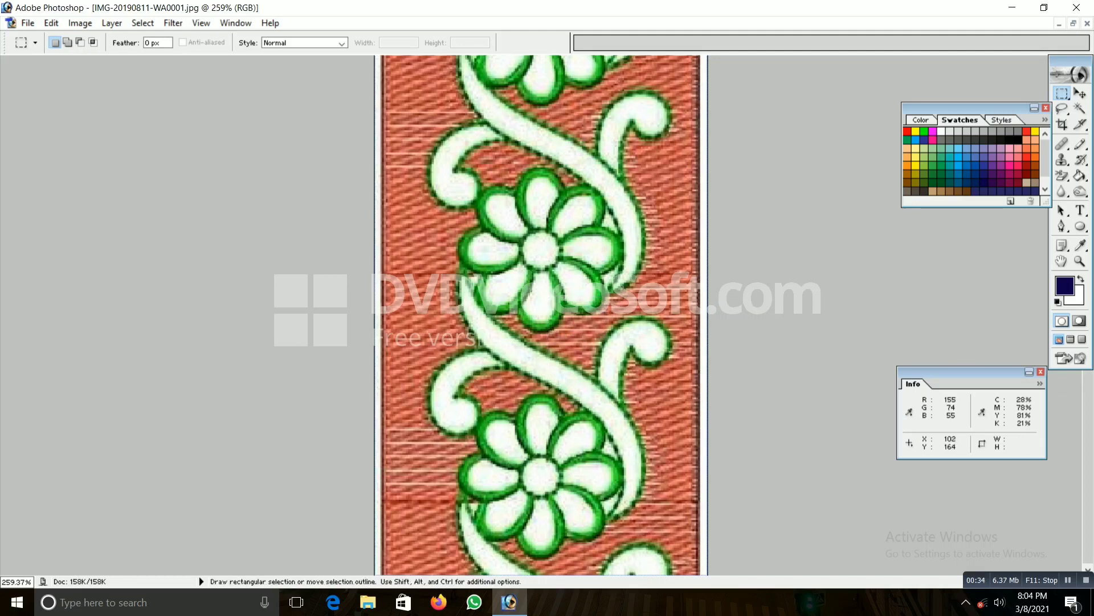
pyautogui.scroll(2, 538, 315)
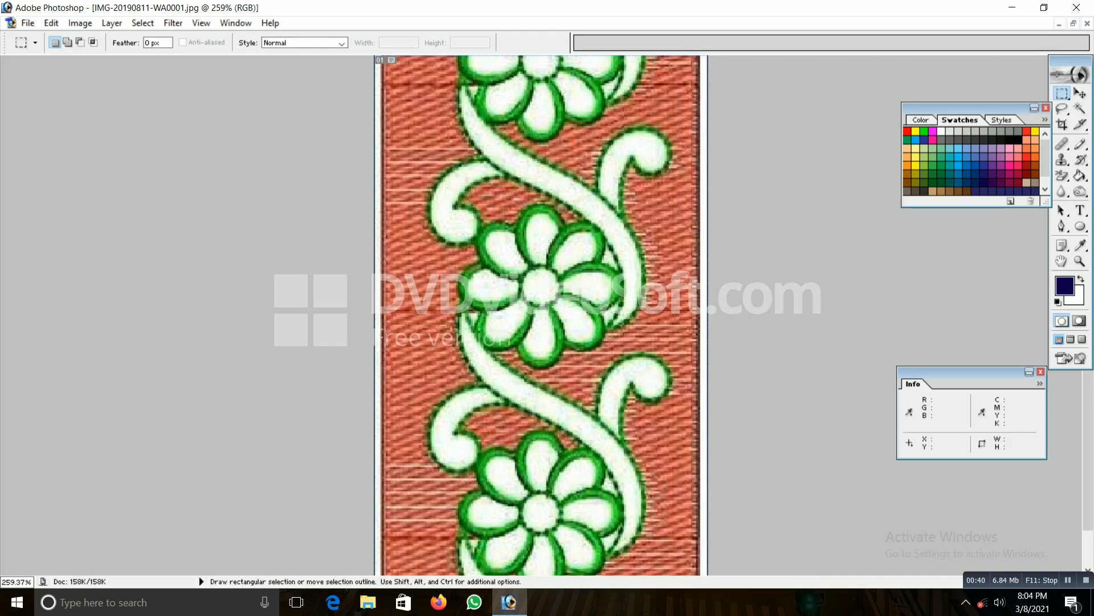
# - Crop the image to trim away the side edges around the central strip
pyautogui.press('c')
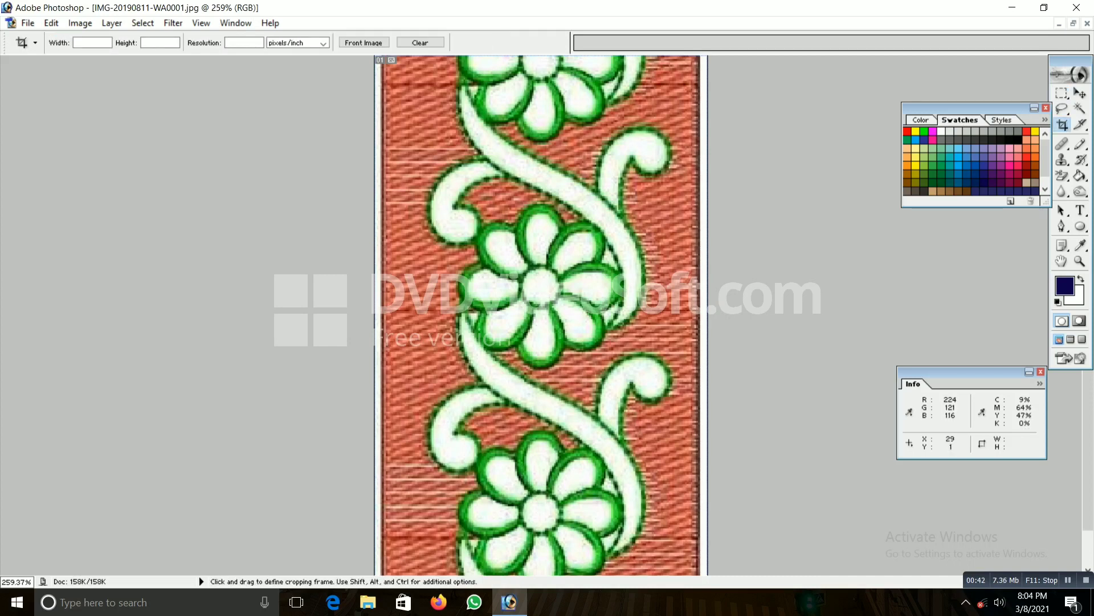
pyautogui.moveTo(428, 57)
pyautogui.mouseDown()
pyautogui.moveTo(624, 574)
pyautogui.moveTo(673, 574)
pyautogui.mouseUp()
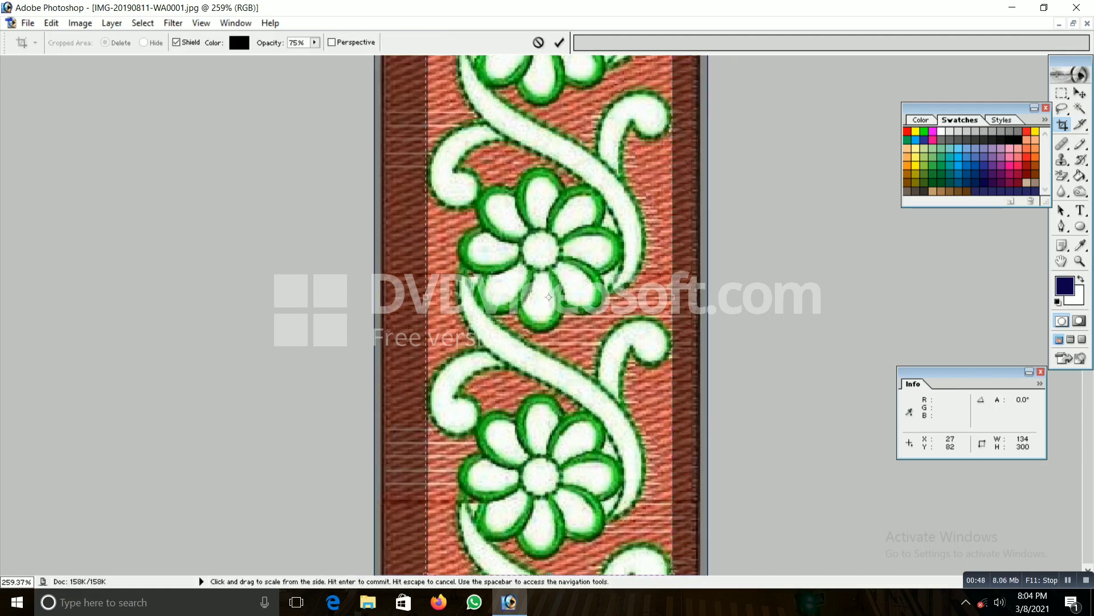
pyautogui.scroll(2, 584, 148)
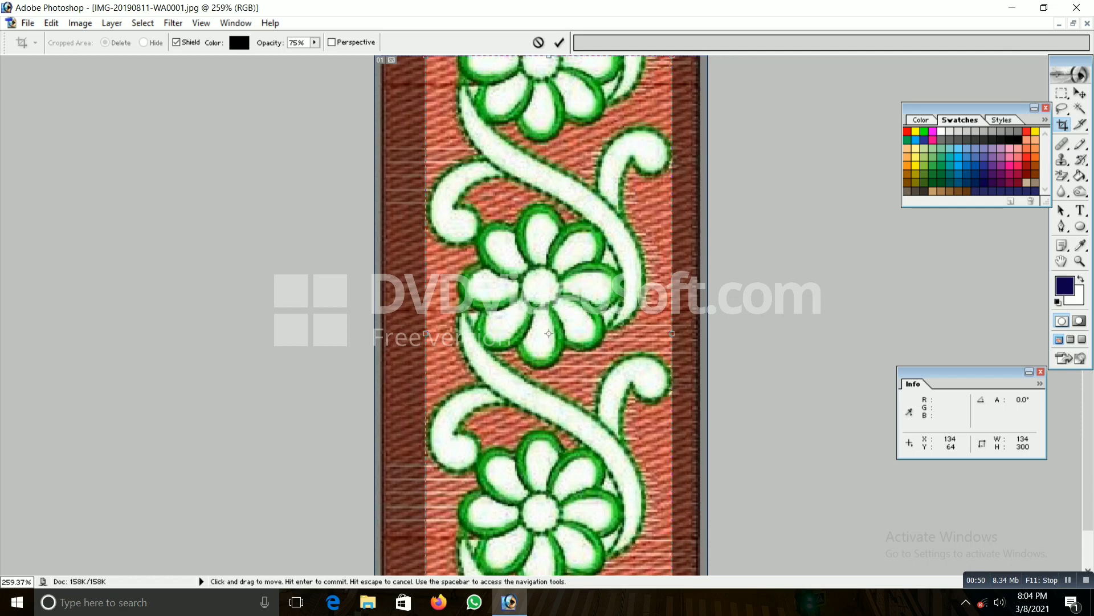
pyautogui.click(559, 43)
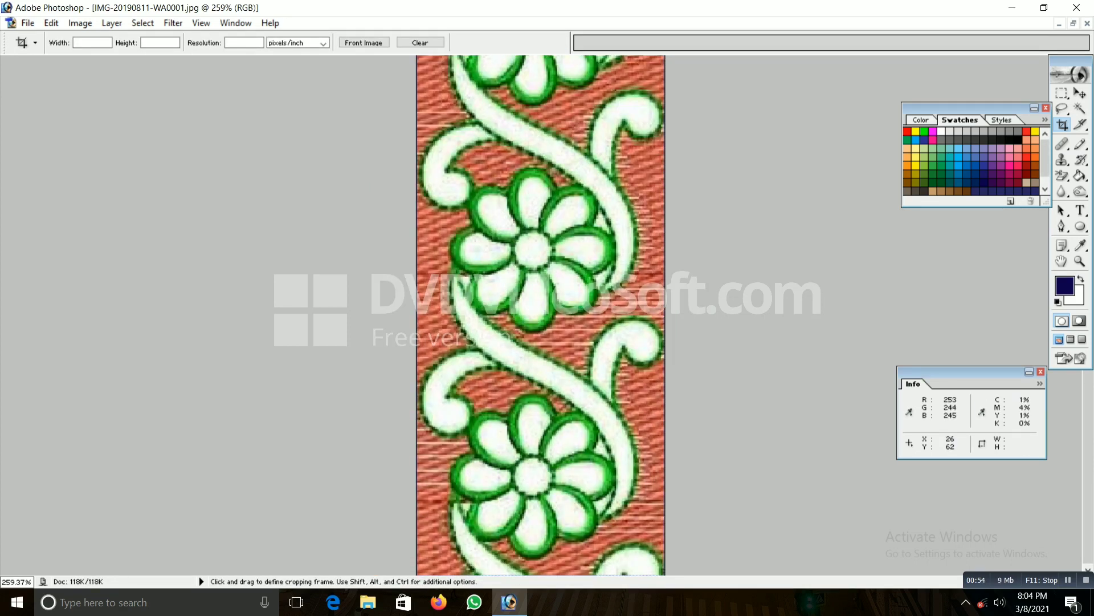
# - Crop again to trim the top and bottom, leaving a 134 × 244 pixel strip
pyautogui.scroll(2, 541, 315)
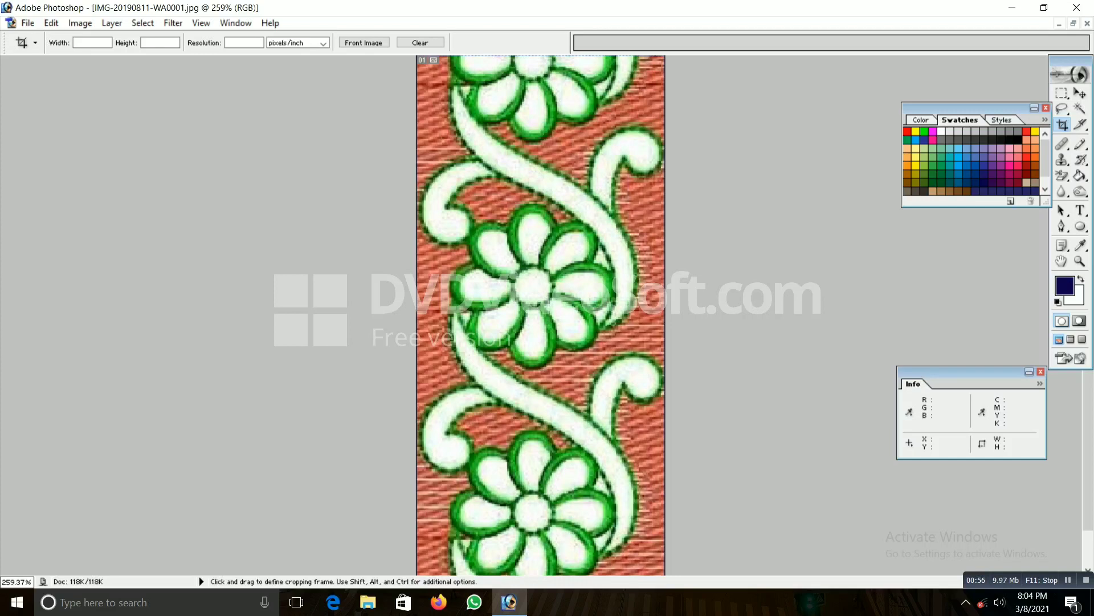
pyautogui.moveTo(419, 84); pyautogui.dragTo(587, 336)
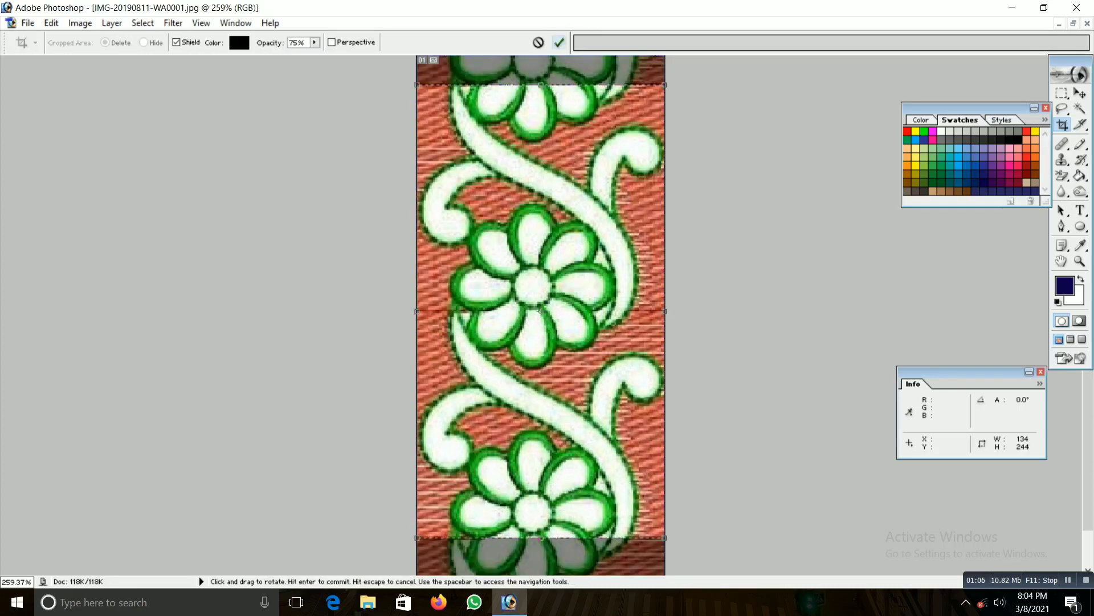
pyautogui.click(560, 42)
pyautogui.hotkey('ctrl', '+')
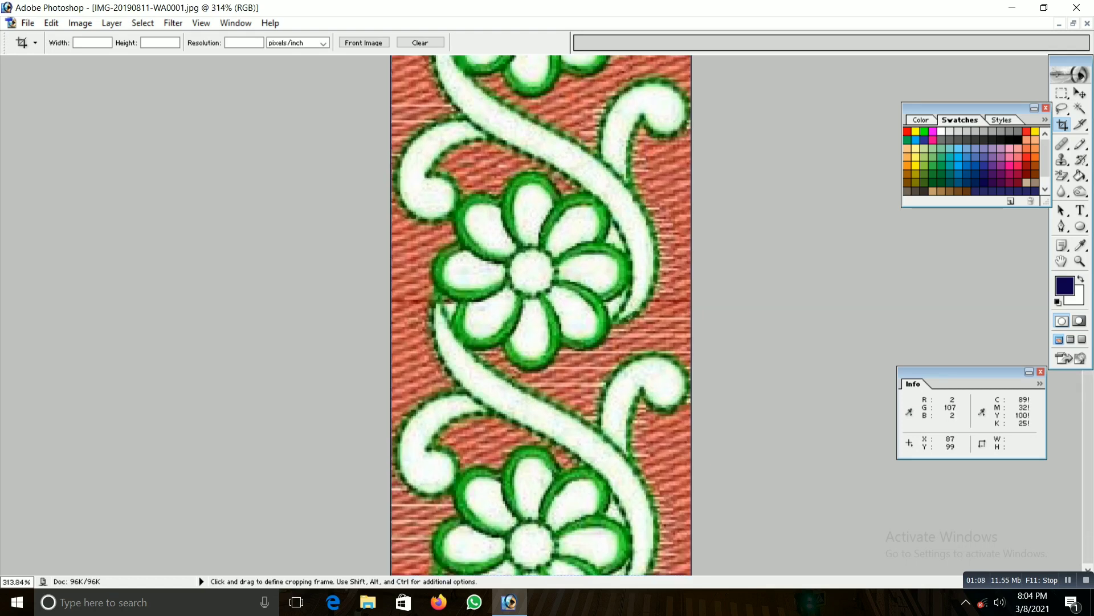
pyautogui.scroll(-1, 541, 316)
# - Rotate the canvas 90°, zoom in twice, select all, and move the Info palette aside
pyautogui.click(80, 23)
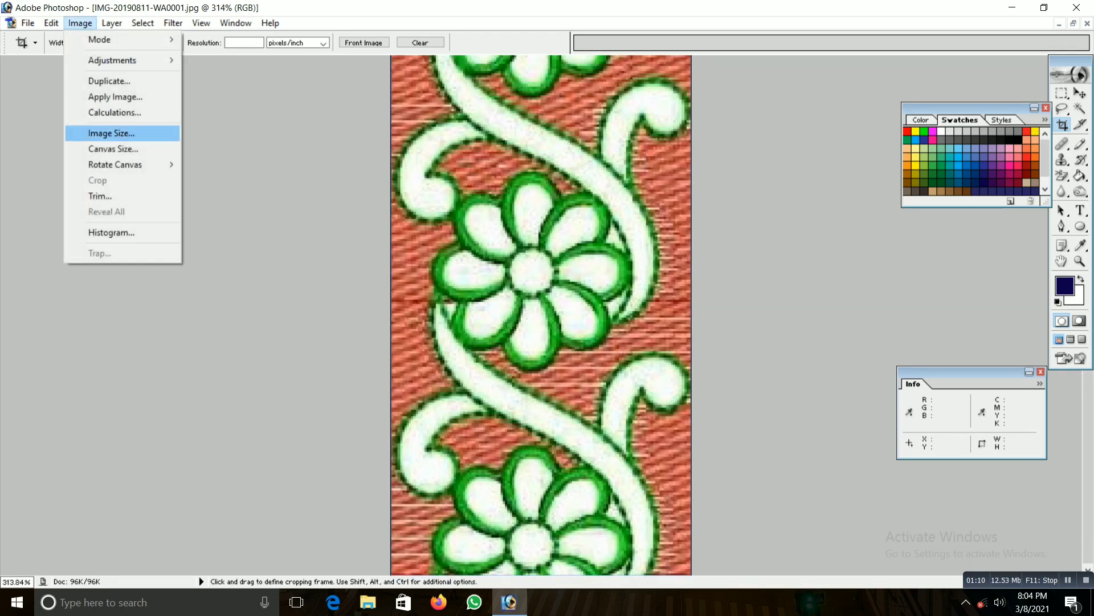
pyautogui.click(218, 195)
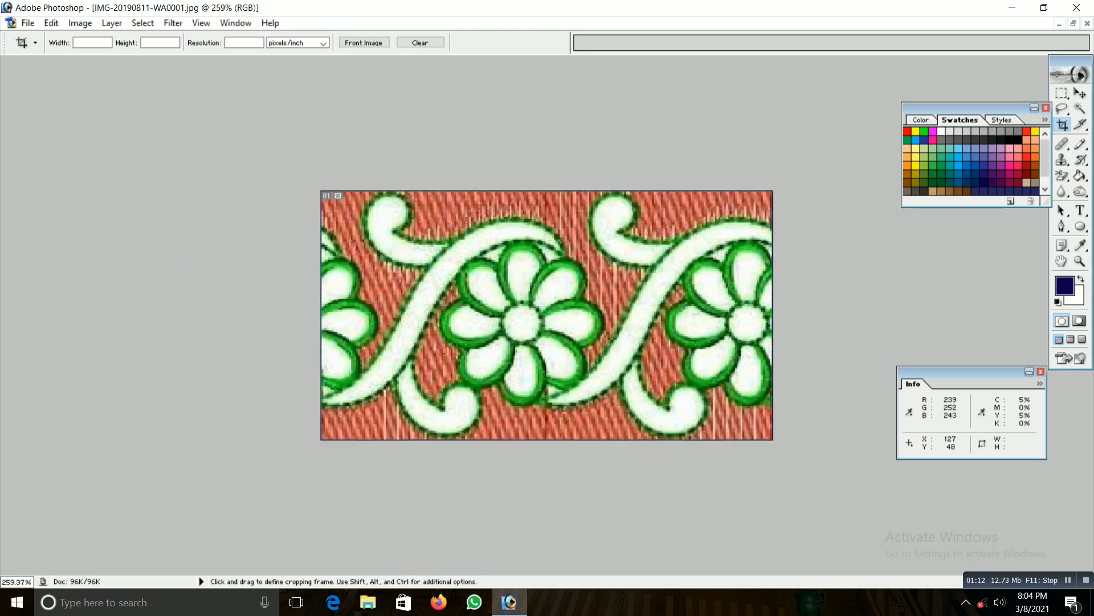
pyautogui.hotkey('ctrl', '+')
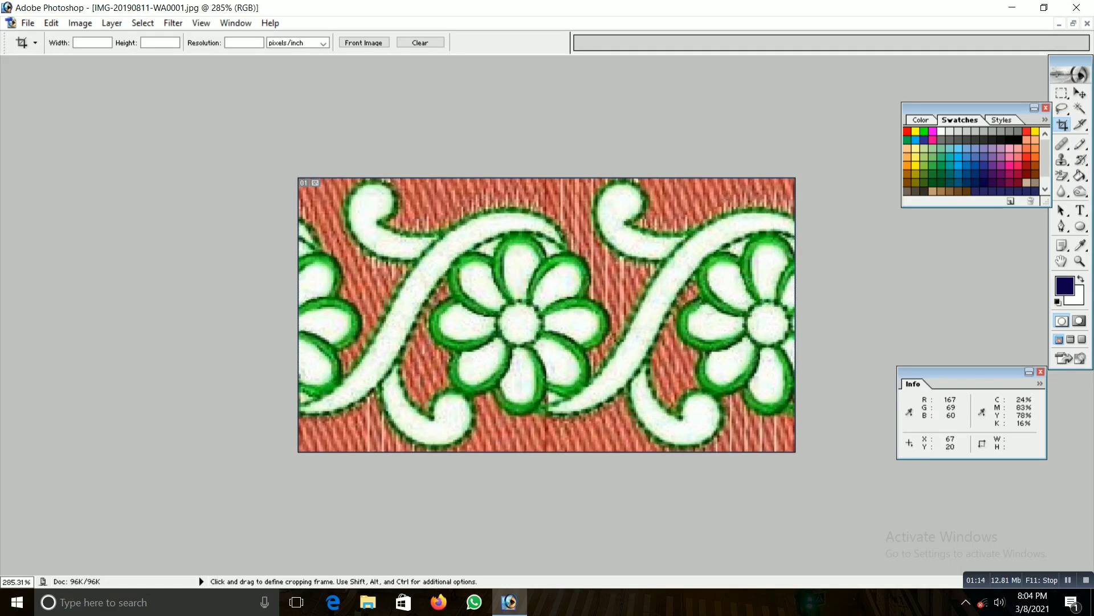
pyautogui.hotkey('ctrl', '+')
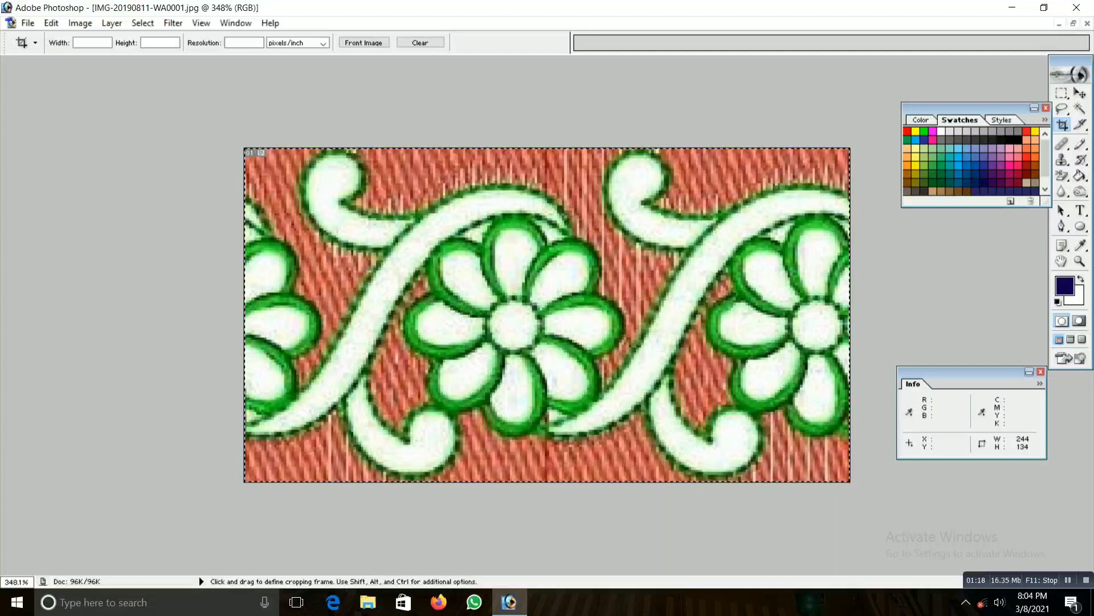
pyautogui.hotkey('ctrl', 'a')
pyautogui.moveTo(969, 372); pyautogui.dragTo(954, 214)
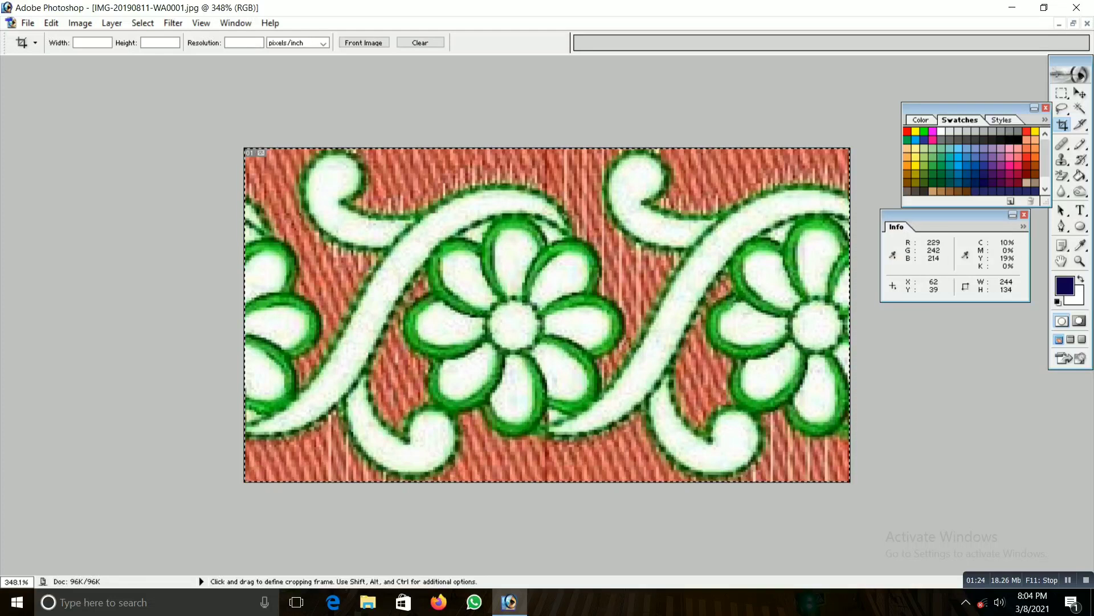
pyautogui.click(79, 23)
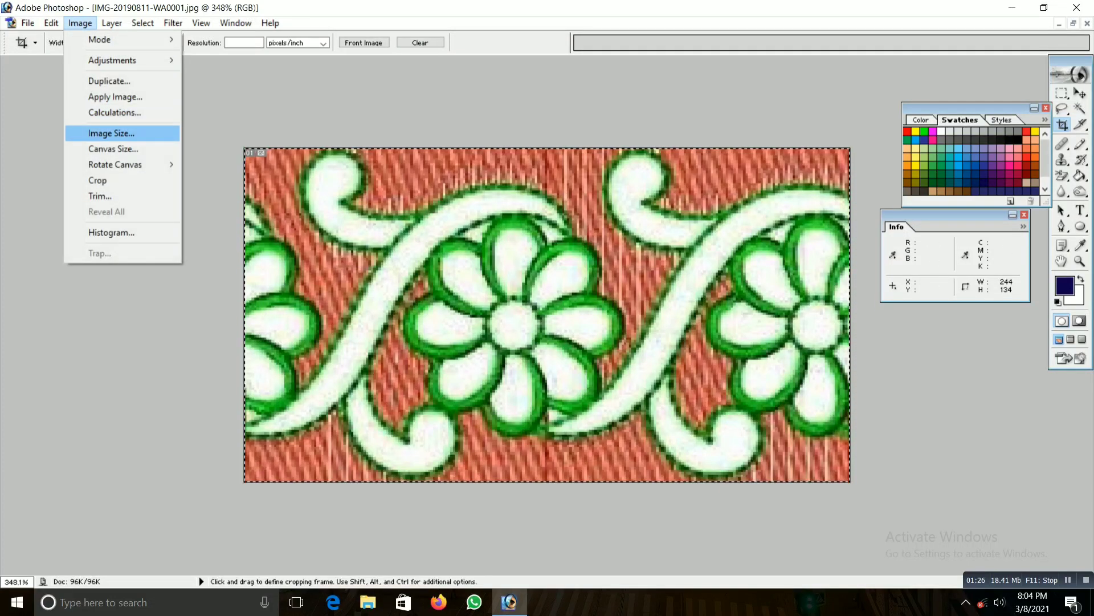
# - Turn off Constrain Proportions and resample the image to 240 × 130 pixels
pyautogui.click(111, 133)
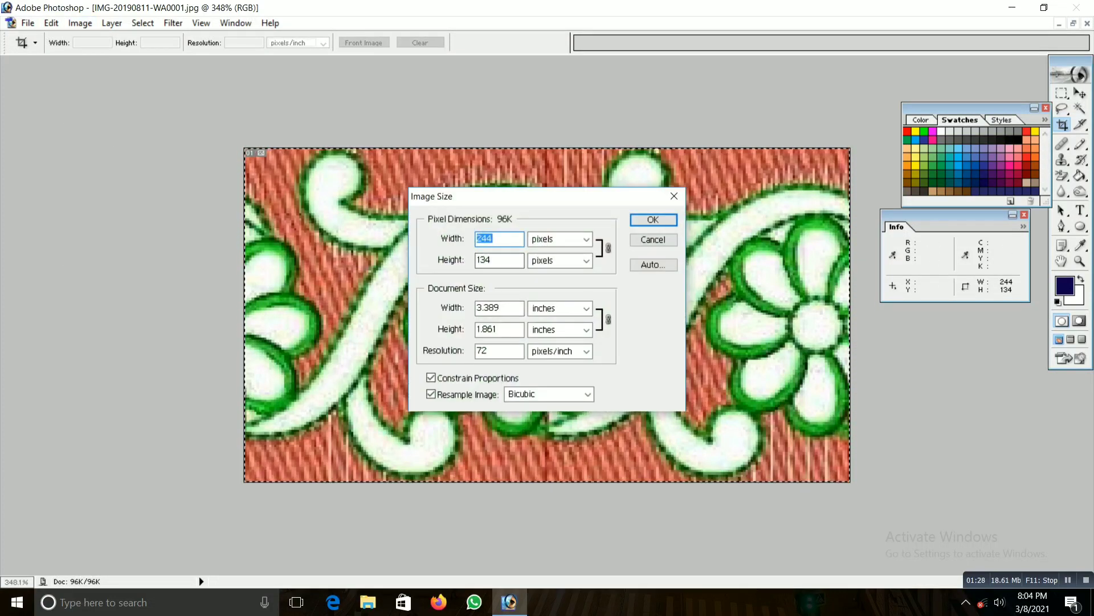
pyautogui.click(430, 377)
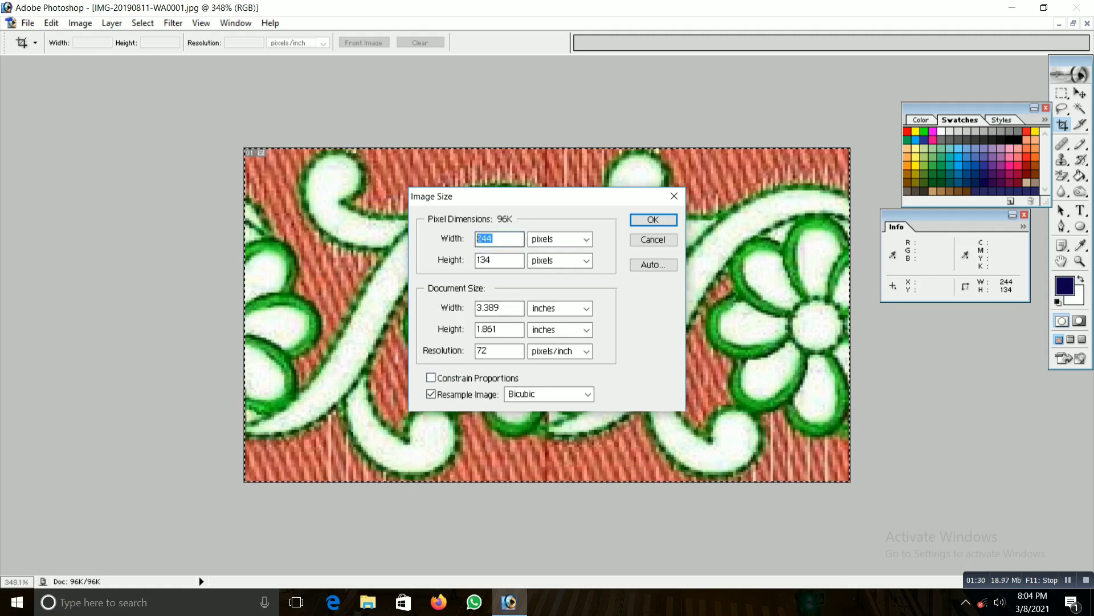
pyautogui.write('240')
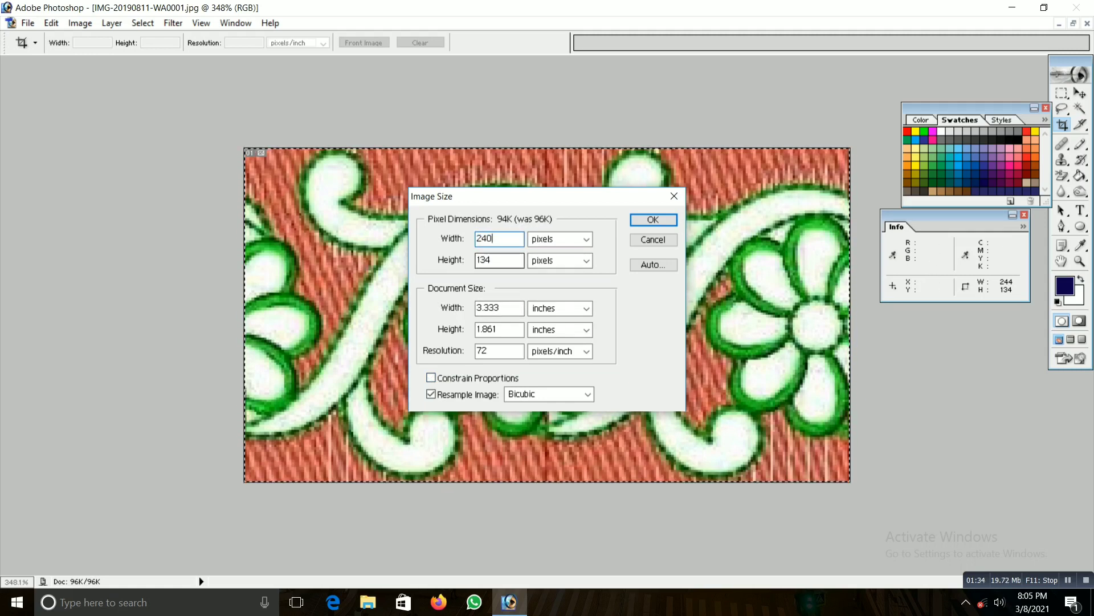
pyautogui.press('Tab')
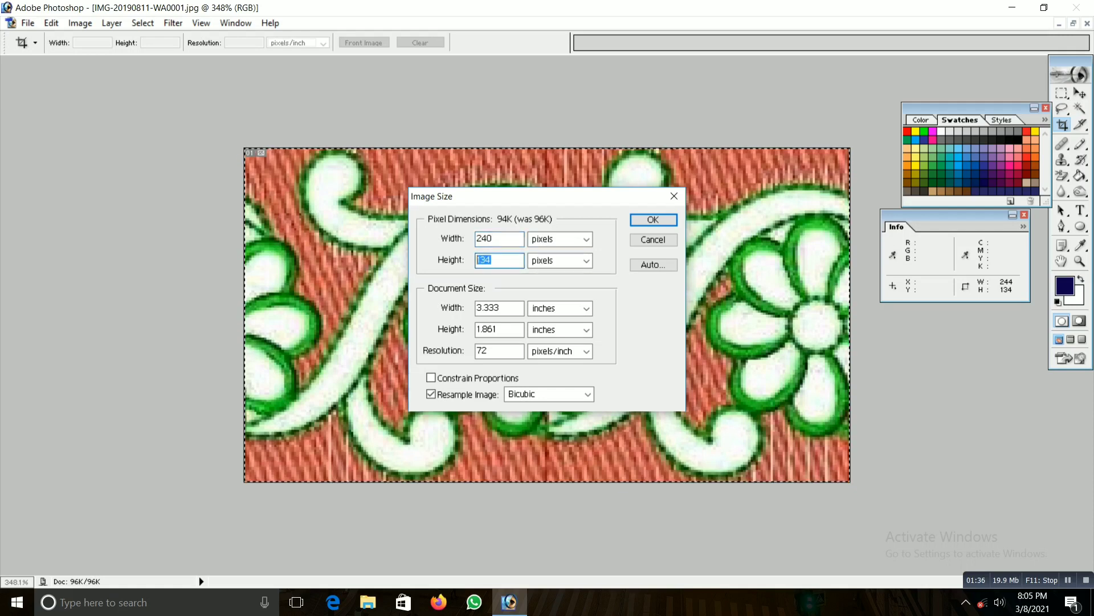
pyautogui.write('13')
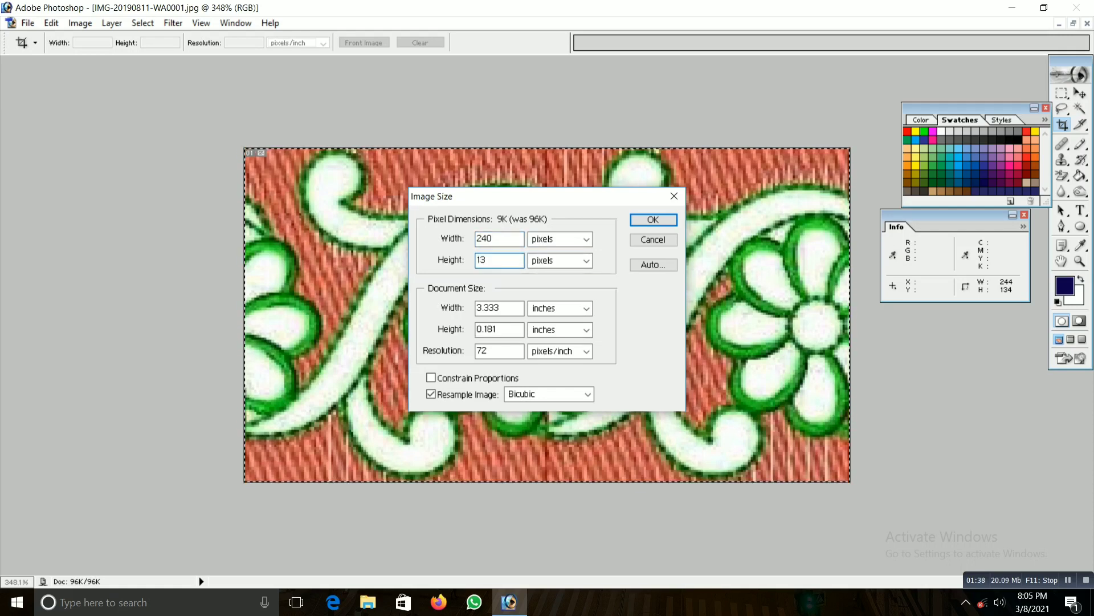
pyautogui.write('0')
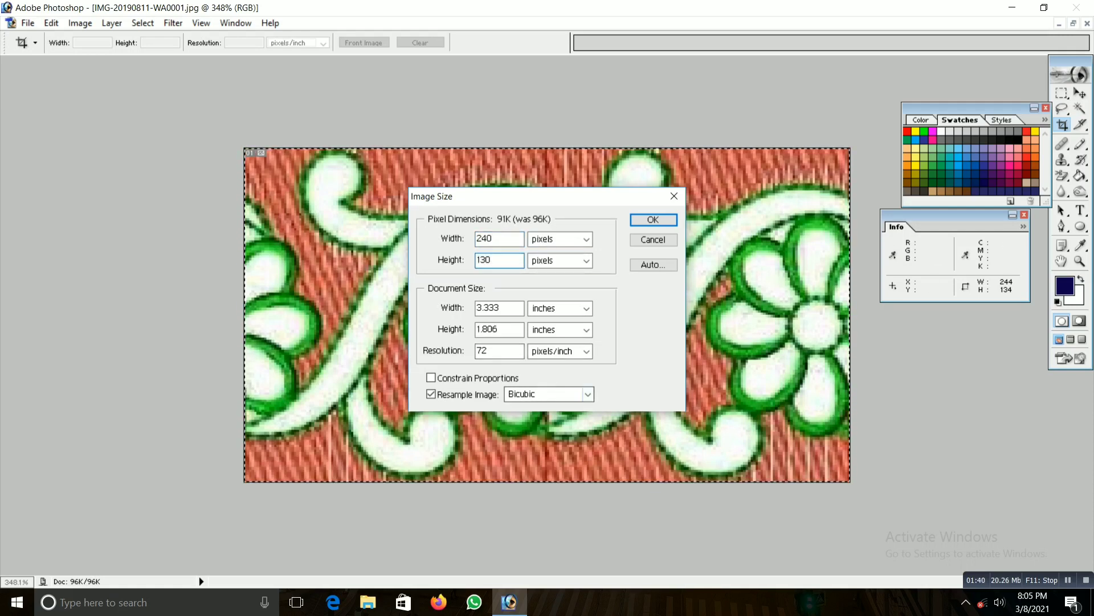
pyautogui.click(653, 220)
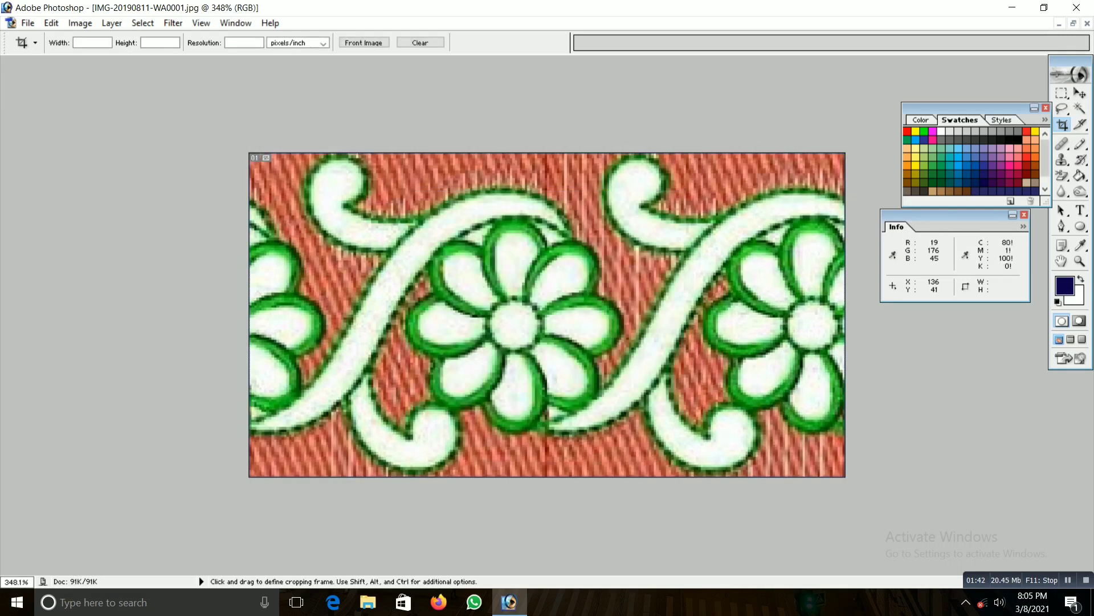
# - Try a navy Paint Bucket fill on the white areas, then undo it
pyautogui.hotkey('ctrl', '0')
pyautogui.press('b')
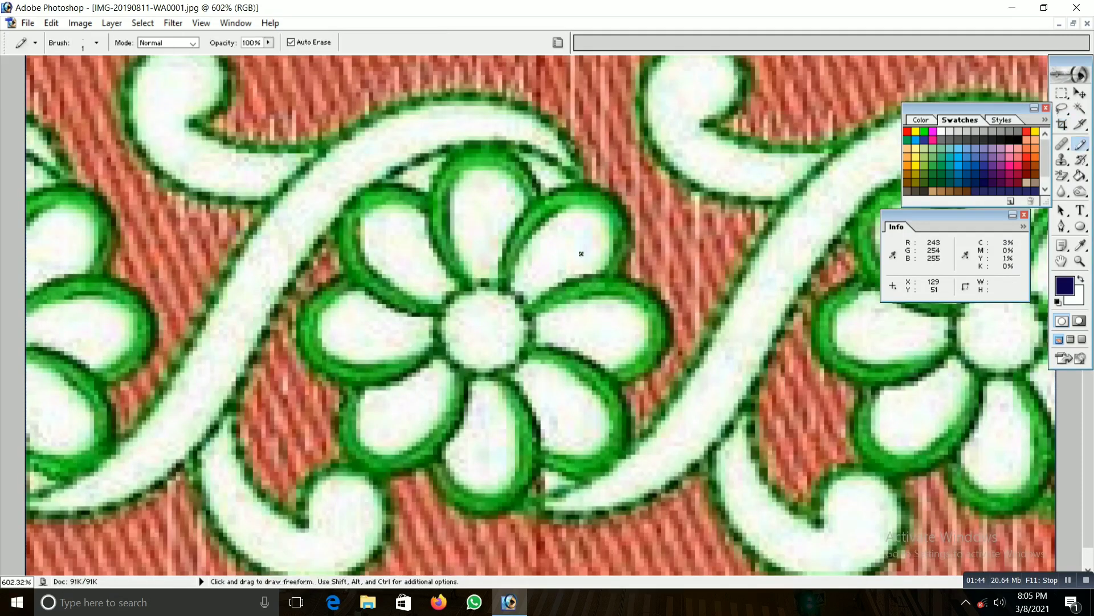
pyautogui.scroll(1, 513, 240)
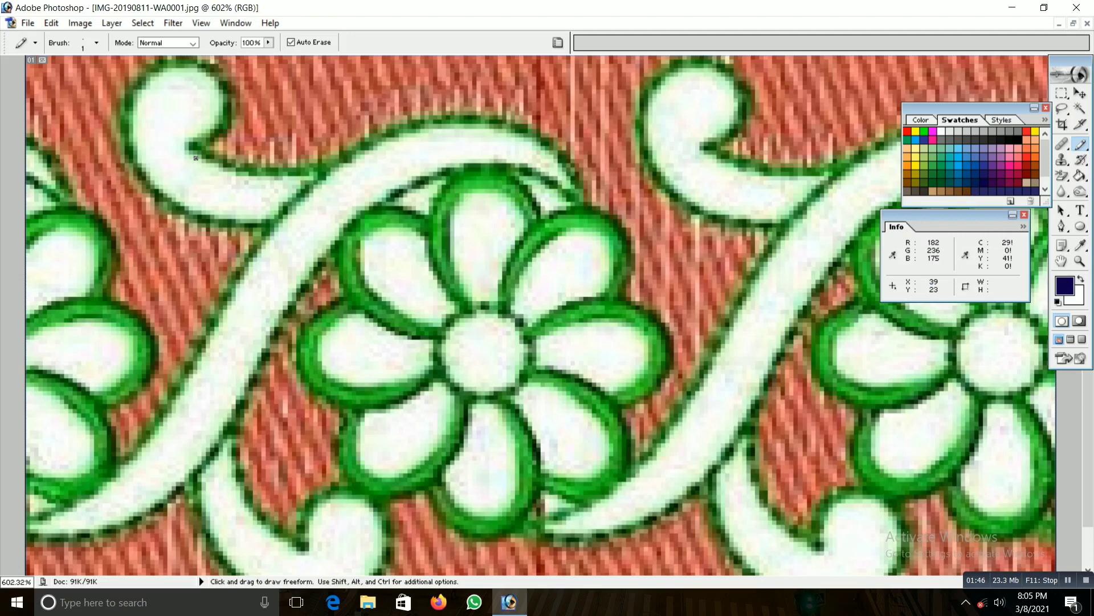
pyautogui.press('g')
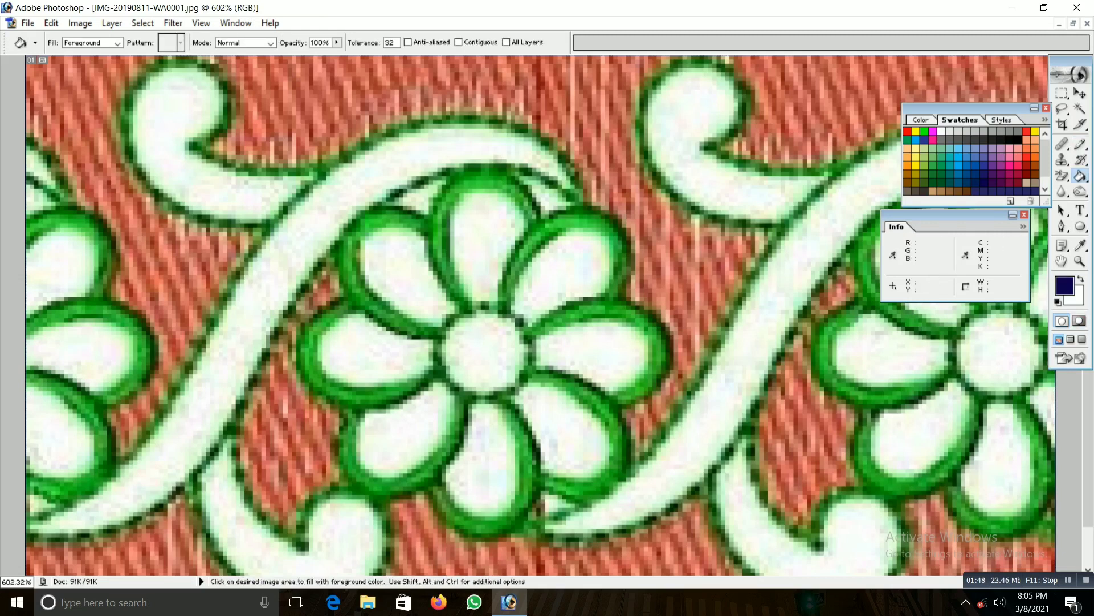
pyautogui.click(236, 326)
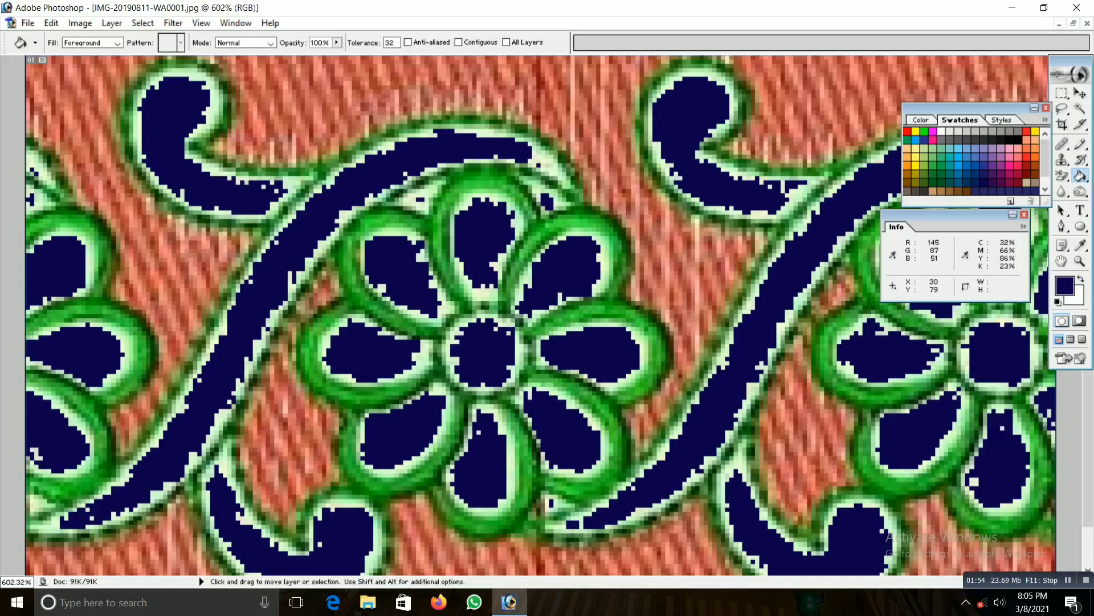
pyautogui.hotkey('ctrl', 'z')
pyautogui.hotkey('ctrl', 'z')
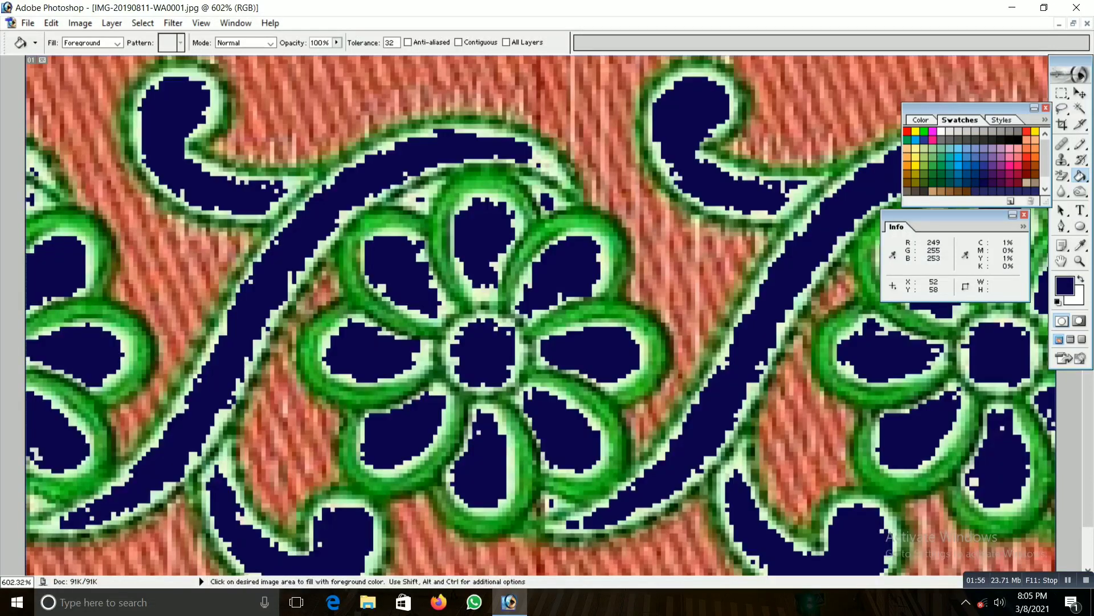
pyautogui.hotkey('ctrl', 'z')
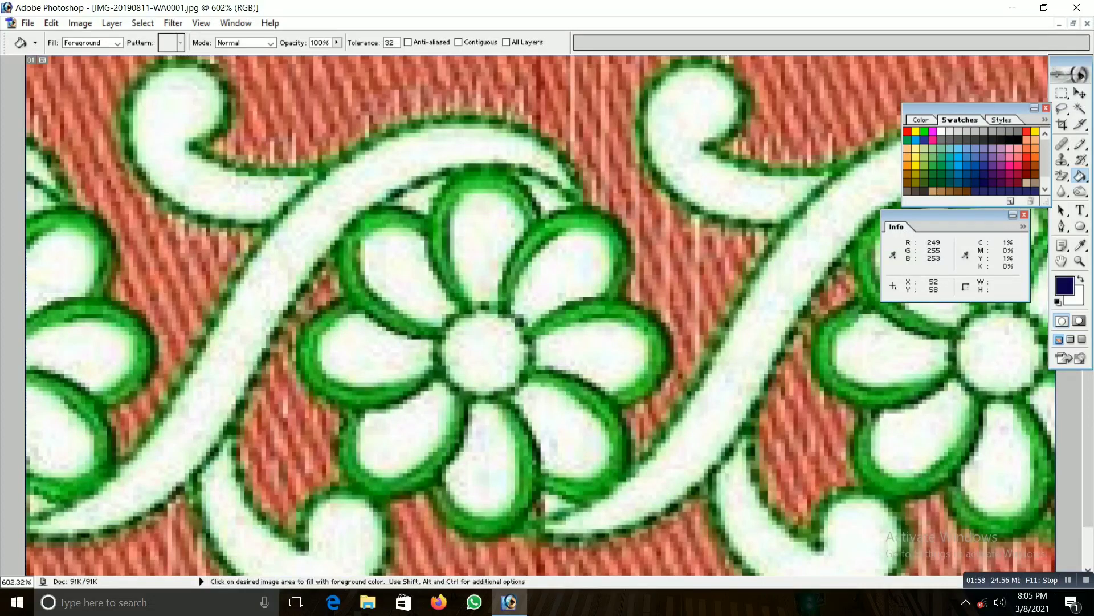
# - Switch to the Pencil, zoom in closely, and pan to the central flower's centre
pyautogui.press('b')
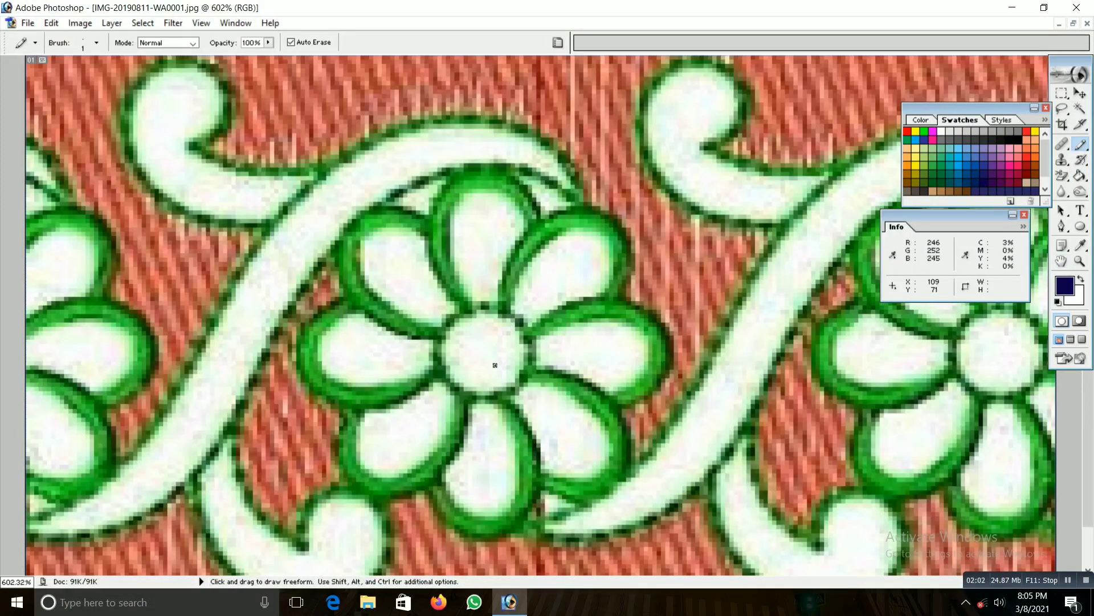
pyautogui.hotkey('ctrl', '-')
pyautogui.hotkey('ctrl', '+')
pyautogui.hotkey('ctrl', '+')
pyautogui.hotkey('ctrl', '+')
pyautogui.hotkey('ctrl', '+')
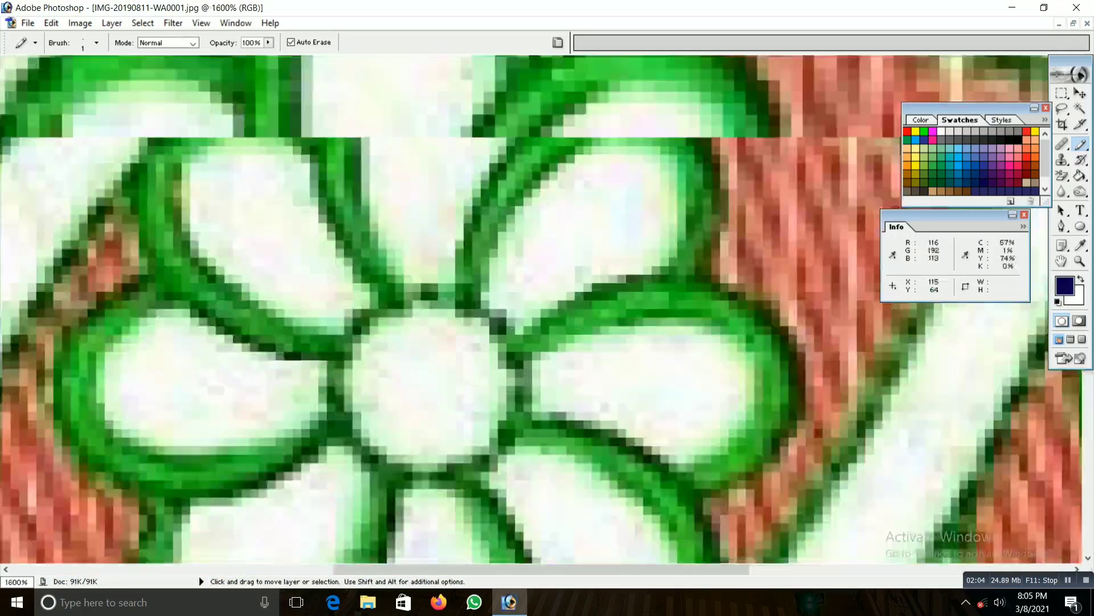
pyautogui.hotkey('ctrl', '+')
pyautogui.press('h')
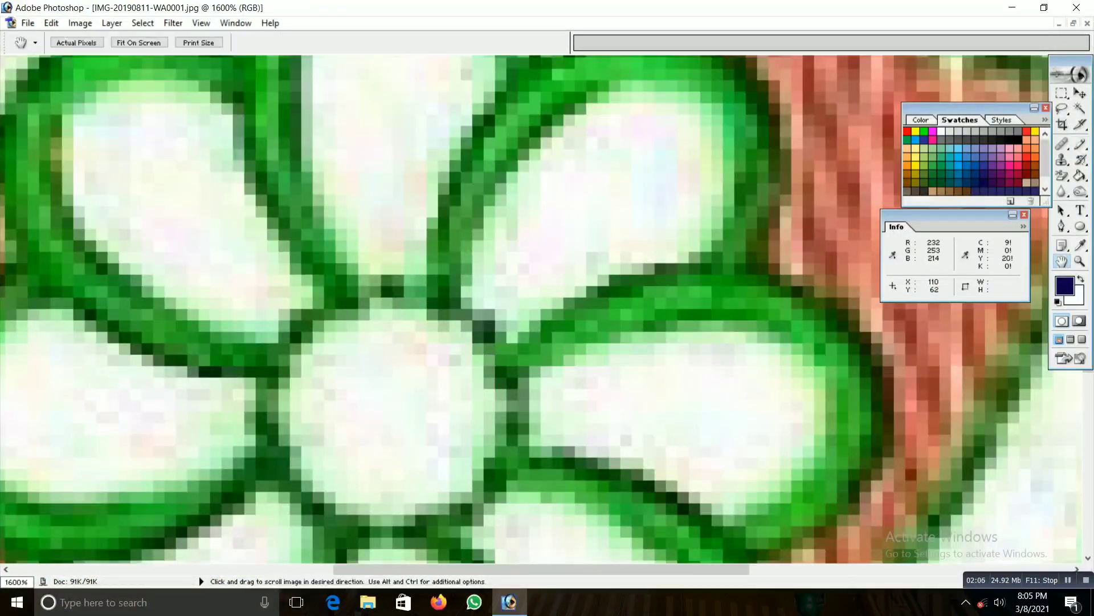
pyautogui.moveTo(228, 292); pyautogui.dragTo(282, 200)
# - Trace the flower centre's upper arc in navy with the 1-pixel Pencil
pyautogui.press('b')
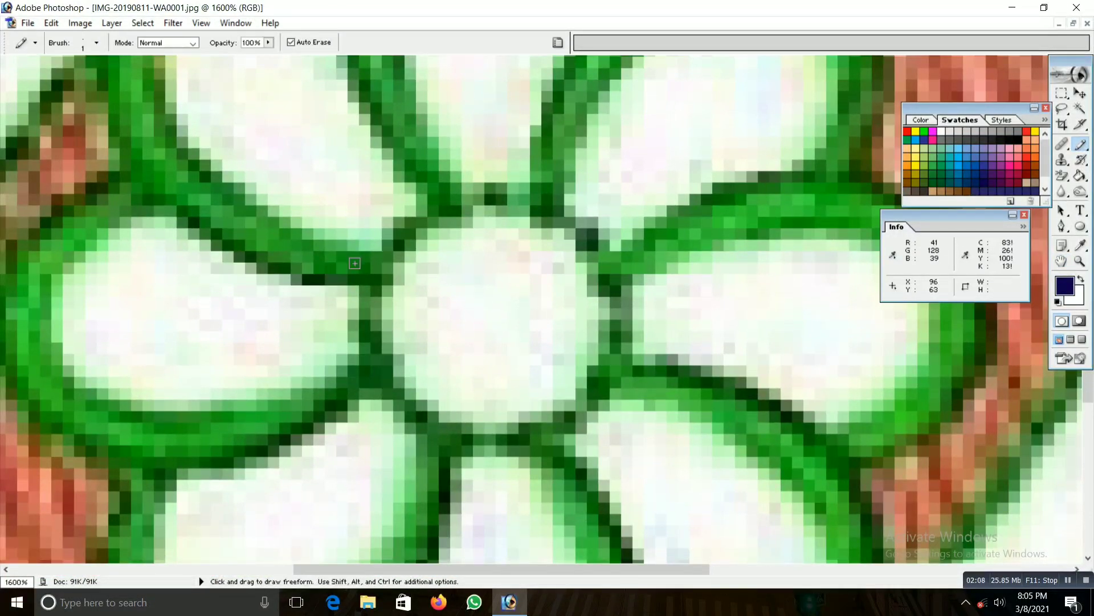
pyautogui.moveTo(446, 233)
pyautogui.mouseDown()
pyautogui.moveTo(516, 223)
pyautogui.moveTo(569, 246)
pyautogui.moveTo(593, 301)
pyautogui.mouseUp()
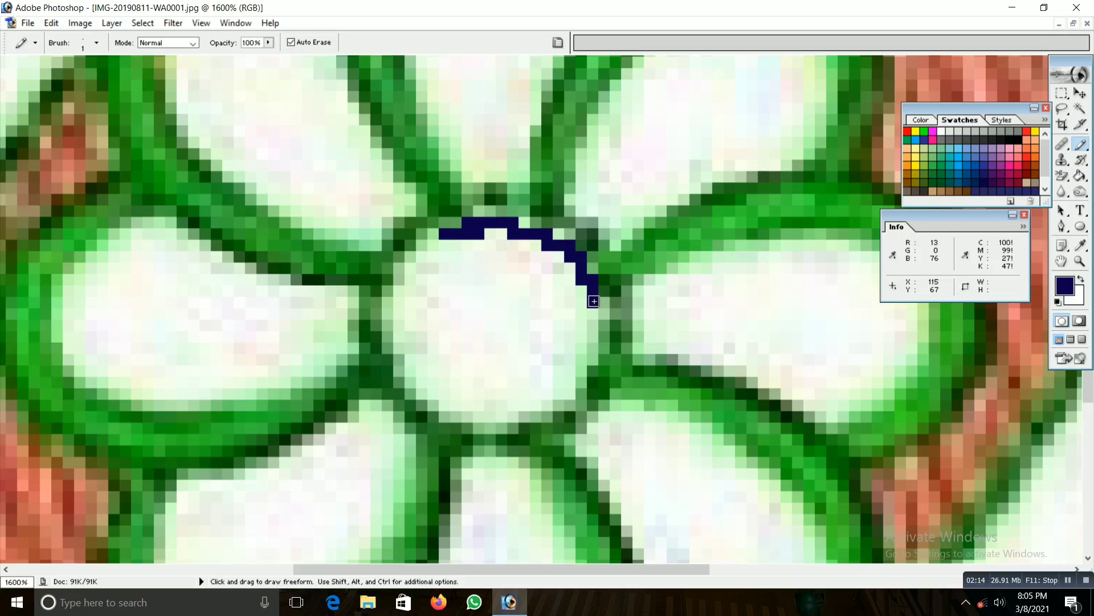
pyautogui.click(449, 244)
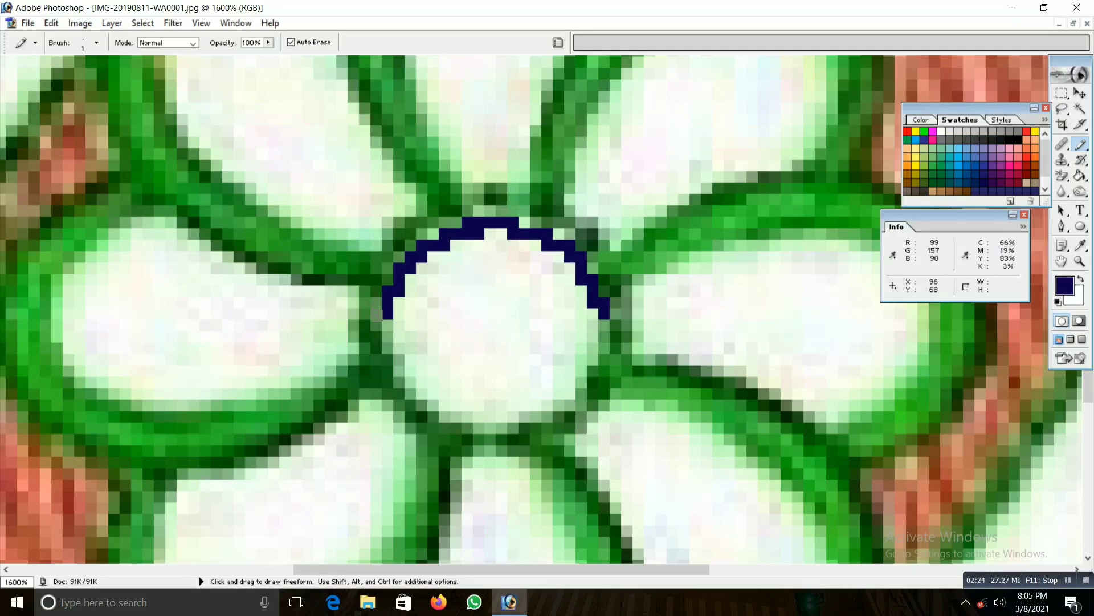
pyautogui.click(401, 268)
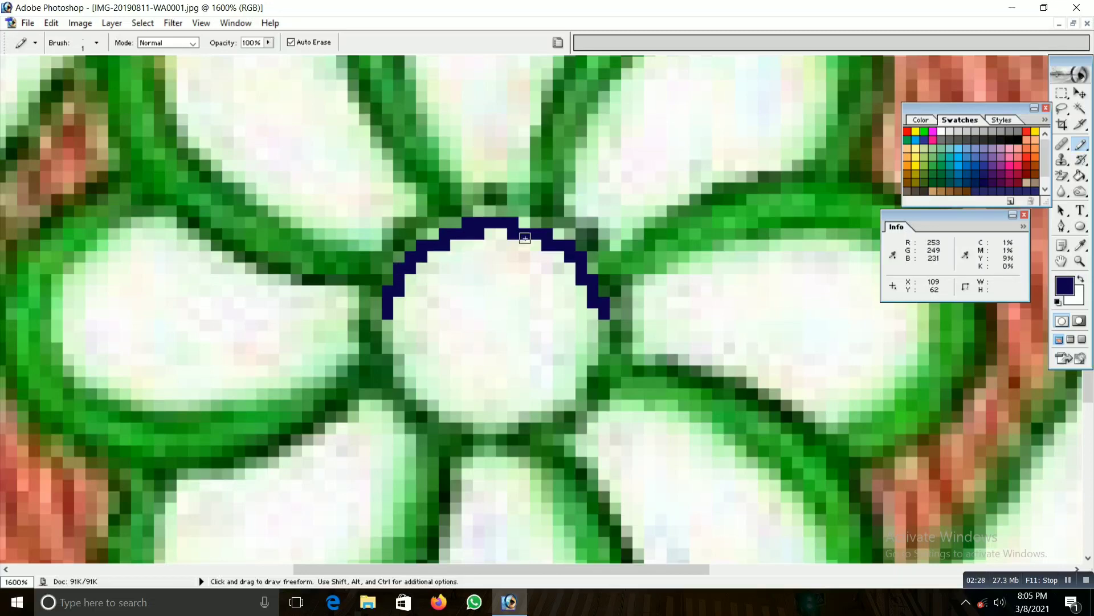
# - Close the semicircle with a straight navy line, fill it, and whiten two left-edge pixels
pyautogui.moveTo(398, 314); pyautogui.dragTo(580, 318)
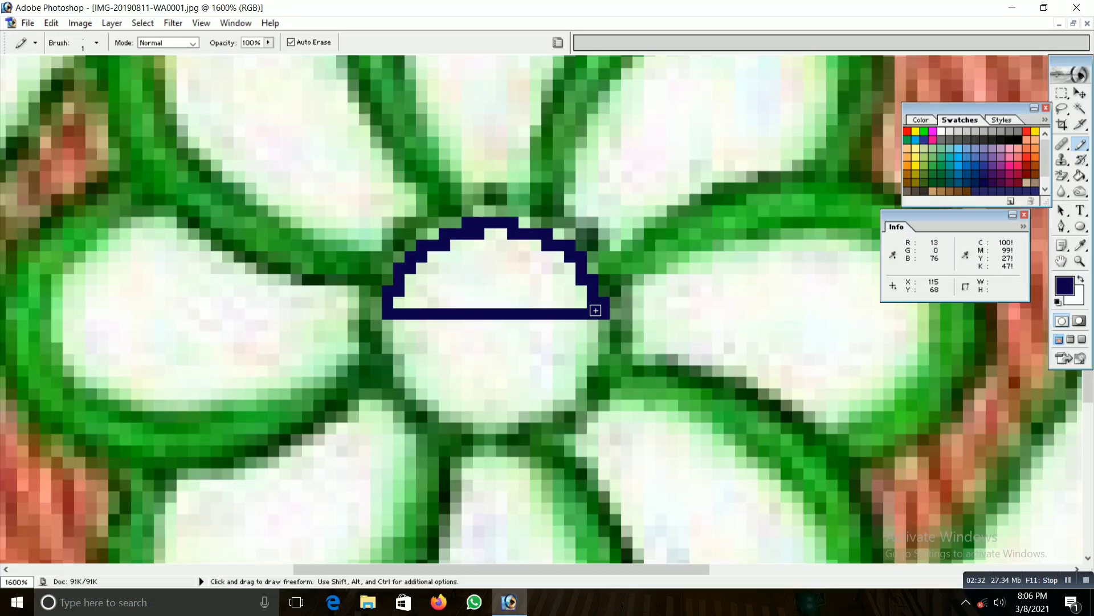
pyautogui.moveTo(392, 312)
pyautogui.mouseDown()
pyautogui.moveTo(582, 298)
pyautogui.moveTo(408, 286)
pyautogui.moveTo(444, 254)
pyautogui.moveTo(443, 283)
pyautogui.moveTo(464, 285)
pyautogui.moveTo(479, 247)
pyautogui.moveTo(489, 263)
pyautogui.moveTo(502, 251)
pyautogui.moveTo(510, 268)
pyautogui.moveTo(511, 245)
pyautogui.moveTo(520, 282)
pyautogui.moveTo(527, 239)
pyautogui.moveTo(563, 265)
pyautogui.moveTo(570, 289)
pyautogui.mouseUp()
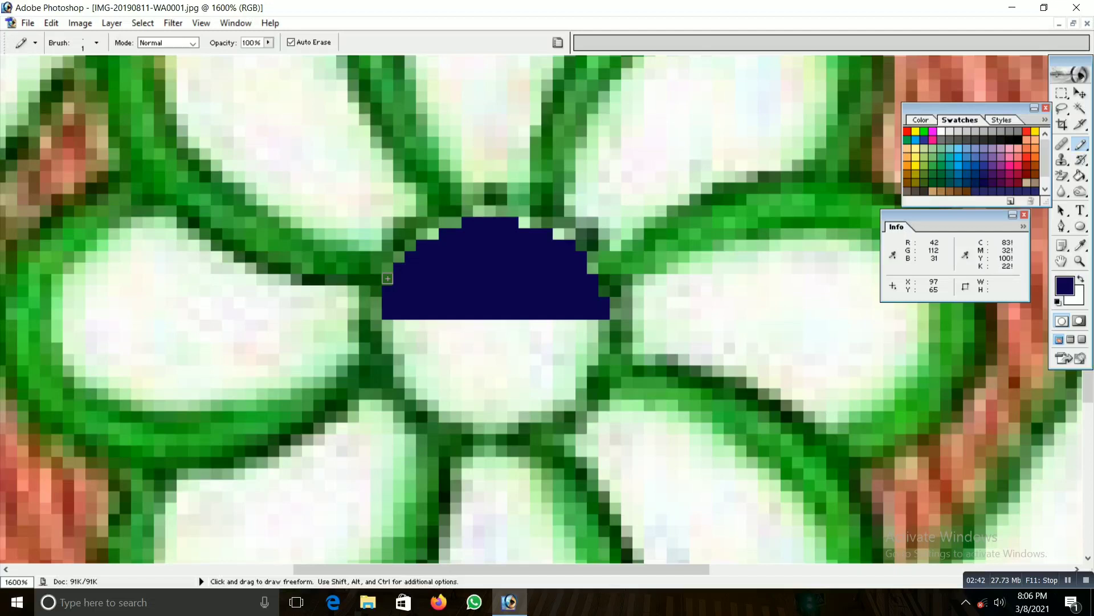
pyautogui.click(399, 268)
pyautogui.click(387, 290)
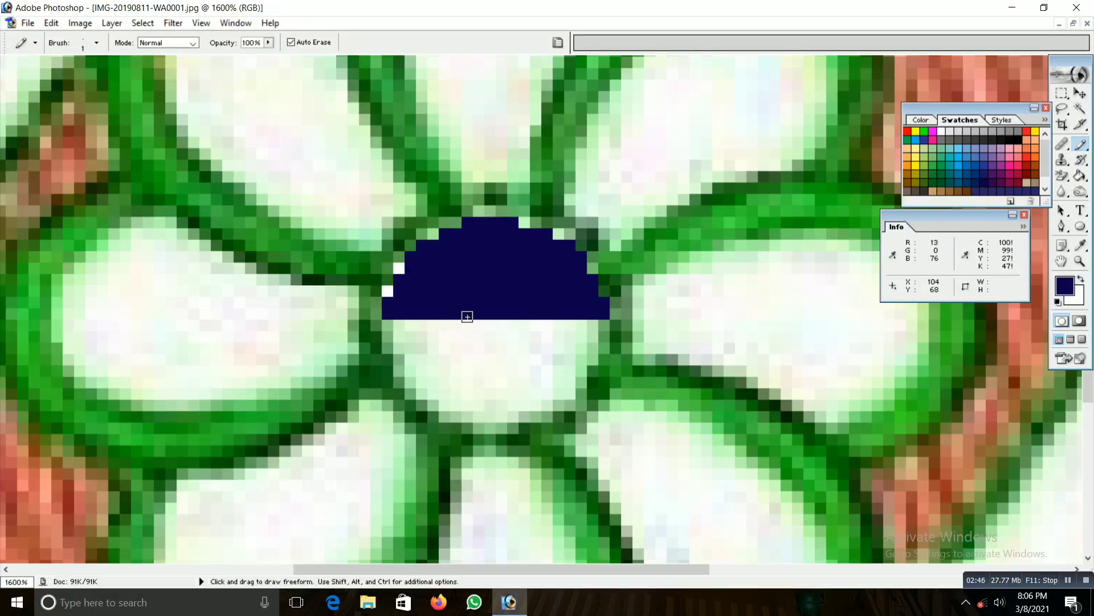
# - Copy the navy semicircle below itself and flip it to complete the full circle
pyautogui.press('w')
pyautogui.click(491, 259)
pyautogui.moveTo(490, 259); pyautogui.dragTo(490, 373)
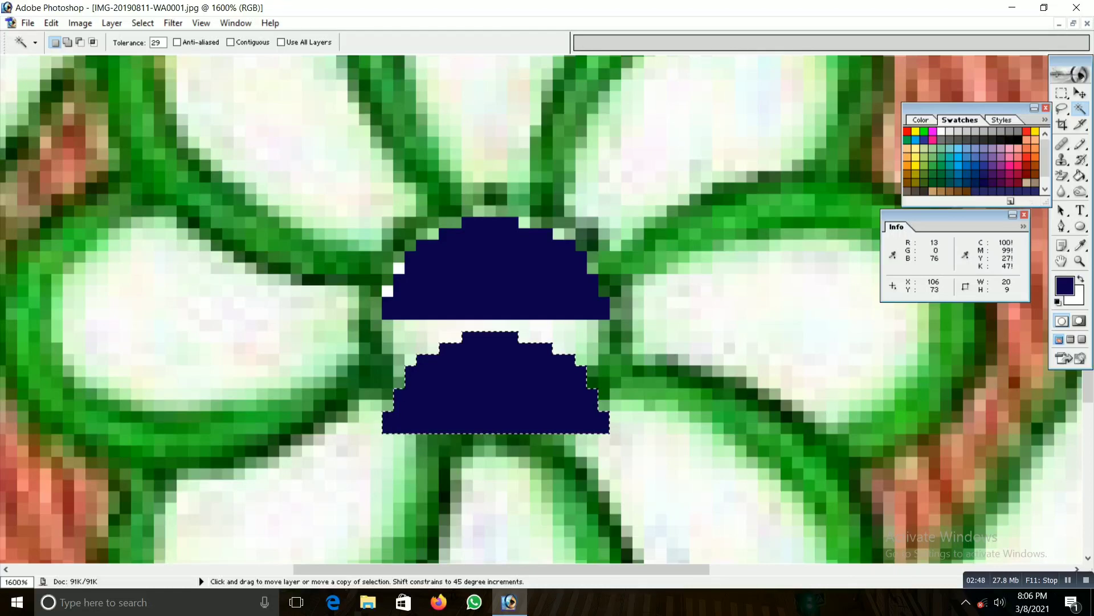
pyautogui.hotkey('ctrl', 't')
pyautogui.rightClick(487, 371)
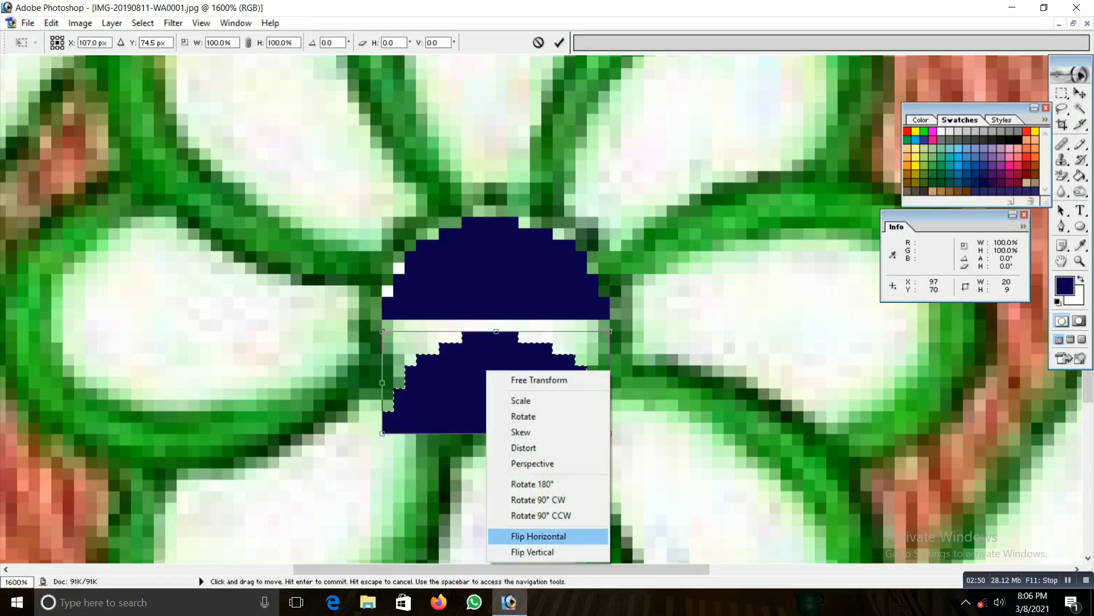
pyautogui.click(539, 536)
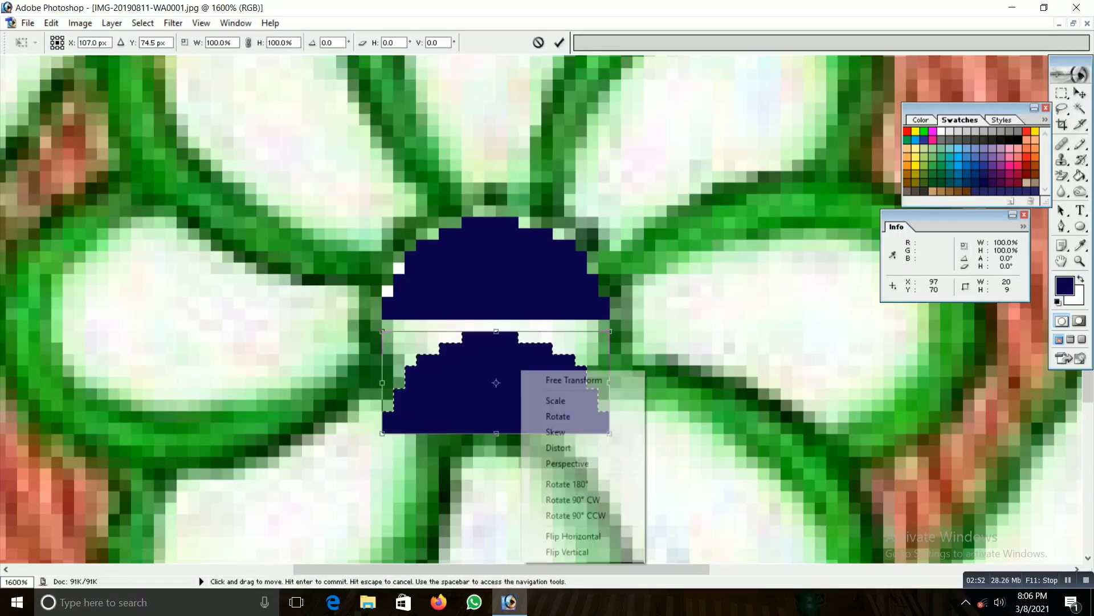
pyautogui.click(567, 552)
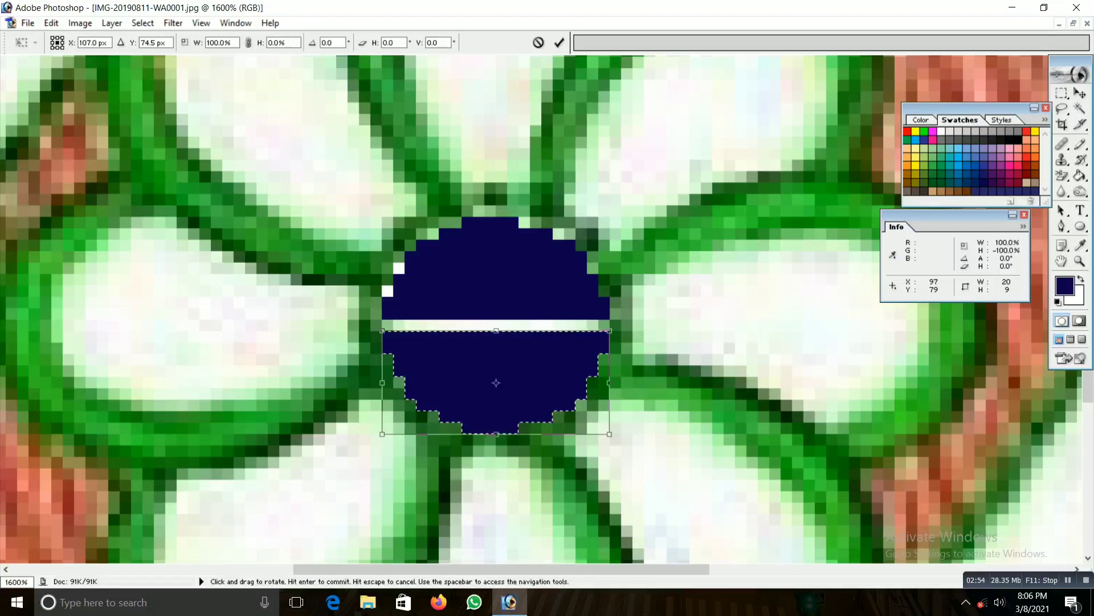
pyautogui.press('Return')
pyautogui.hotkey('ctrl', 'Up')
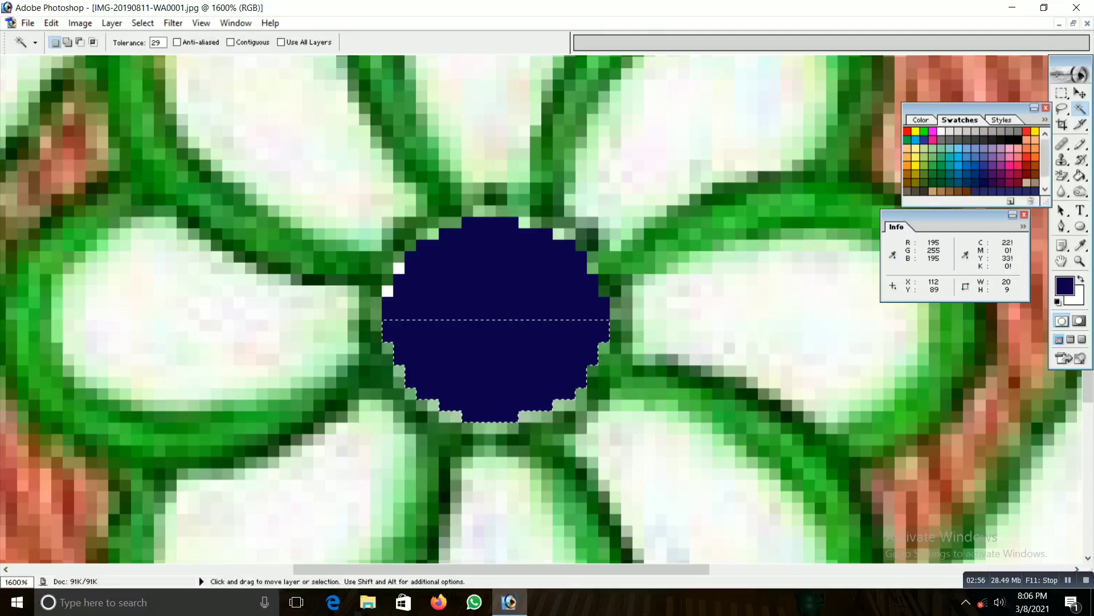
# - Select the full navy circle, clear the selection, and browse the Select menu
pyautogui.click(496, 319)
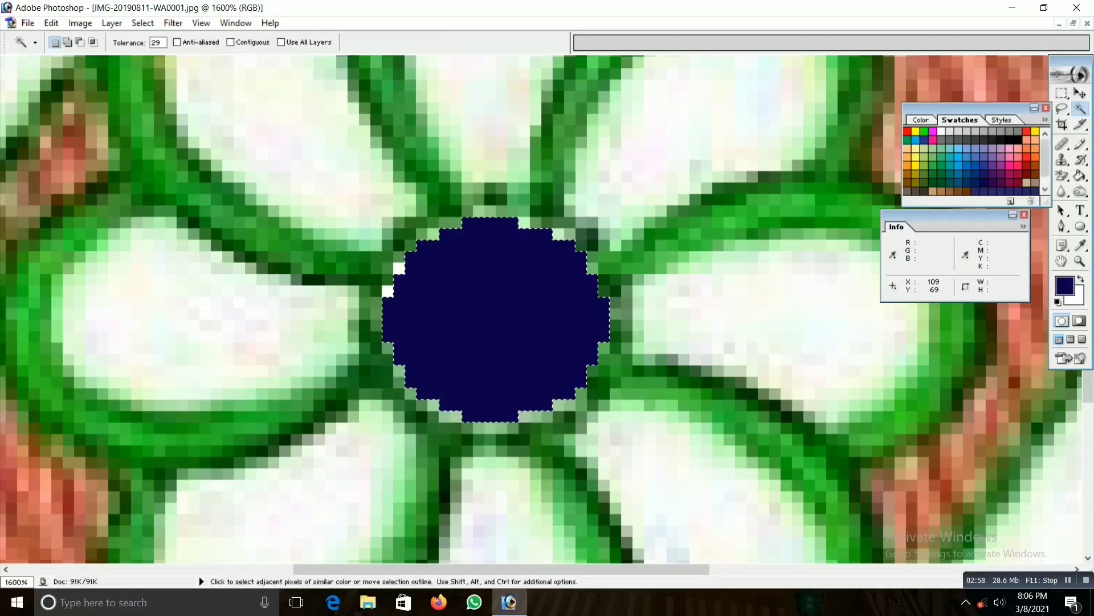
pyautogui.hotkey('alt', 's')
pyautogui.press('Escape')
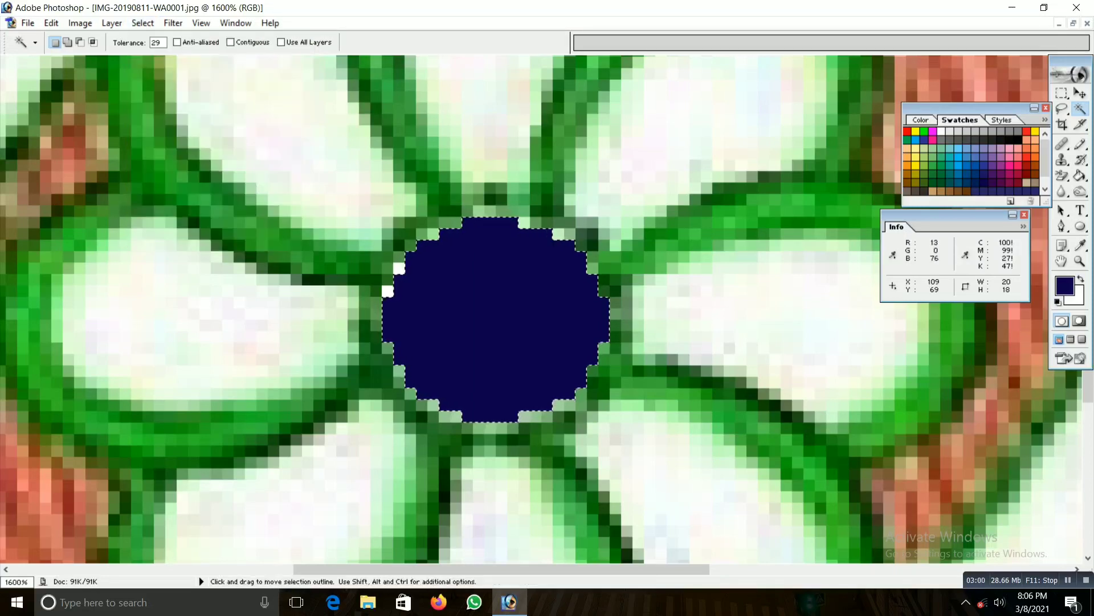
pyautogui.hotkey('ctrl', 'd')
pyautogui.press('b')
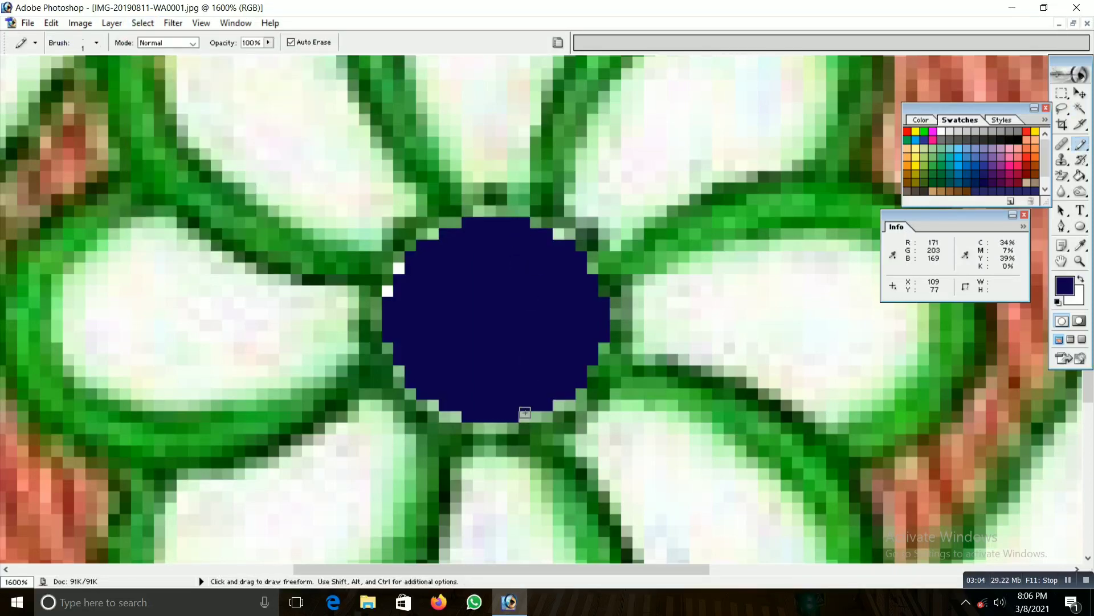
pyautogui.hotkey('alt', 's')
pyautogui.press('Down')
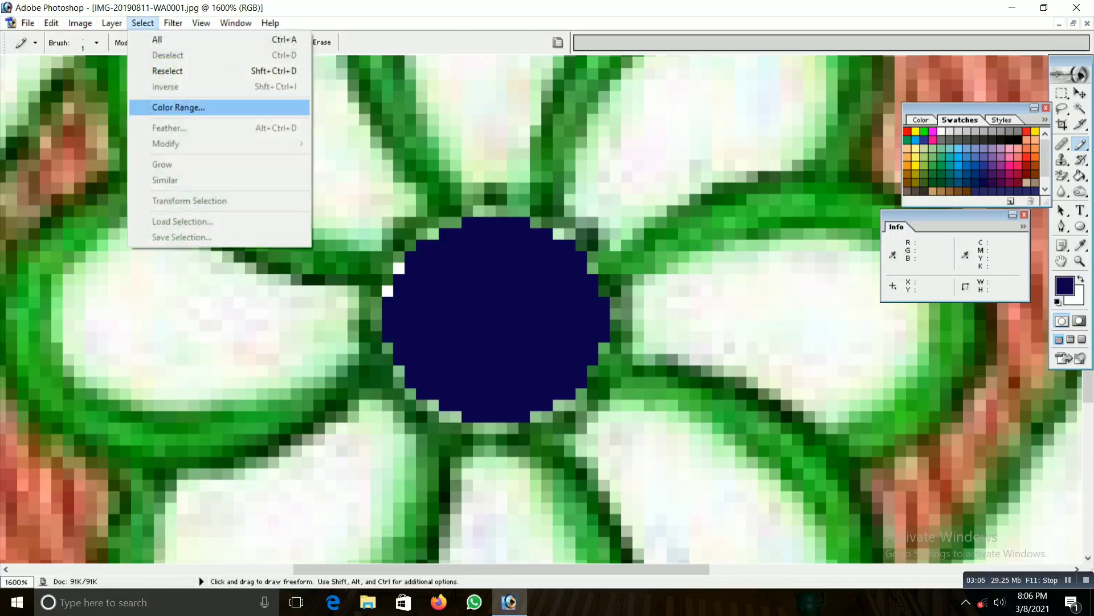
pyautogui.press('Escape')
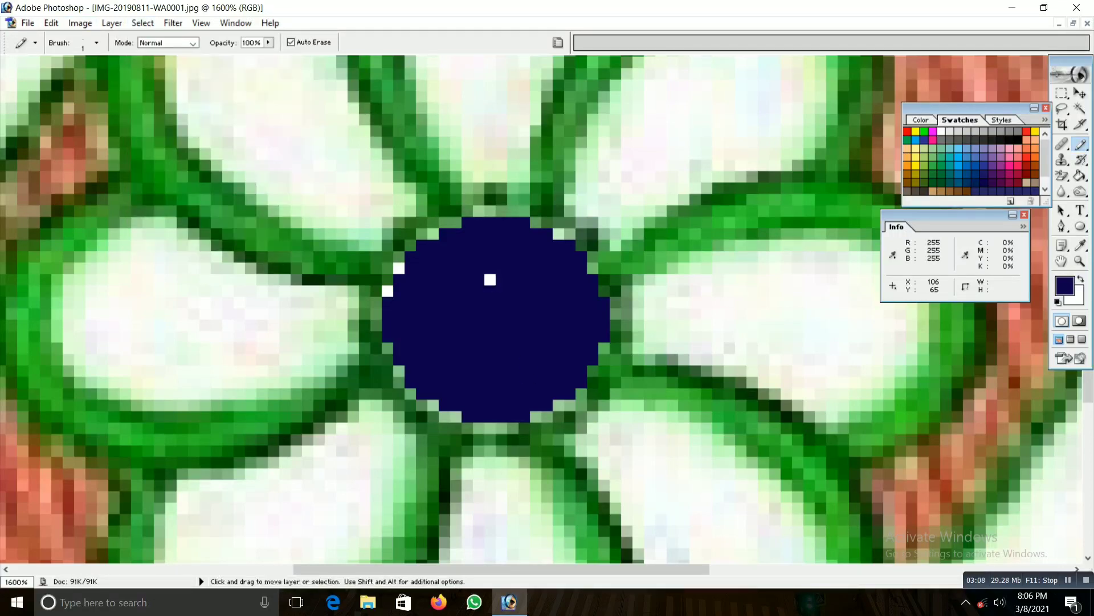
pyautogui.press('w')
# - Magic Wand the navy centre, expand the selection by 1 pixel, then undo it
pyautogui.click(490, 279)
pyautogui.hotkey('alt', 's')
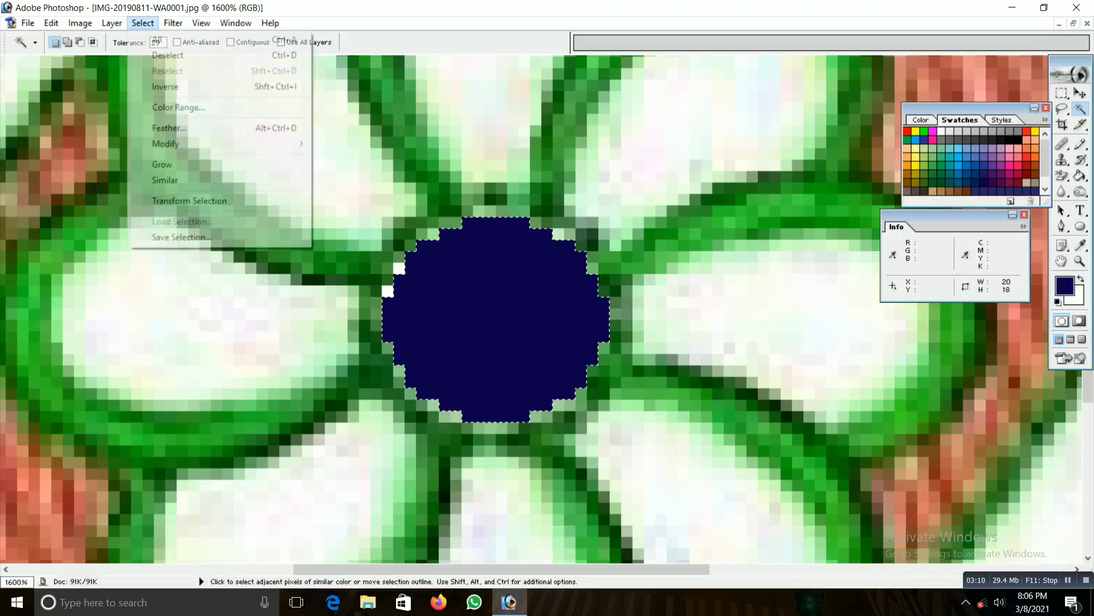
pyautogui.press('Down')
pyautogui.press('Down')
pyautogui.press('Down')
pyautogui.press('Right')
pyautogui.press('Down')
pyautogui.press('Down')
pyautogui.press('Return')
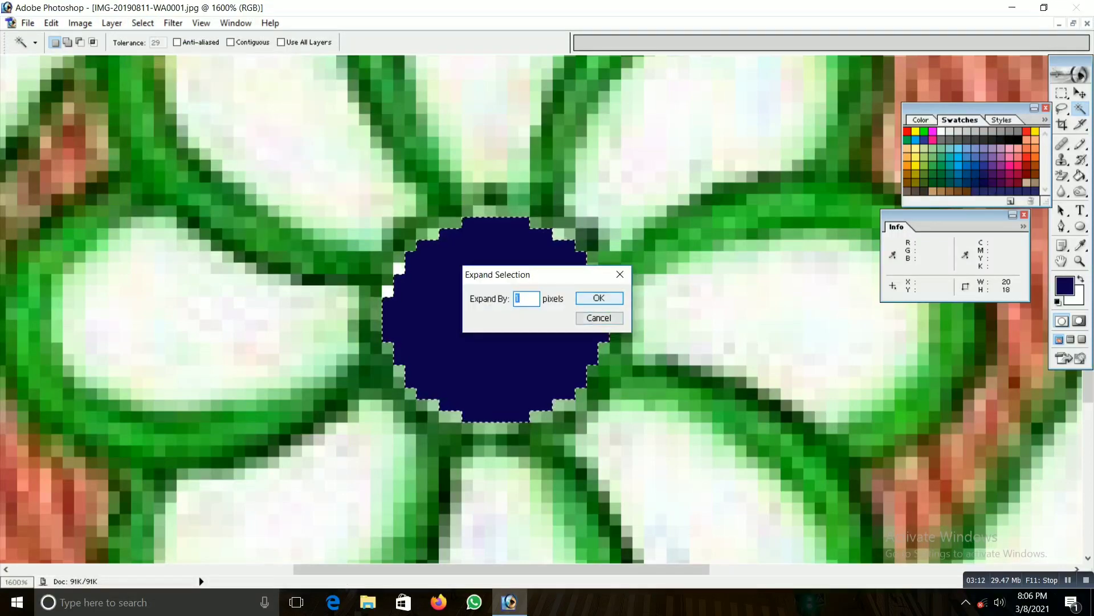
pyautogui.press('Return')
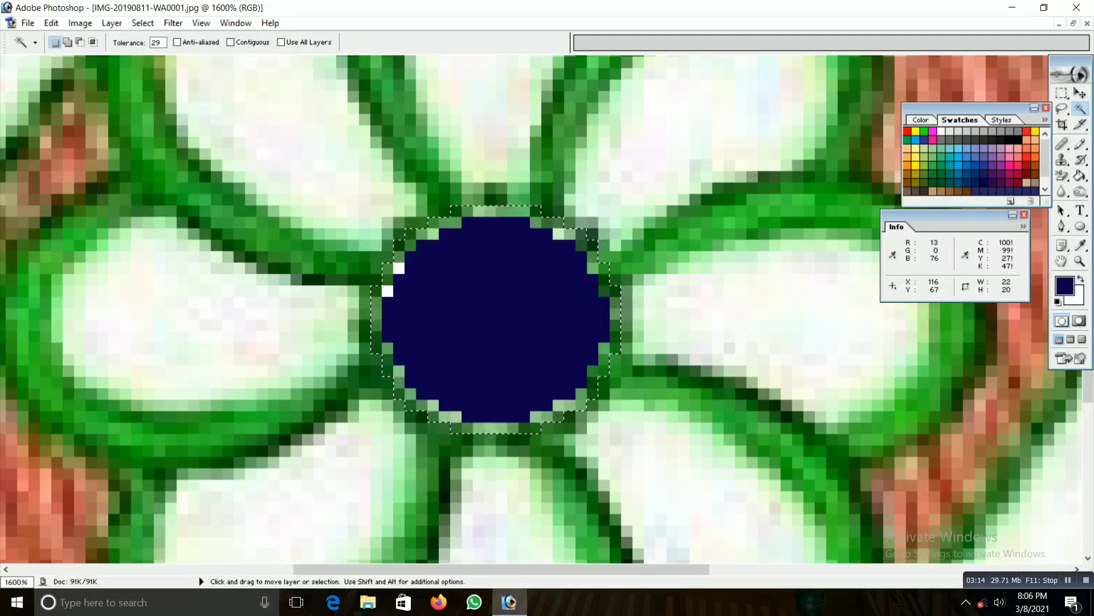
pyautogui.hotkey('ctrl', 'z')
# - Expand the navy centre selection by 2 pixels instead
pyautogui.hotkey('alt', 's')
pyautogui.press('Down')
pyautogui.press('Down')
pyautogui.press('Down')
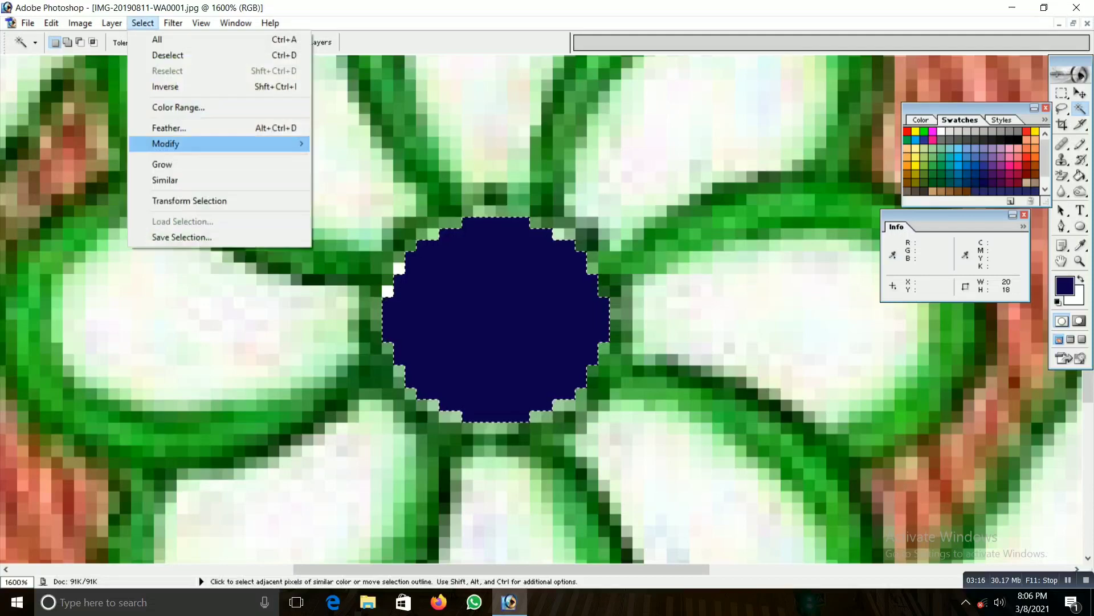
pyautogui.press('Right')
pyautogui.press('Down')
pyautogui.press('Down')
pyautogui.press('Return')
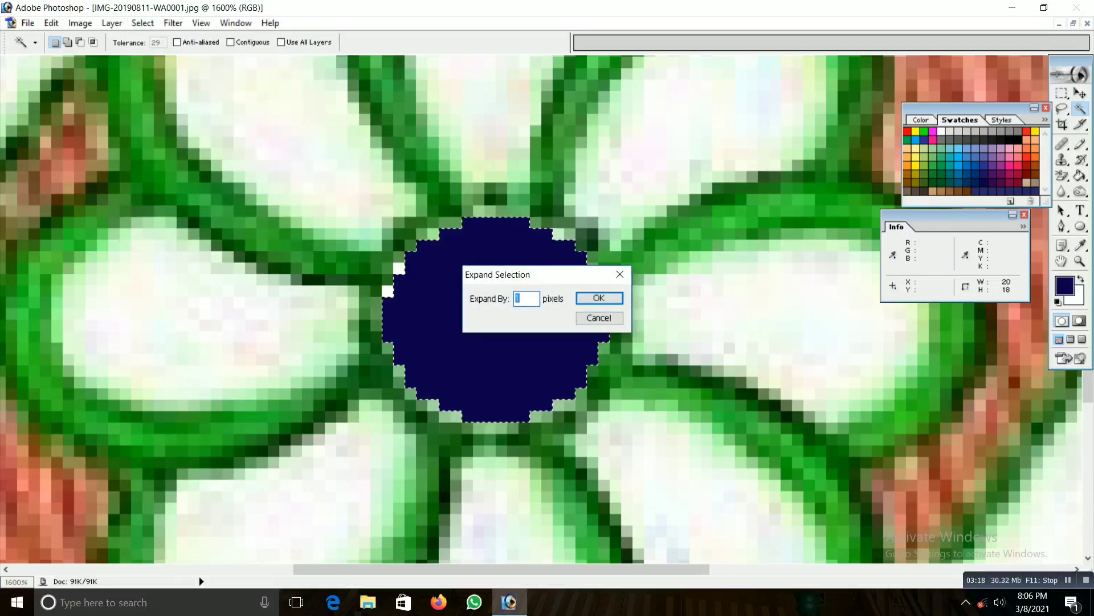
pyautogui.press('Return')
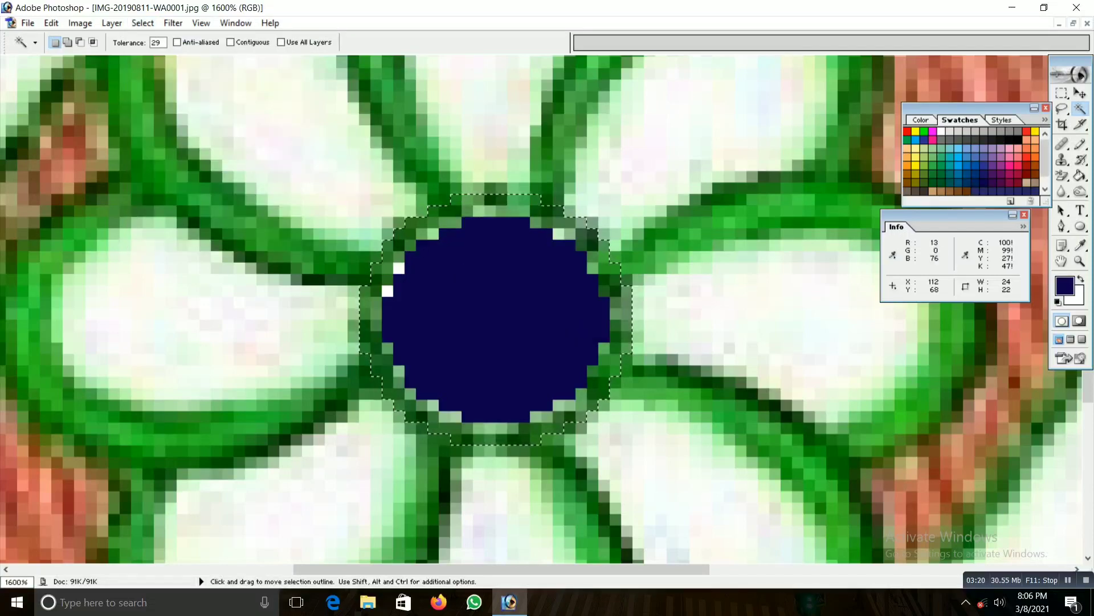
# - Paint Bucket the green ring around the centre magenta and deselect
pyautogui.press('g')
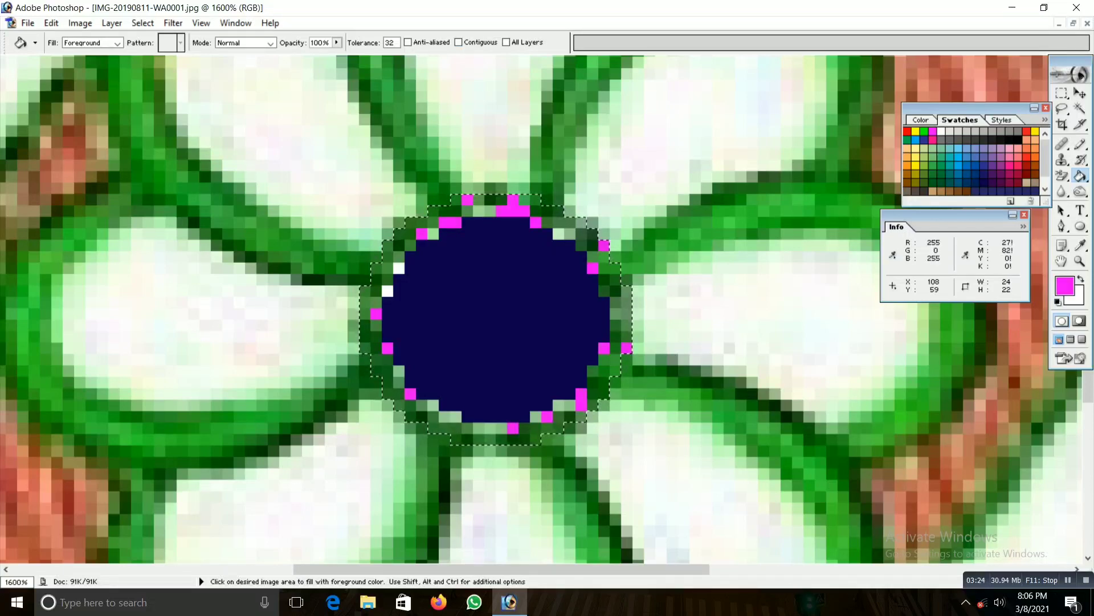
pyautogui.click(388, 368)
pyautogui.click(422, 223)
pyautogui.click(557, 224)
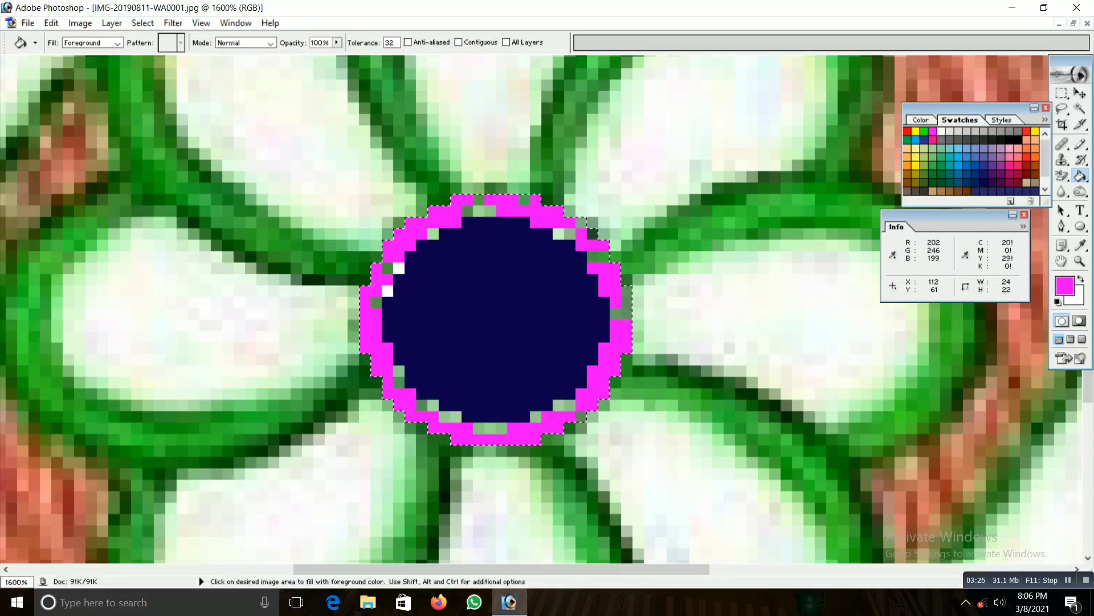
pyautogui.click(490, 429)
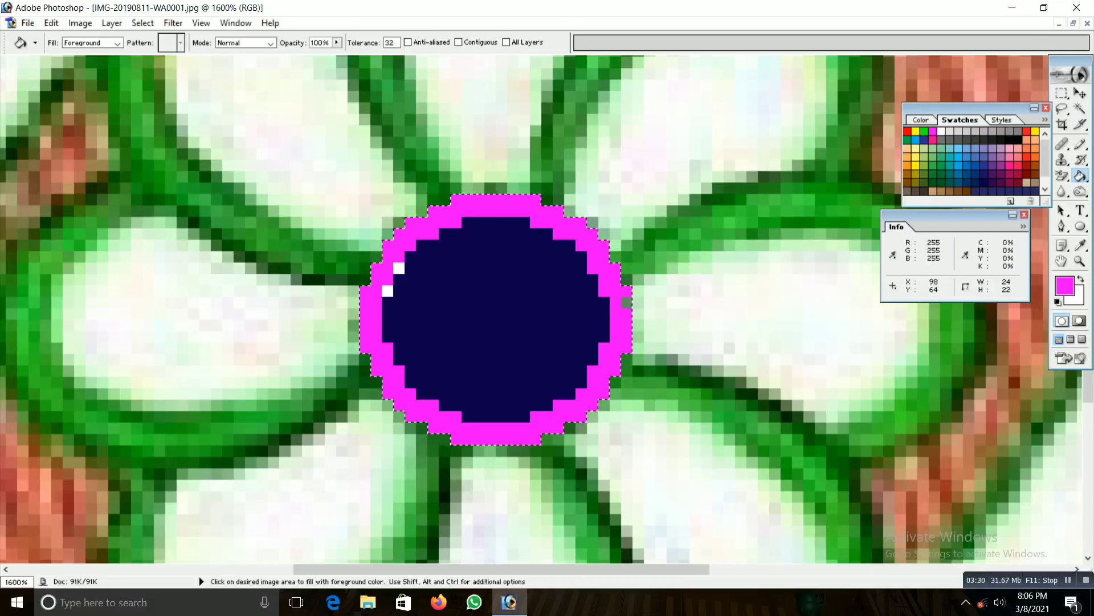
pyautogui.scroll(-2, 547, 310)
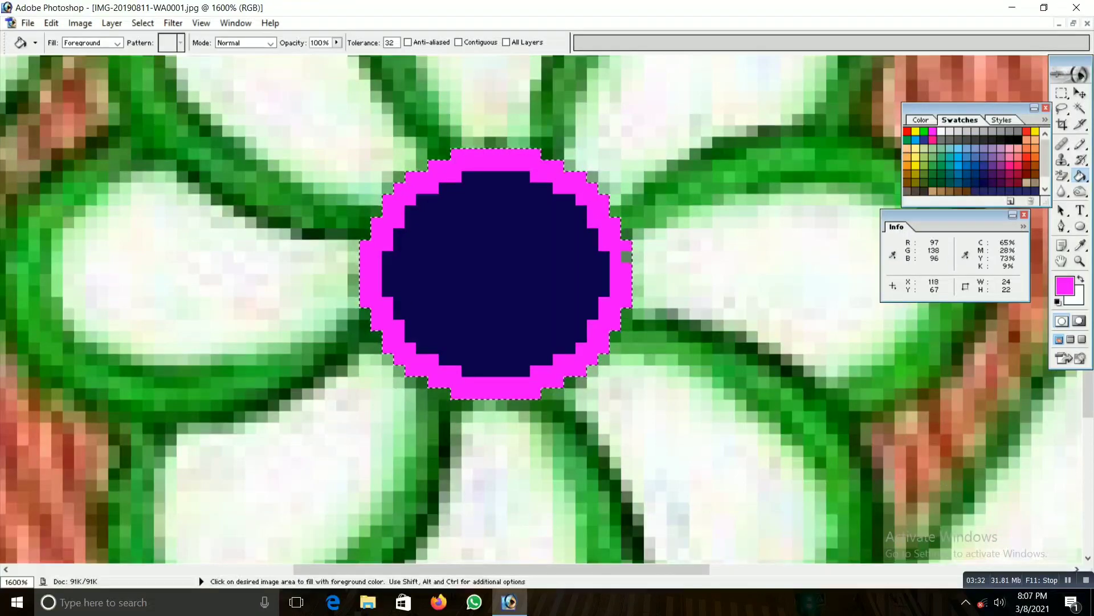
pyautogui.scroll(3, 471, 323)
pyautogui.hotkey('ctrl', 'd')
# - Eyedrop the navy and draw a navy line down the top petal's left edge
pyautogui.press('b')
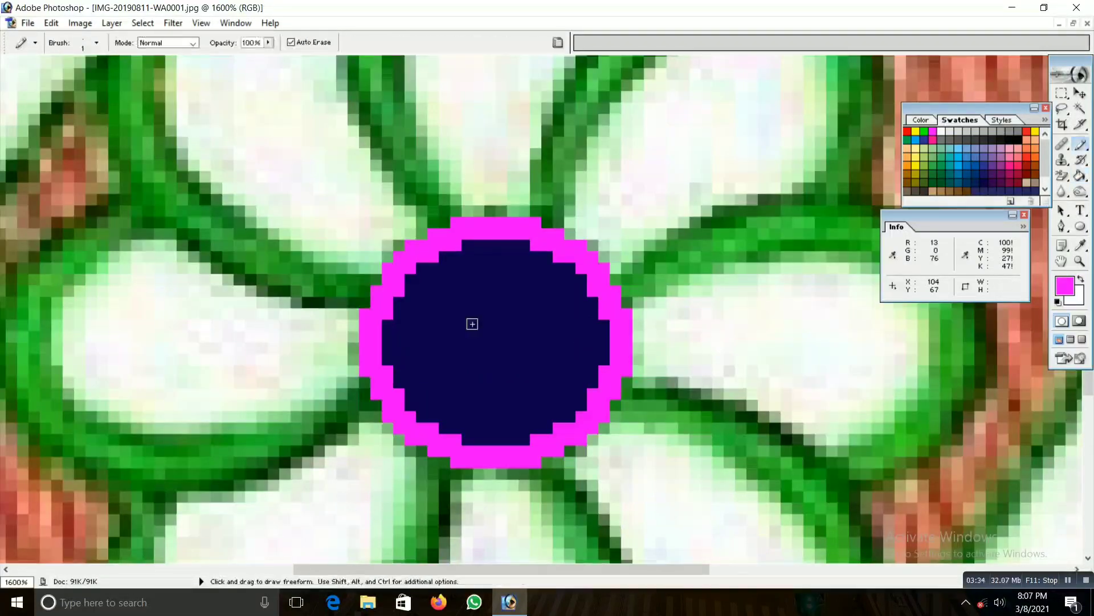
pyautogui.keyDown('alt'); pyautogui.click(477, 329); pyautogui.keyUp('alt')
pyautogui.scroll(4, 501, 285)
pyautogui.scroll(7, 449, 346)
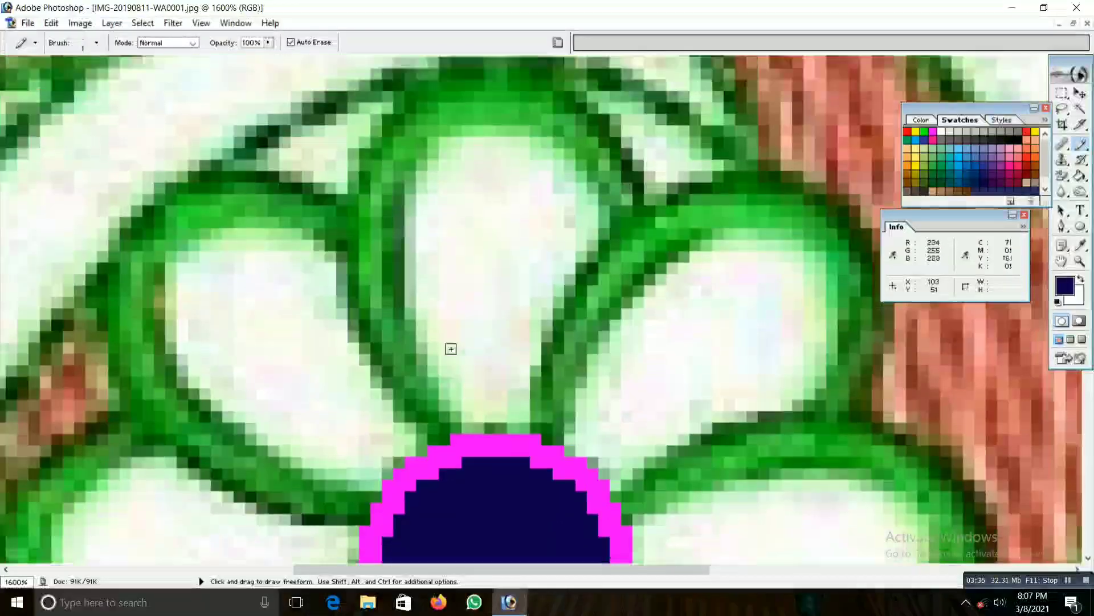
pyautogui.moveTo(399, 255); pyautogui.dragTo(407, 345)
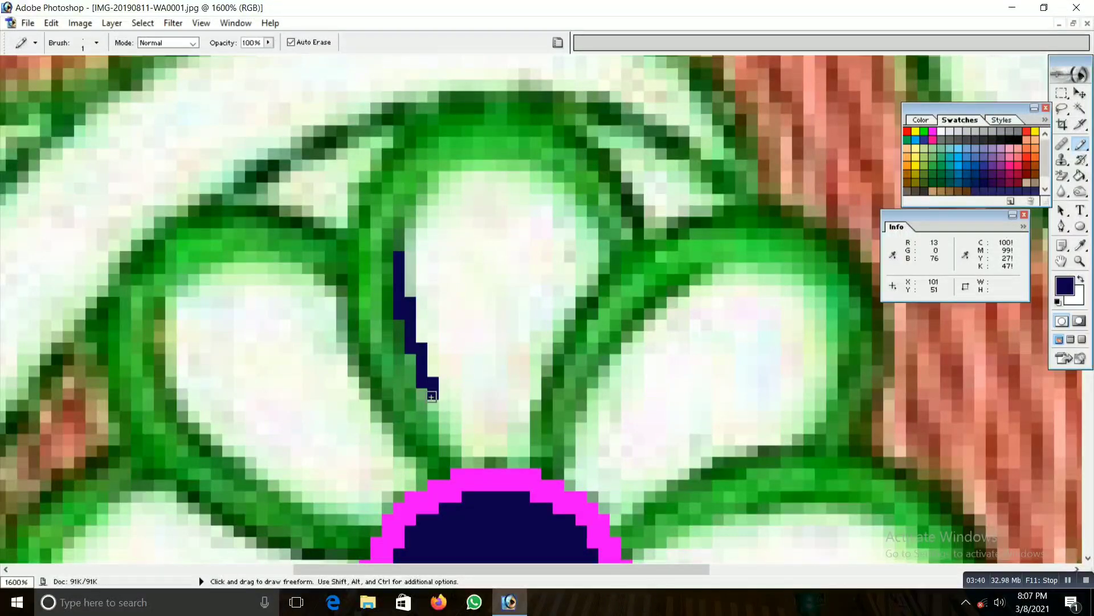
pyautogui.moveTo(431, 396); pyautogui.dragTo(441, 408)
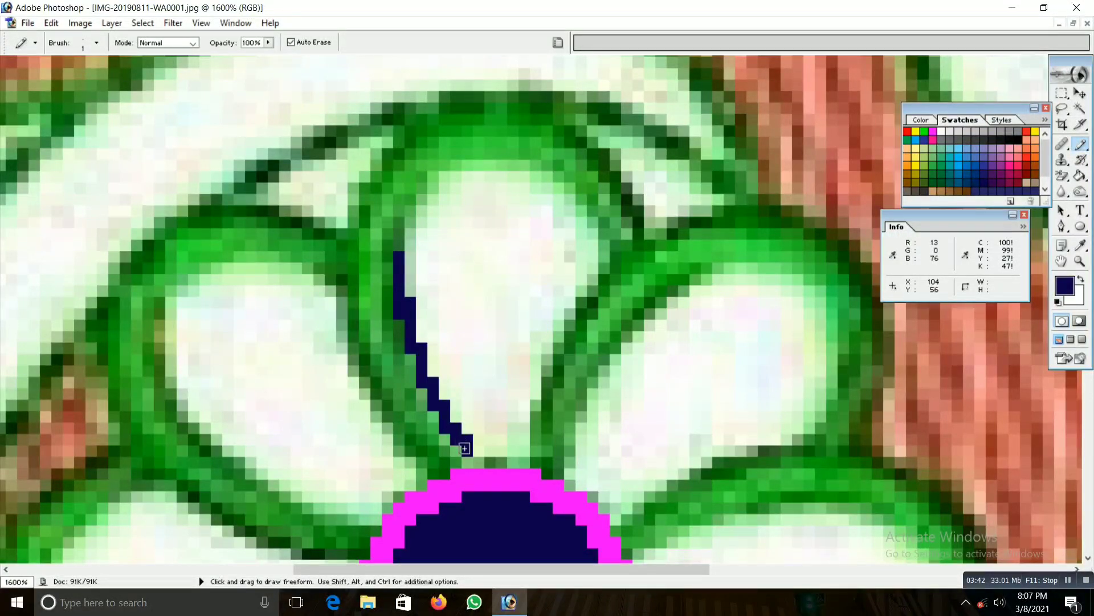
# - Extend the navy outline down to the magenta ring and up the petal's right edge
pyautogui.moveTo(466, 451); pyautogui.dragTo(478, 456)
pyautogui.scroll(-4, 479, 456)
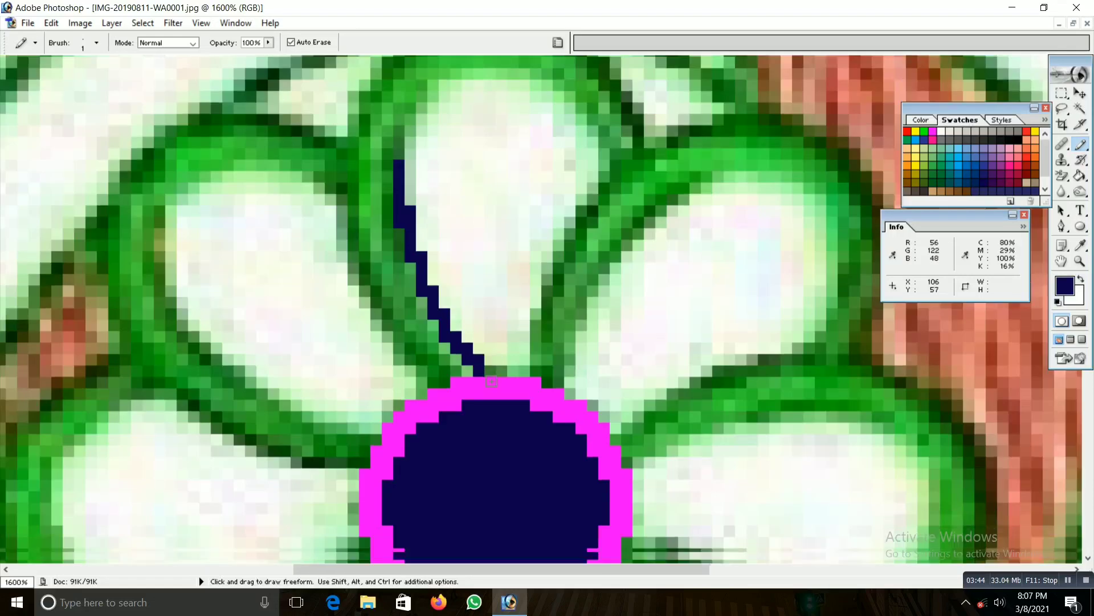
pyautogui.moveTo(479, 357); pyautogui.dragTo(470, 360)
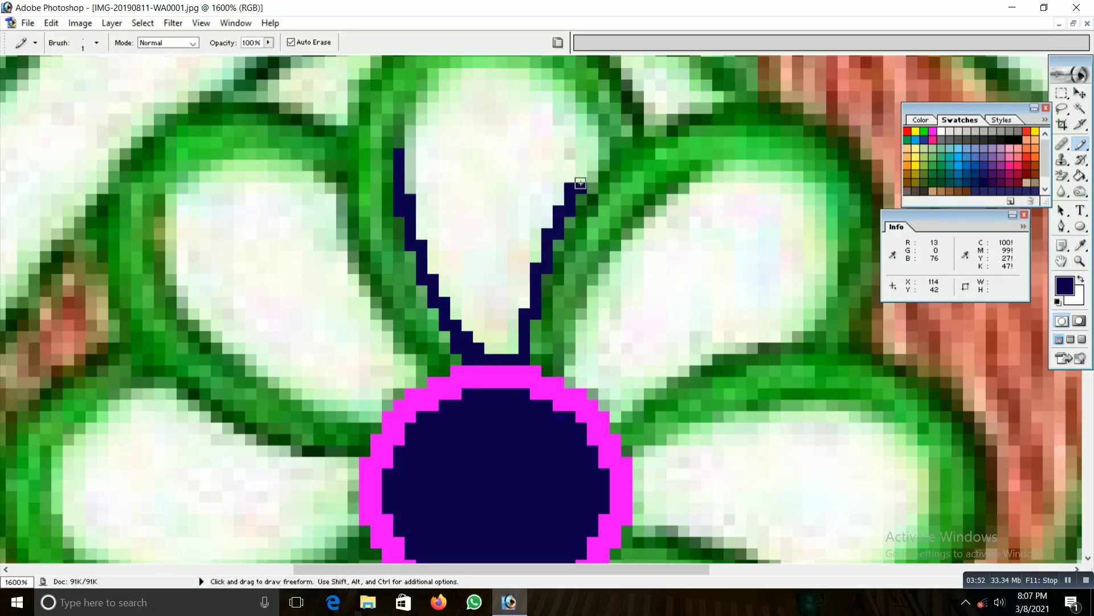
pyautogui.scroll(3, 596, 154)
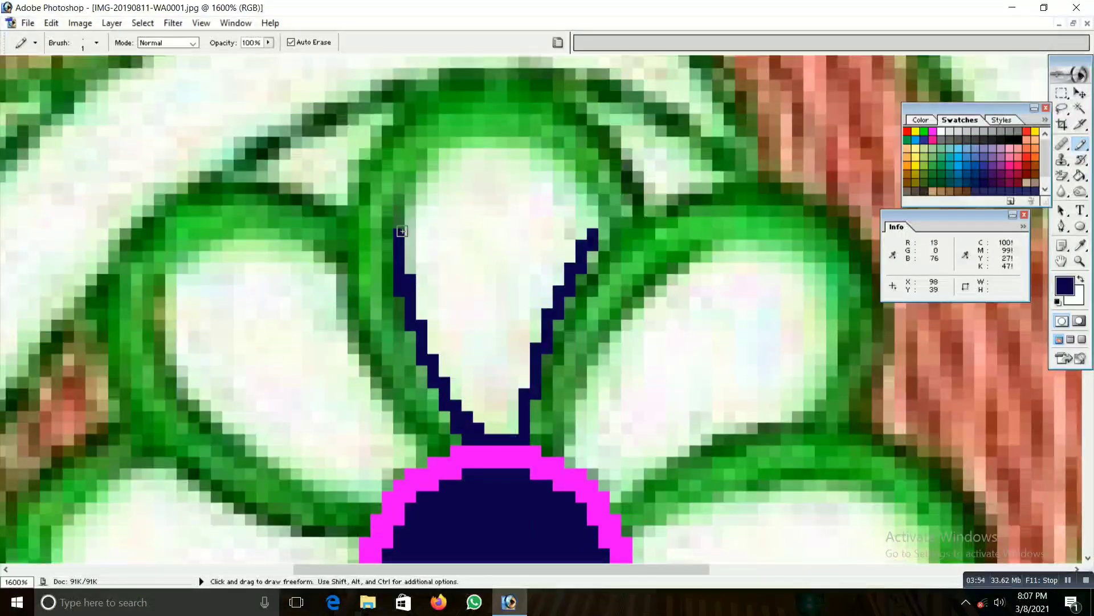
pyautogui.moveTo(402, 233); pyautogui.dragTo(420, 198)
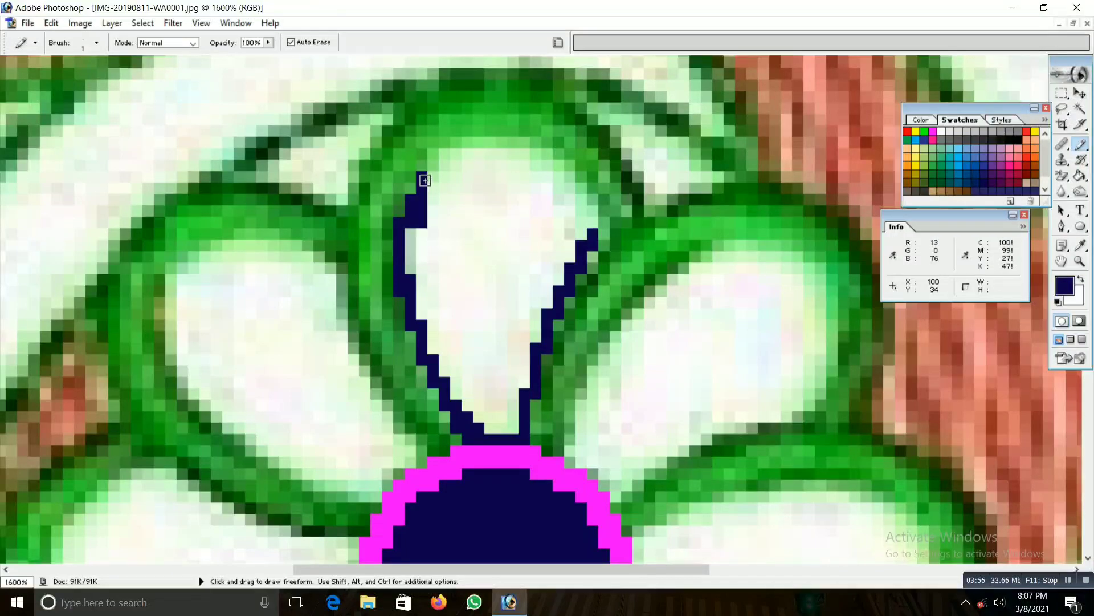
pyautogui.moveTo(445, 156)
pyautogui.mouseDown()
pyautogui.moveTo(537, 141)
pyautogui.moveTo(566, 171)
pyautogui.moveTo(581, 237)
pyautogui.mouseUp()
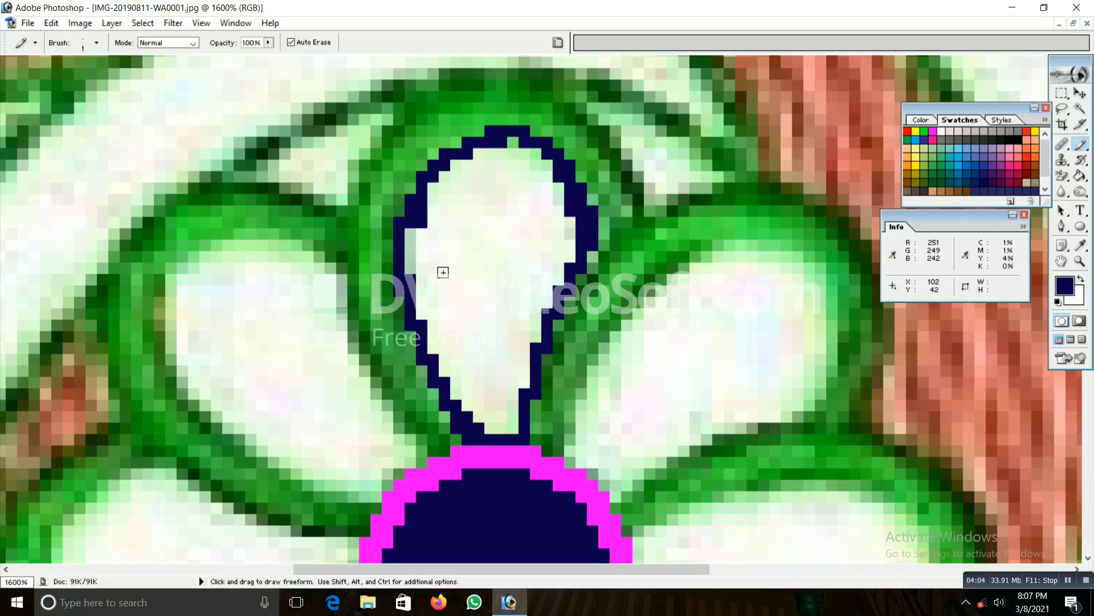
# - Fill the outlined upper petal's interior navy with the Paint Bucket, redoing one wrong fill
pyautogui.press('g')
pyautogui.click(490, 239)
pyautogui.hotkey('ctrl', 'z')
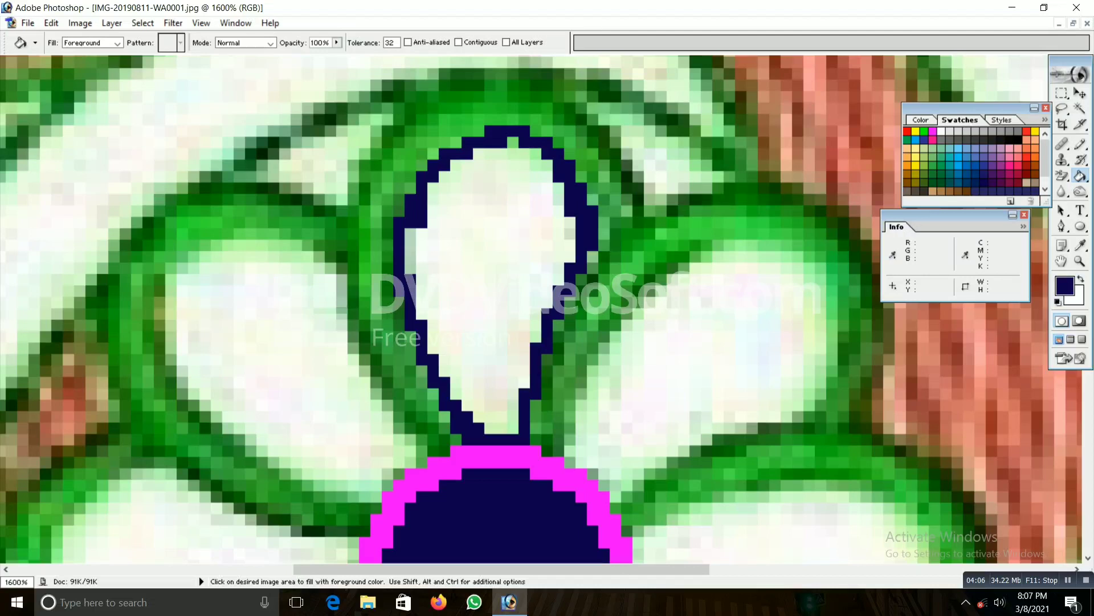
pyautogui.click(490, 239)
pyautogui.click(507, 154)
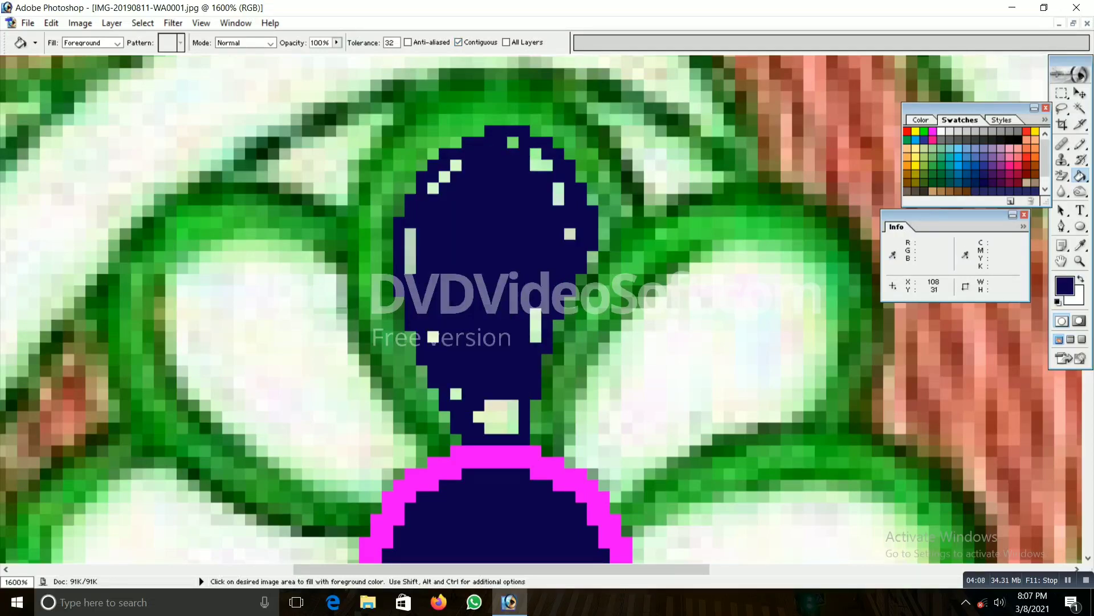
pyautogui.click(541, 165)
# - Paint the remaining light specks on the upper petal navy with the Pencil
pyautogui.press('b')
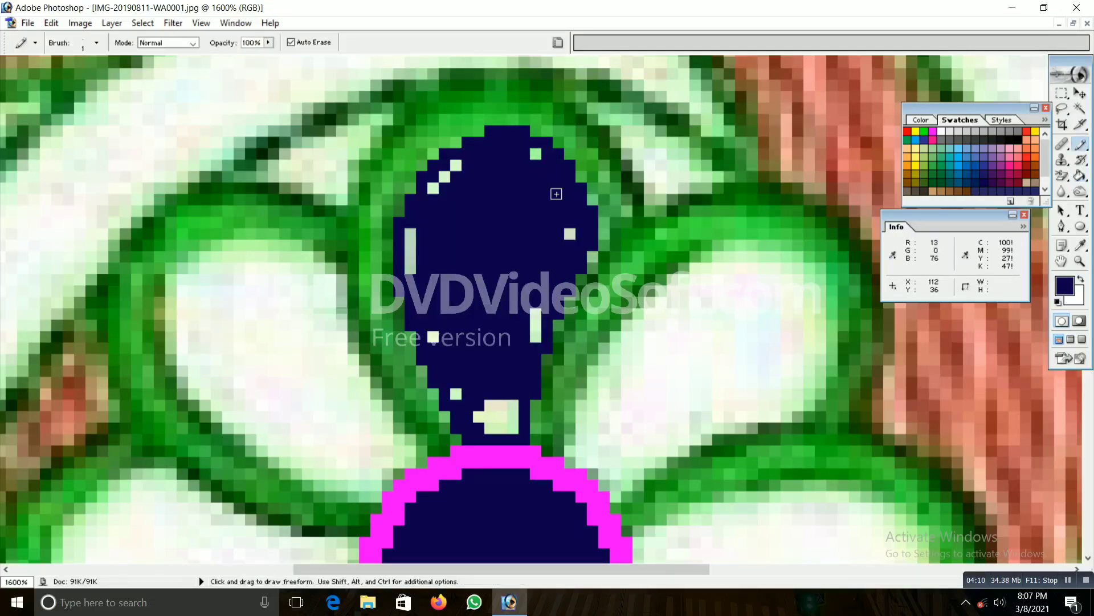
pyautogui.click(531, 157)
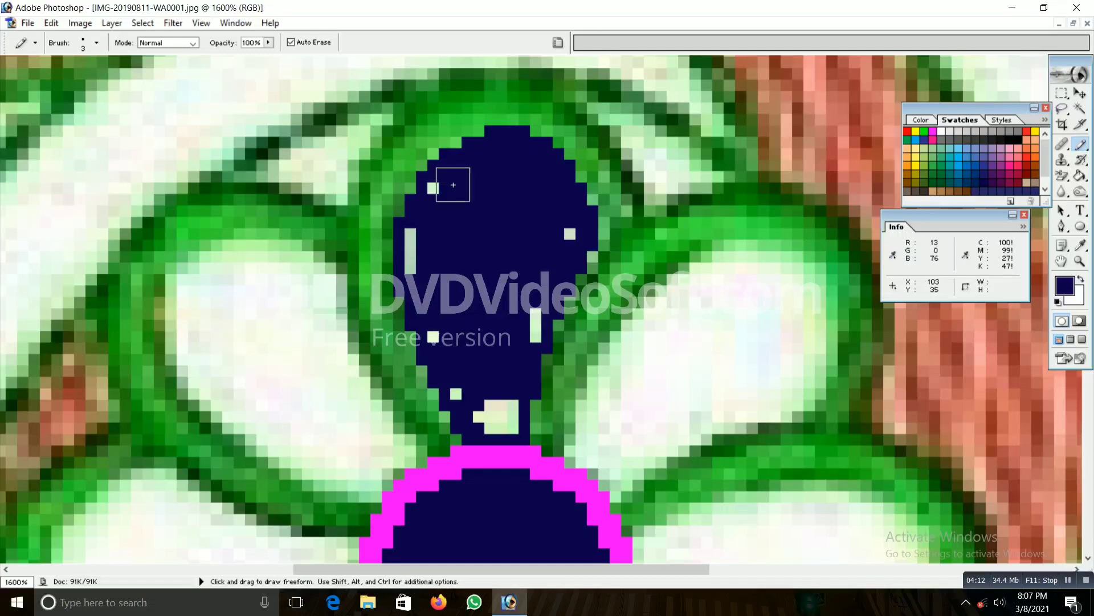
pyautogui.click(444, 178)
pyautogui.moveTo(425, 229)
pyautogui.mouseDown()
pyautogui.moveTo(459, 369)
pyautogui.moveTo(501, 415)
pyautogui.mouseUp()
pyautogui.click(536, 325)
pyautogui.click(570, 234)
pyautogui.click(510, 425)
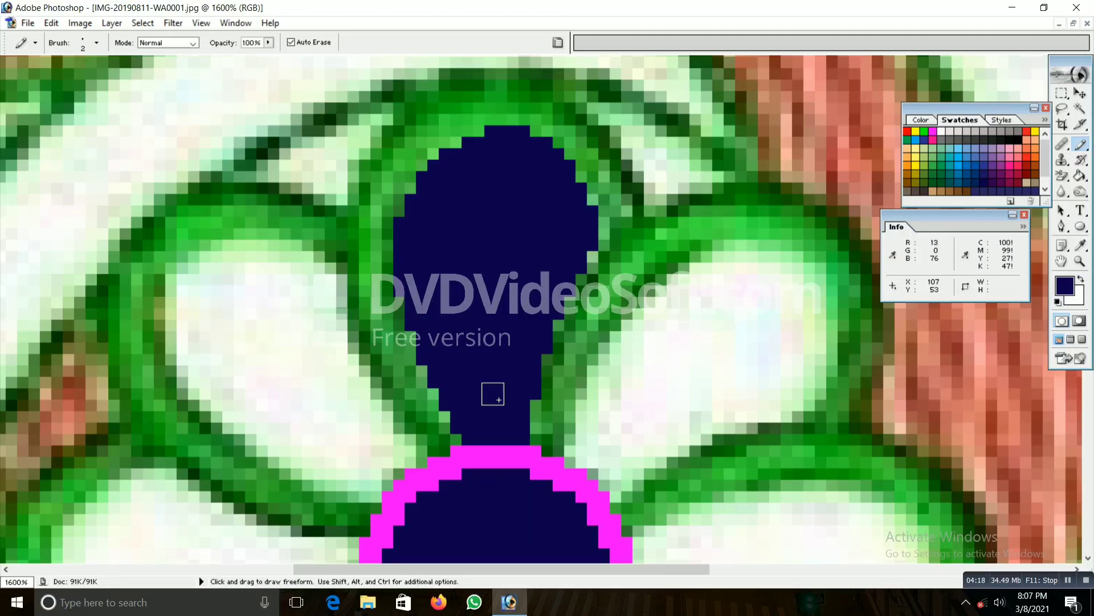
# - Magic-wand select the solid navy petal and expand the selection by 2 pixels
pyautogui.press('w')
pyautogui.click(486, 237)
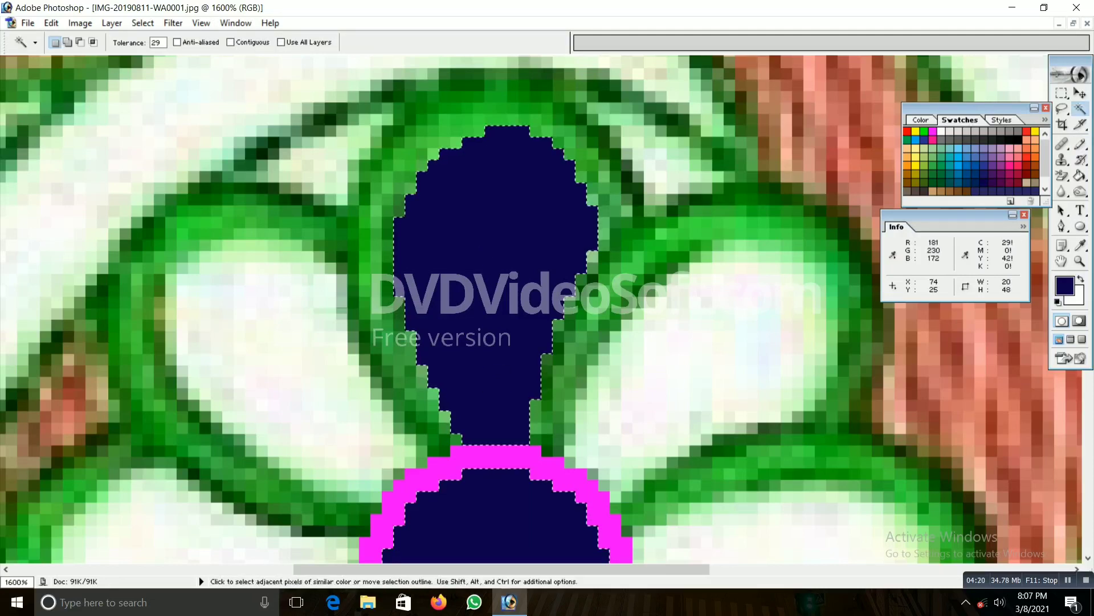
pyautogui.click(143, 22)
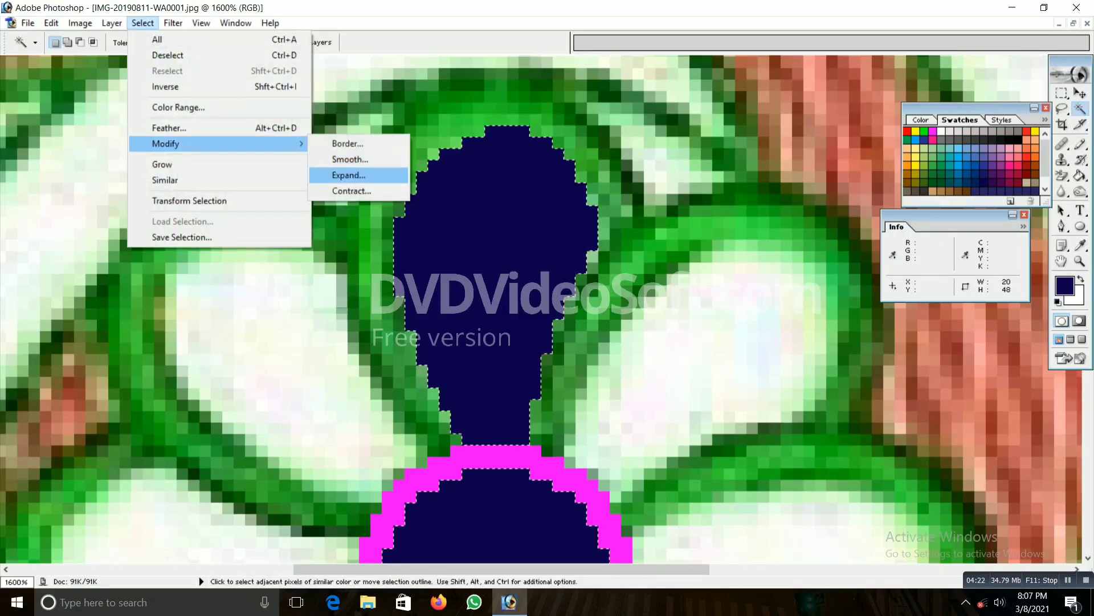
pyautogui.click(342, 171)
pyautogui.press('Return')
# - Fill the green band around the petal magenta with Contiguous off, then deselect
pyautogui.press('g')
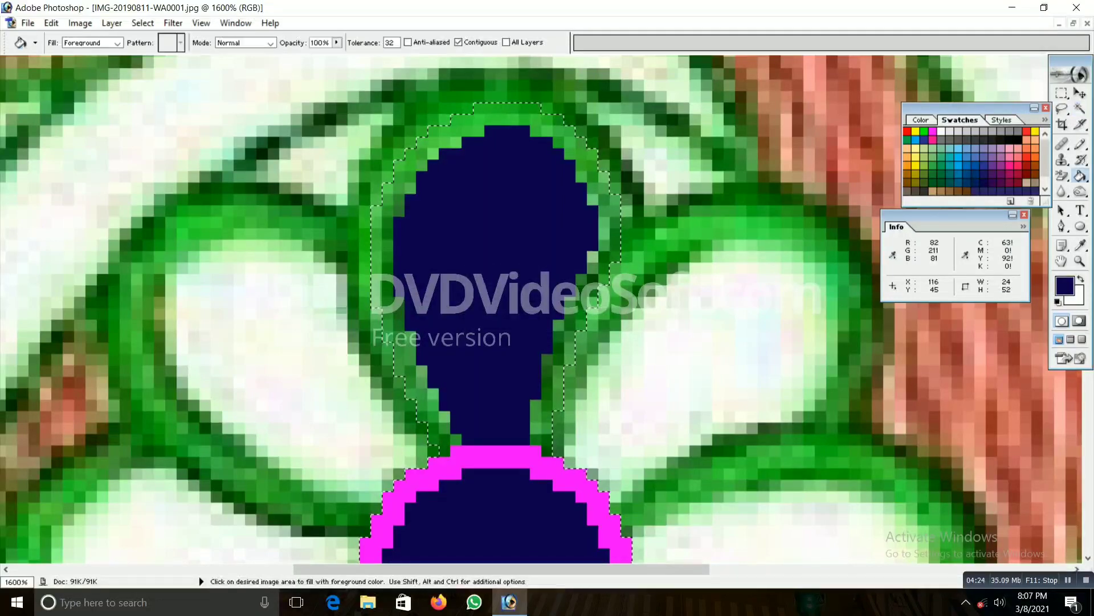
pyautogui.keyDown('alt'); pyautogui.click(490, 456); pyautogui.keyUp('alt')
pyautogui.click(459, 42)
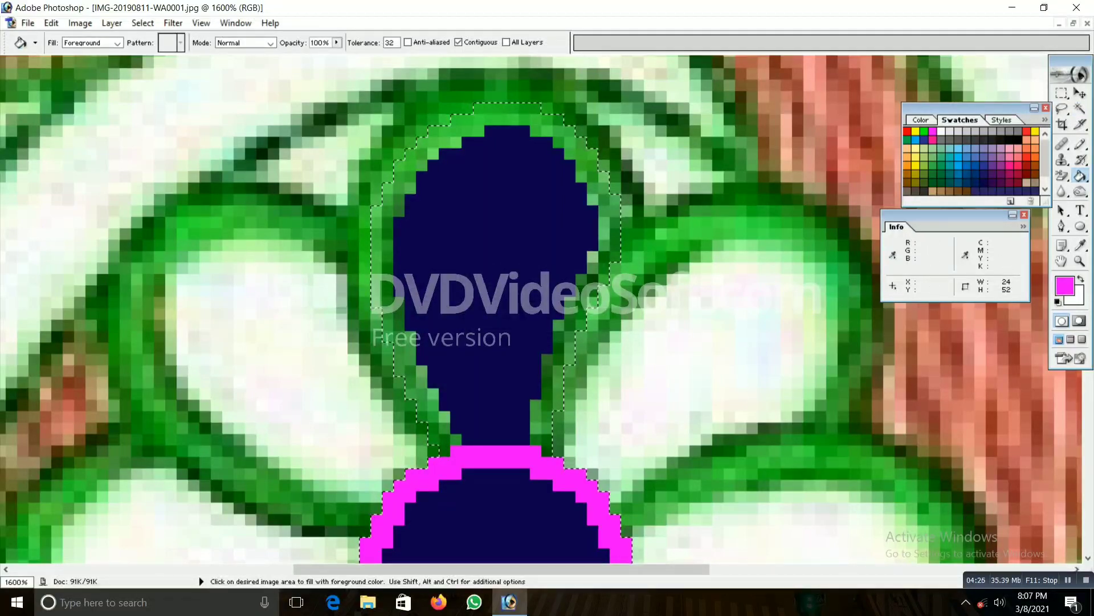
pyautogui.click(478, 117)
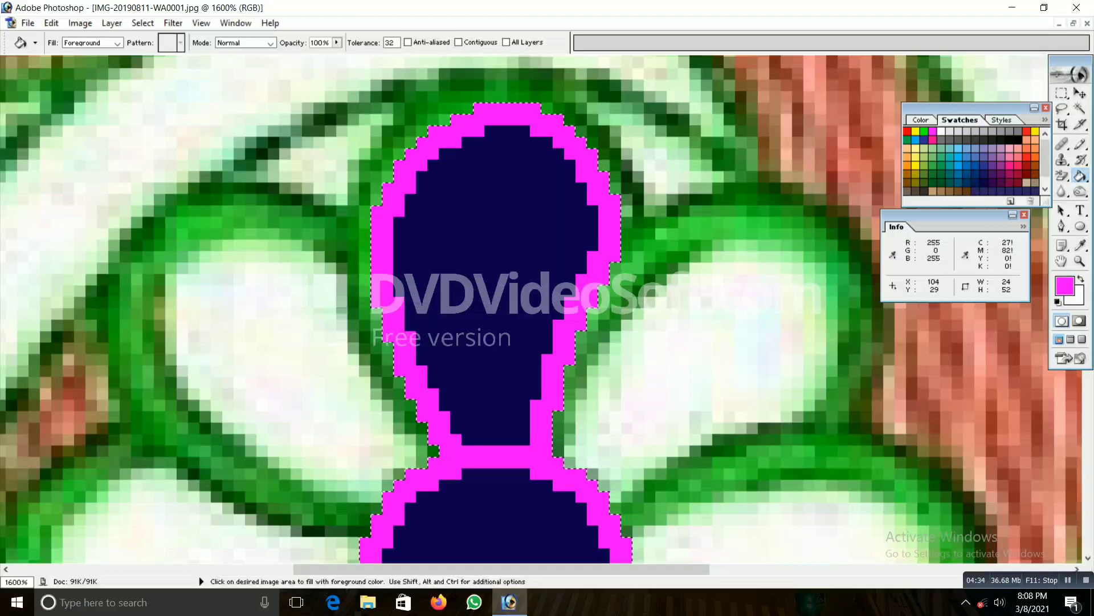
pyautogui.hotkey('ctrl', 'd')
pyautogui.press('b')
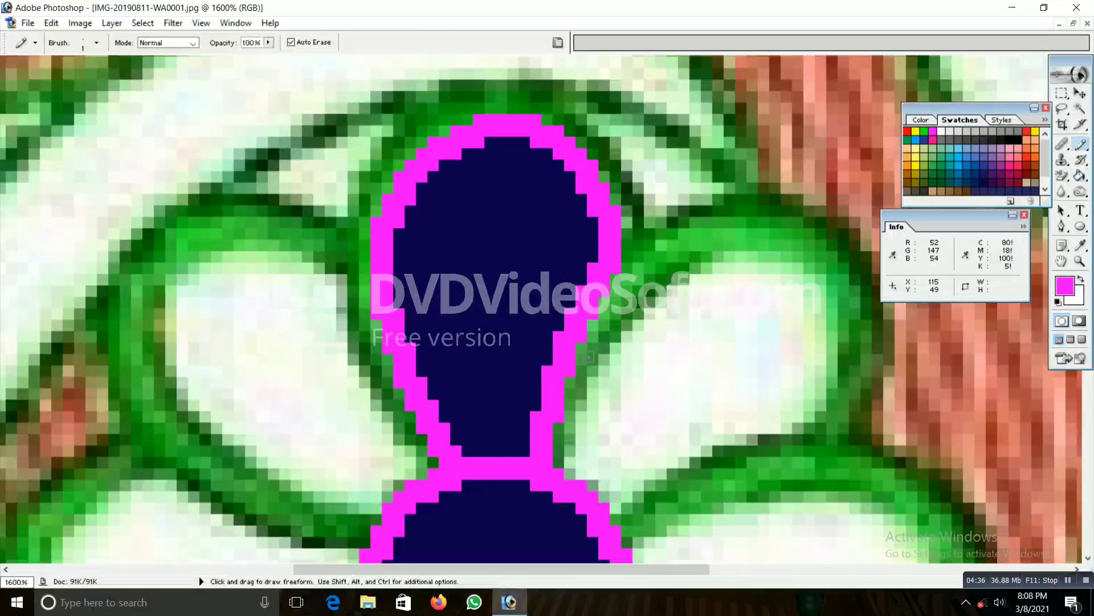
pyautogui.scroll(-1, 616, 359)
# - Sample navy from the petal and start a navy outline along the right petal's edge
pyautogui.scroll(-3, 620, 350)
pyautogui.scroll(-2, 620, 349)
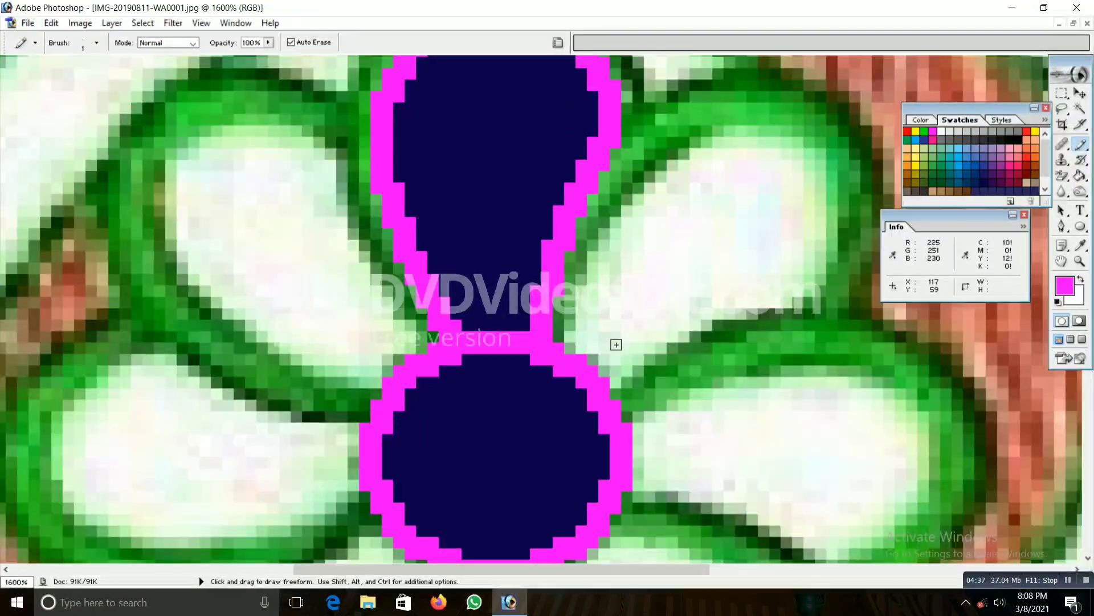
pyautogui.keyDown('alt'); pyautogui.click(476, 224); pyautogui.keyUp('alt')
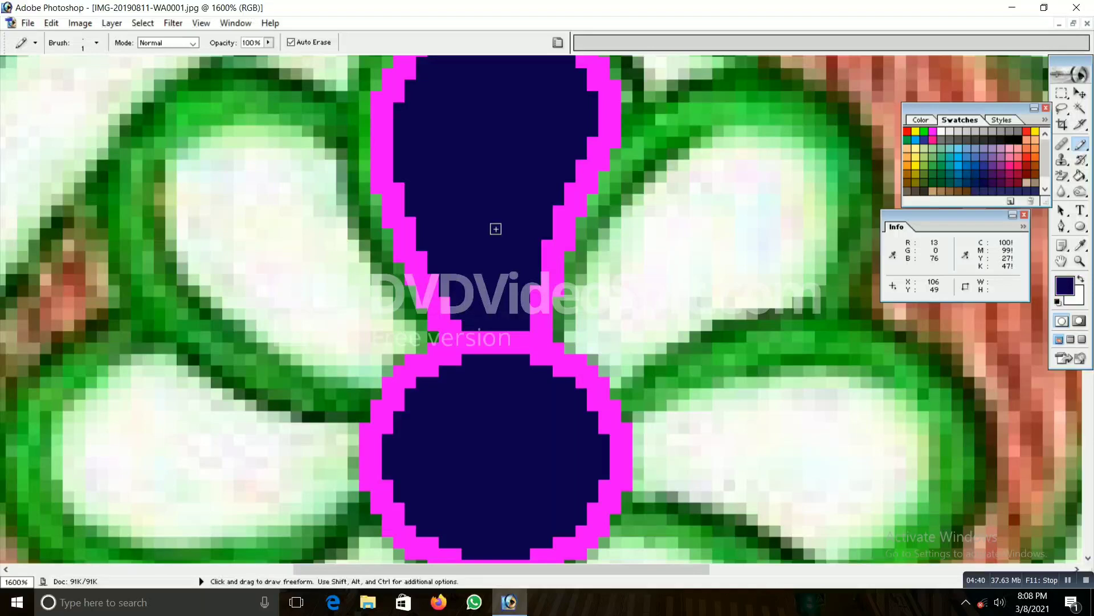
pyautogui.scroll(2, 570, 342)
pyautogui.scroll(1, 618, 402)
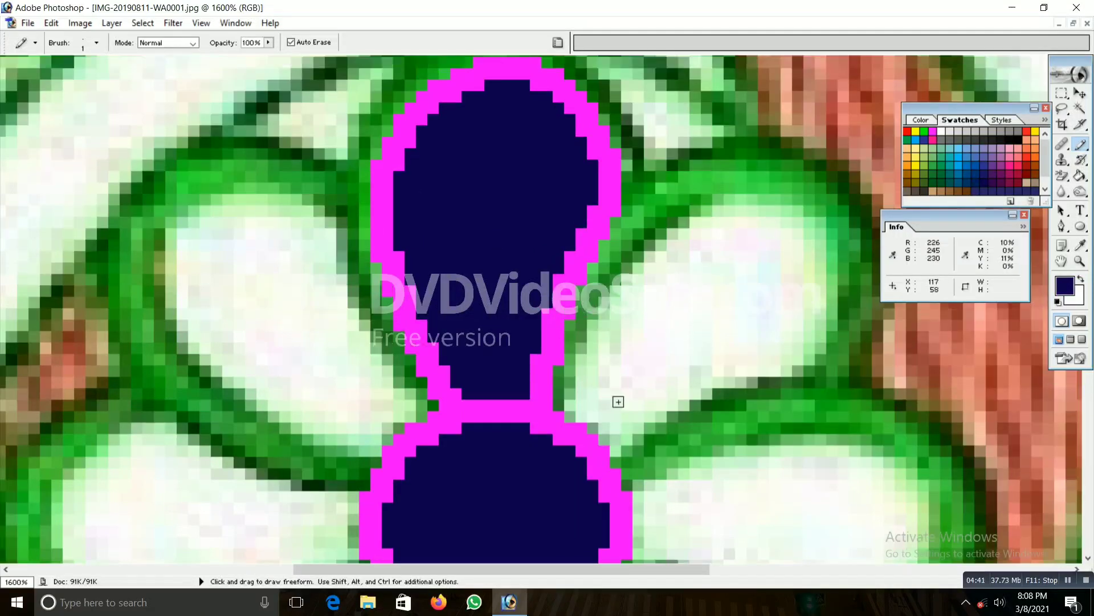
pyautogui.click(560, 396)
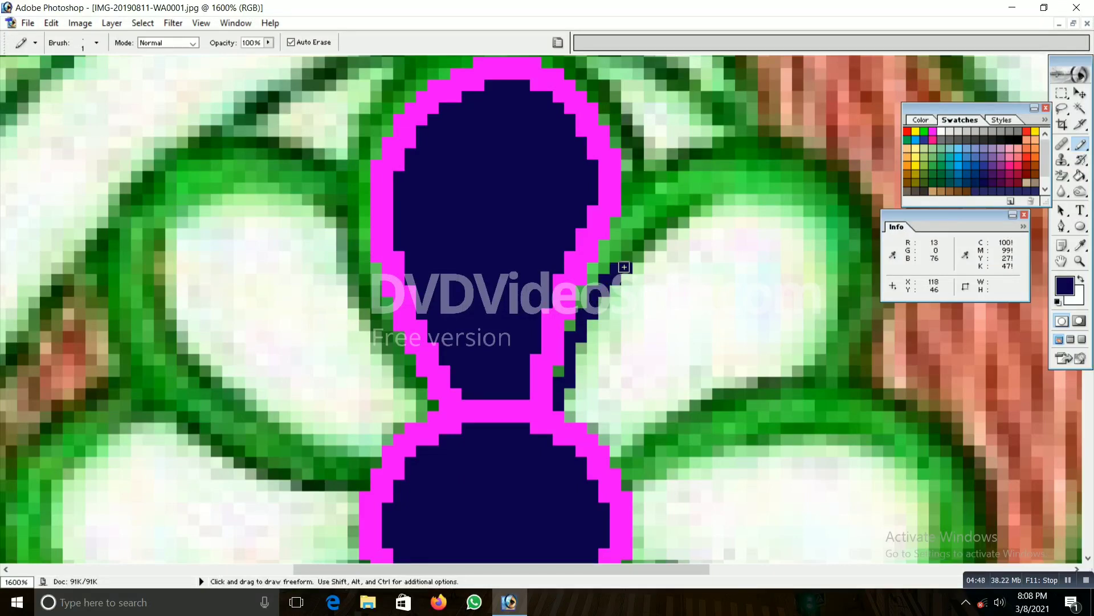
pyautogui.moveTo(654, 243); pyautogui.dragTo(788, 199)
# - Extend the navy outline up the right petal's top toward its tip
pyautogui.scroll(-3, 664, 274)
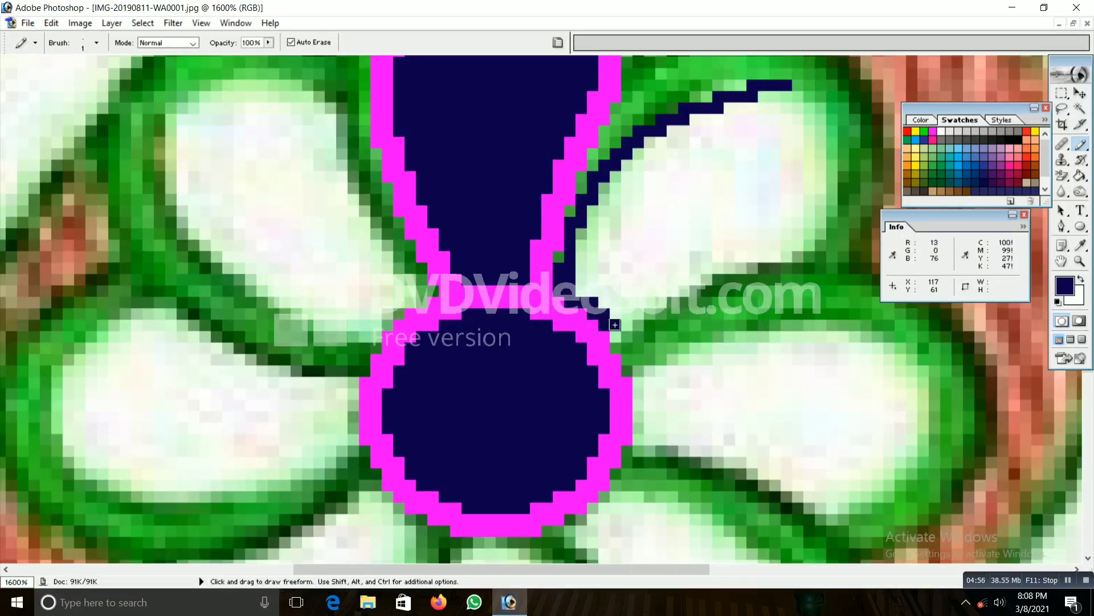
pyautogui.moveTo(615, 324); pyautogui.dragTo(640, 309)
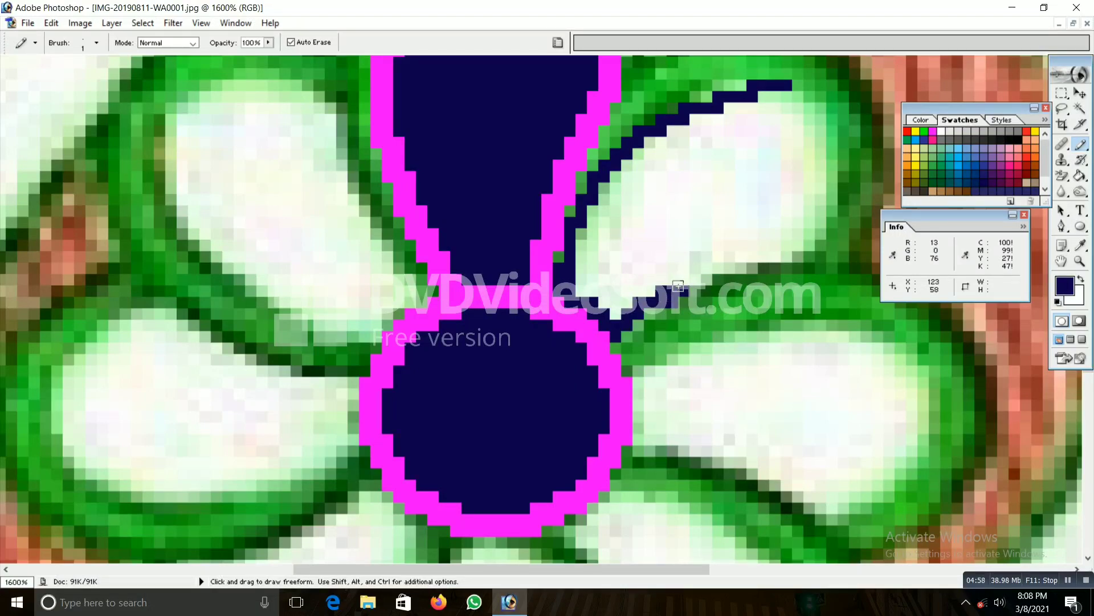
pyautogui.moveTo(657, 301); pyautogui.dragTo(695, 280)
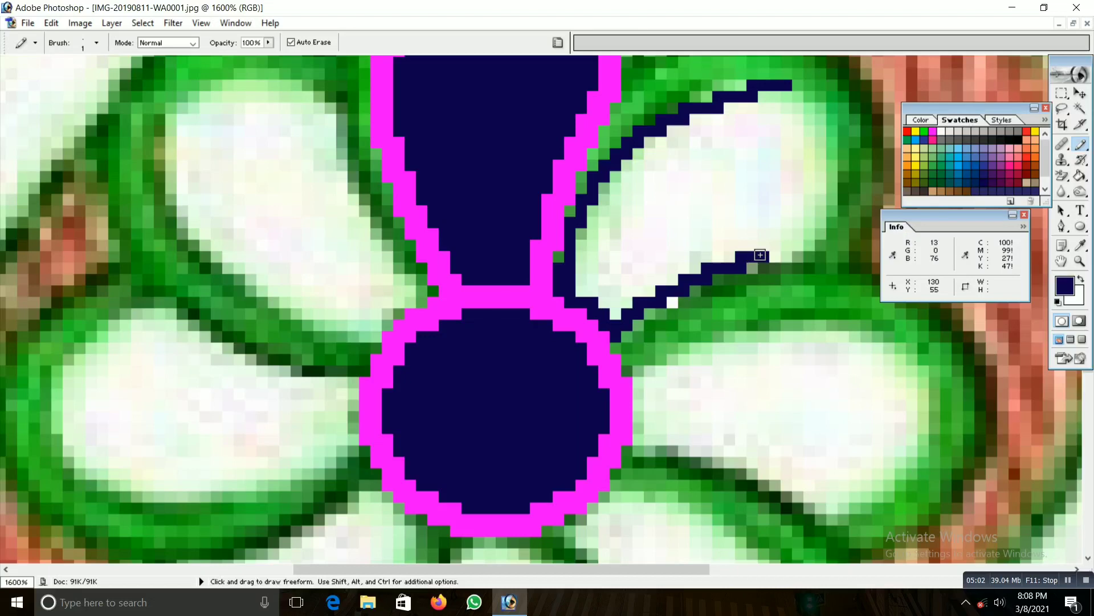
pyautogui.moveTo(773, 255); pyautogui.dragTo(804, 242)
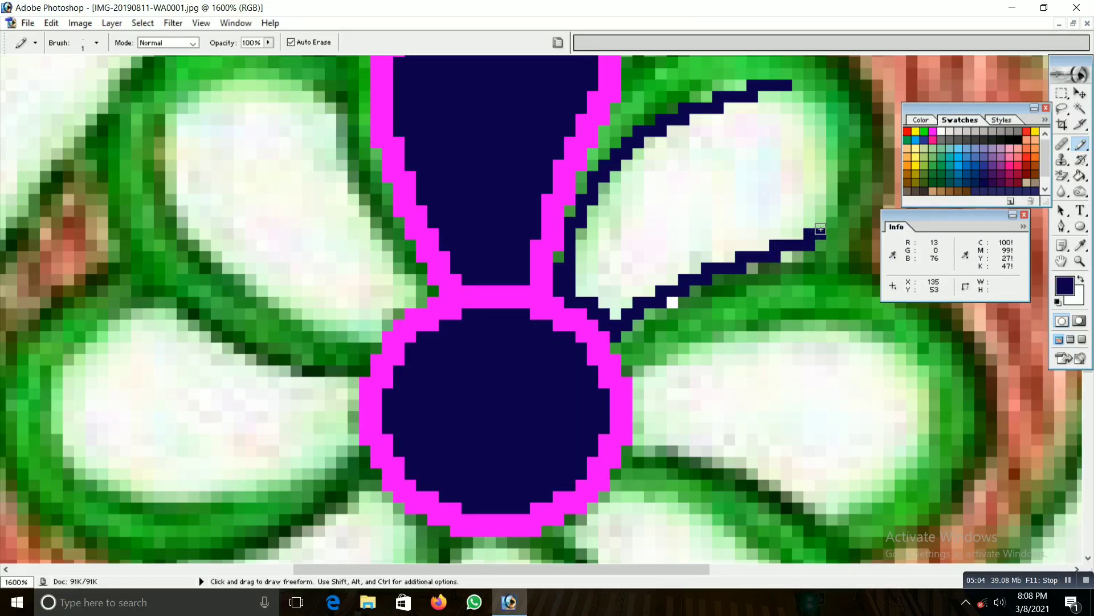
pyautogui.scroll(1, 830, 217)
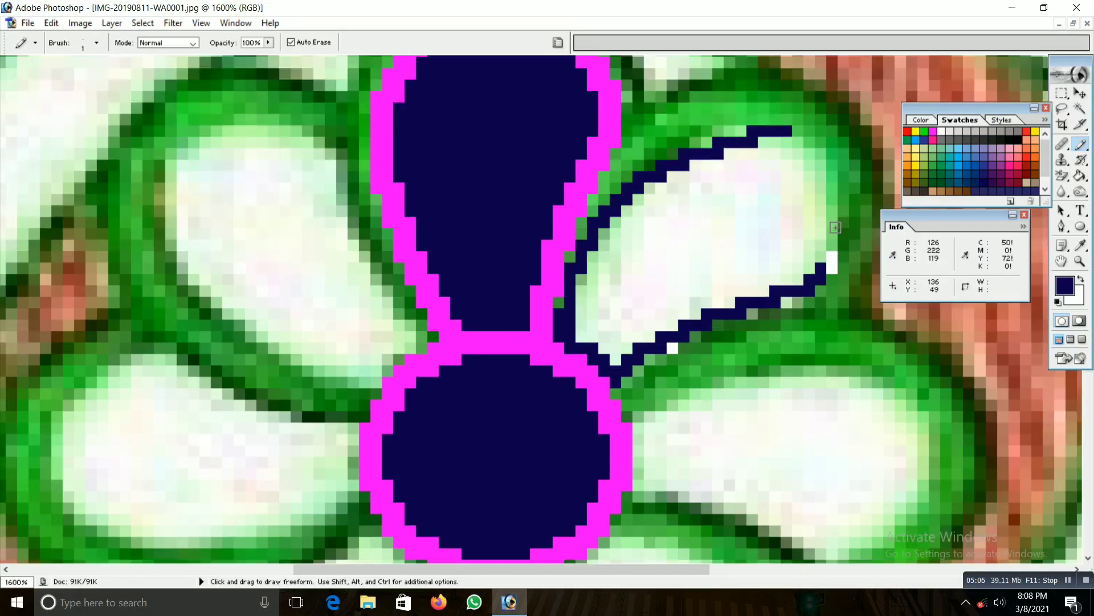
pyautogui.moveTo(820, 253); pyautogui.dragTo(830, 244)
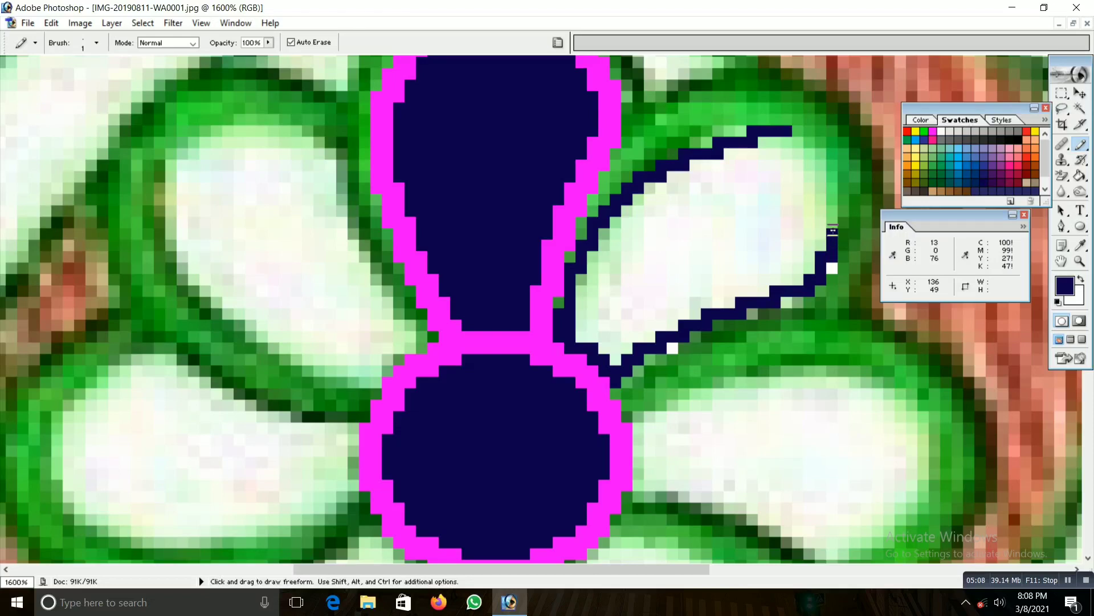
# - Tidy stray pixels near the tip and close the outline's gap down the right side
pyautogui.moveTo(841, 208)
pyautogui.mouseDown()
pyautogui.moveTo(831, 197)
pyautogui.moveTo(808, 203)
pyautogui.mouseUp()
pyautogui.scroll(1, 832, 199)
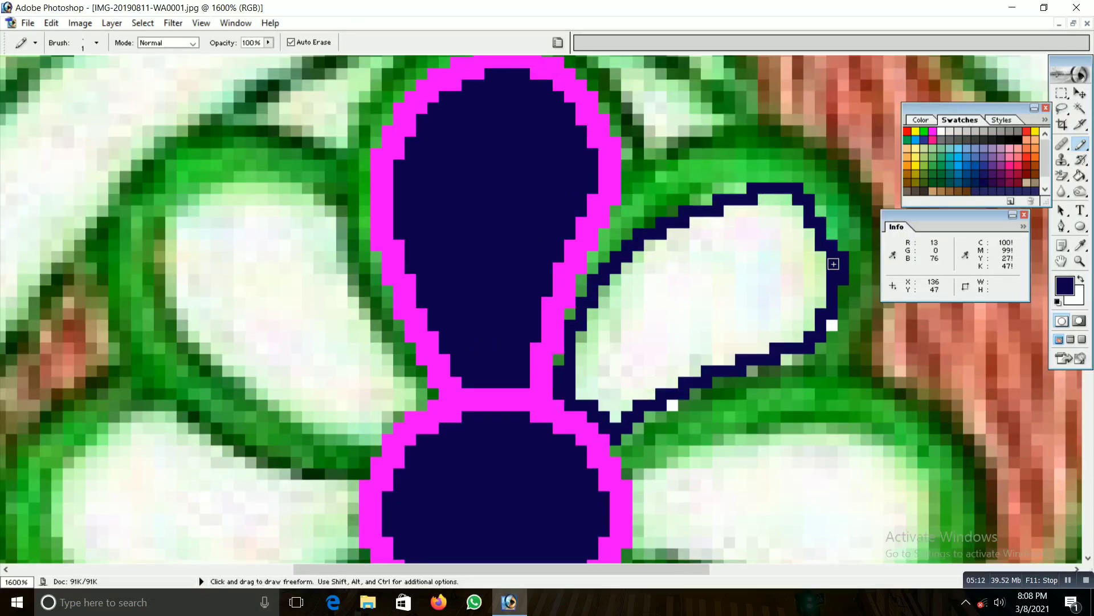
pyautogui.click(798, 189)
pyautogui.moveTo(789, 199); pyautogui.dragTo(803, 219)
pyautogui.click(809, 199)
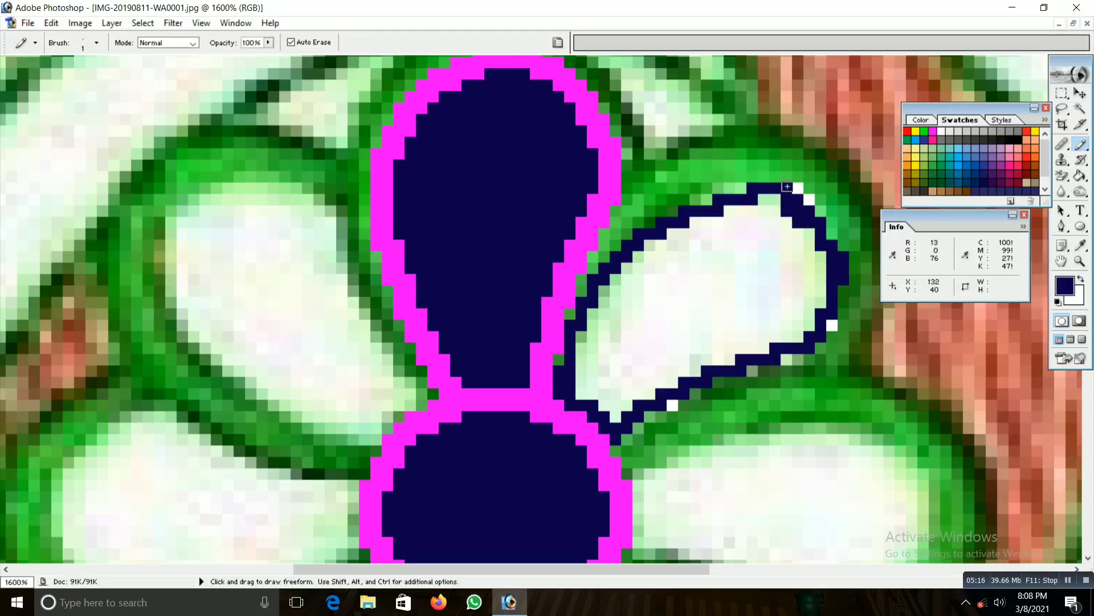
pyautogui.moveTo(789, 199); pyautogui.dragTo(764, 200)
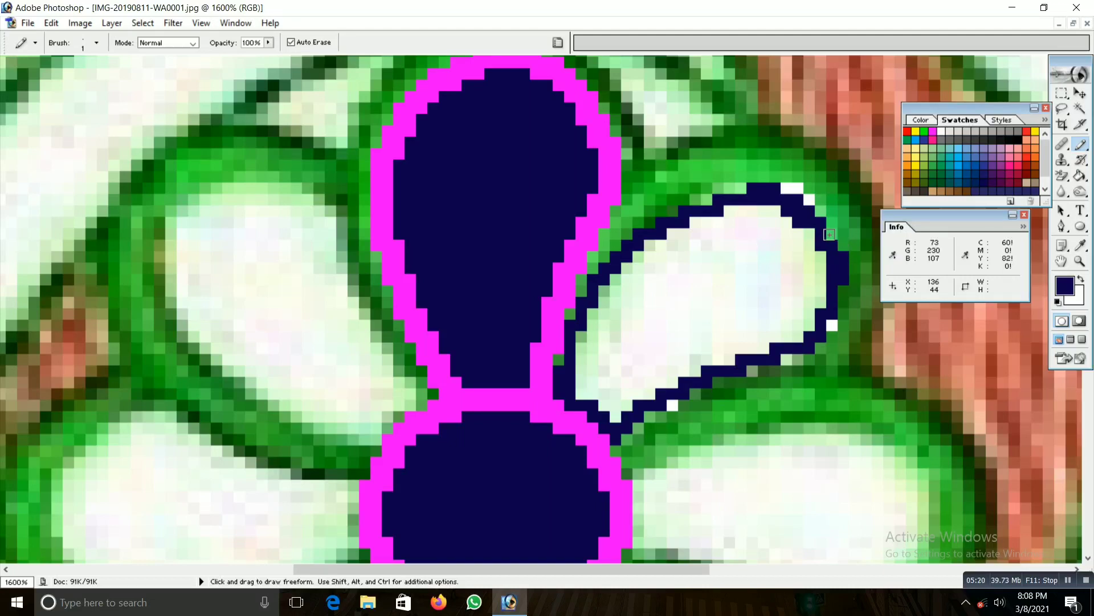
# - Paint the right petal's interior navy with a 3 px Pencil and fix its edge pixels
pyautogui.press('g')
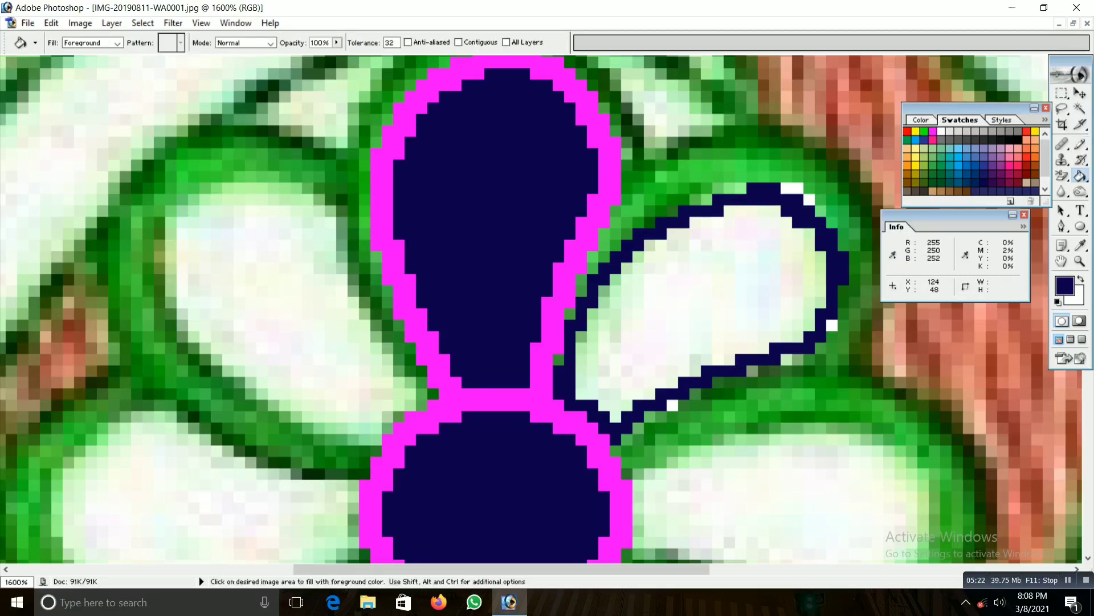
pyautogui.press('b')
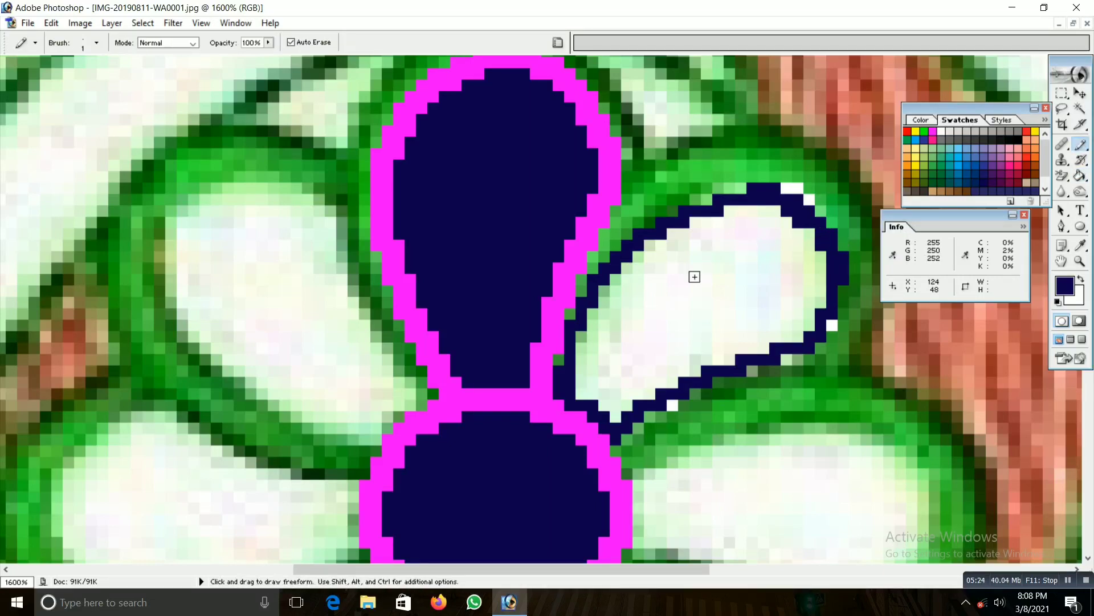
pyautogui.press(']')
pyautogui.press(']')
pyautogui.moveTo(727, 265)
pyautogui.mouseDown()
pyautogui.moveTo(806, 249)
pyautogui.moveTo(794, 313)
pyautogui.moveTo(640, 383)
pyautogui.moveTo(597, 386)
pyautogui.moveTo(598, 322)
pyautogui.moveTo(665, 251)
pyautogui.moveTo(733, 254)
pyautogui.moveTo(625, 360)
pyautogui.moveTo(776, 291)
pyautogui.moveTo(726, 298)
pyautogui.moveTo(726, 282)
pyautogui.mouseUp()
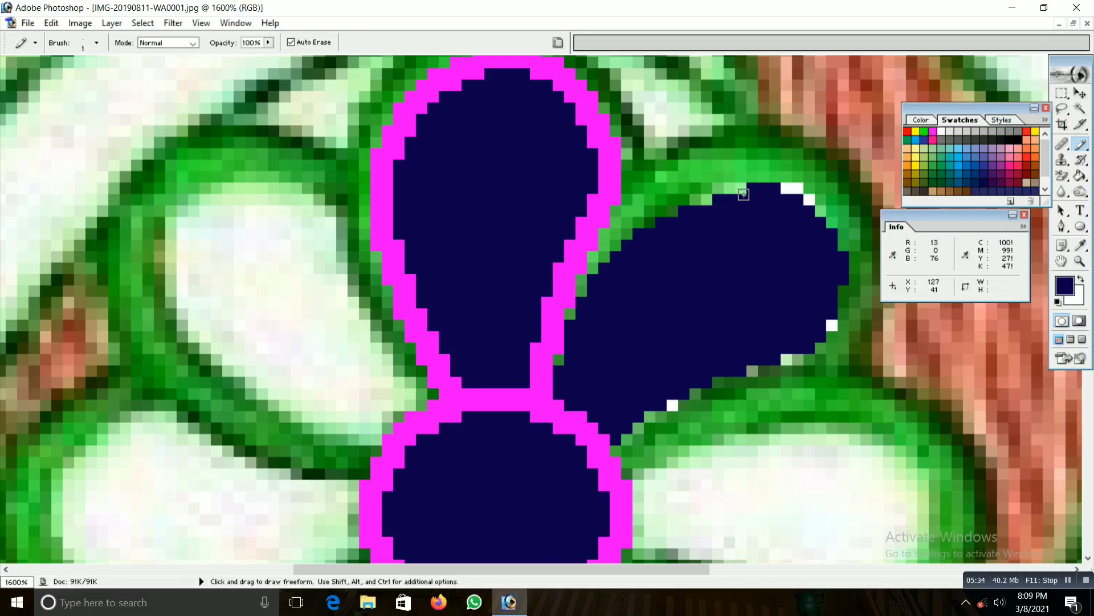
pyautogui.moveTo(743, 194); pyautogui.dragTo(709, 204)
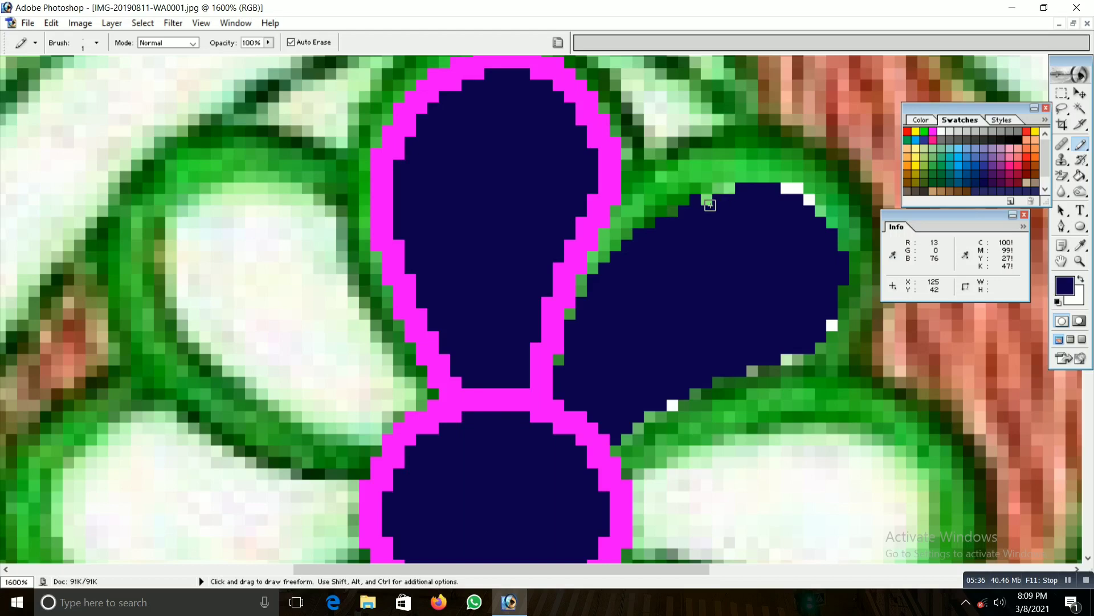
pyautogui.click(696, 200)
pyautogui.click(727, 189)
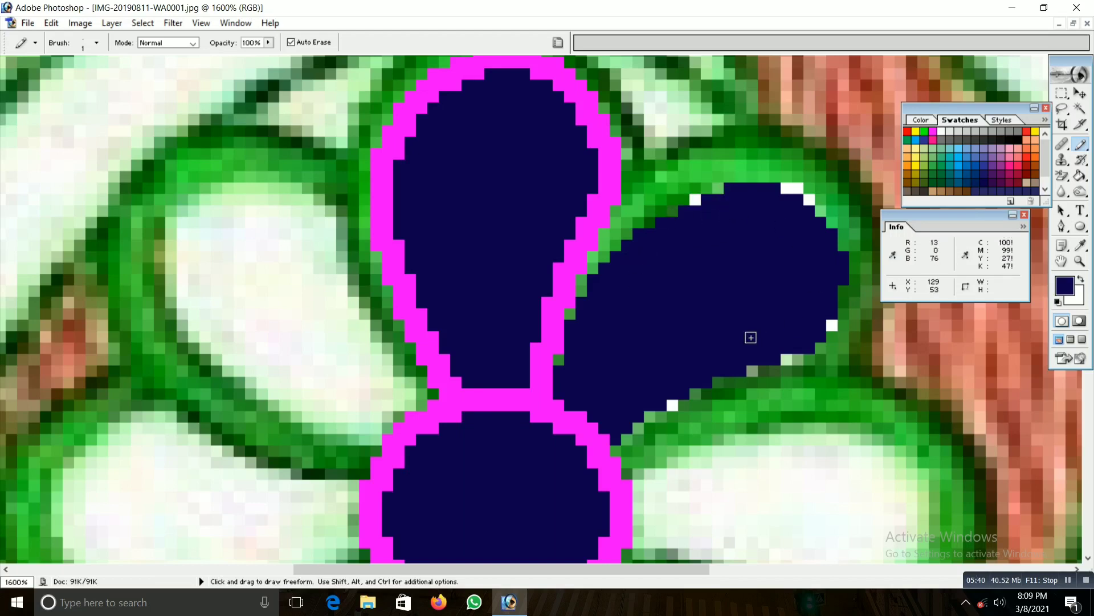
pyautogui.scroll(-1, 751, 338)
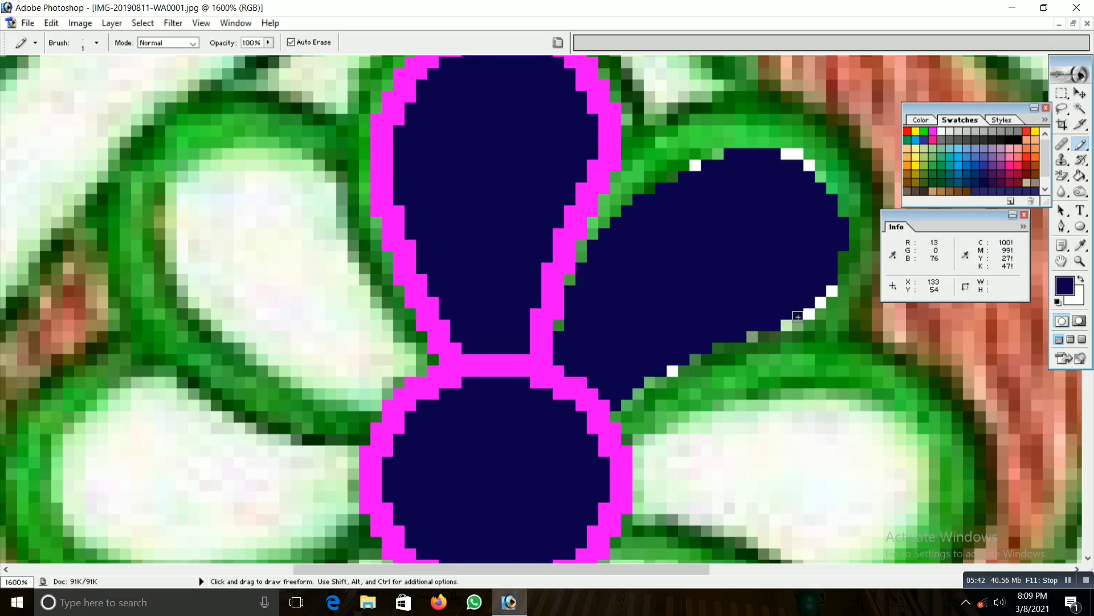
pyautogui.click(775, 323)
pyautogui.scroll(1, 780, 315)
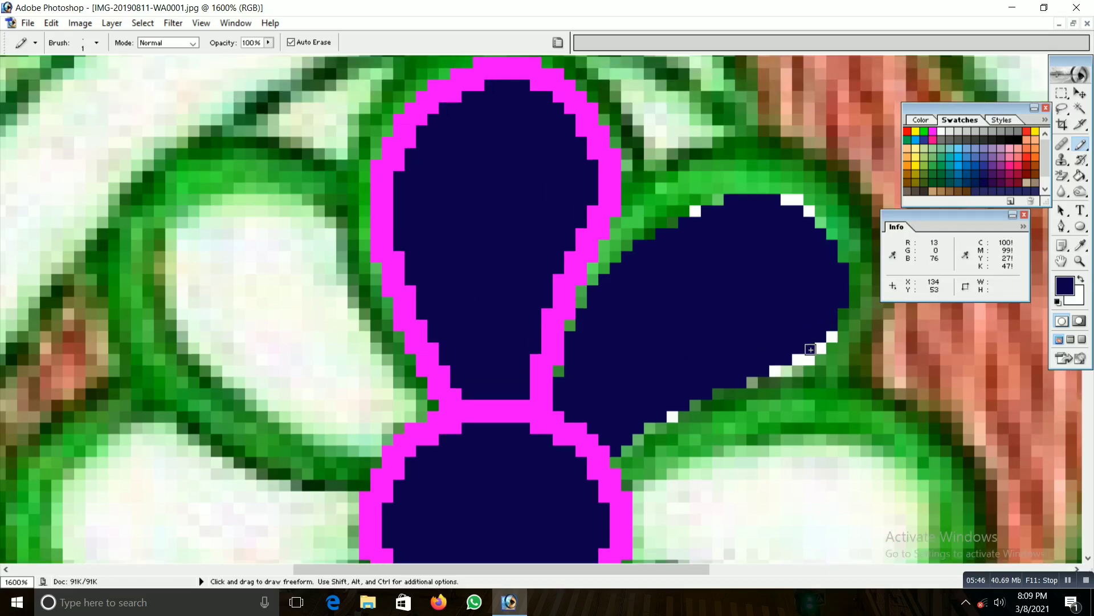
pyautogui.scroll(1, 782, 328)
# - Select only the right navy petal, pick magenta, and expand the selection by 1 pixel
pyautogui.press('w')
pyautogui.click(779, 328)
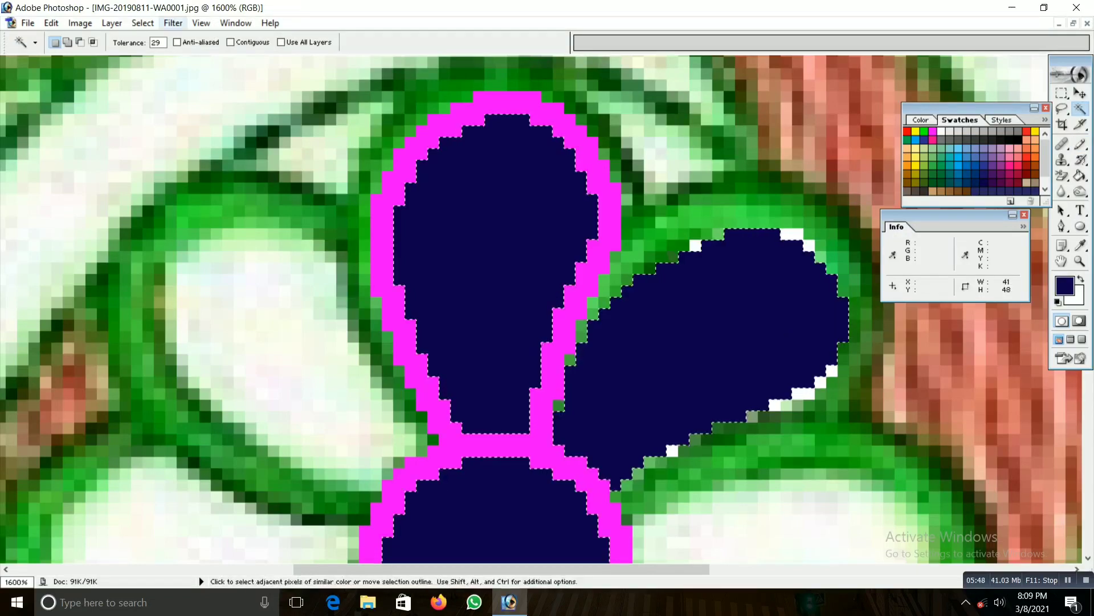
pyautogui.hotkey('ctrl', 'd')
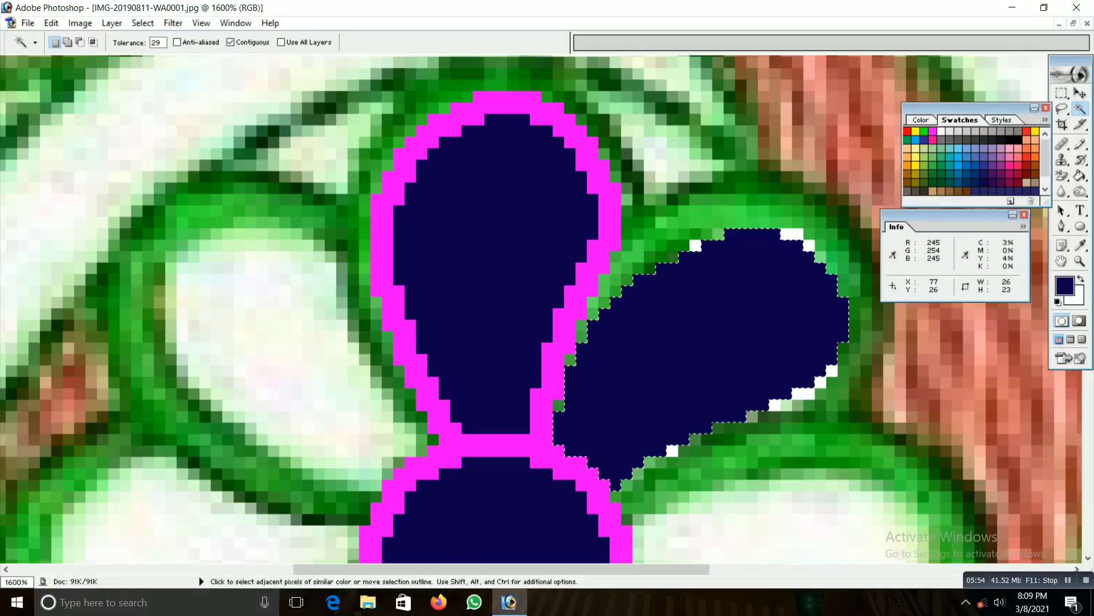
pyautogui.click(712, 331)
pyautogui.press('g')
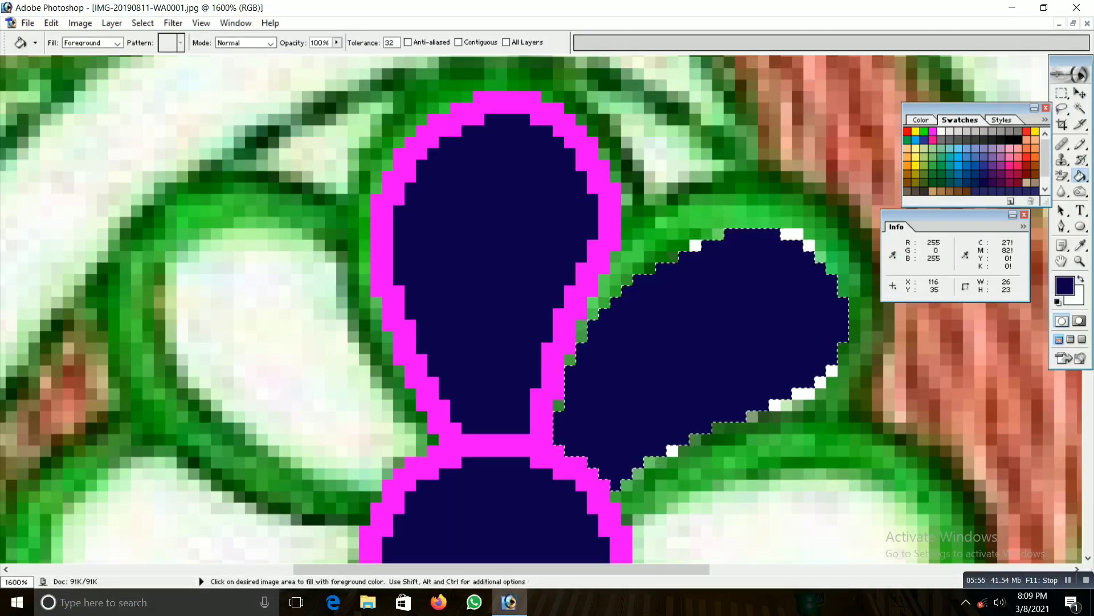
pyautogui.click(933, 140)
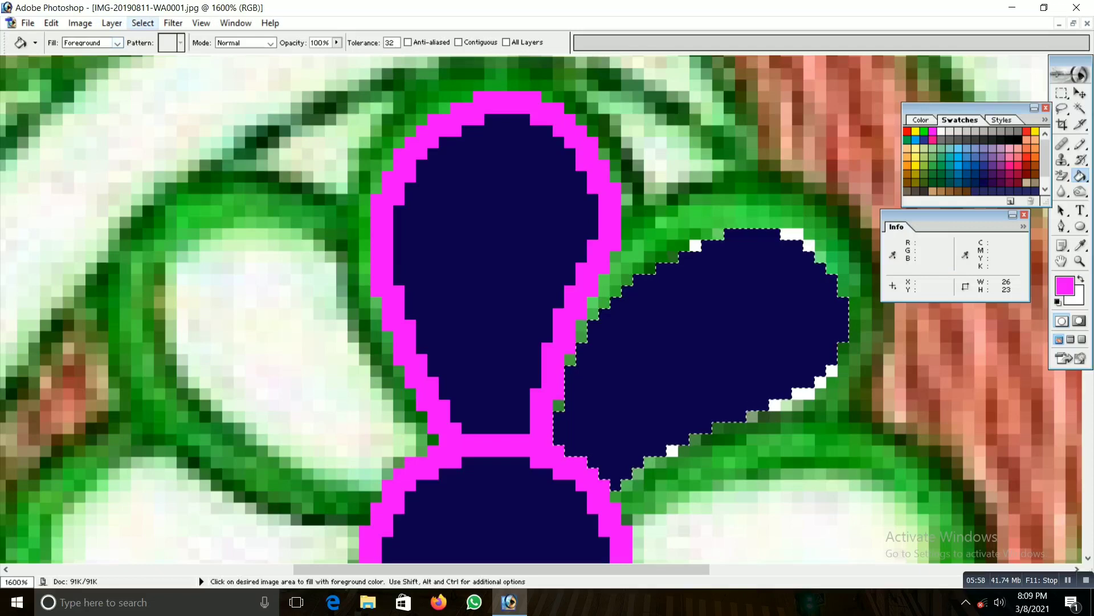
pyautogui.click(142, 22)
pyautogui.click(349, 175)
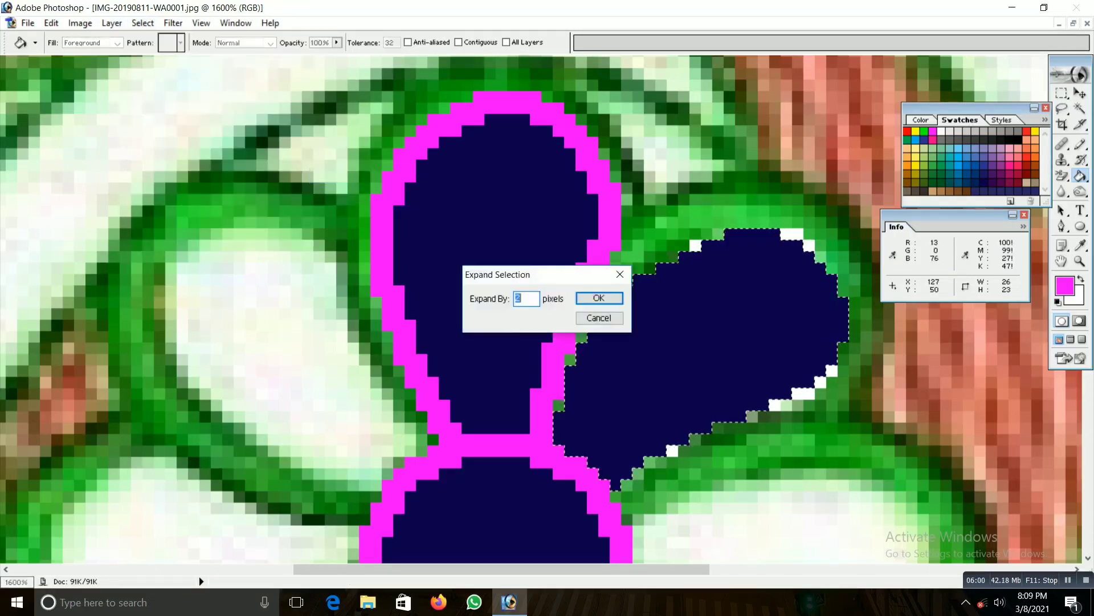
pyautogui.click(600, 295)
# - Fill the white and green edge pixels around the right petal magenta, then deselect
pyautogui.click(803, 394)
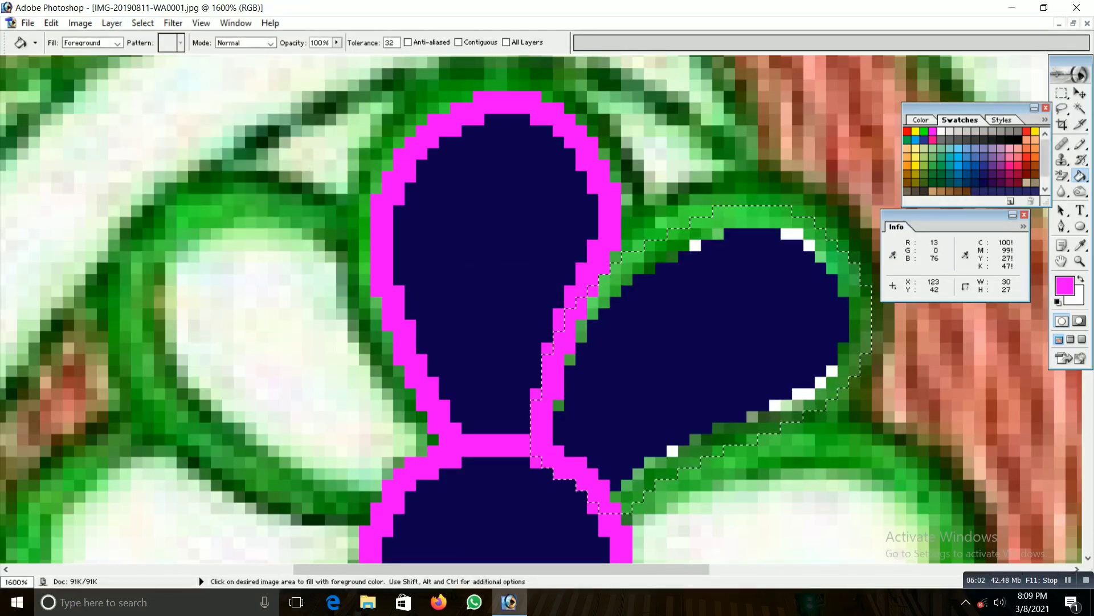
pyautogui.click(692, 231)
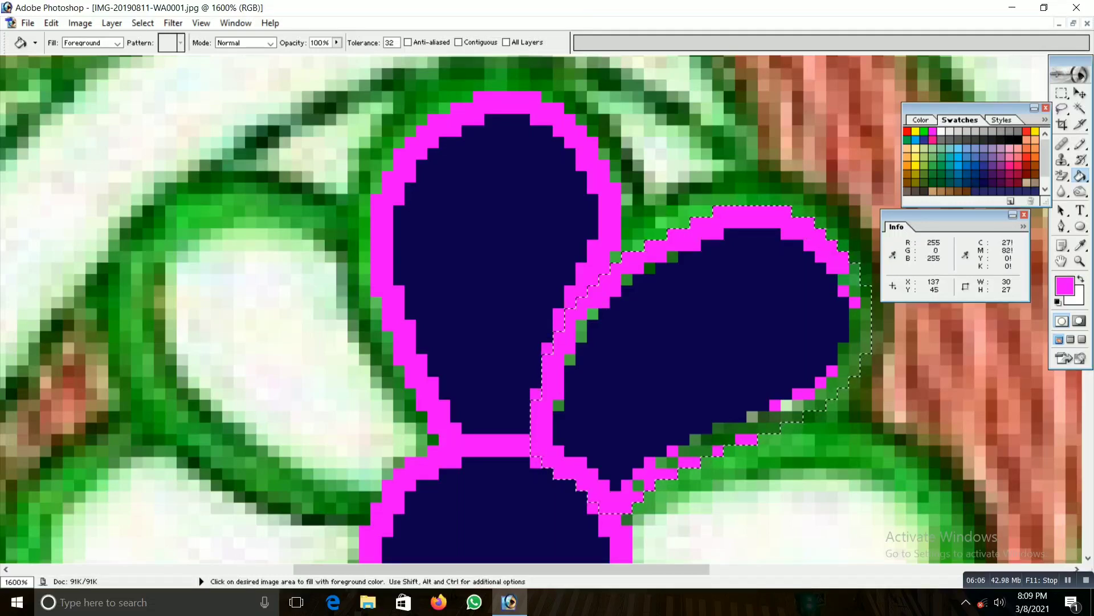
pyautogui.click(861, 330)
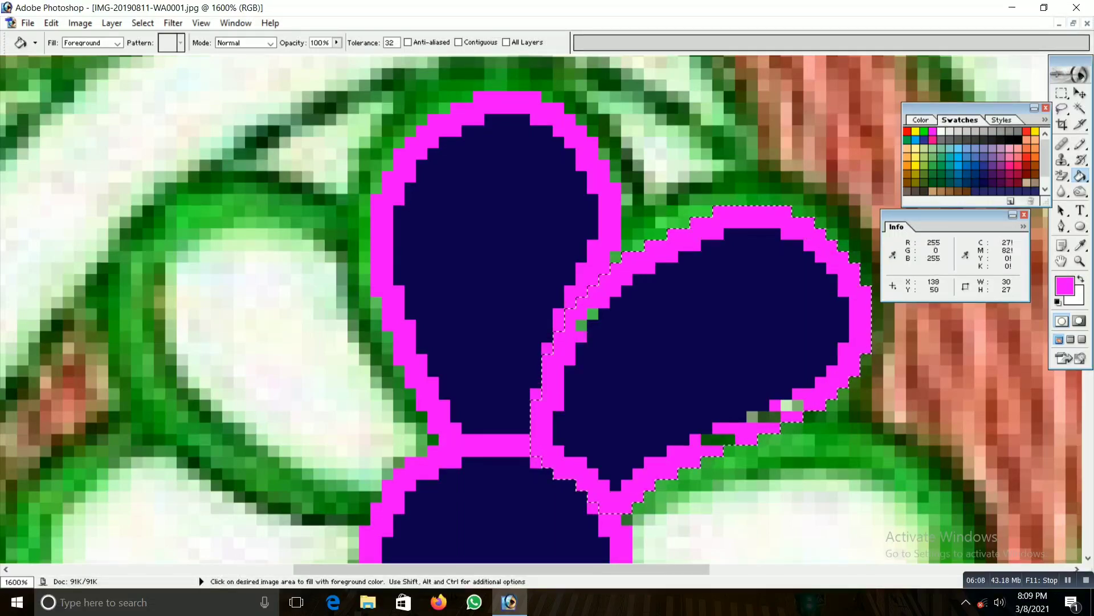
pyautogui.scroll(-2, 542, 308)
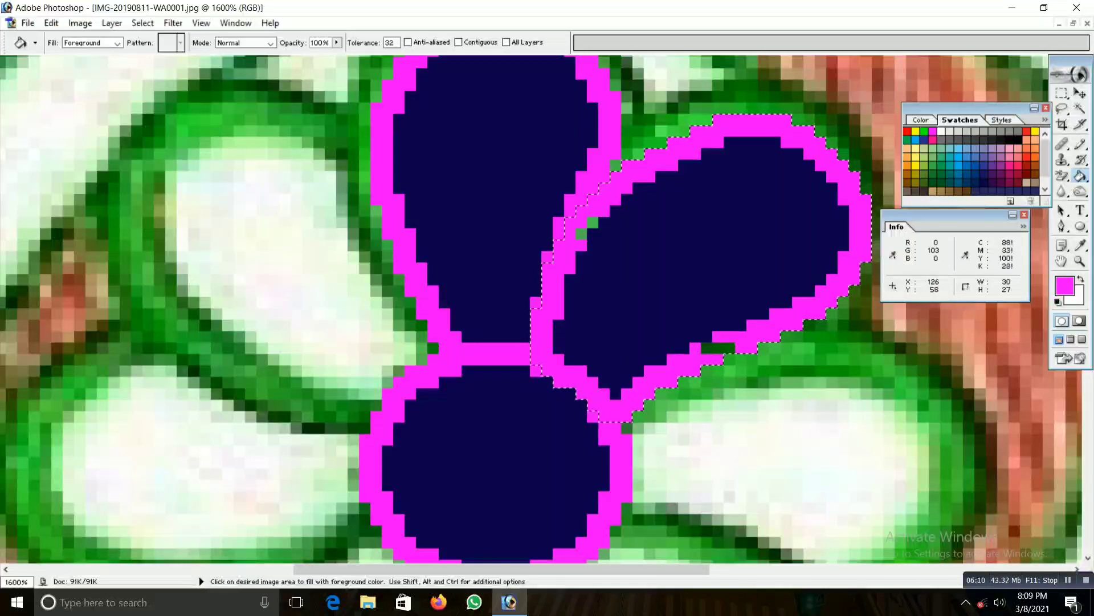
pyautogui.click(590, 225)
pyautogui.hotkey('ctrl', 'd')
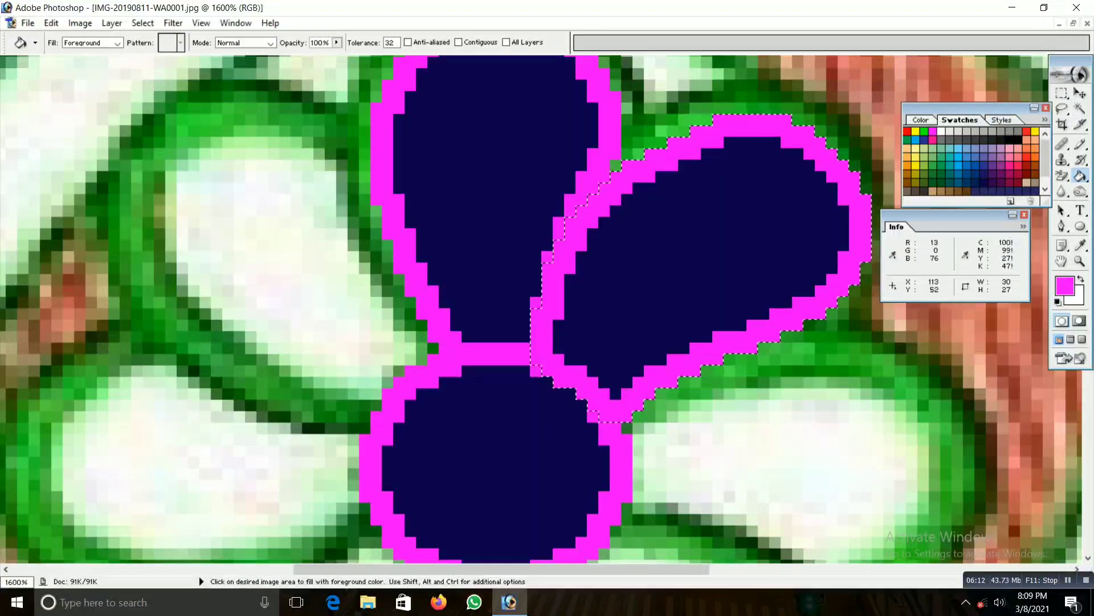
pyautogui.scroll(-2, 541, 308)
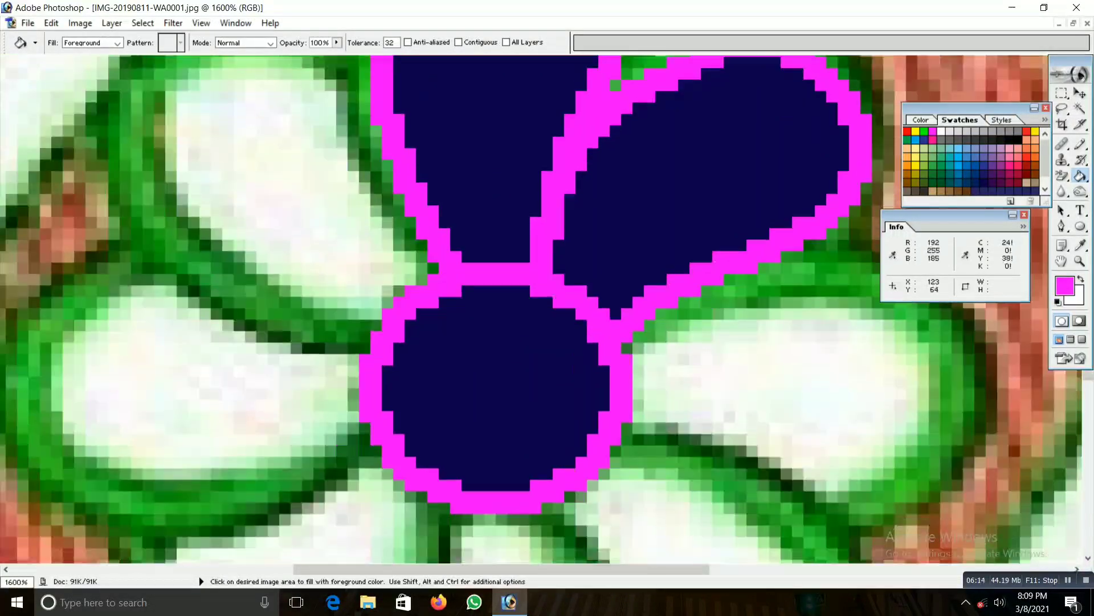
# - Sample navy and trace a 1-pixel navy outline around the white lower-right petal
pyautogui.press('b')
pyautogui.keyDown('alt'); pyautogui.click(661, 221); pyautogui.keyUp('alt')
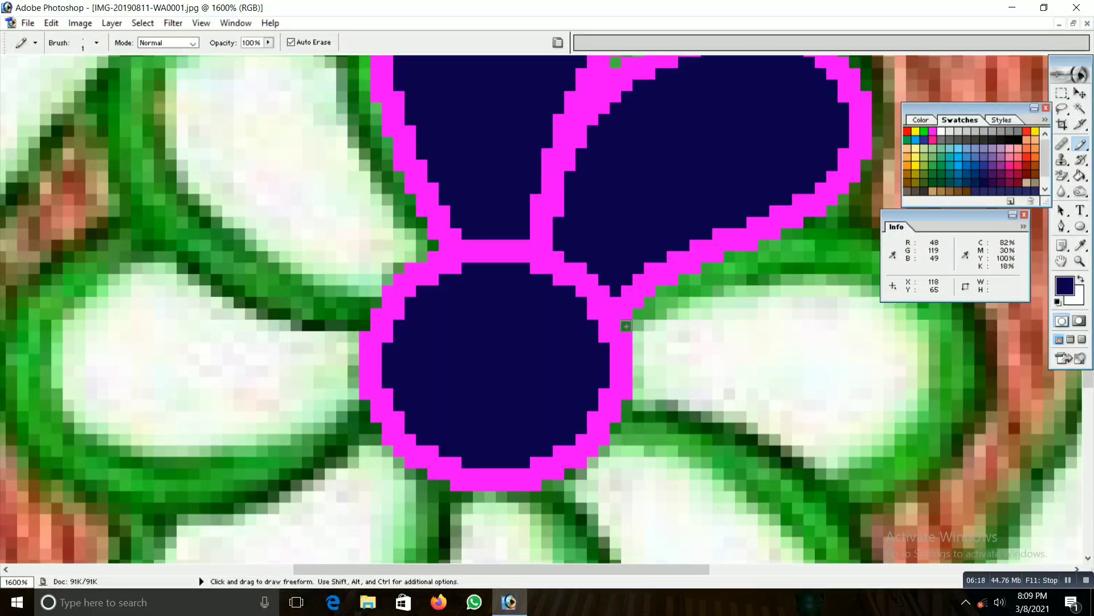
pyautogui.moveTo(627, 325); pyautogui.dragTo(641, 361)
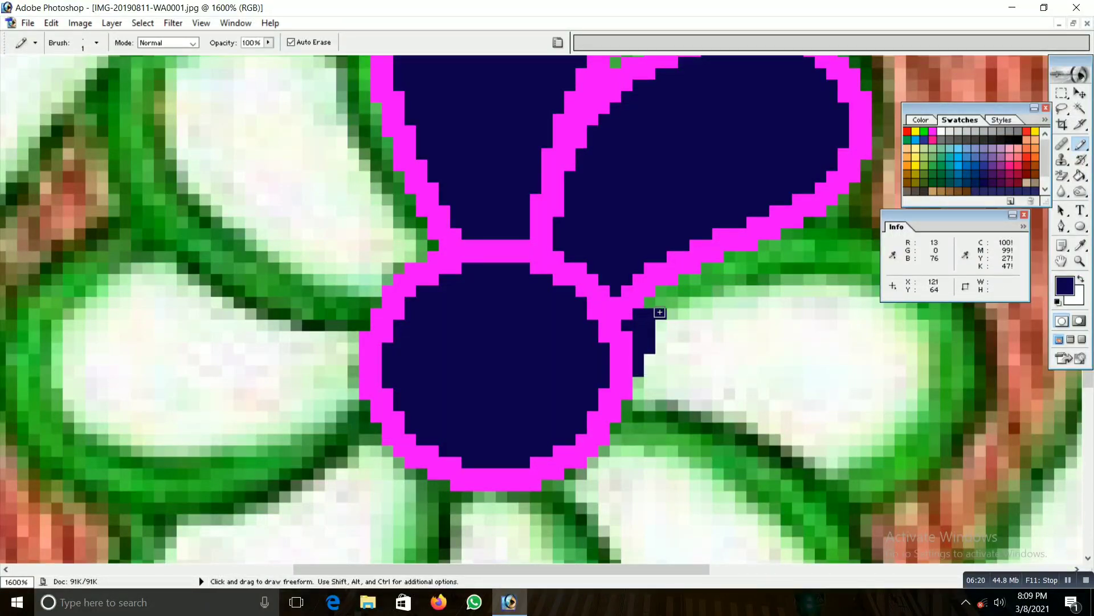
pyautogui.moveTo(694, 293); pyautogui.dragTo(814, 274)
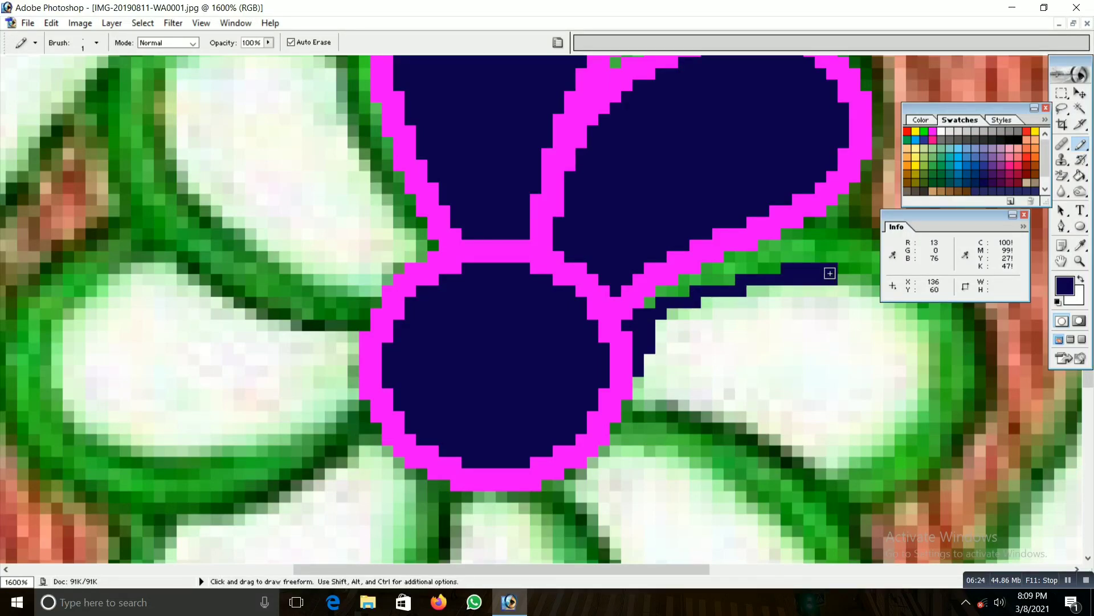
pyautogui.scroll(3, 830, 274)
pyautogui.moveTo(841, 358); pyautogui.dragTo(855, 367)
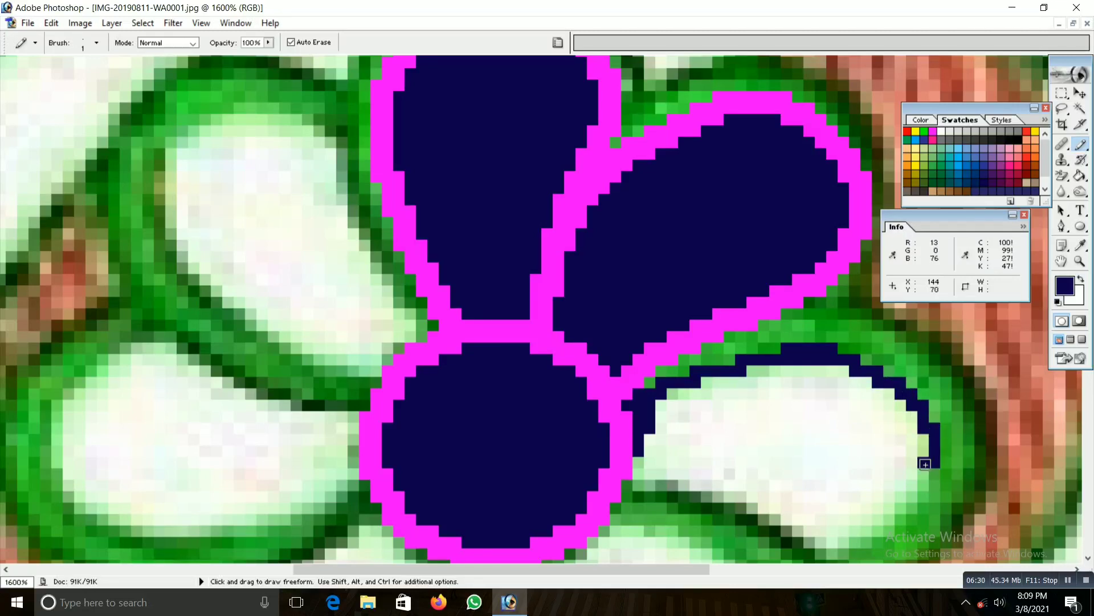
pyautogui.moveTo(924, 477); pyautogui.dragTo(924, 489)
pyautogui.scroll(-3, 691, 396)
pyautogui.moveTo(660, 386)
pyautogui.mouseDown()
pyautogui.moveTo(837, 463)
pyautogui.moveTo(864, 446)
pyautogui.mouseUp()
pyautogui.moveTo(892, 427); pyautogui.dragTo(902, 418)
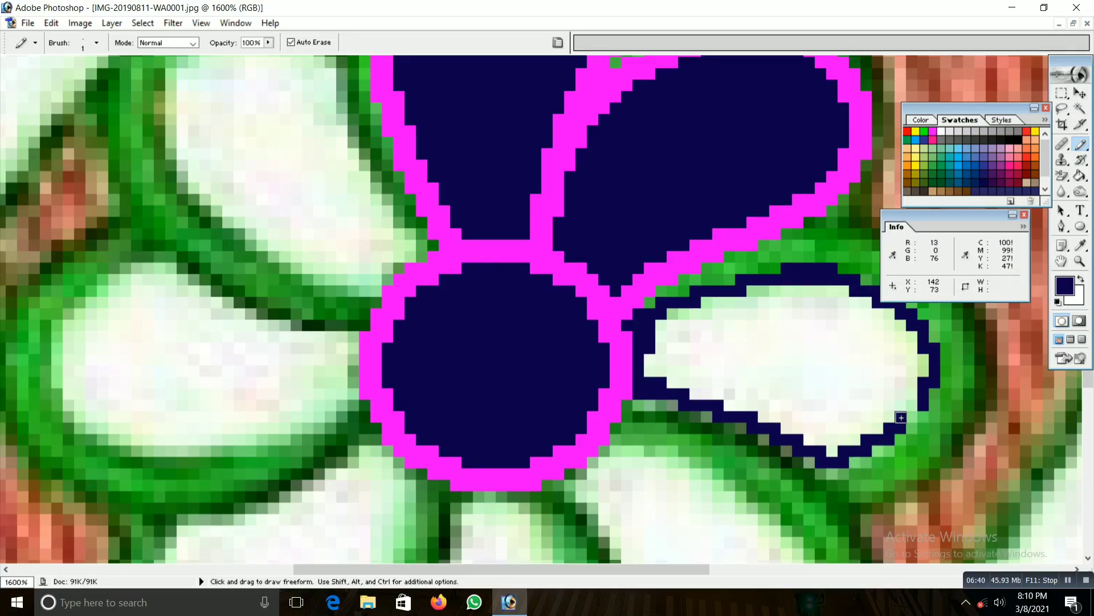
# - Fill the lower-right petal's interior navy with a thicker Pencil
pyautogui.scroll(2, 873, 362)
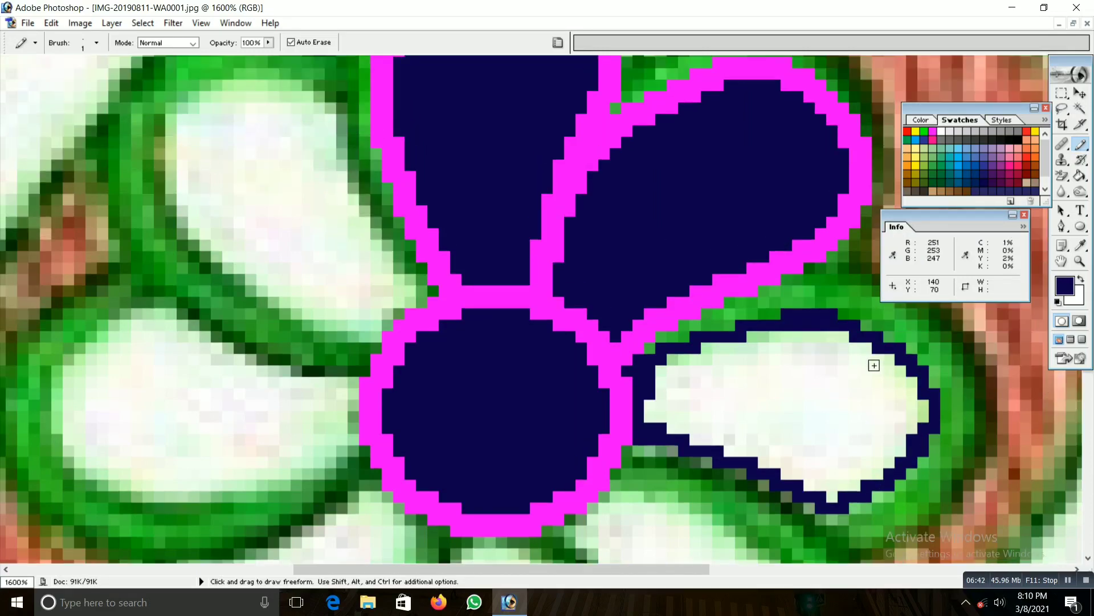
pyautogui.press(']')
pyautogui.press(']')
pyautogui.press(']')
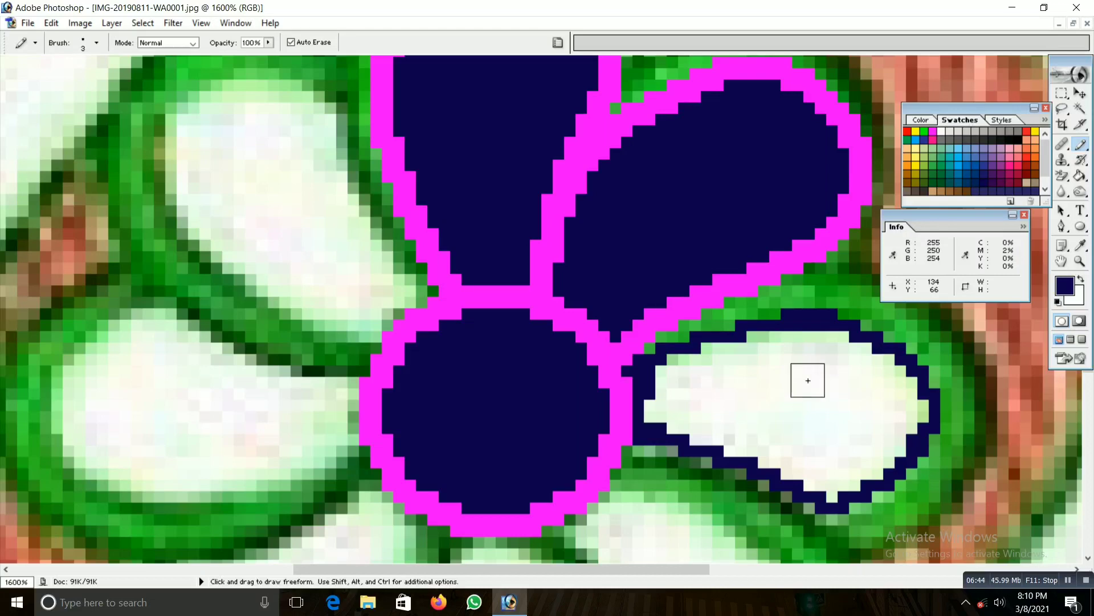
pyautogui.moveTo(806, 376)
pyautogui.mouseDown()
pyautogui.moveTo(704, 362)
pyautogui.moveTo(813, 352)
pyautogui.moveTo(882, 383)
pyautogui.moveTo(904, 433)
pyautogui.moveTo(840, 472)
pyautogui.moveTo(677, 421)
pyautogui.moveTo(713, 393)
pyautogui.moveTo(843, 383)
pyautogui.moveTo(855, 403)
pyautogui.mouseUp()
pyautogui.scroll(1, 846, 407)
pyautogui.scroll(1, 846, 407)
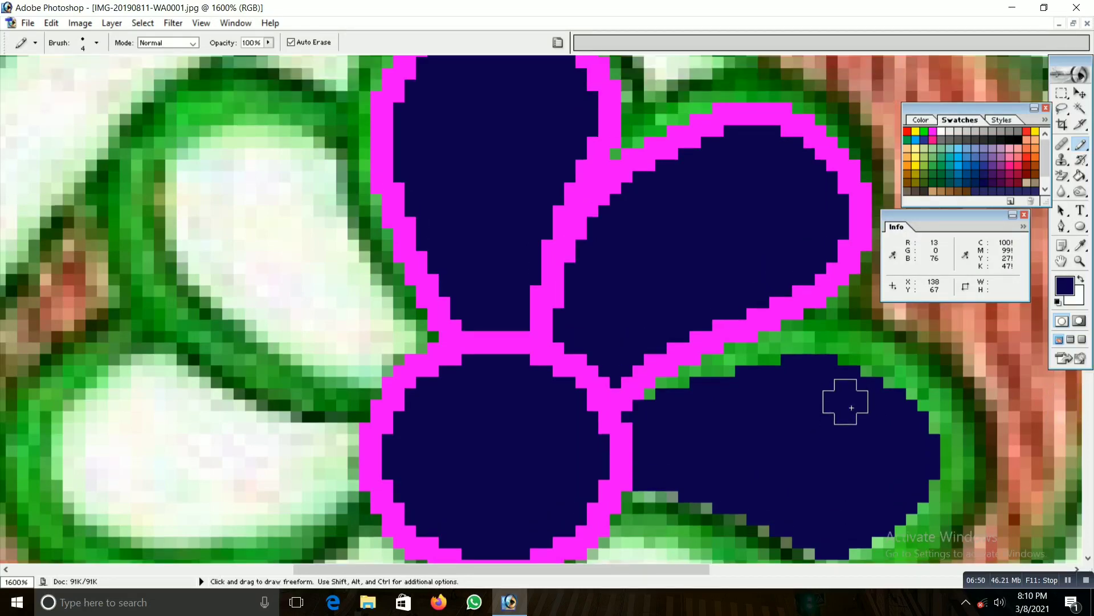
# - Magic-wand the lower-right navy petal, expand the selection by 1 pixel, and pick magenta
pyautogui.press('w')
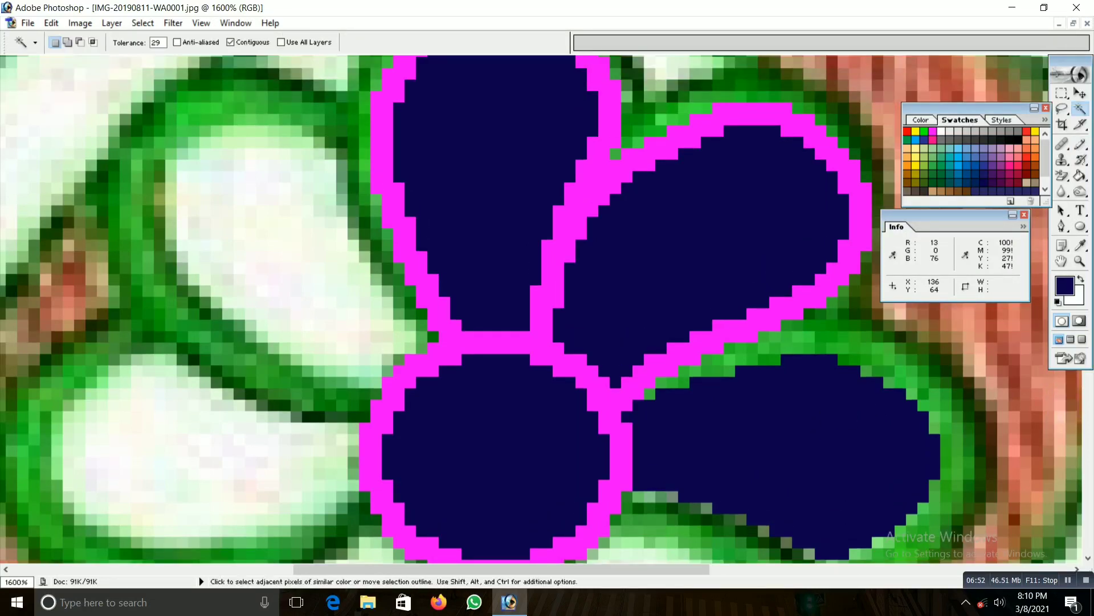
pyautogui.click(835, 403)
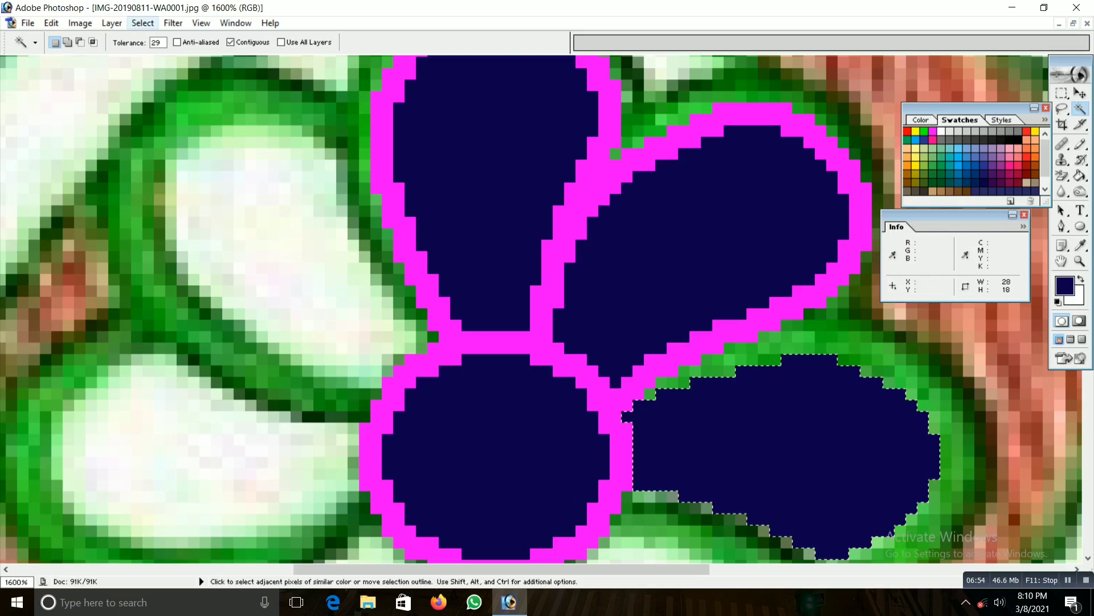
pyautogui.click(143, 23)
pyautogui.moveTo(350, 159)
pyautogui.click(349, 175)
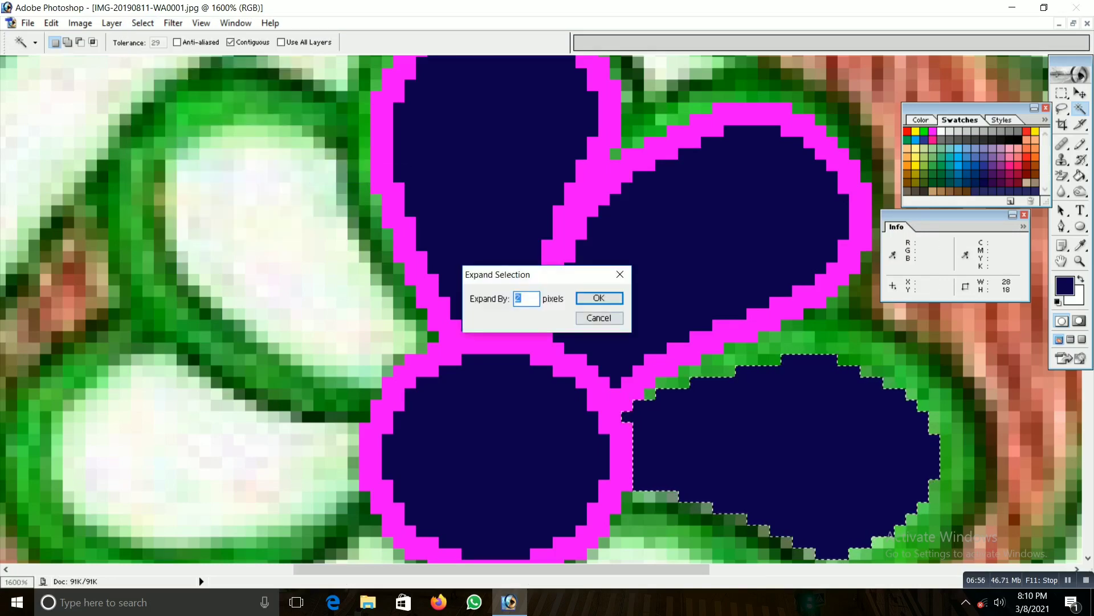
pyautogui.click(593, 296)
pyautogui.scroll(-3, 547, 308)
pyautogui.press('g')
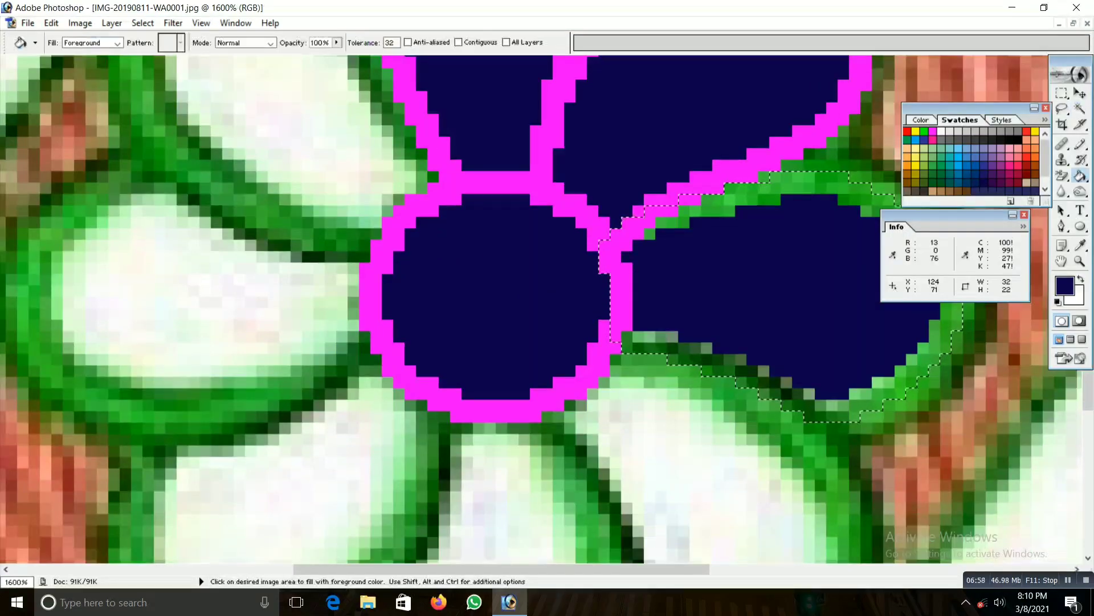
pyautogui.keyDown('alt'); pyautogui.click(712, 179); pyautogui.keyUp('alt')
# - Fill the green and dark edge pixels around the lower-right petal magenta within the selection
pyautogui.click(781, 182)
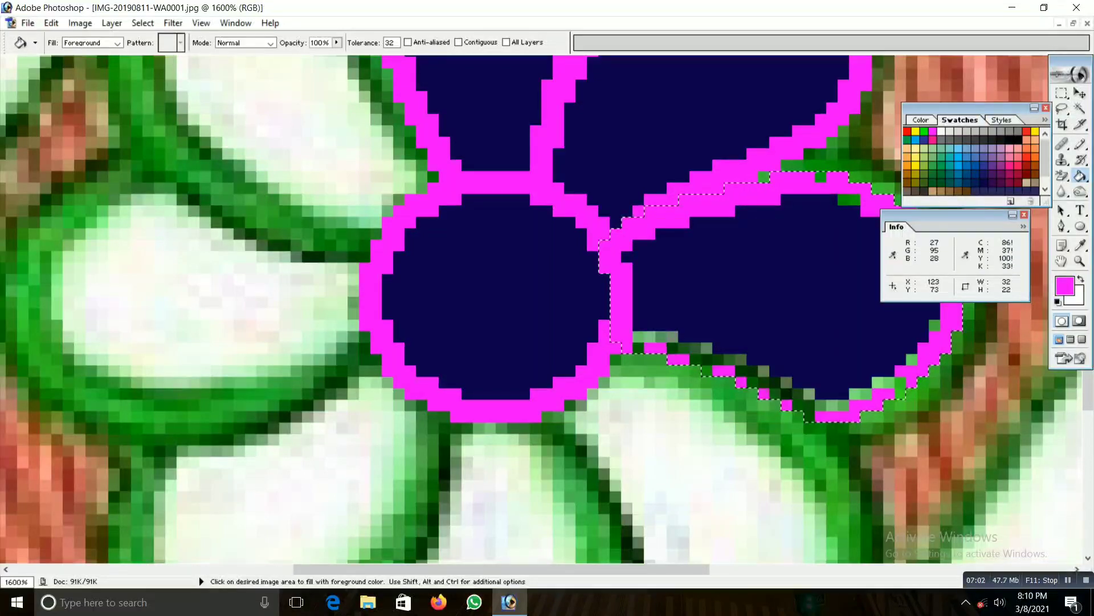
pyautogui.click(741, 365)
pyautogui.click(656, 336)
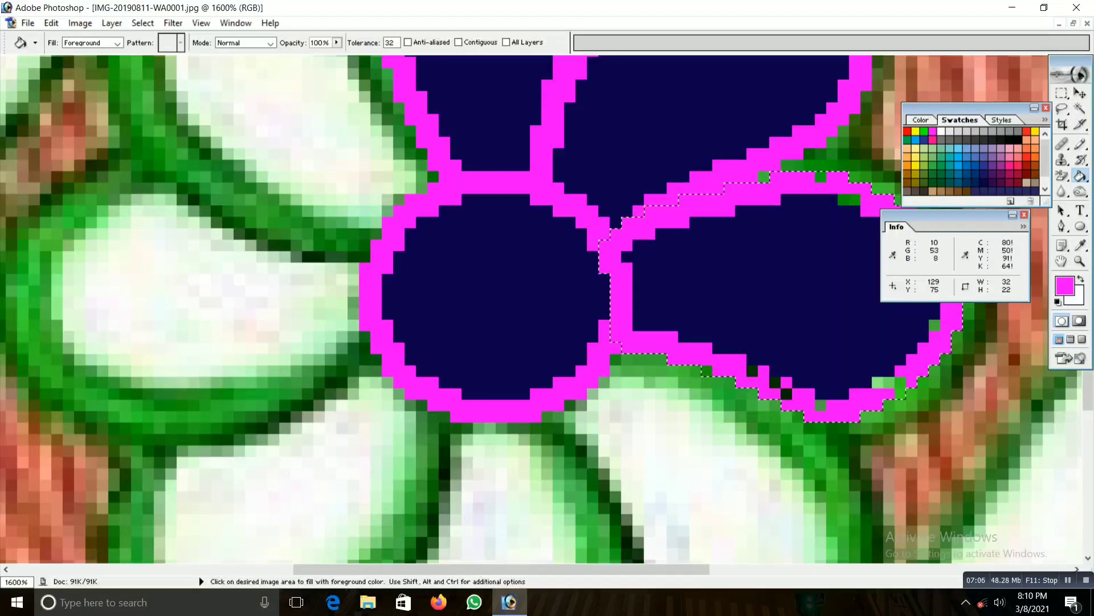
pyautogui.click(786, 392)
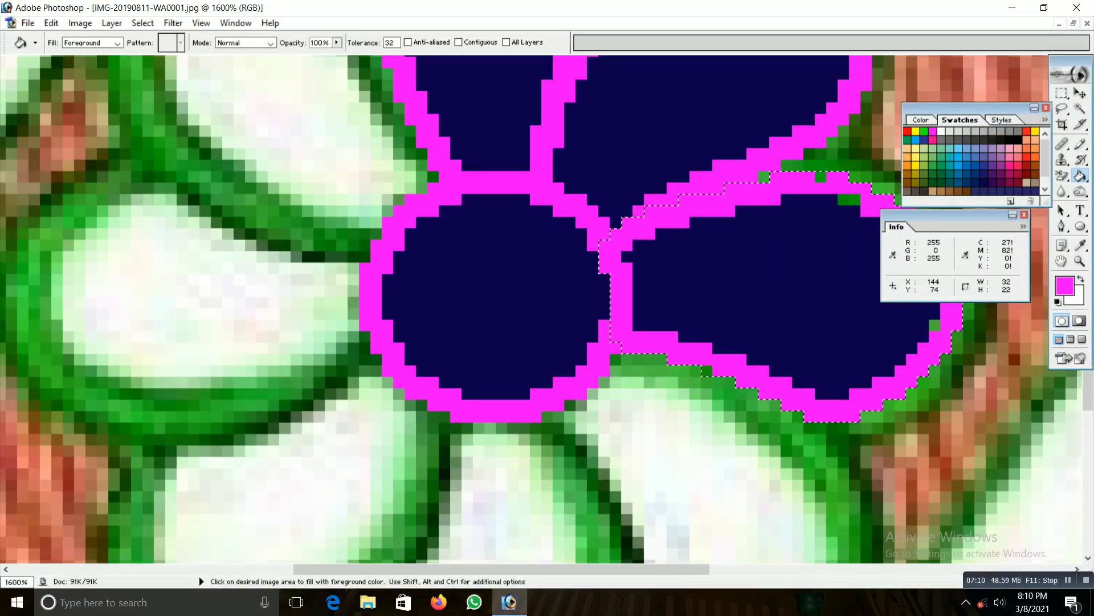
pyautogui.scroll(3, 547, 308)
pyautogui.scroll(2, 548, 308)
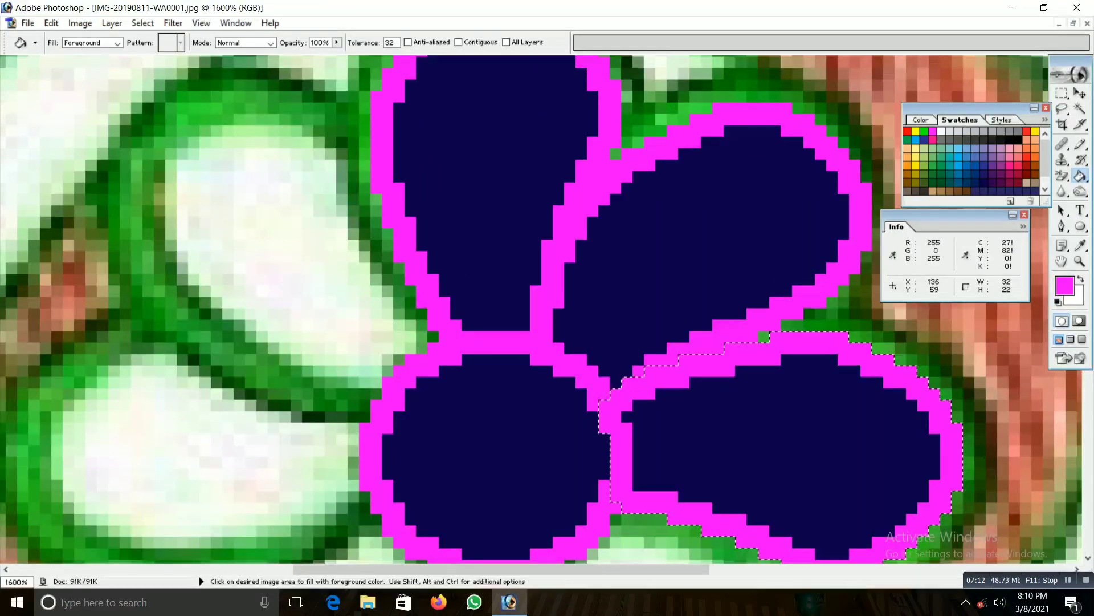
pyautogui.scroll(-1, 548, 308)
pyautogui.scroll(-3, 547, 308)
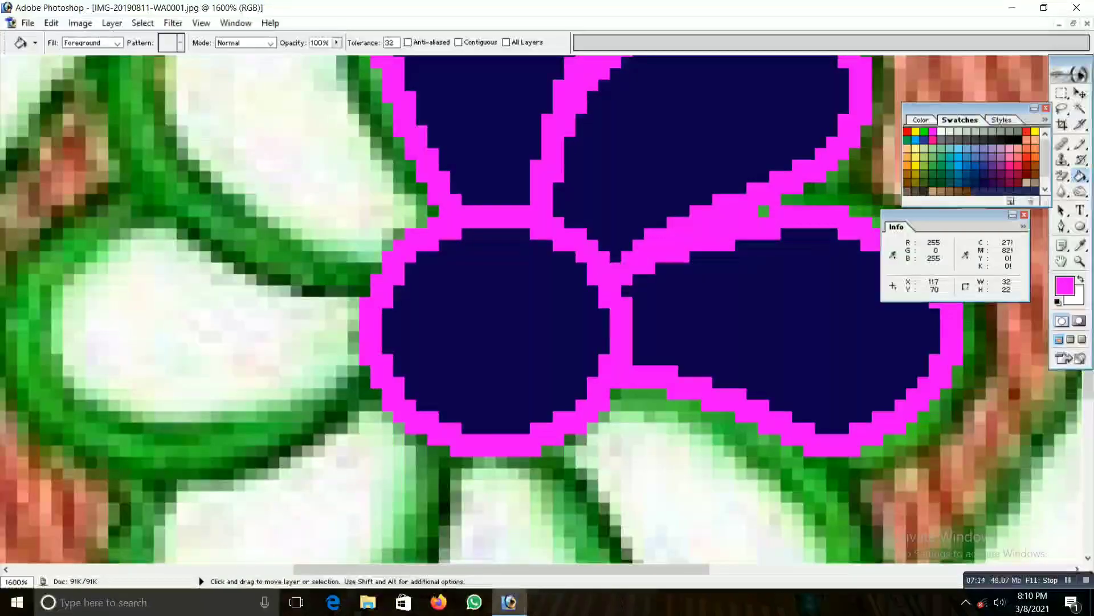
pyautogui.scroll(-1, 547, 308)
pyautogui.press('b')
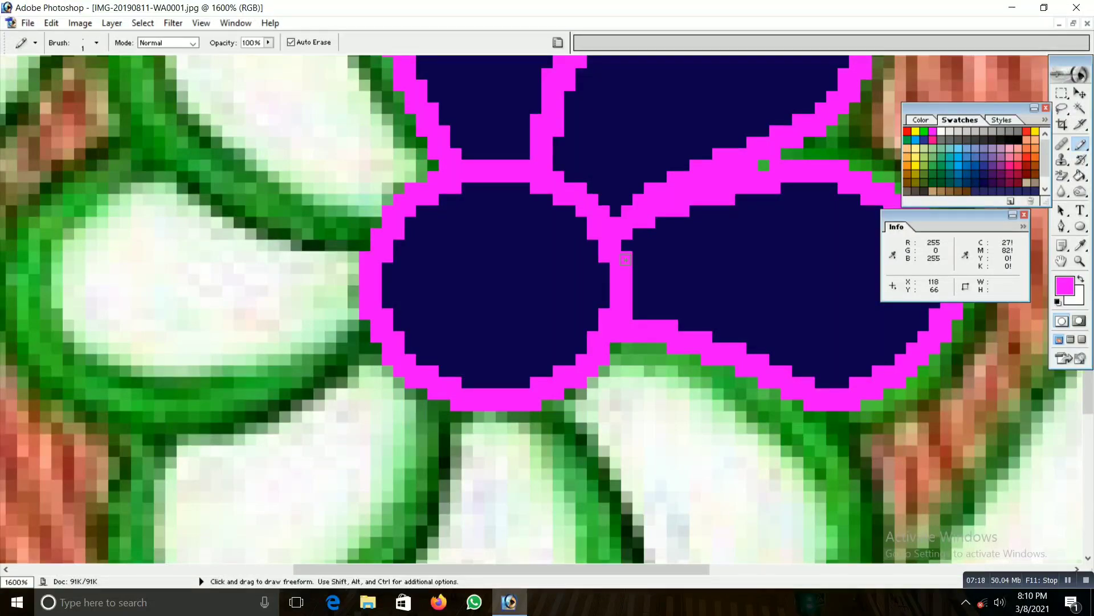
# - Paint navy over stray magenta pixels and trace navy along the tucked white shape's edge
pyautogui.press('space')
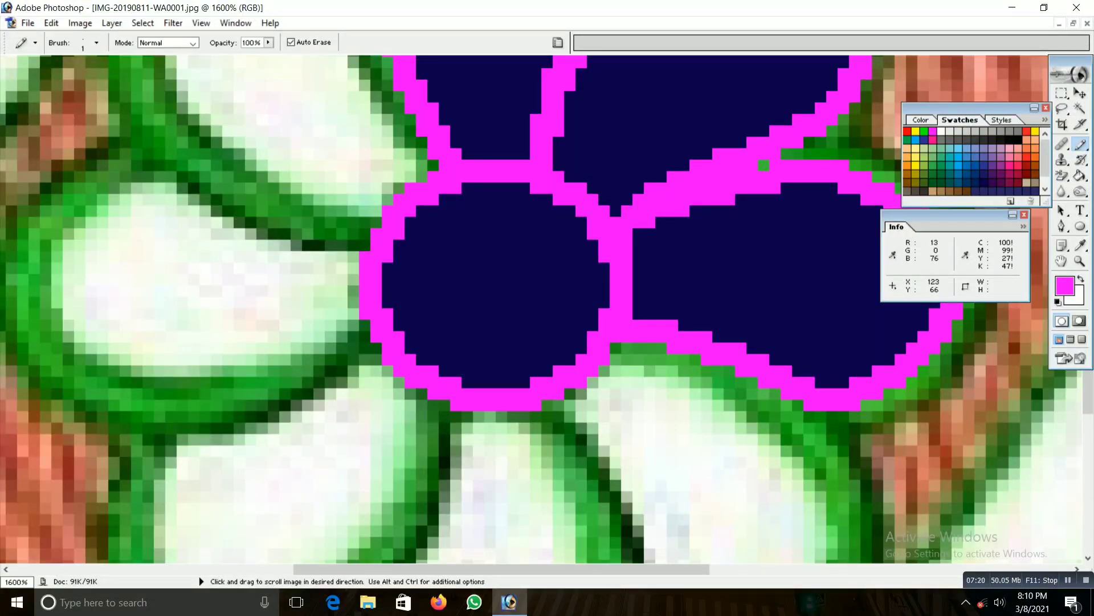
pyautogui.keyDown('alt'); pyautogui.click(677, 258); pyautogui.keyUp('alt')
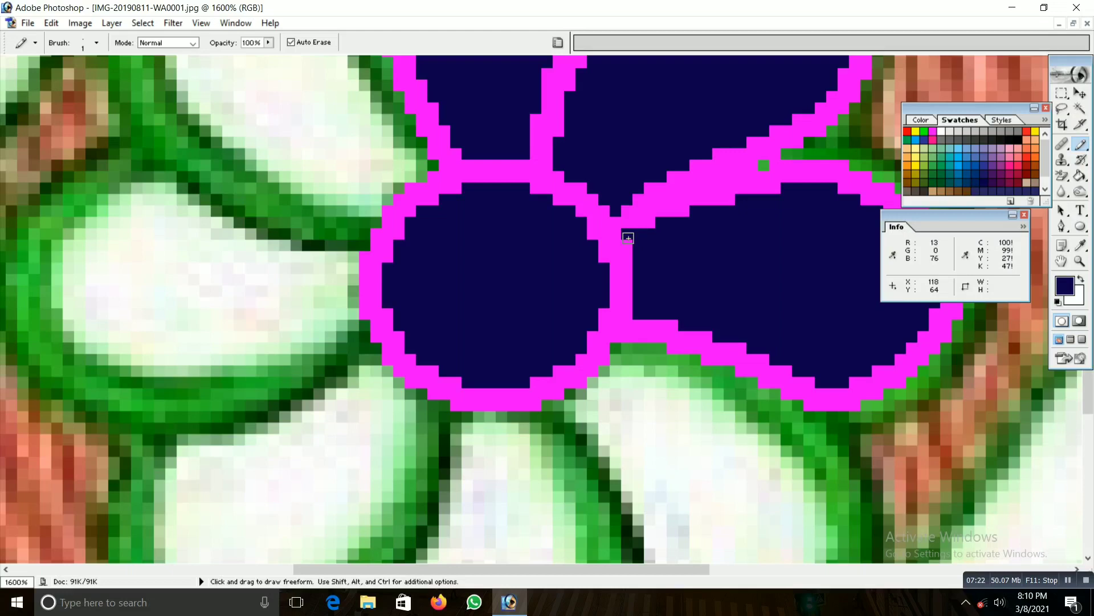
pyautogui.scroll(-2, 628, 246)
pyautogui.scroll(1, 661, 280)
pyautogui.scroll(-2, 627, 239)
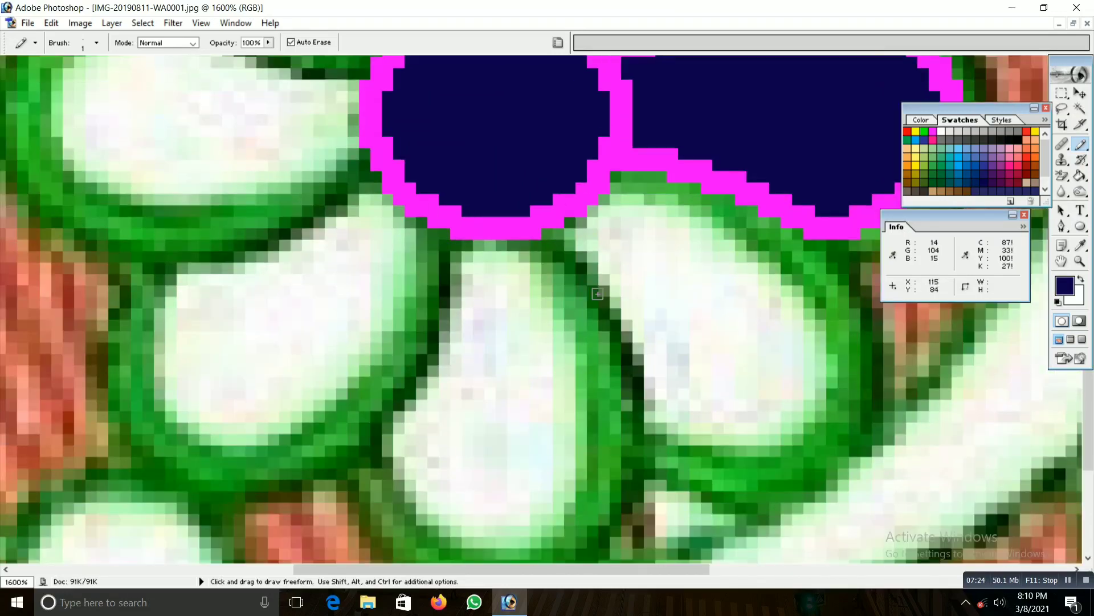
pyautogui.scroll(1, 583, 197)
pyautogui.scroll(-1, 582, 197)
pyautogui.moveTo(570, 212)
pyautogui.mouseDown()
pyautogui.moveTo(631, 178)
pyautogui.moveTo(719, 200)
pyautogui.mouseUp()
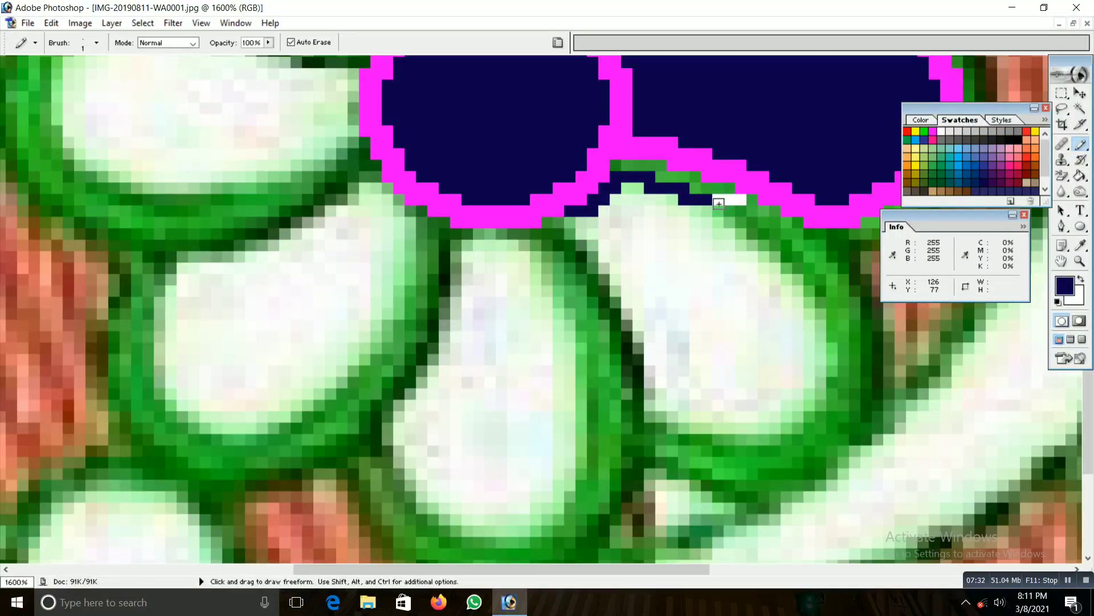
pyautogui.moveTo(732, 224); pyautogui.dragTo(798, 280)
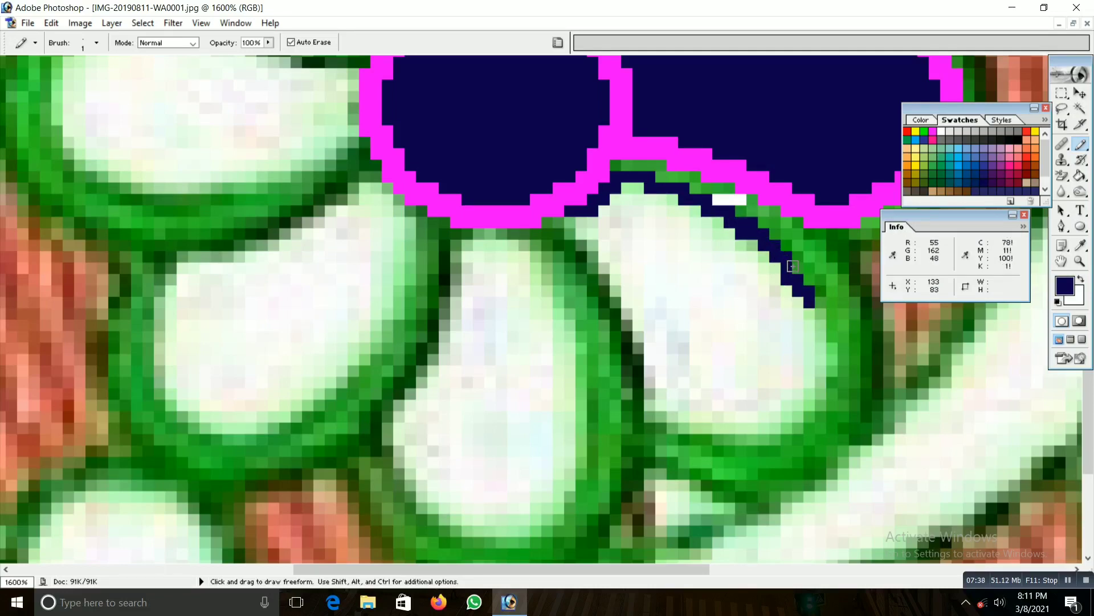
pyautogui.scroll(-1, 792, 265)
pyautogui.scroll(-3, 849, 371)
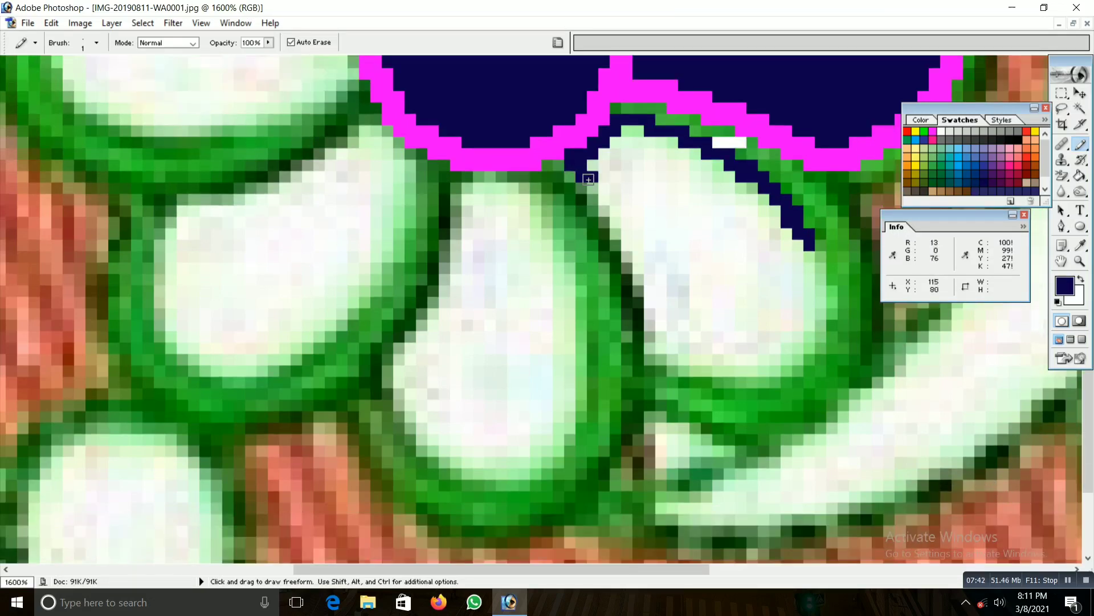
pyautogui.moveTo(589, 180); pyautogui.dragTo(650, 316)
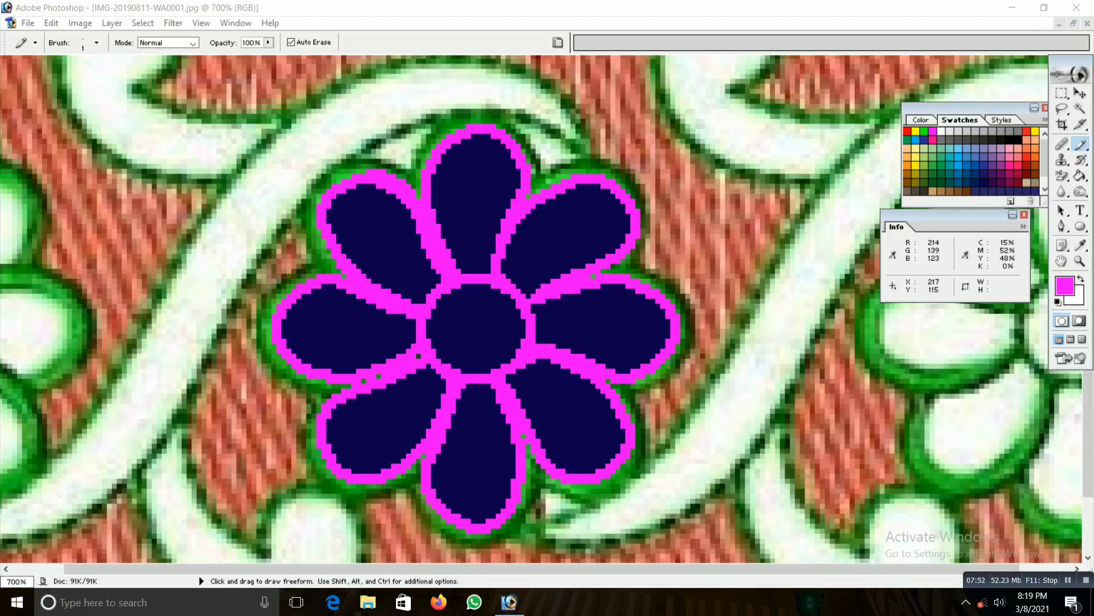
# - Zoom out and back in to 1600%, then pan over to the white scroll vine
pyautogui.hotkey('ctrl', '-')
pyautogui.hotkey('ctrl', '-')
pyautogui.hotkey('ctrl', '-')
pyautogui.hotkey('ctrl', '-')
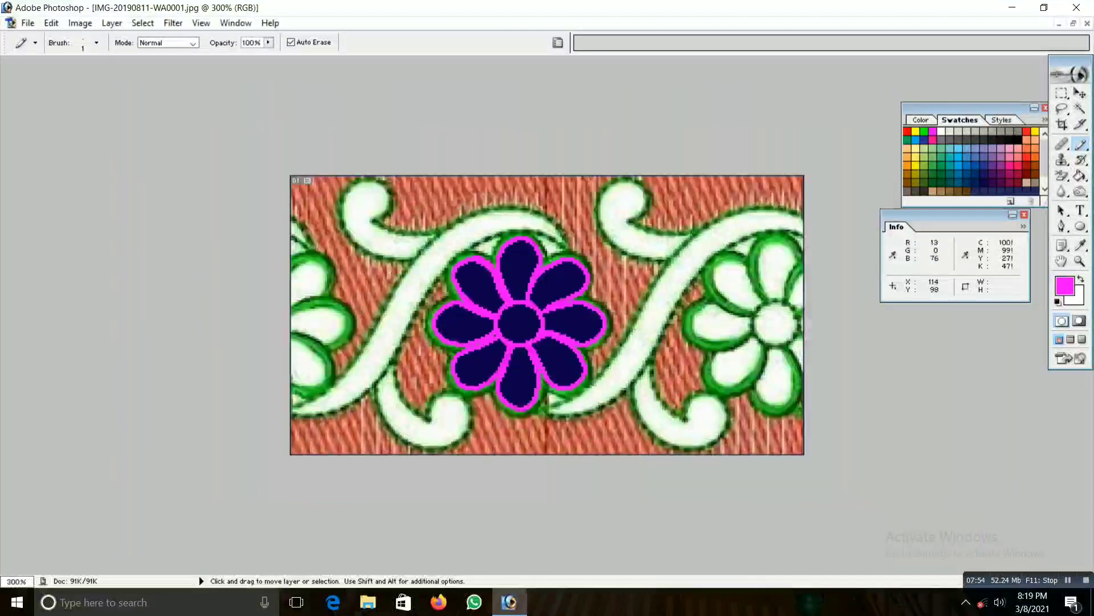
pyautogui.hotkey('ctrl', '-')
pyautogui.hotkey('ctrl', '+')
pyautogui.hotkey('ctrl', '+')
pyautogui.hotkey('ctrl', '+')
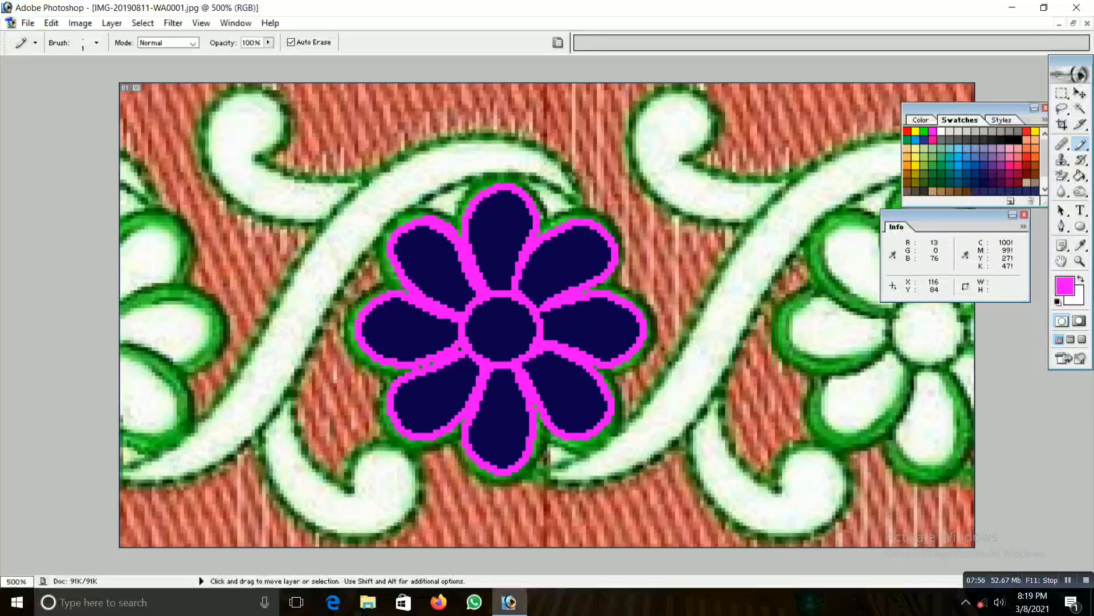
pyautogui.hotkey('ctrl', '+')
pyautogui.hotkey('ctrl', '+')
pyautogui.hotkey('ctrl', '+')
pyautogui.hotkey('ctrl', '-')
pyautogui.hotkey('ctrl', '-')
pyautogui.hotkey('ctrl', '-')
pyautogui.hotkey('ctrl', '+')
pyautogui.hotkey('ctrl', '+')
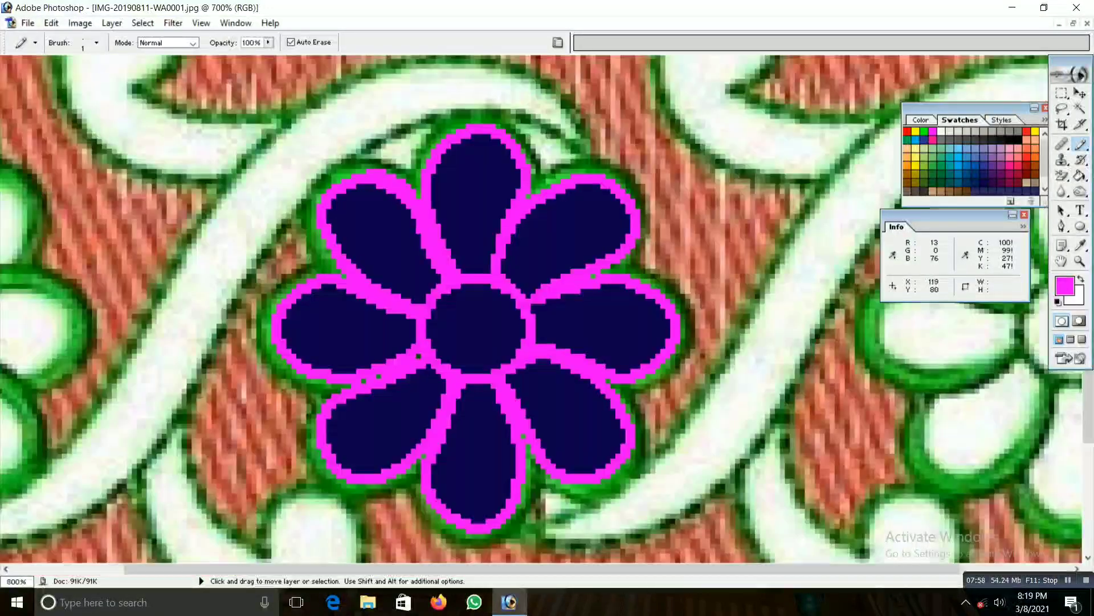
pyautogui.hotkey('ctrl', '+')
pyautogui.hotkey('ctrl', '+')
pyautogui.hotkey('ctrl', '+')
pyautogui.press('h')
pyautogui.hscroll(-3, 547, 308)
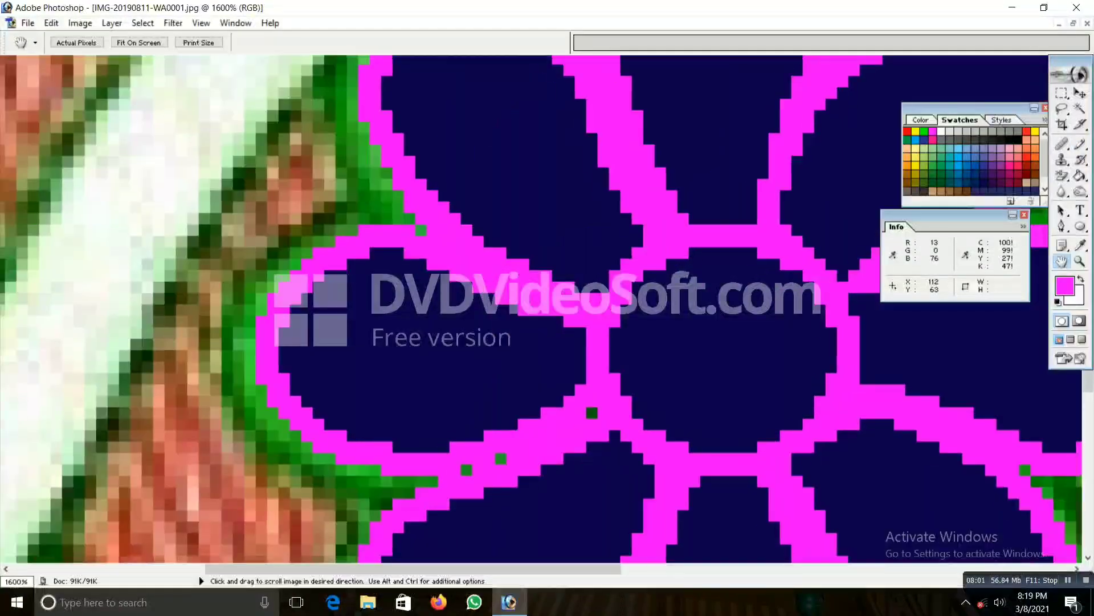
pyautogui.hscroll(-5, 547, 308)
pyautogui.scroll(-3, 548, 308)
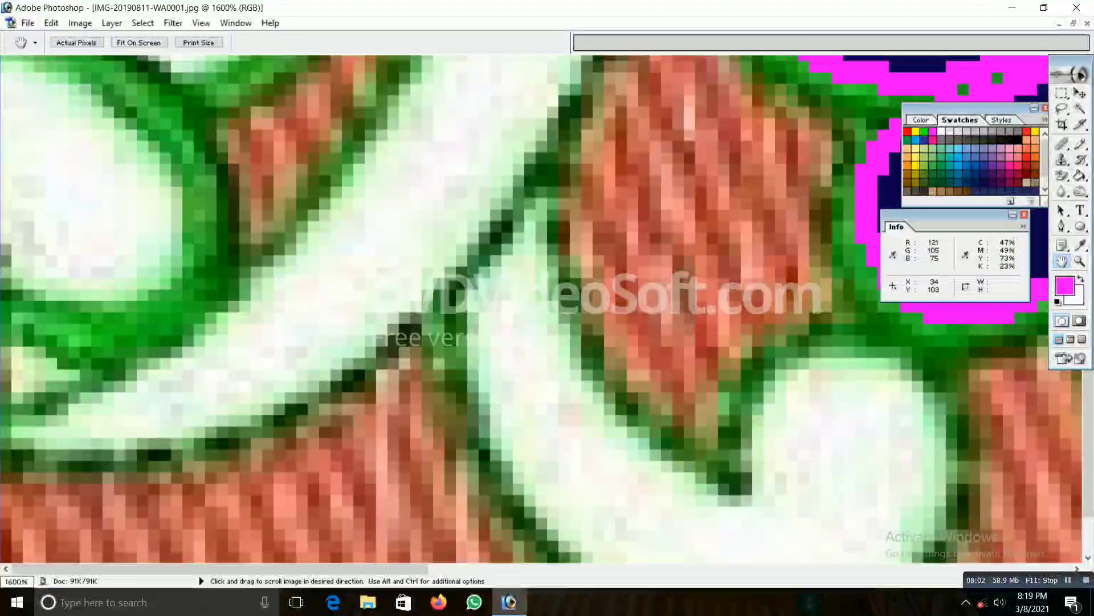
pyautogui.scroll(-1, 547, 308)
pyautogui.press('b')
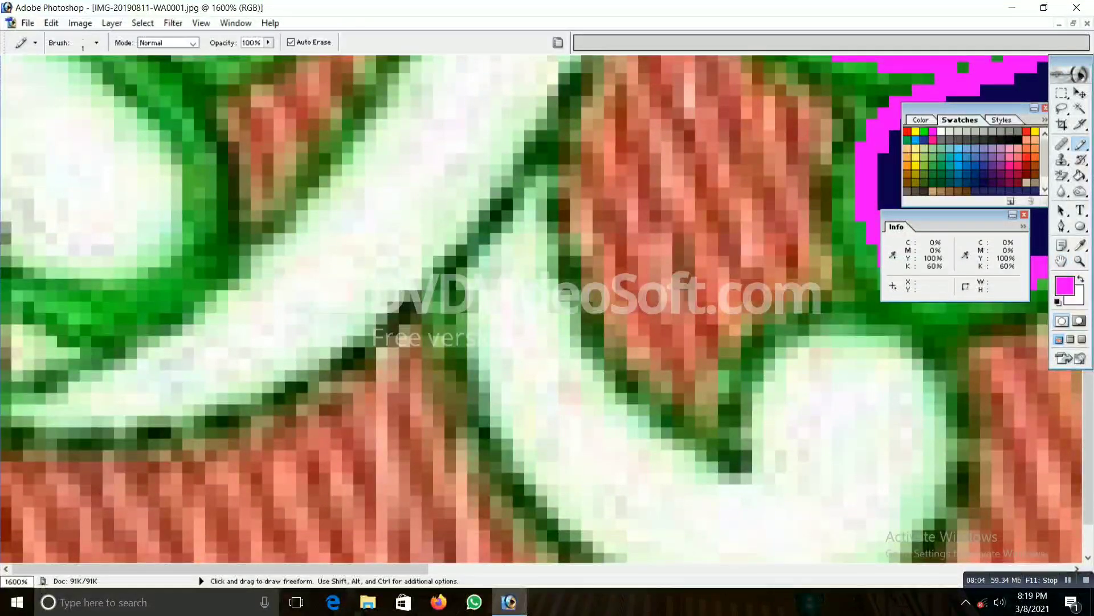
# - Pick navy and start a 1 px navy line up the white vine's edge
pyautogui.keyDown('alt'); pyautogui.click(893, 180); pyautogui.keyUp('alt')
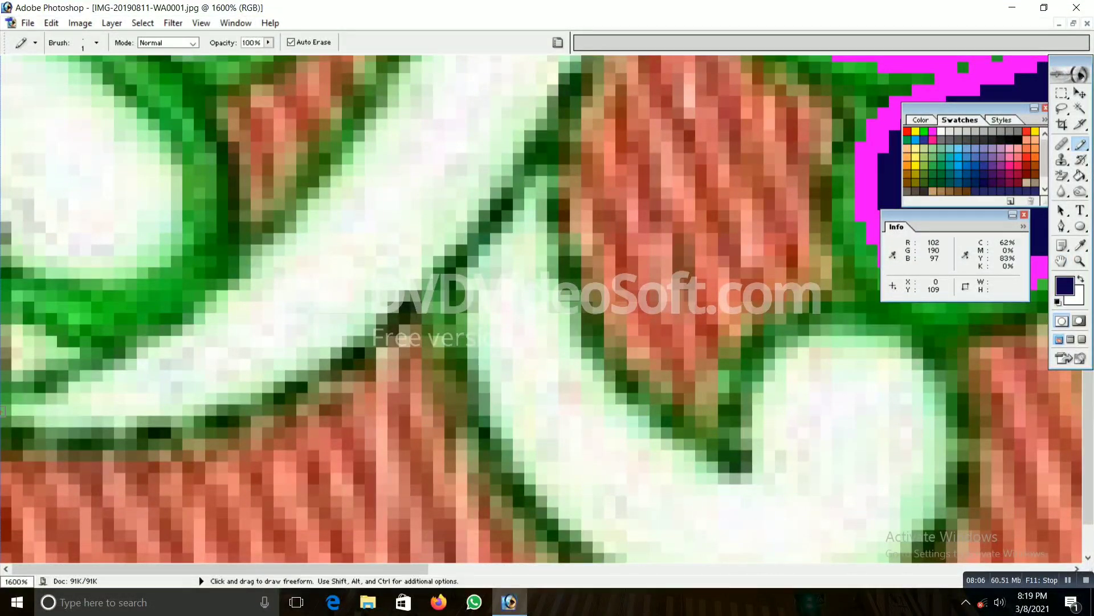
pyautogui.moveTo(12, 410)
pyautogui.mouseDown()
pyautogui.moveTo(114, 388)
pyautogui.moveTo(171, 354)
pyautogui.mouseUp()
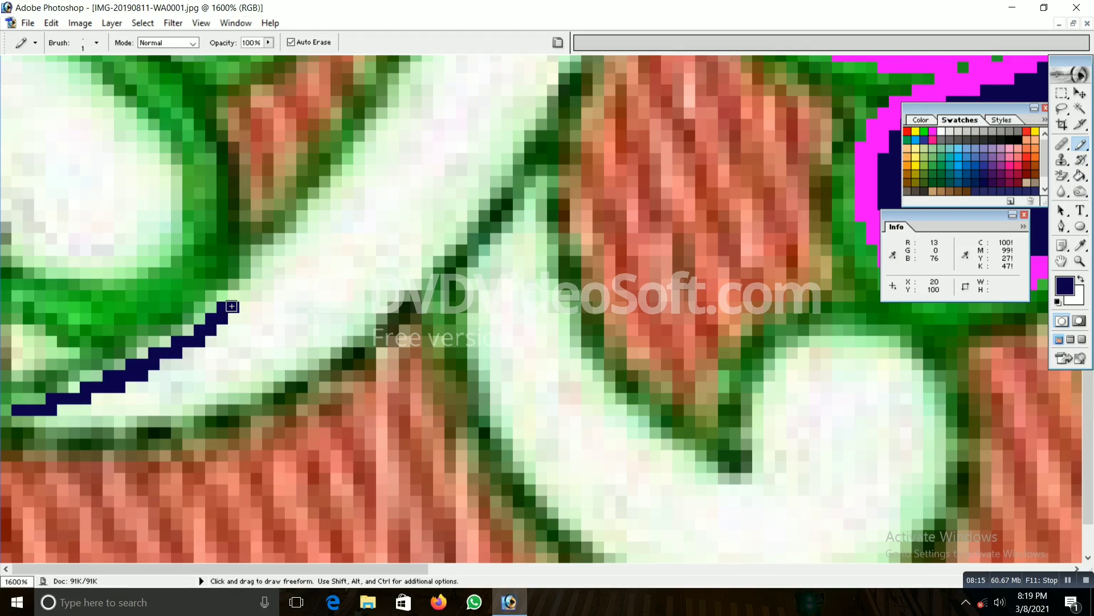
pyautogui.scroll(1, 227, 314)
pyautogui.scroll(1, 228, 315)
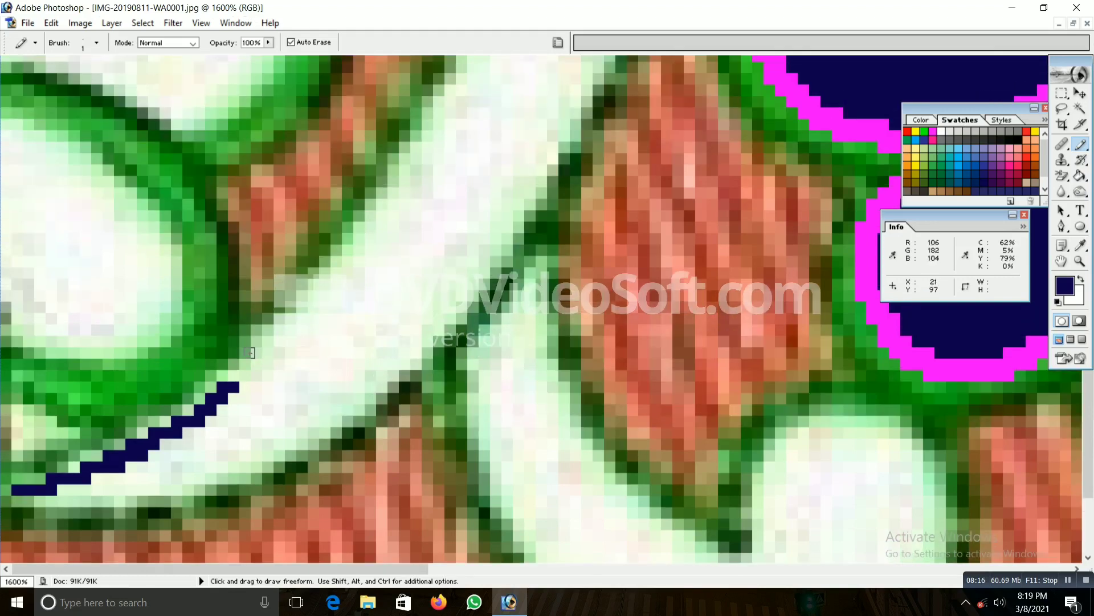
pyautogui.moveTo(233, 376)
pyautogui.mouseDown()
pyautogui.moveTo(350, 260)
pyautogui.moveTo(374, 318)
pyautogui.moveTo(361, 320)
pyautogui.moveTo(392, 266)
pyautogui.mouseUp()
pyautogui.scroll(2, 359, 247)
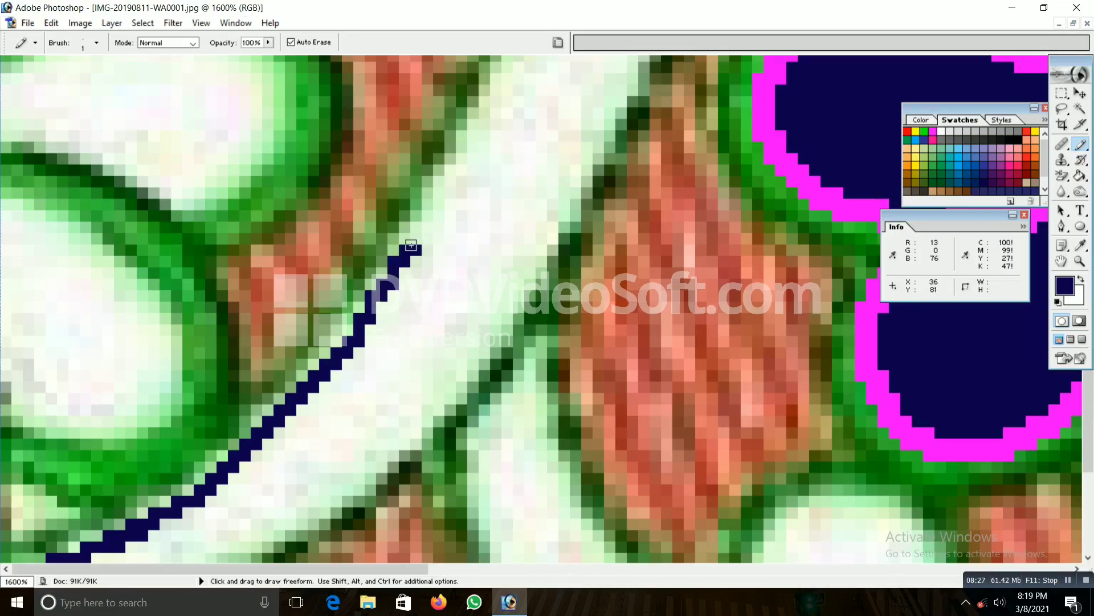
pyautogui.scroll(3, 427, 212)
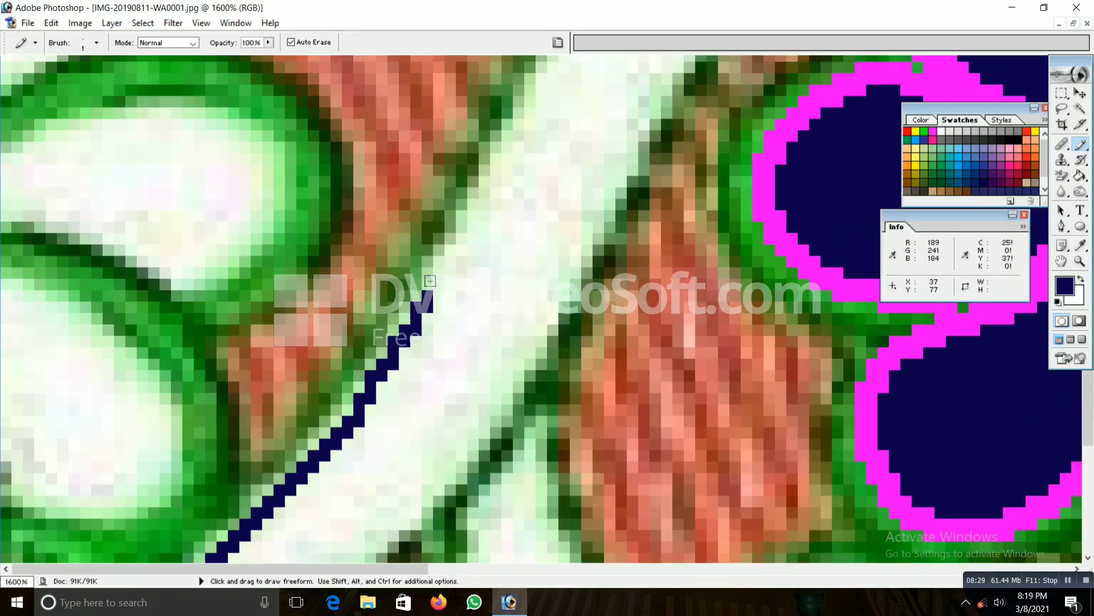
pyautogui.click(431, 284)
pyautogui.moveTo(449, 244); pyautogui.dragTo(487, 170)
# - Continue the navy pixel line upward and up-right along the vine edge
pyautogui.scroll(2, 491, 245)
pyautogui.scroll(2, 514, 312)
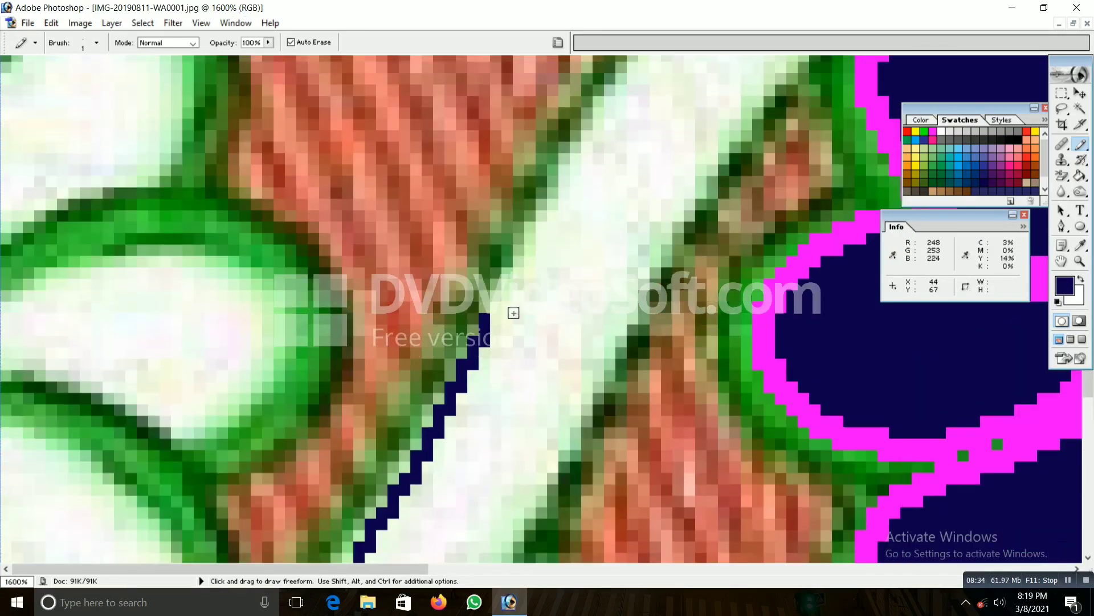
pyautogui.moveTo(497, 319); pyautogui.dragTo(517, 260)
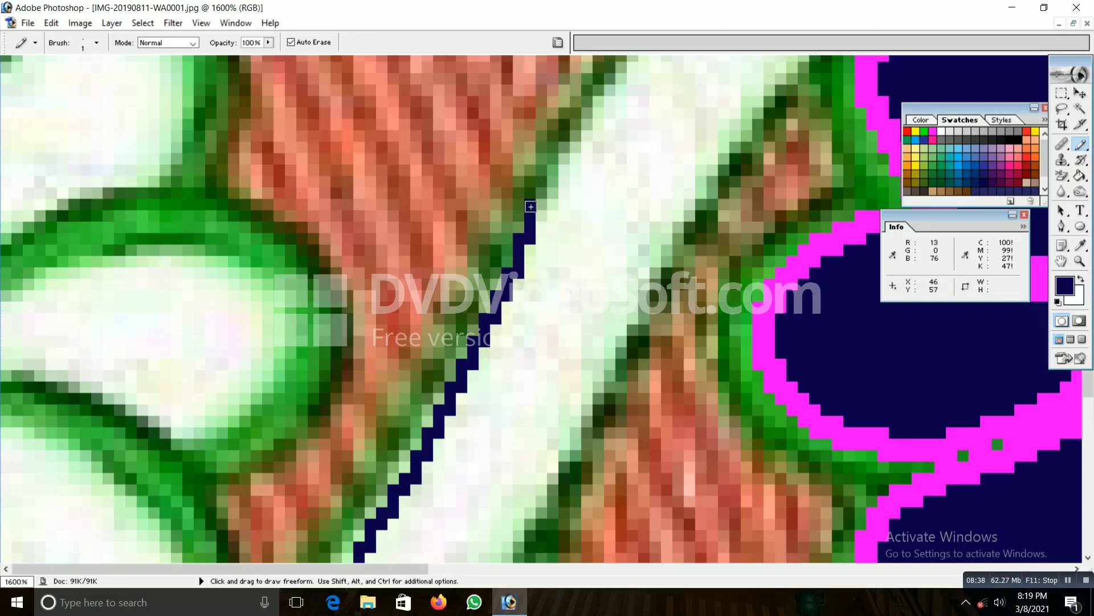
pyautogui.moveTo(530, 207); pyautogui.dragTo(553, 165)
pyautogui.scroll(2, 553, 166)
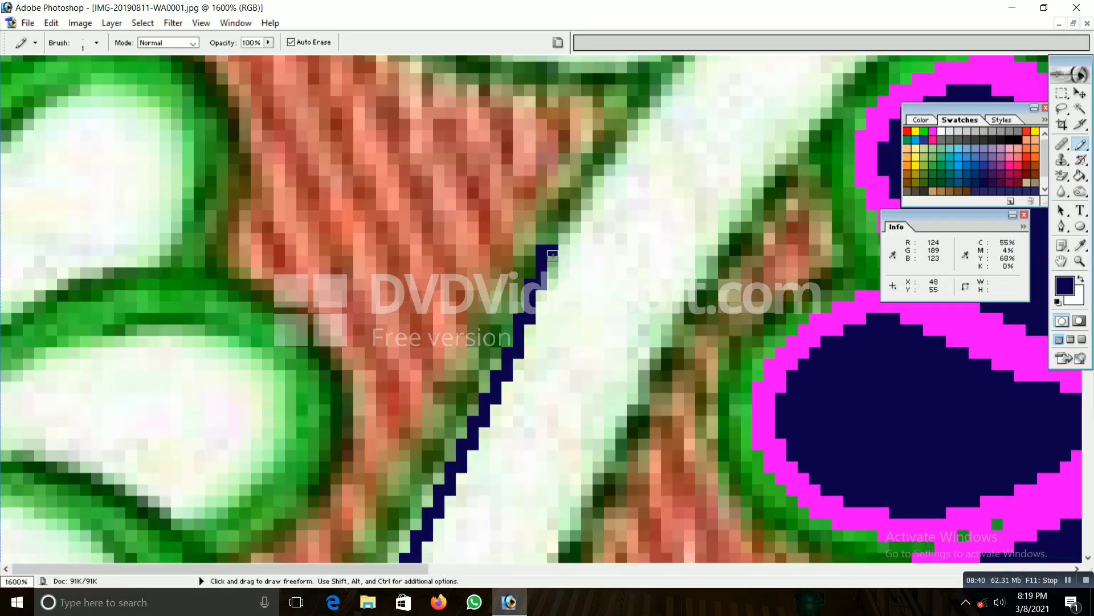
pyautogui.moveTo(553, 251); pyautogui.dragTo(553, 240)
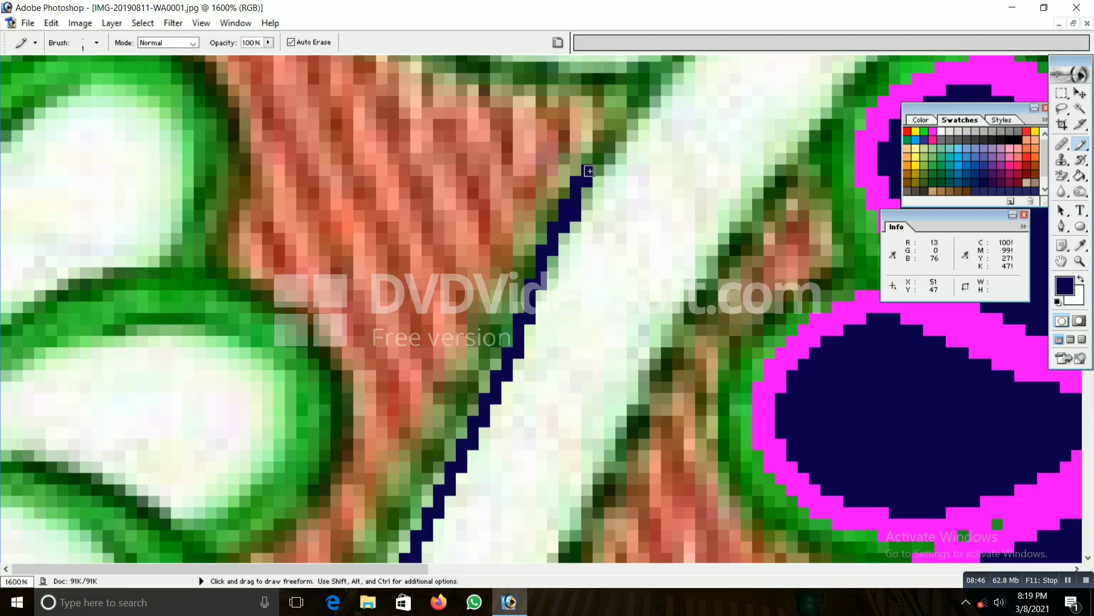
pyautogui.moveTo(589, 171); pyautogui.dragTo(626, 134)
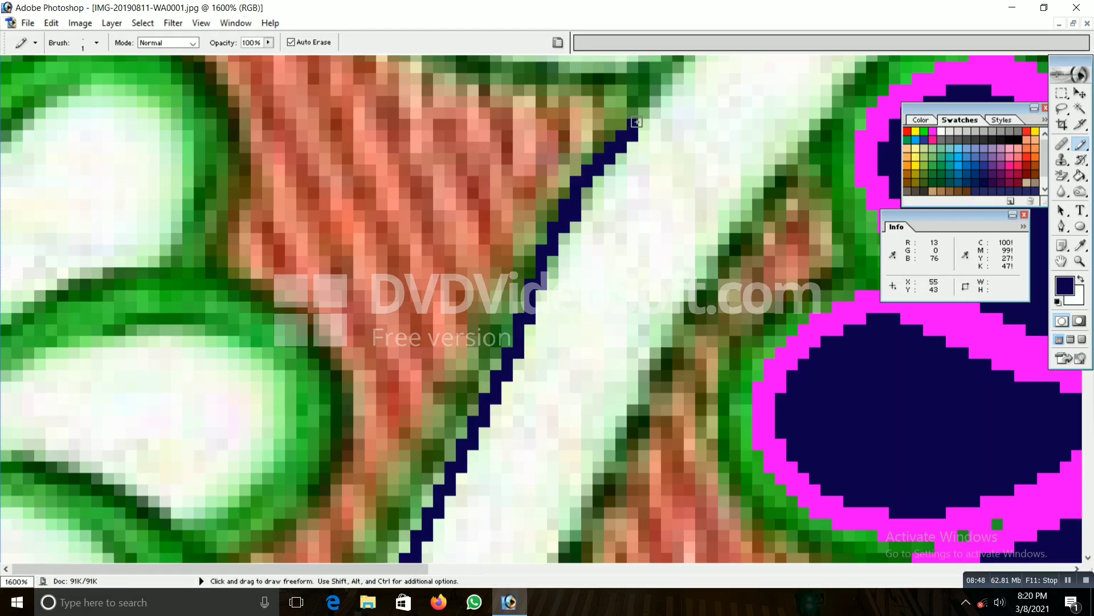
# - Pan ahead and extend the navy line diagonally up-right toward the vine's top
pyautogui.press('h')
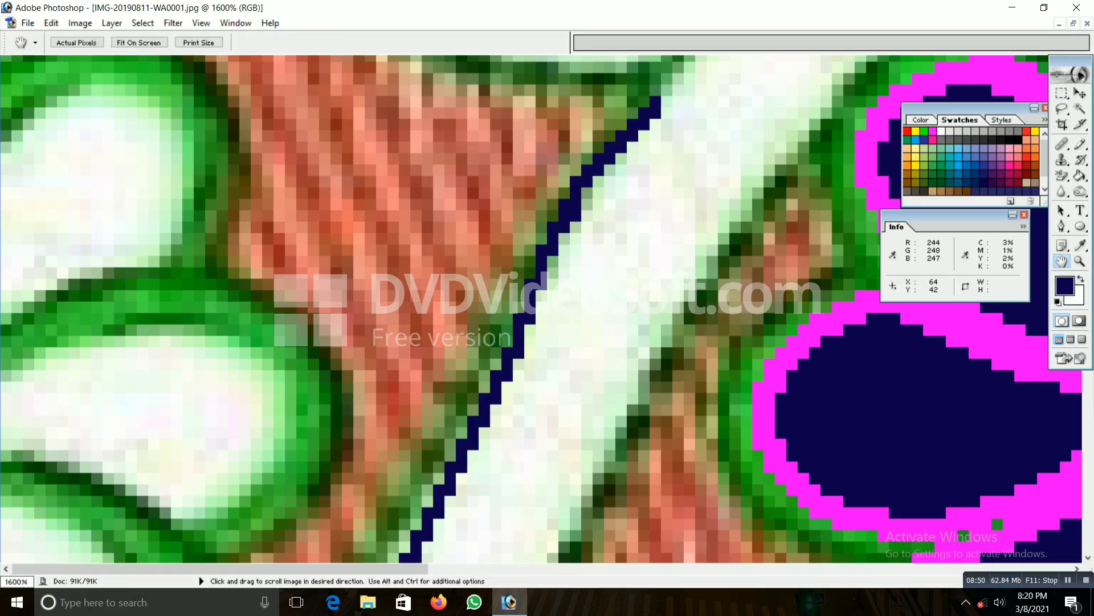
pyautogui.moveTo(689, 112)
pyautogui.mouseDown()
pyautogui.moveTo(498, 294)
pyautogui.moveTo(484, 275)
pyautogui.moveTo(540, 217)
pyautogui.mouseUp()
pyautogui.press('b')
pyautogui.click(464, 300)
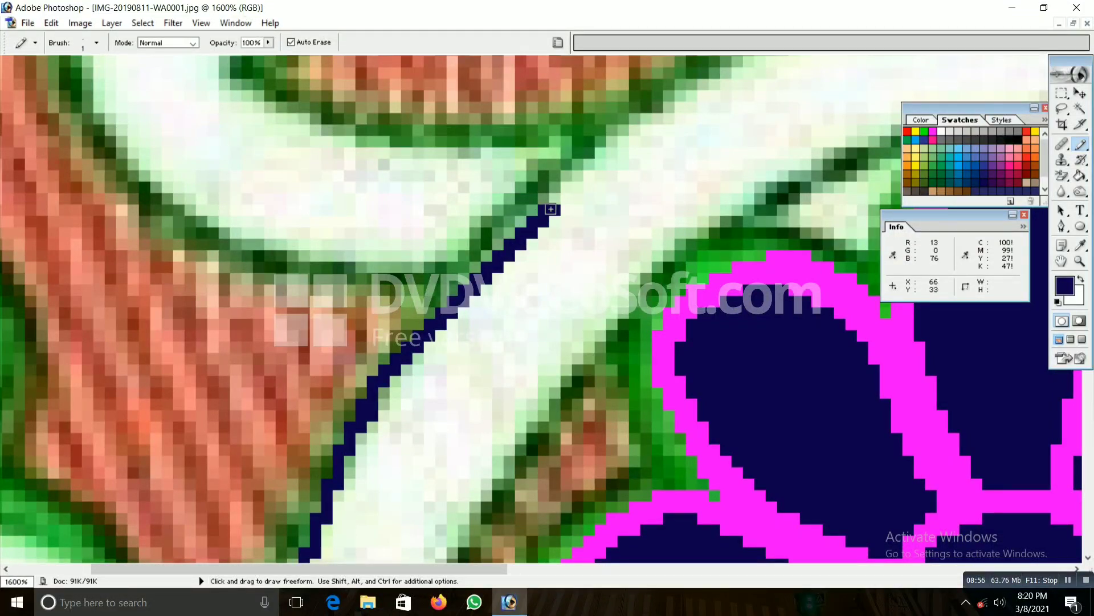
pyautogui.moveTo(577, 180)
pyautogui.mouseDown()
pyautogui.moveTo(653, 117)
pyautogui.moveTo(643, 129)
pyautogui.mouseUp()
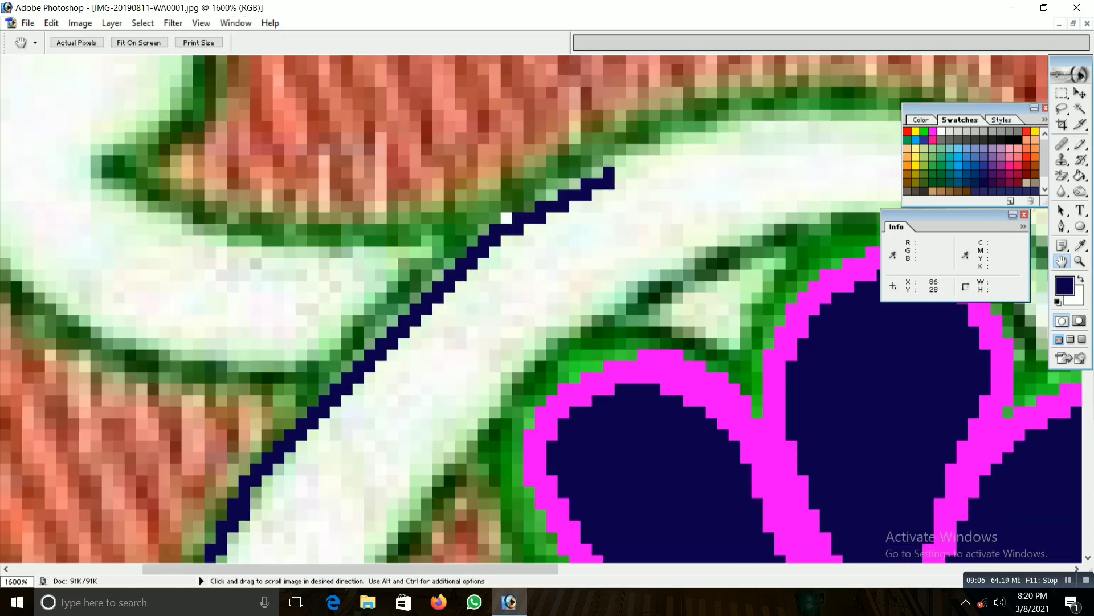
pyautogui.moveTo(736, 149); pyautogui.dragTo(531, 329)
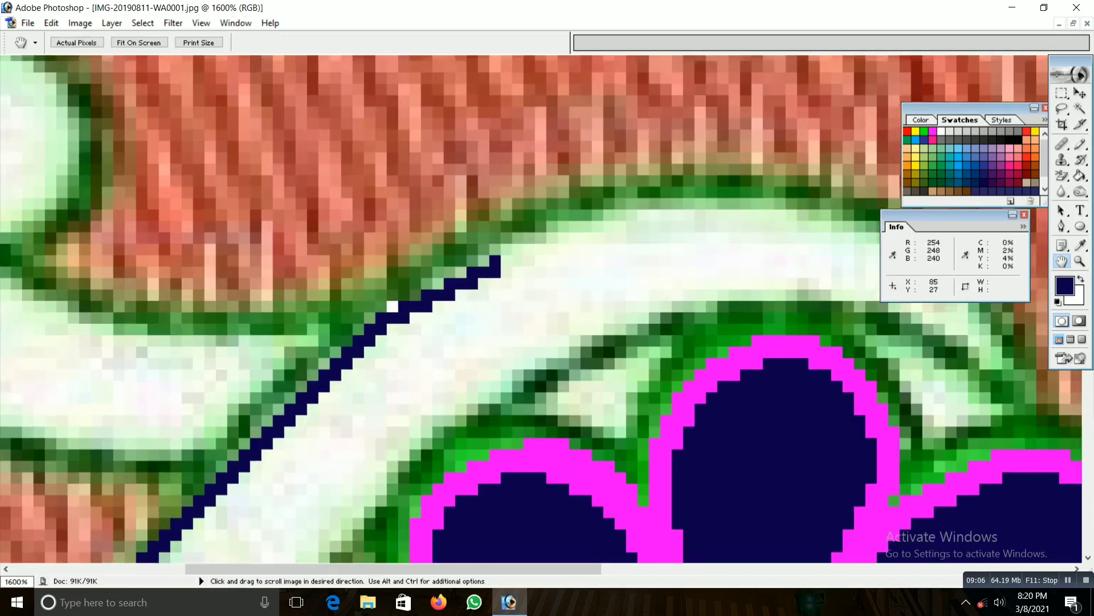
# - Extend the navy outline along the vine's top curve
pyautogui.click(513, 258)
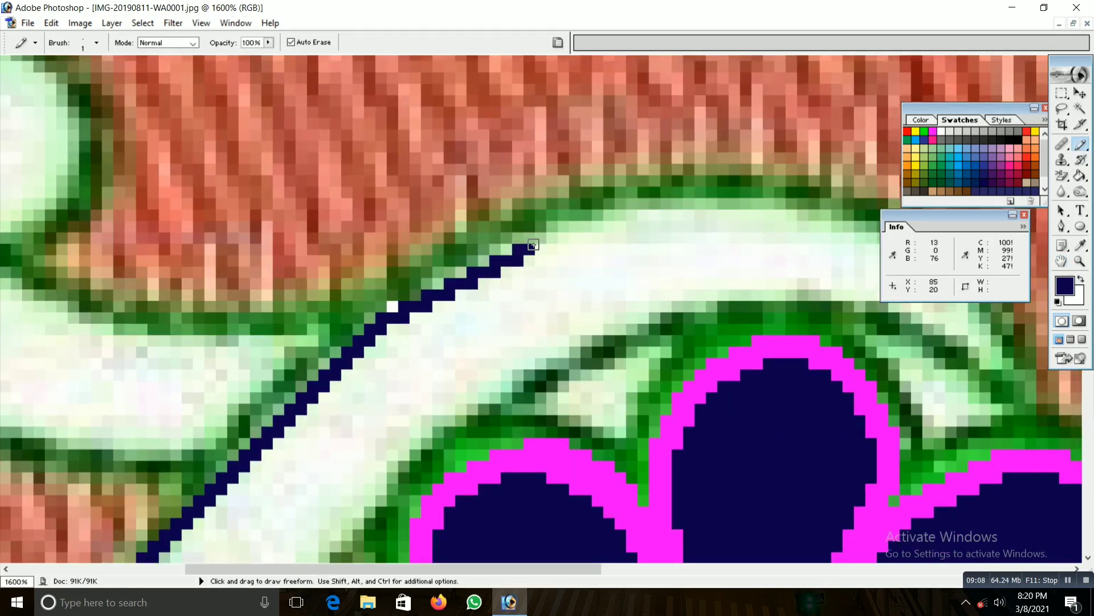
pyautogui.click(542, 241)
pyautogui.moveTo(573, 234)
pyautogui.mouseDown()
pyautogui.moveTo(711, 188)
pyautogui.moveTo(760, 185)
pyautogui.mouseUp()
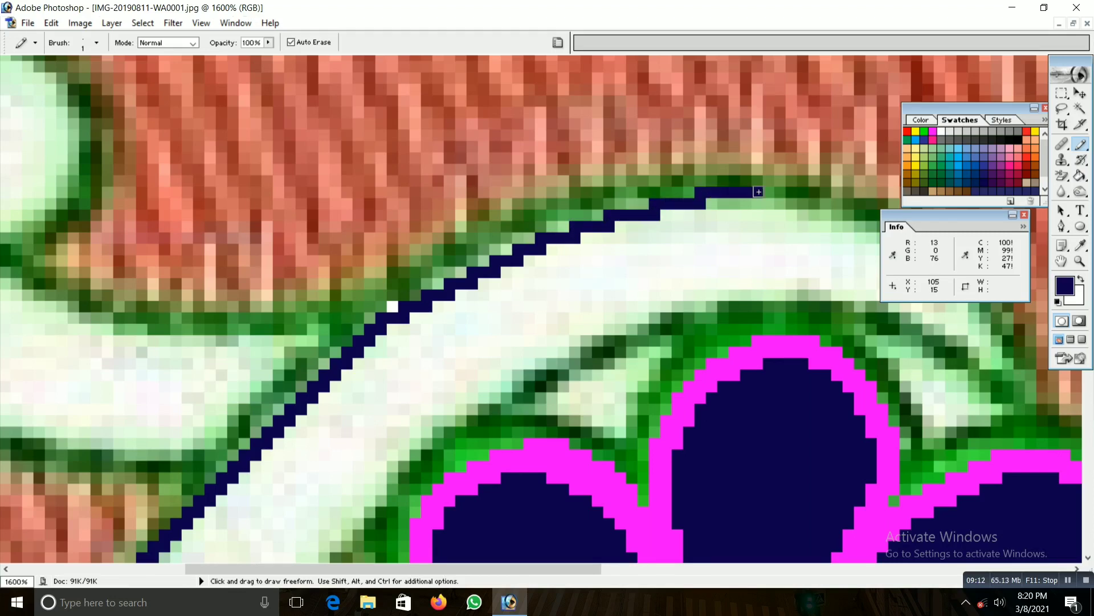
# - Carry the outline down the vine's far side, whitening one stray navy pixel
pyautogui.press('h')
pyautogui.moveTo(764, 231)
pyautogui.mouseDown()
pyautogui.moveTo(459, 251)
pyautogui.moveTo(472, 226)
pyautogui.moveTo(572, 249)
pyautogui.moveTo(654, 315)
pyautogui.mouseUp()
pyautogui.press('b')
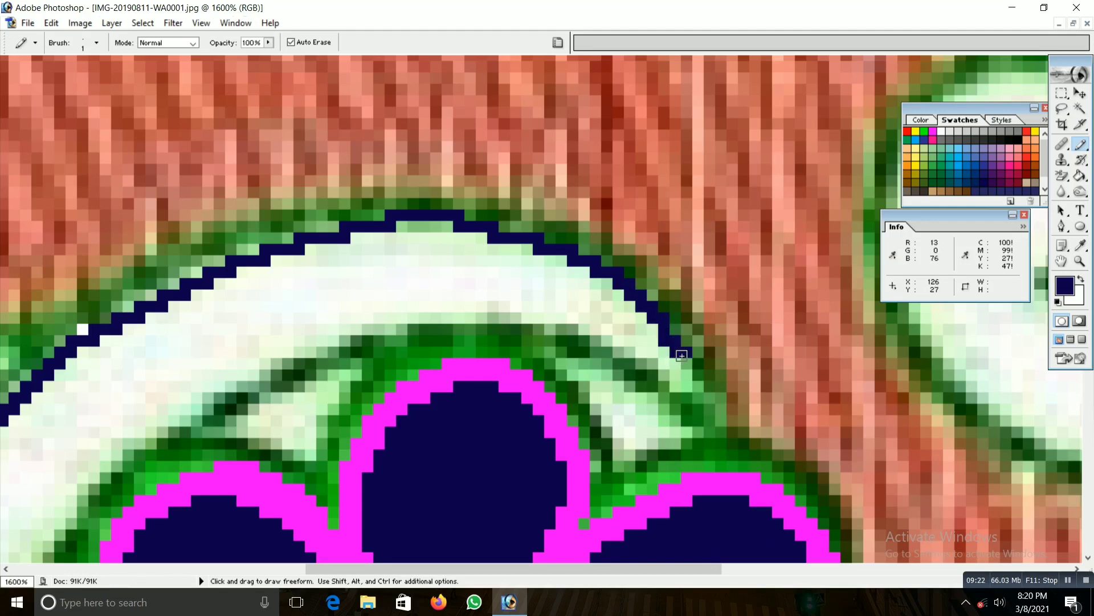
pyautogui.click(673, 333)
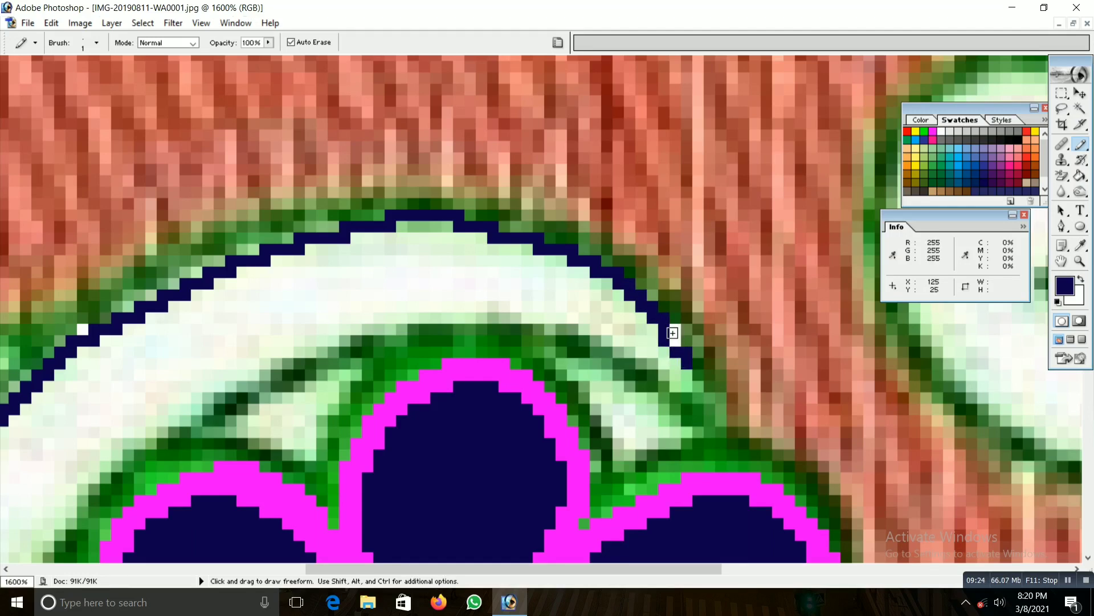
pyautogui.moveTo(676, 331); pyautogui.dragTo(687, 363)
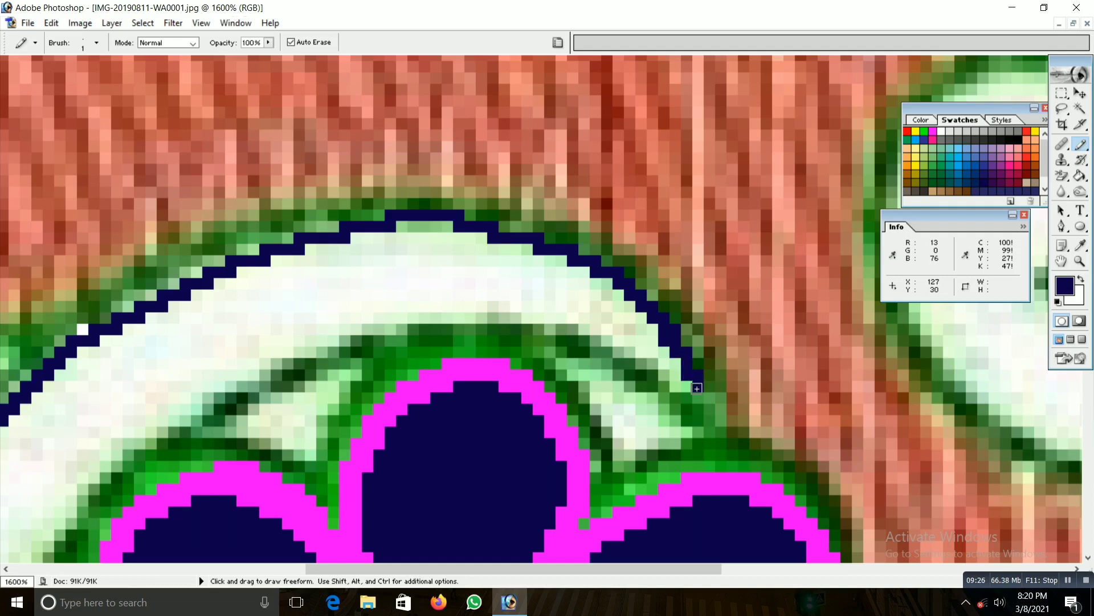
pyautogui.scroll(-2, 699, 401)
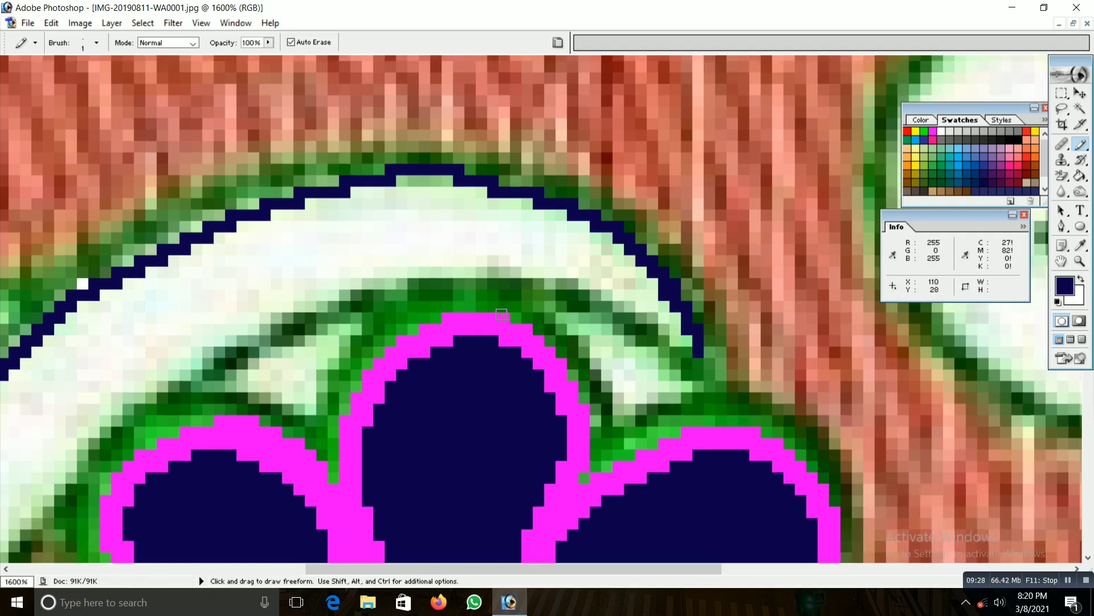
pyautogui.press('h')
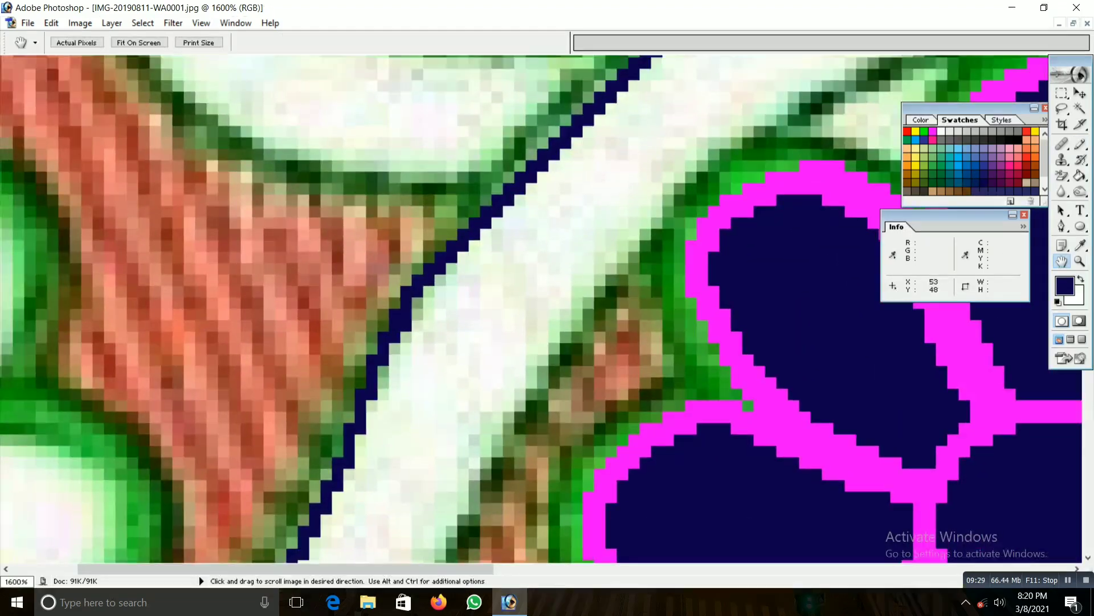
pyautogui.moveTo(501, 314); pyautogui.dragTo(889, 188)
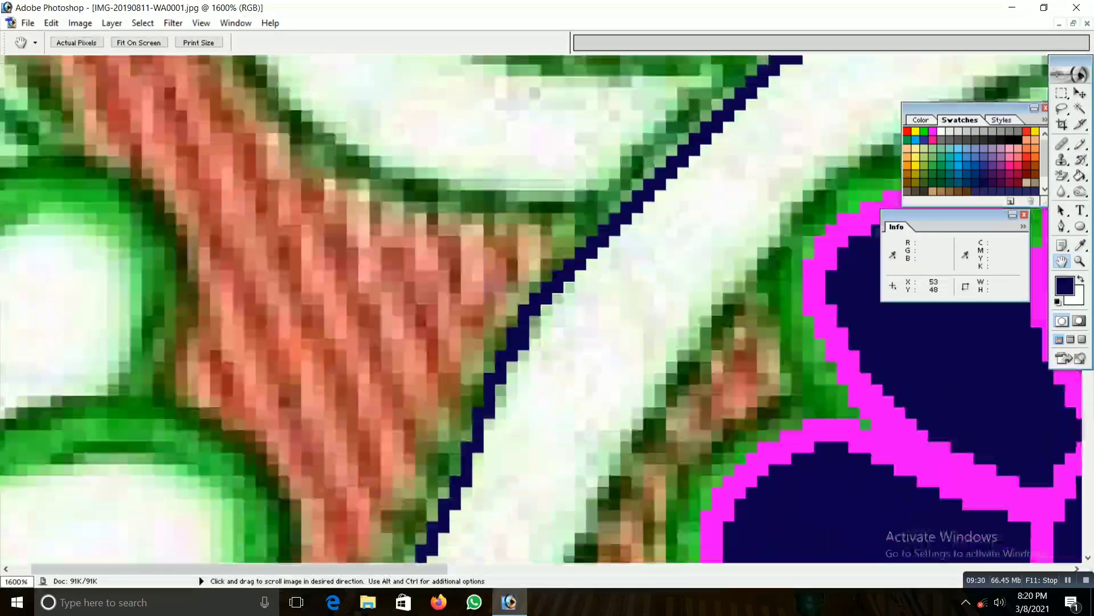
# - Start a parallel navy line along the vine's opposite edge, running rightward then up
pyautogui.moveTo(627, 456); pyautogui.dragTo(513, 171)
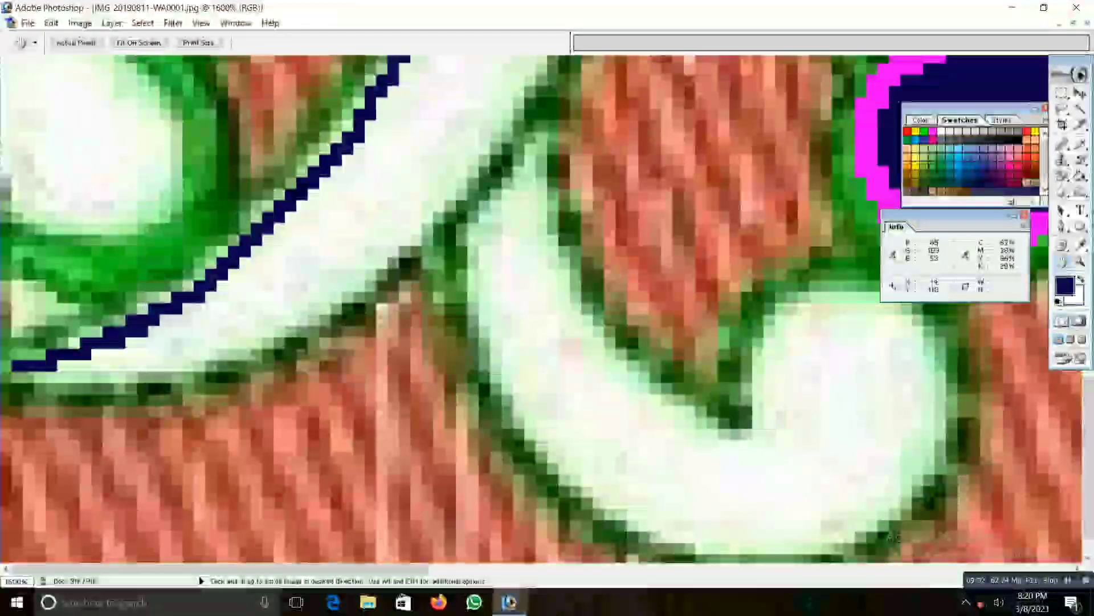
pyautogui.press('b')
pyautogui.moveTo(34, 376); pyautogui.dragTo(171, 375)
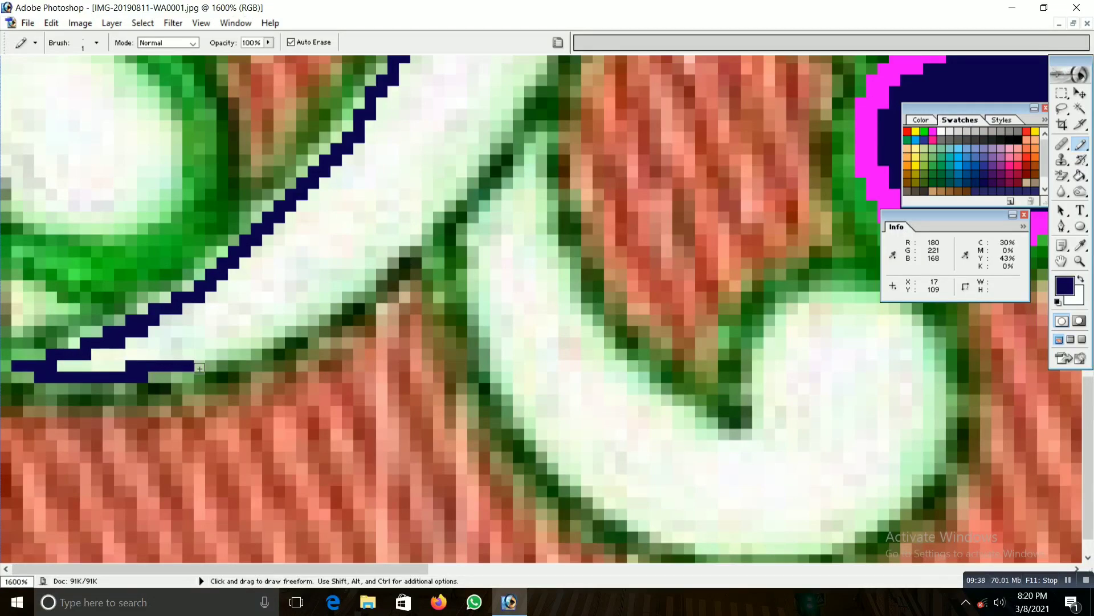
pyautogui.moveTo(199, 365); pyautogui.dragTo(251, 352)
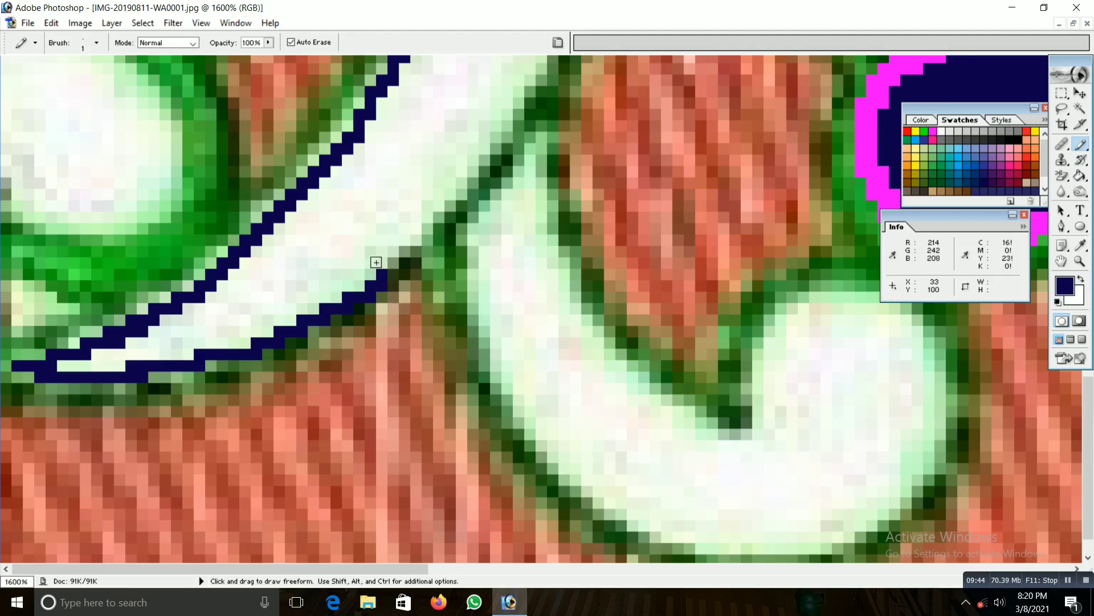
pyautogui.moveTo(377, 278); pyautogui.dragTo(435, 221)
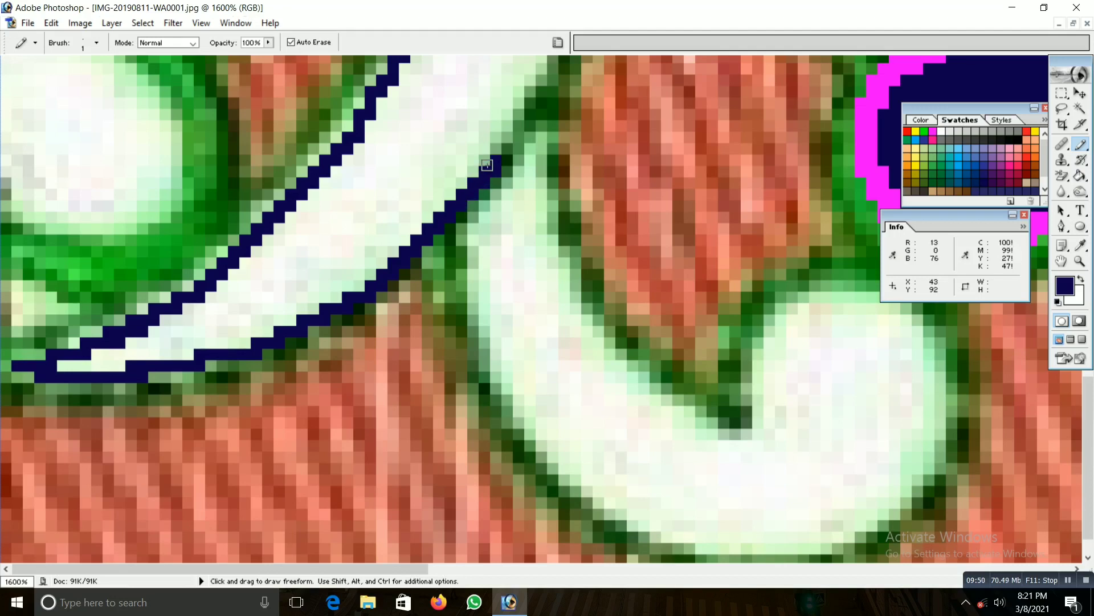
pyautogui.scroll(1, 496, 167)
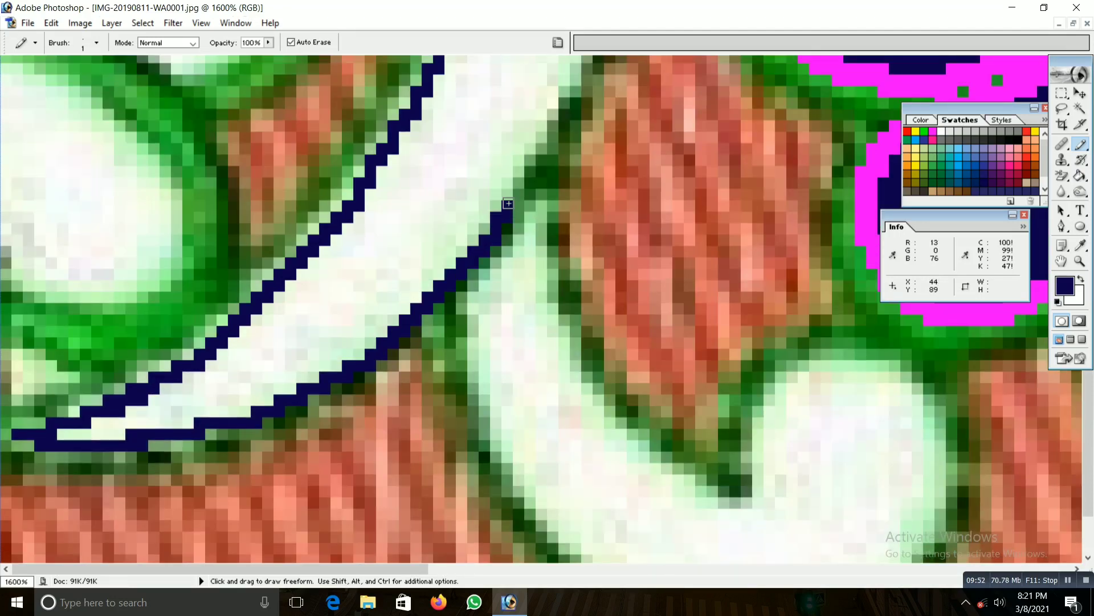
pyautogui.moveTo(507, 203); pyautogui.dragTo(550, 114)
# - Continue the navy outline upward along the opposite vine edge
pyautogui.scroll(1, 549, 114)
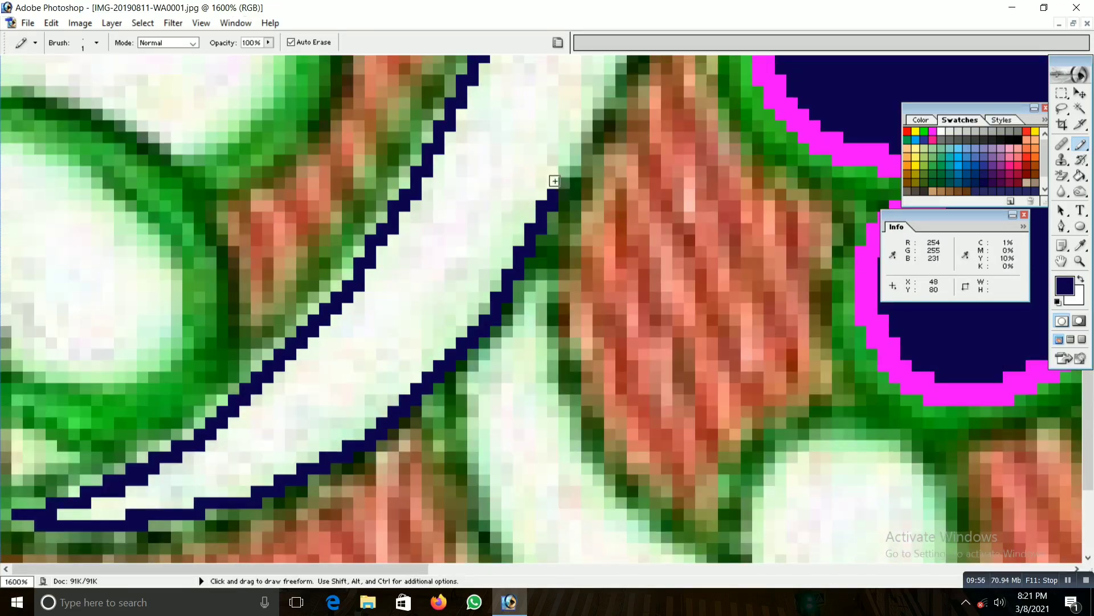
pyautogui.moveTo(554, 181); pyautogui.dragTo(563, 173)
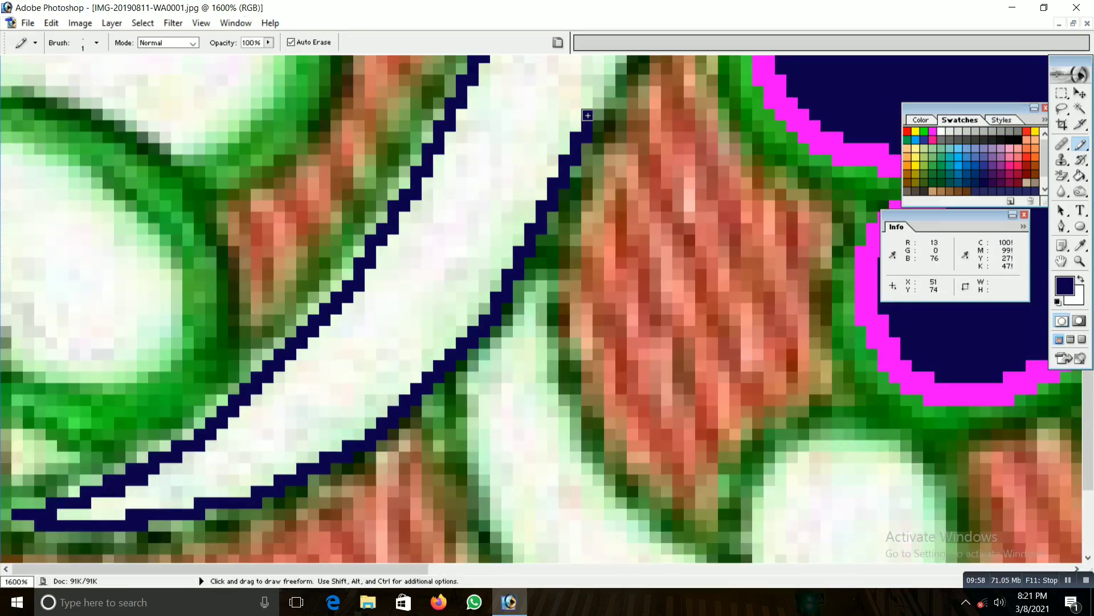
pyautogui.moveTo(600, 104); pyautogui.dragTo(626, 127)
pyautogui.scroll(1, 627, 128)
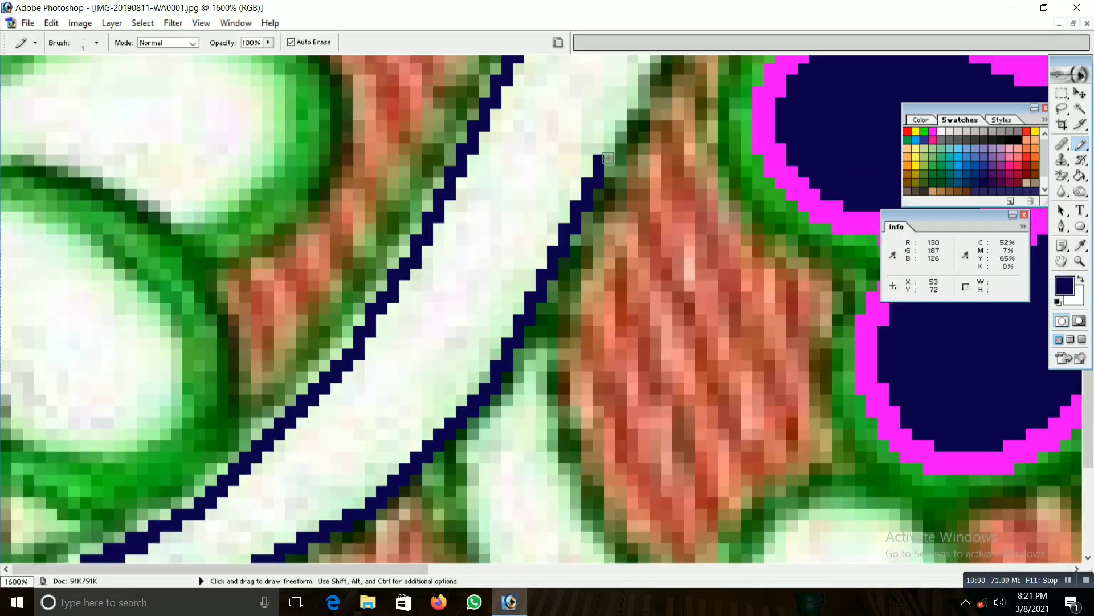
pyautogui.moveTo(608, 158); pyautogui.dragTo(612, 143)
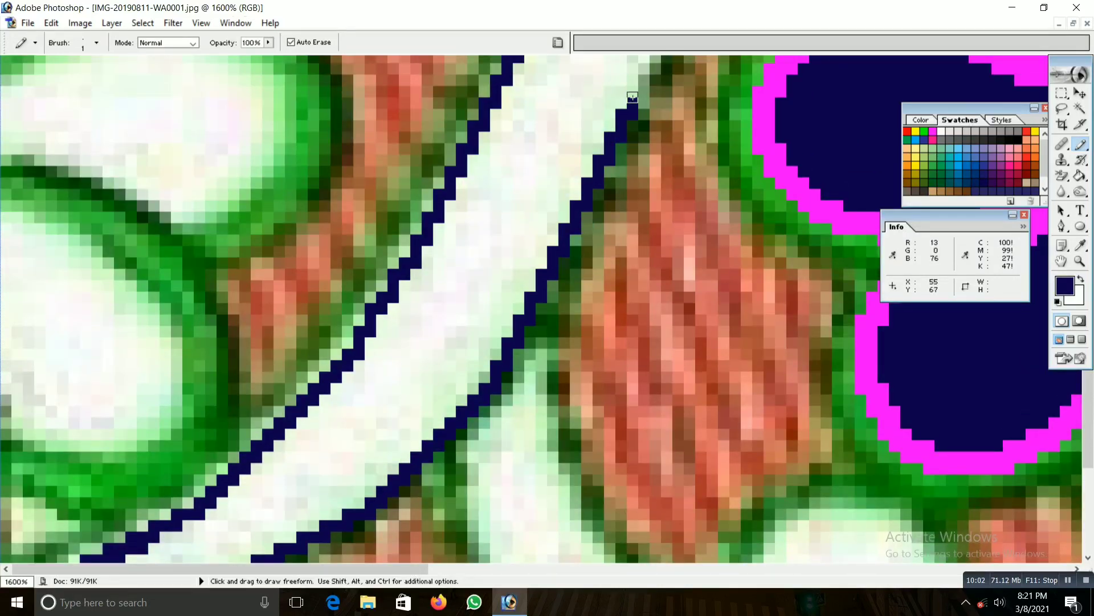
pyautogui.scroll(3, 643, 78)
pyautogui.moveTo(642, 166); pyautogui.dragTo(655, 144)
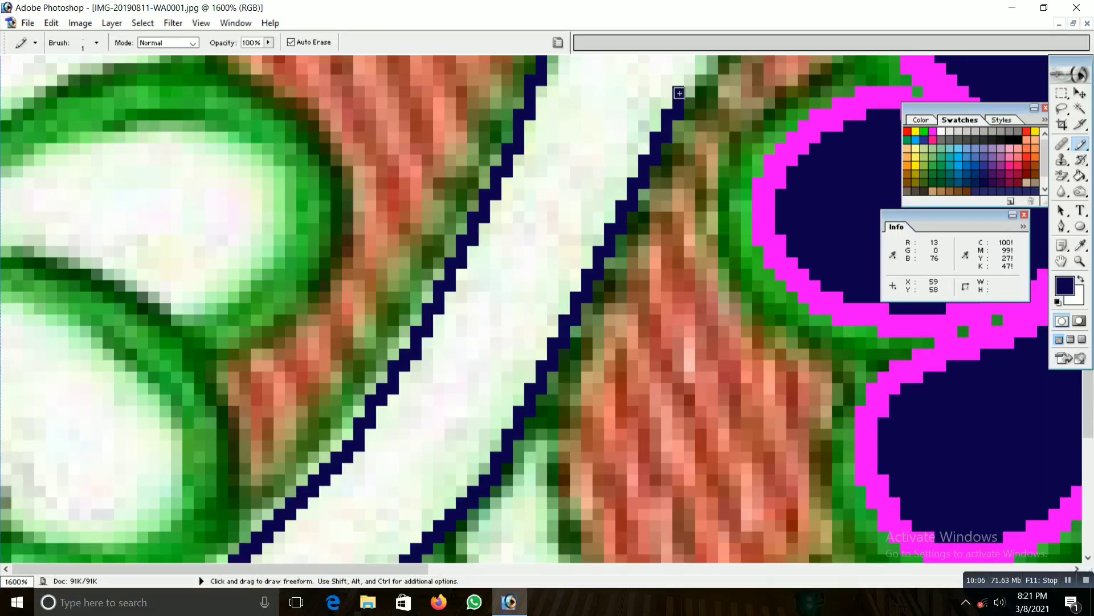
pyautogui.scroll(5, 681, 105)
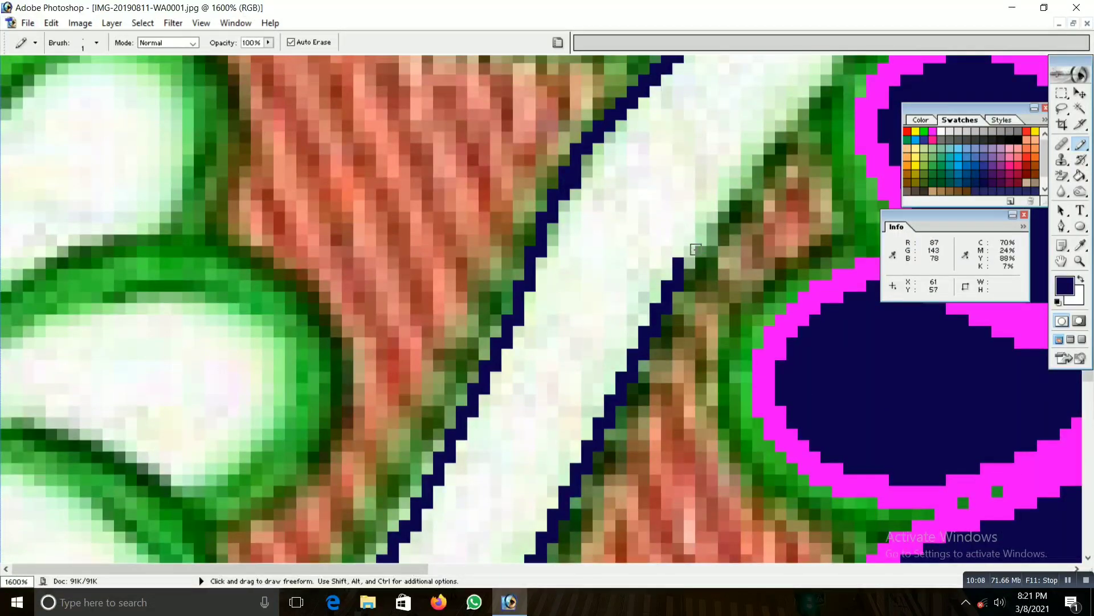
pyautogui.moveTo(689, 260); pyautogui.dragTo(692, 253)
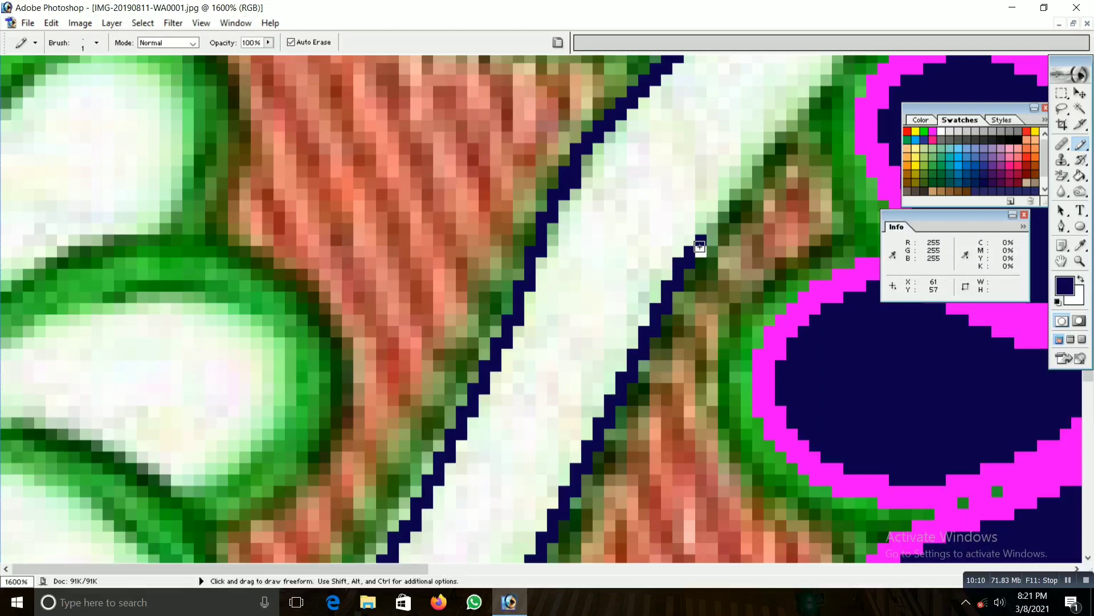
# - Fix pixels at the bend and extend the outline up toward the magenta flower outline
pyautogui.click(699, 242)
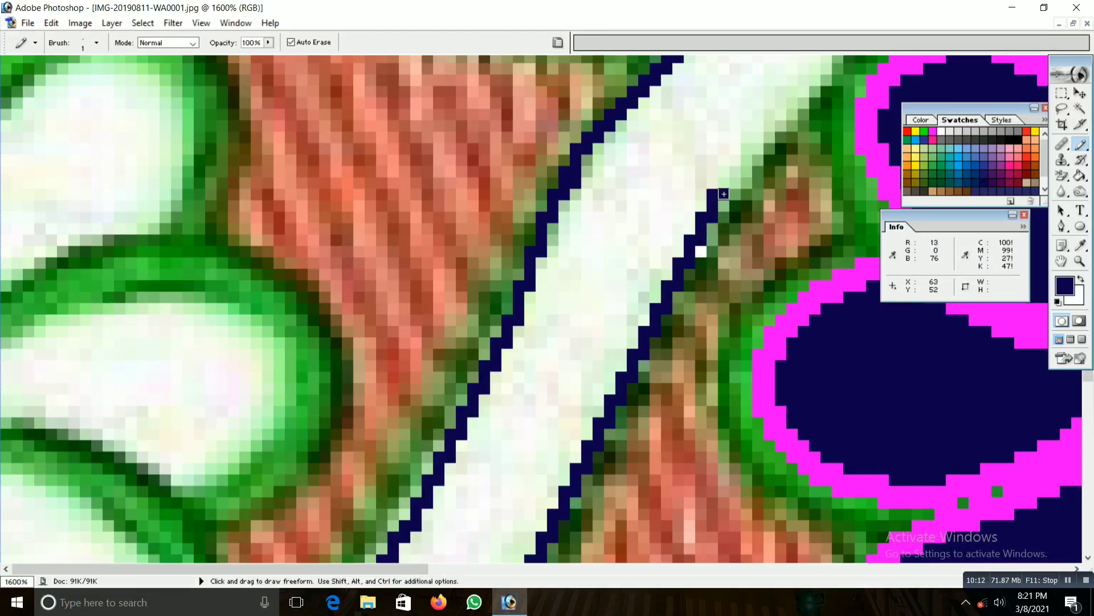
pyautogui.scroll(2, 747, 160)
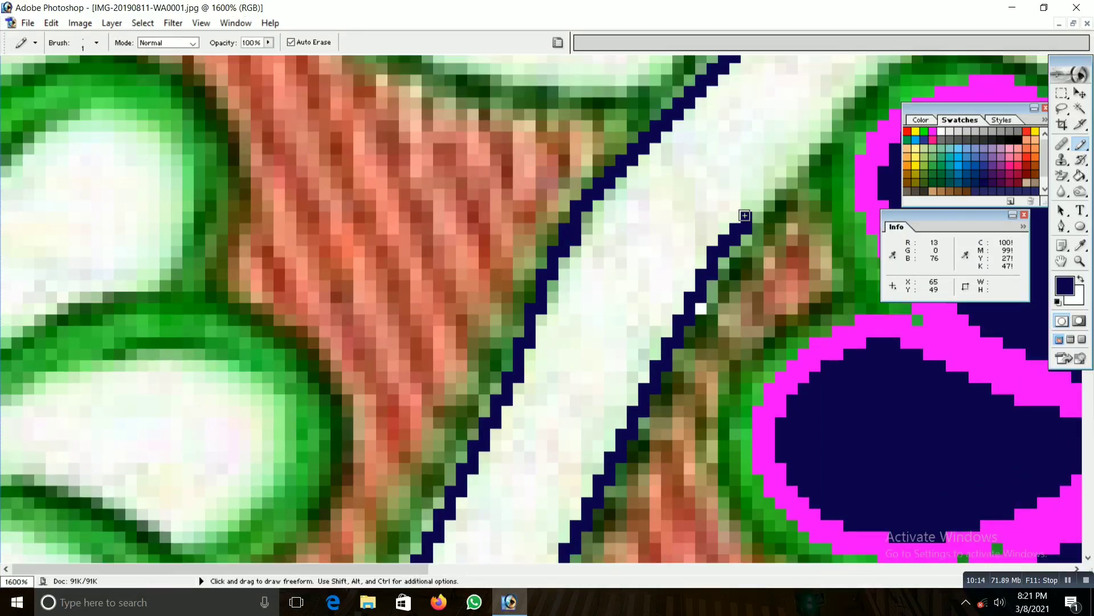
pyautogui.moveTo(748, 225); pyautogui.dragTo(752, 205)
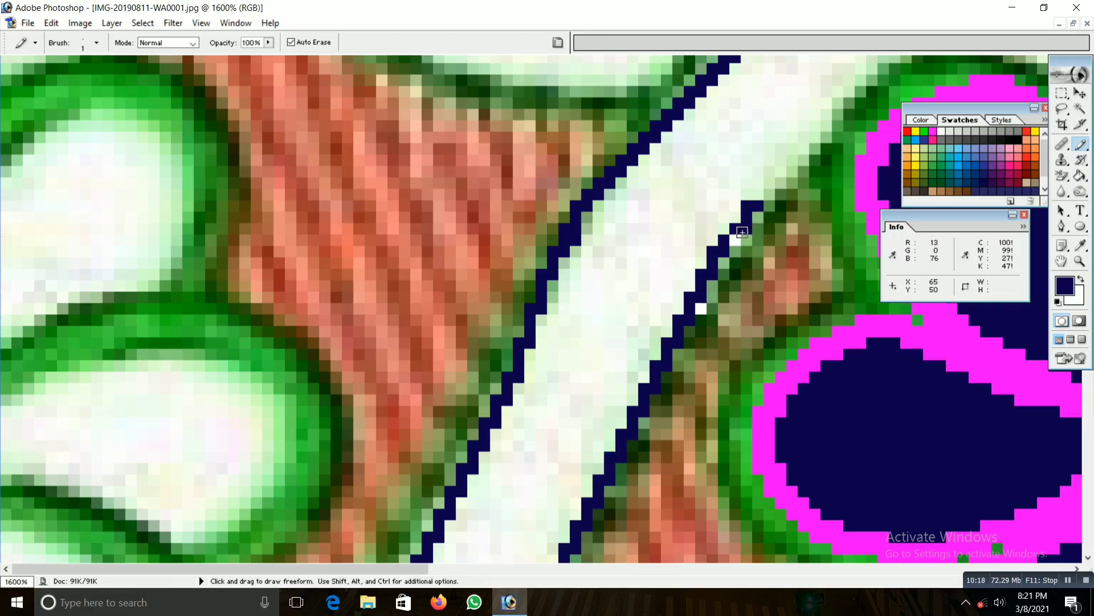
pyautogui.click(744, 228)
pyautogui.moveTo(735, 214)
pyautogui.mouseDown()
pyautogui.moveTo(723, 221)
pyautogui.moveTo(771, 178)
pyautogui.mouseUp()
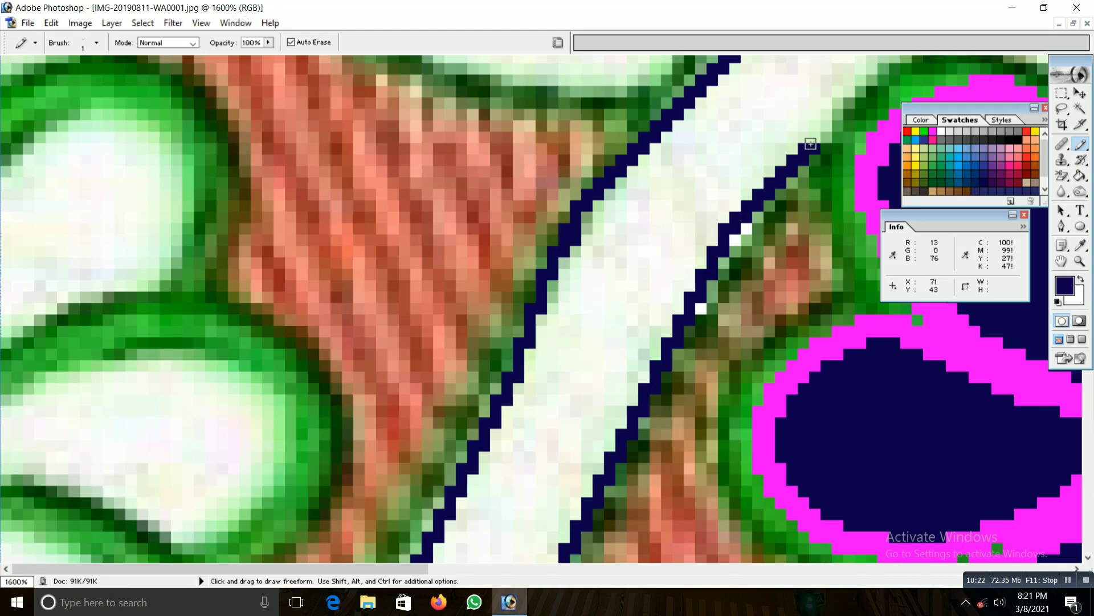
pyautogui.moveTo(810, 143); pyautogui.dragTo(824, 130)
pyautogui.scroll(-2, 838, 110)
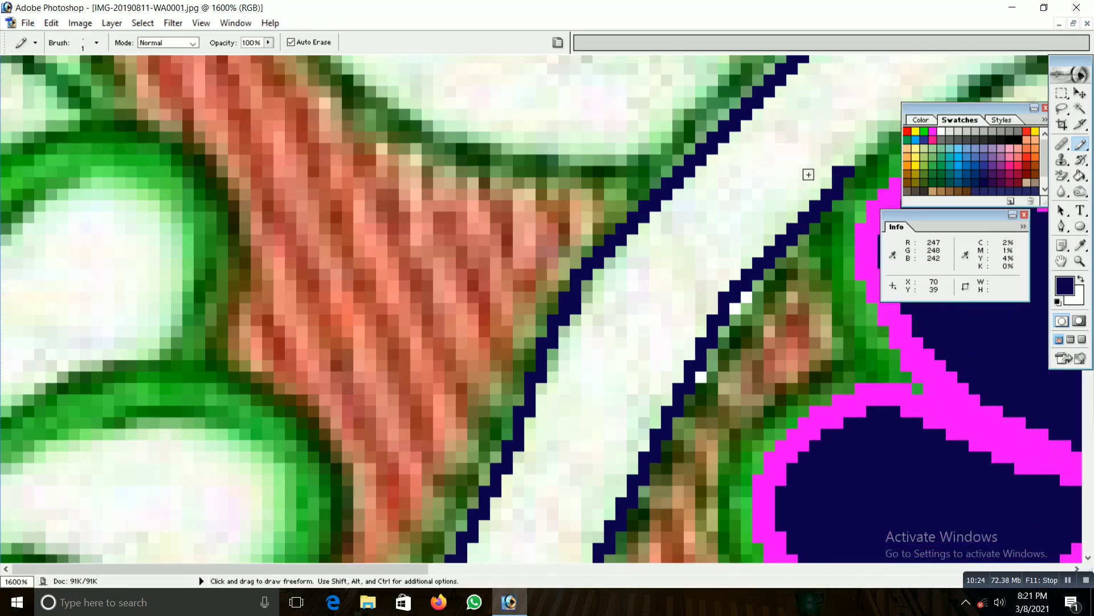
# - Outline the leaf edge above the top petal with navy pixels
pyautogui.press('h')
pyautogui.hscroll(3, 789, 207)
pyautogui.scroll(-1, 543, 315)
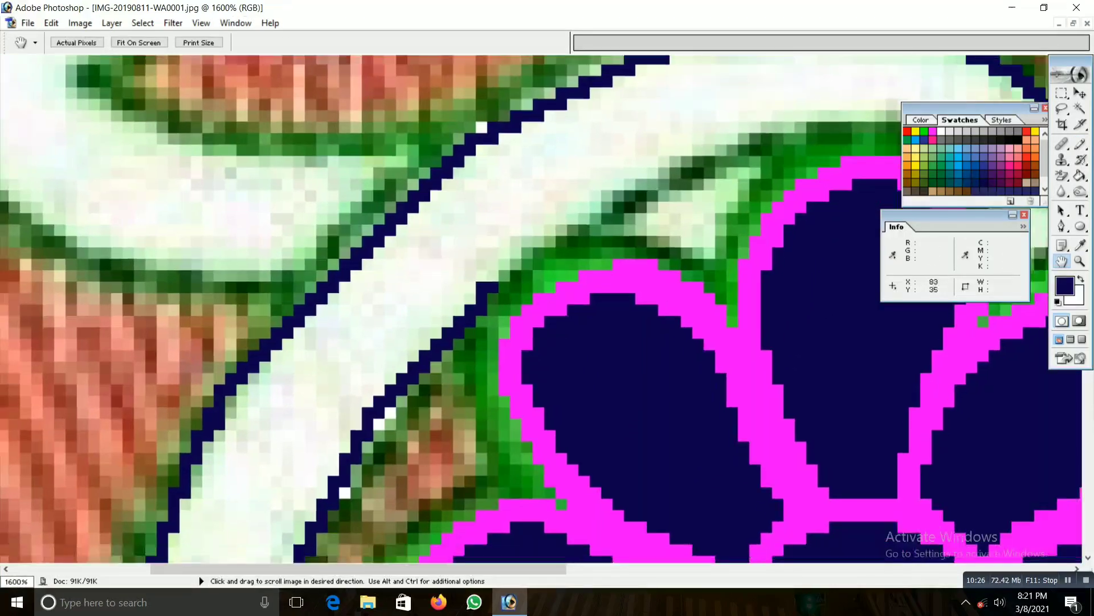
pyautogui.scroll(-1, 542, 314)
pyautogui.scroll(-1, 542, 315)
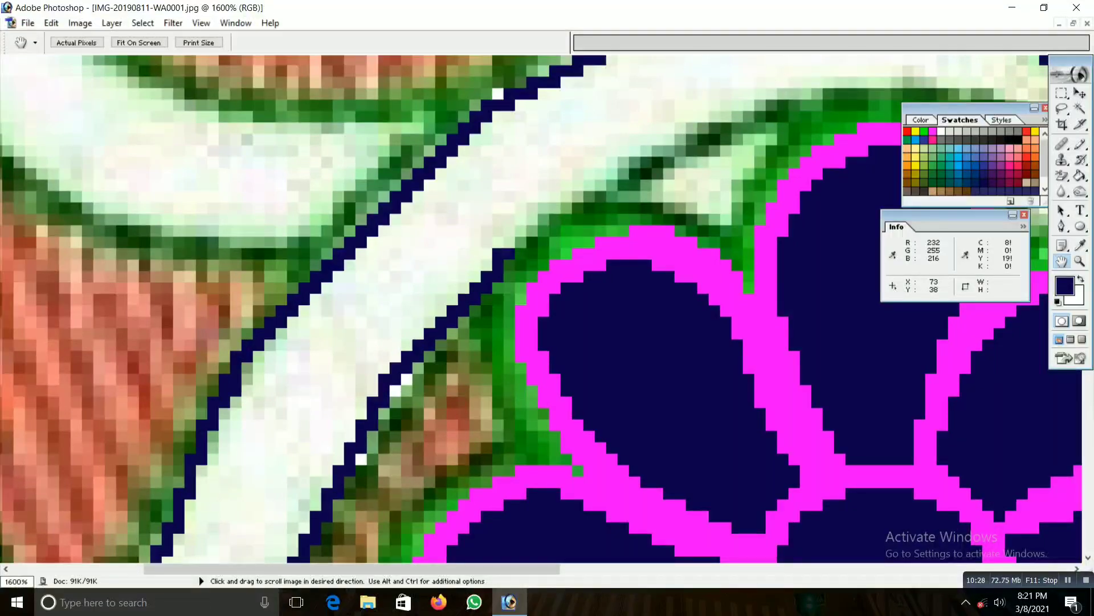
pyautogui.press('b')
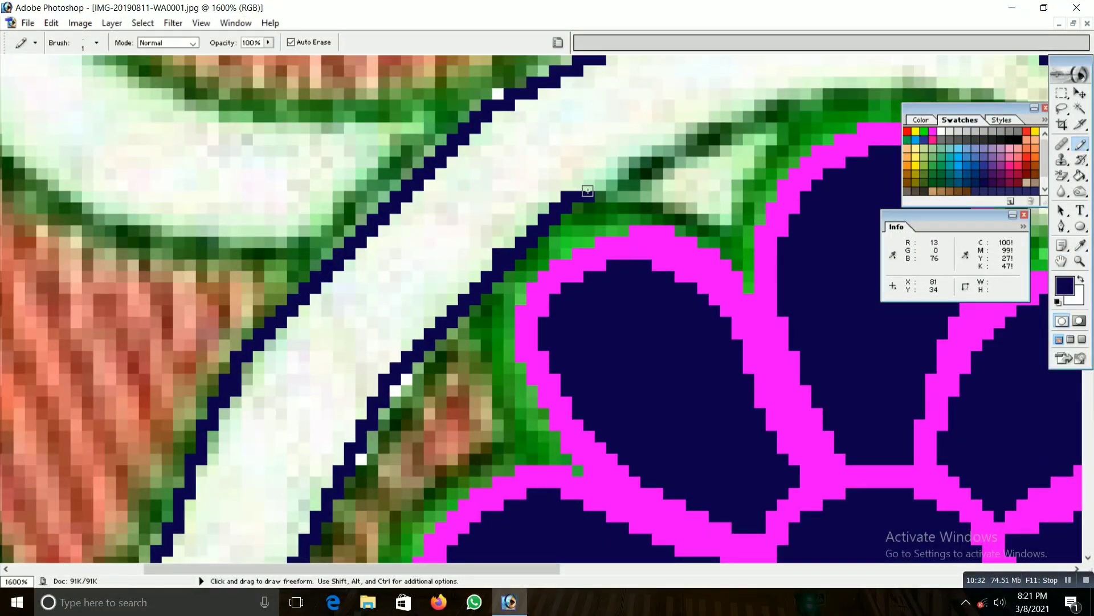
pyautogui.moveTo(625, 171); pyautogui.dragTo(656, 155)
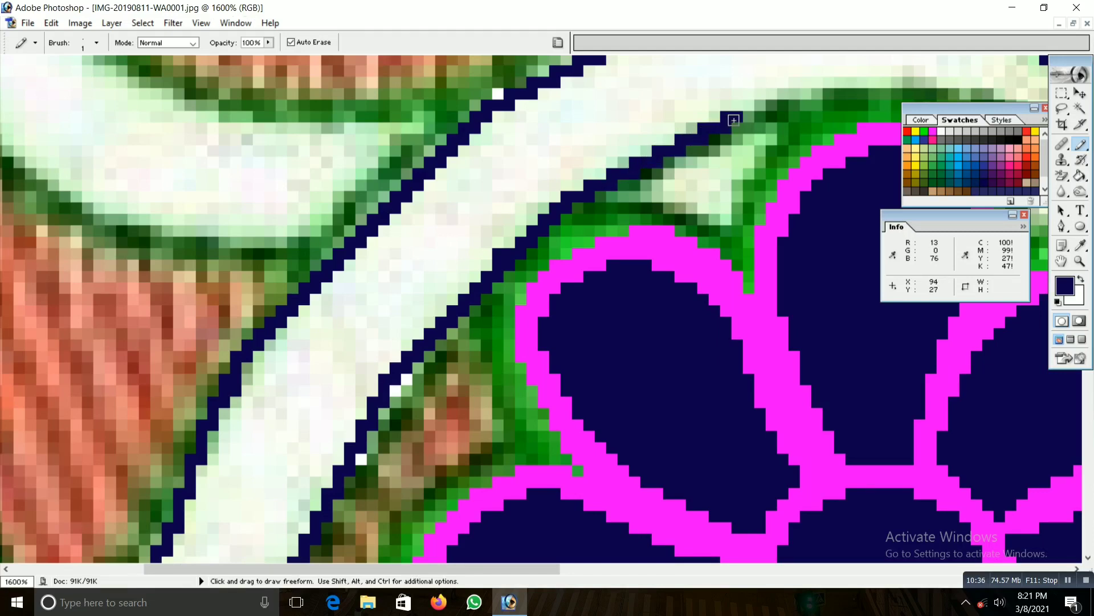
pyautogui.moveTo(738, 121); pyautogui.dragTo(756, 110)
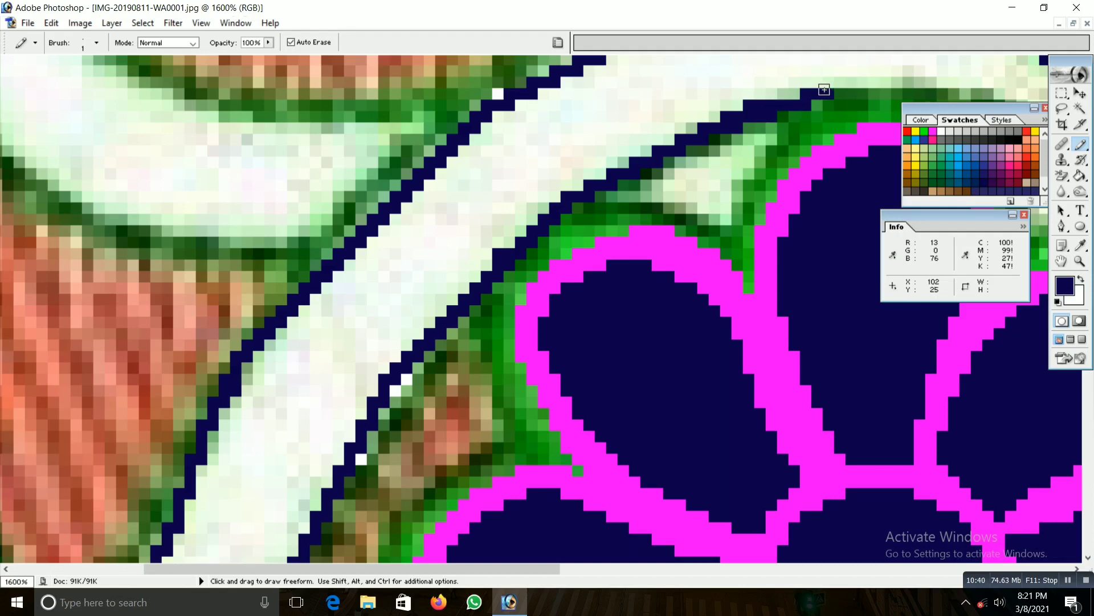
# - Arch the navy outline over the top petal and down-right, whitening one stray pixel
pyautogui.scroll(3, 825, 89)
pyautogui.moveTo(805, 143); pyautogui.dragTo(521, 135)
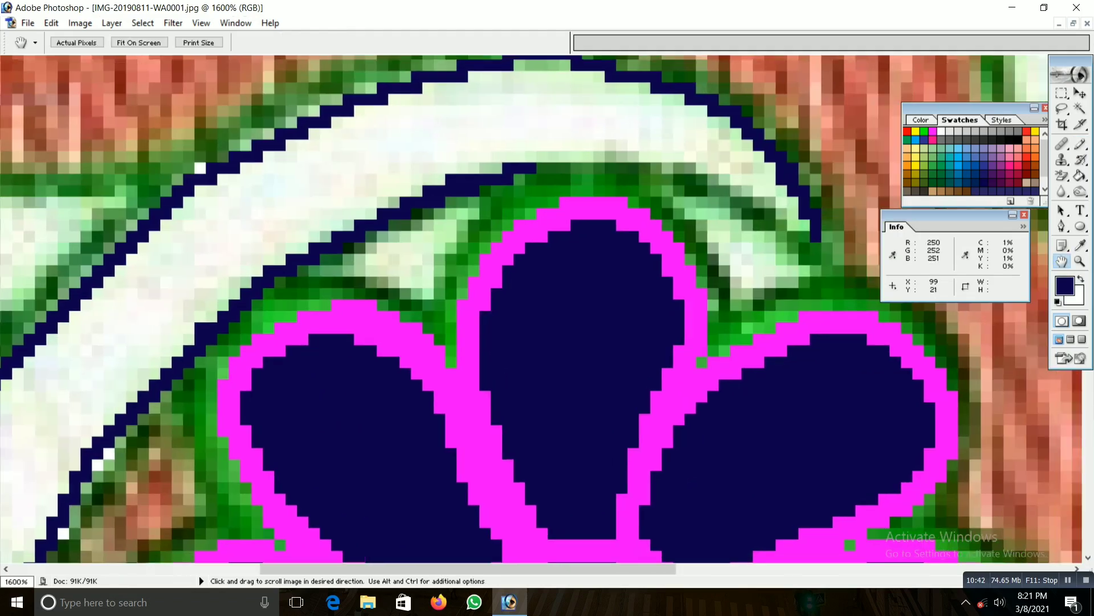
pyautogui.press('b')
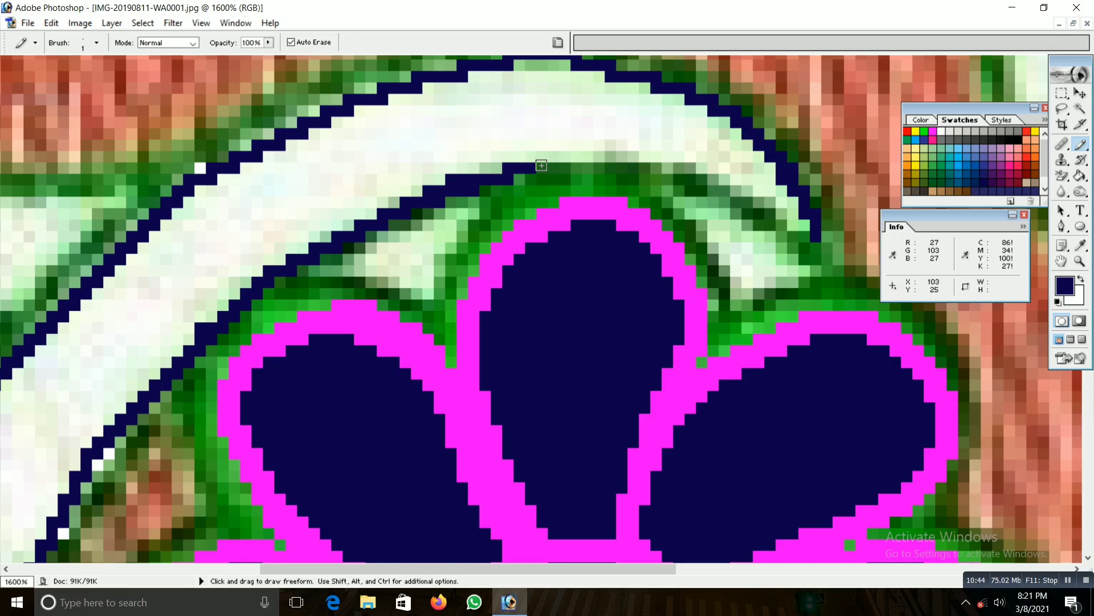
pyautogui.click(595, 160)
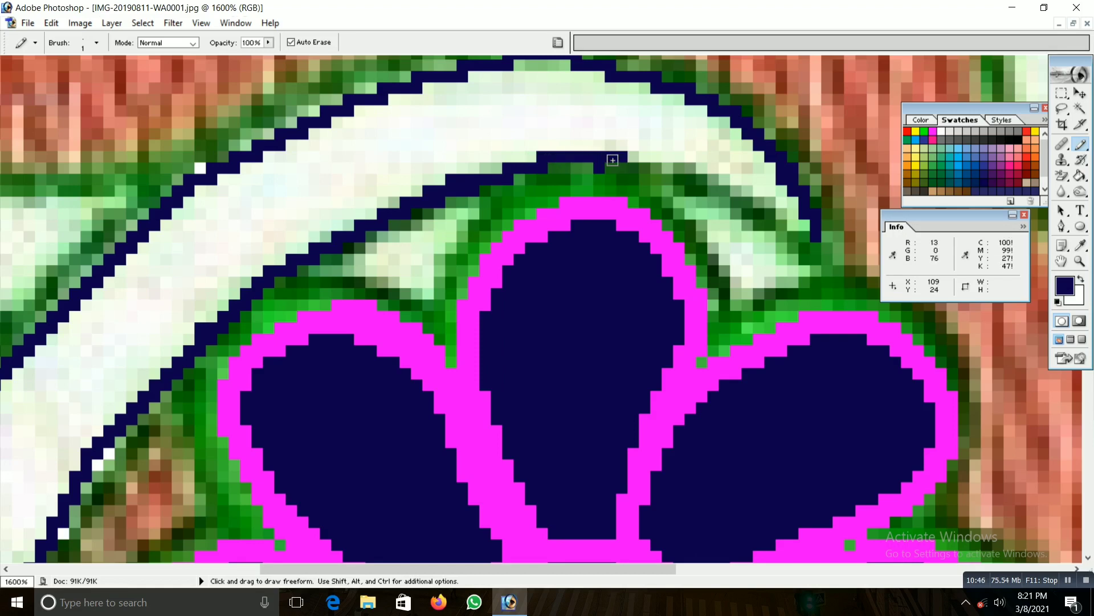
pyautogui.click(603, 167)
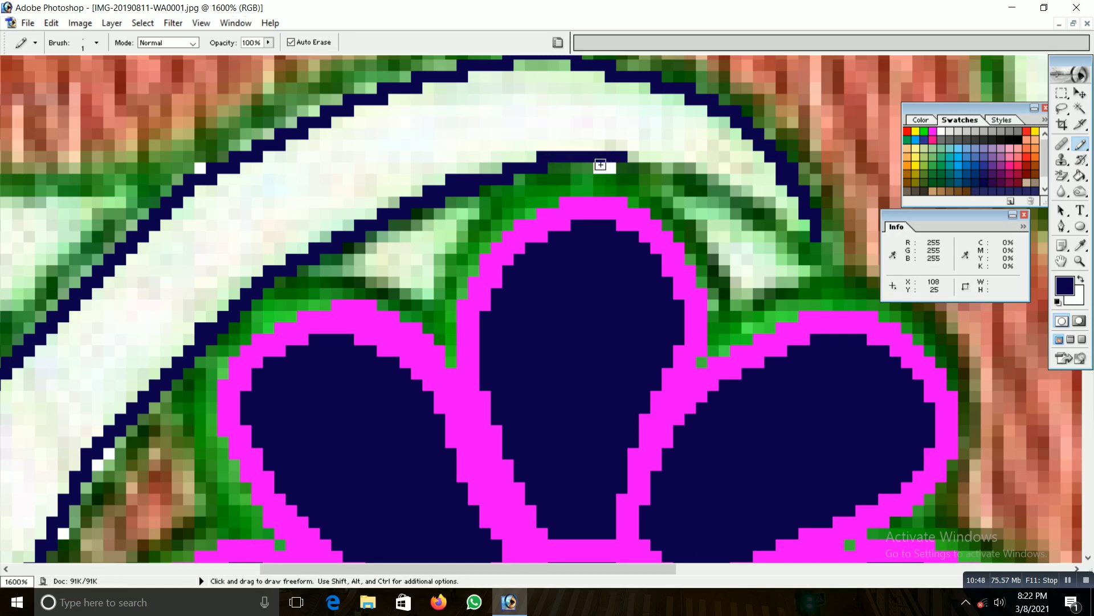
pyautogui.moveTo(660, 171); pyautogui.dragTo(678, 179)
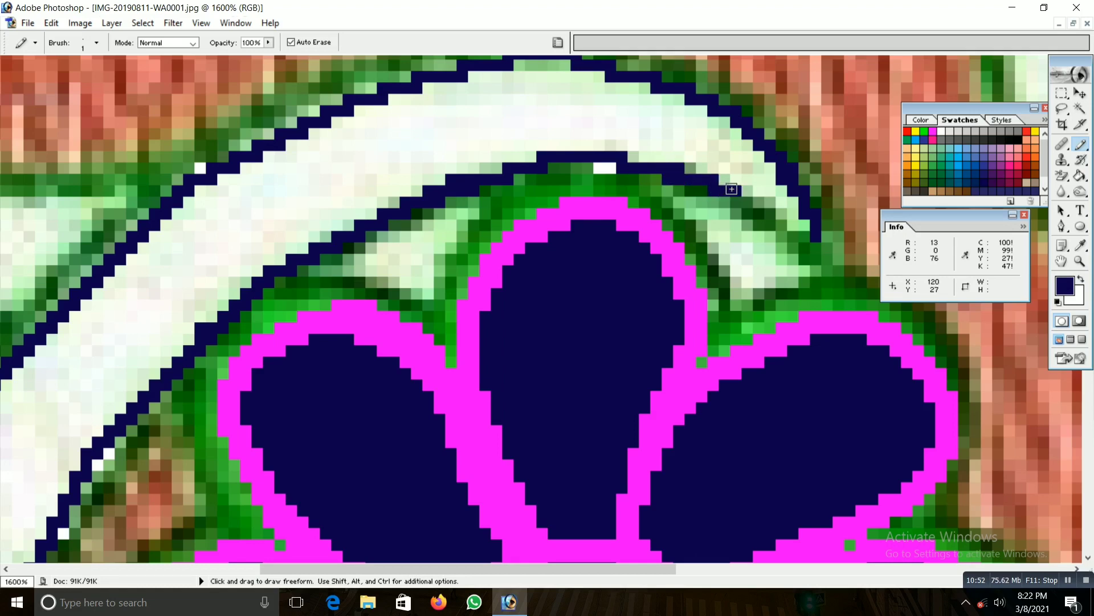
pyautogui.moveTo(770, 203); pyautogui.dragTo(817, 247)
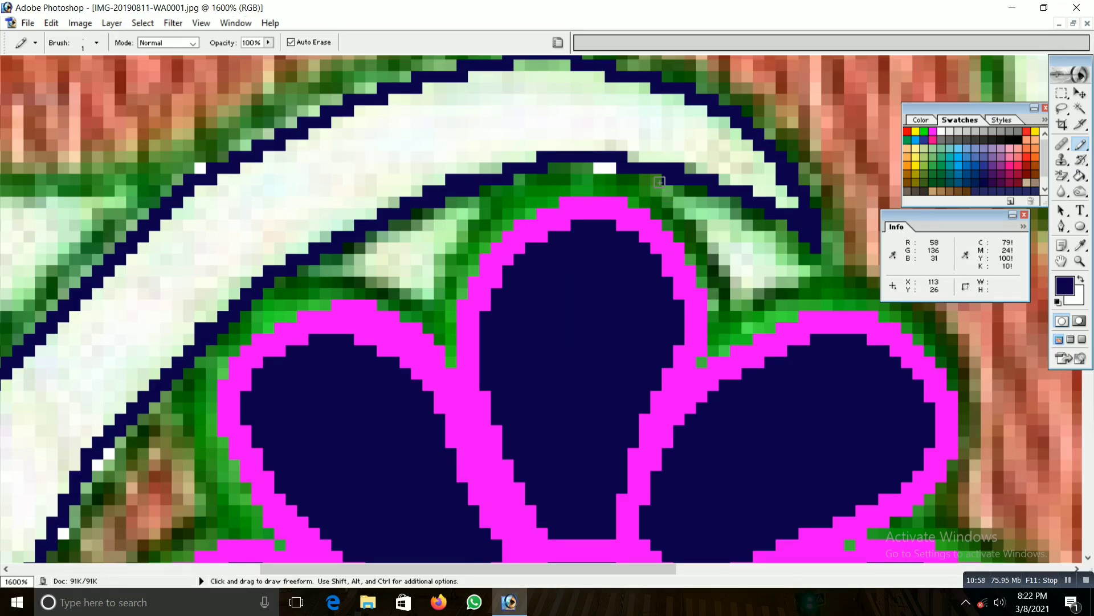
# - Flood-fill the white vine band and its pale-green pockets with navy
pyautogui.press('g')
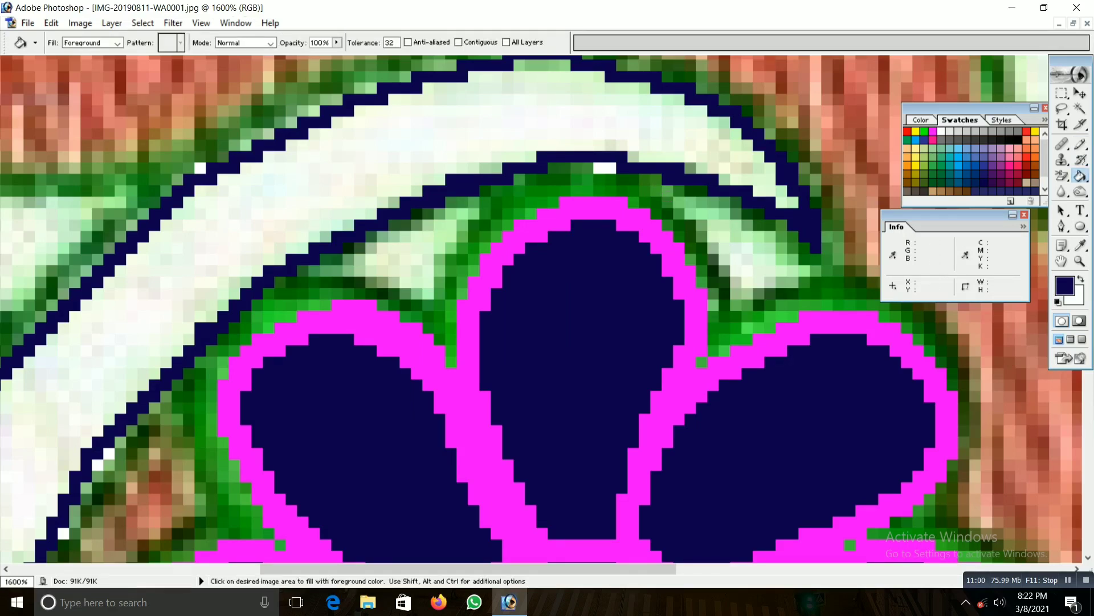
pyautogui.click(342, 143)
pyautogui.click(555, 77)
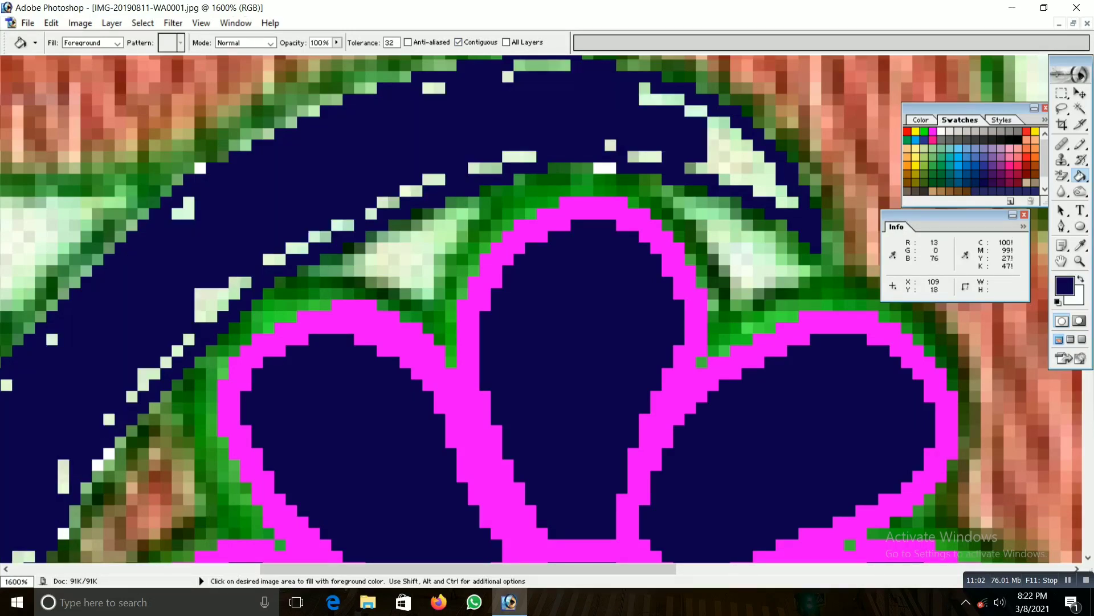
pyautogui.click(736, 157)
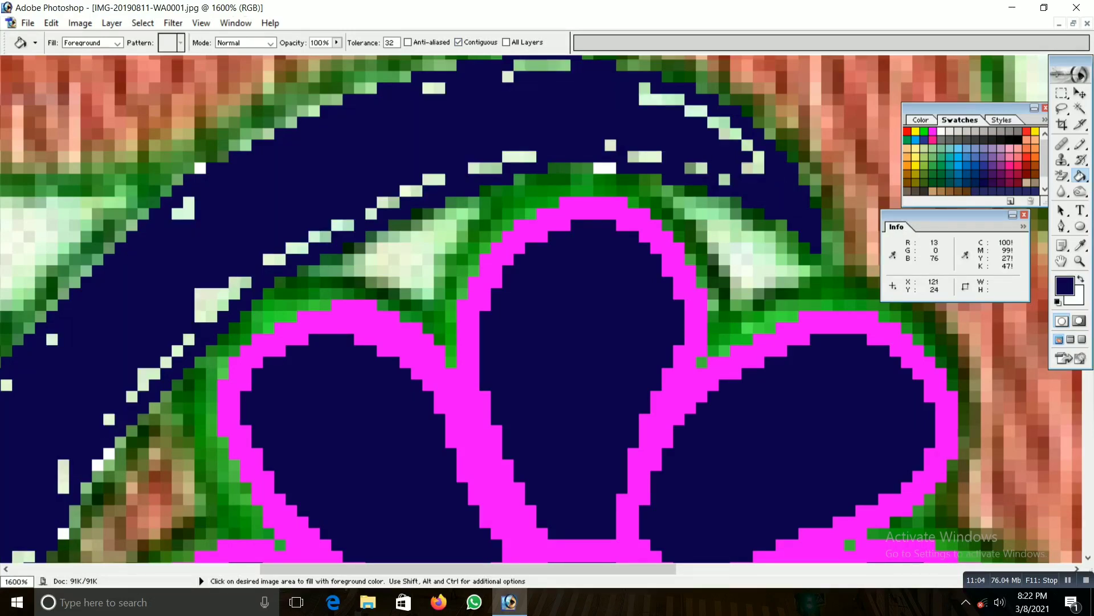
pyautogui.click(753, 163)
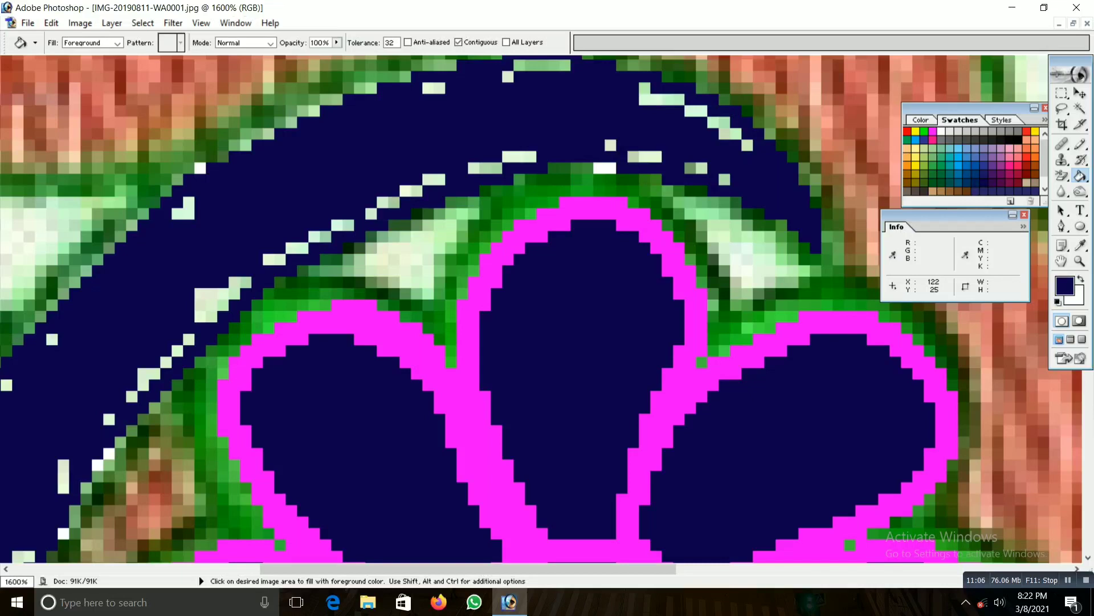
pyautogui.press('b')
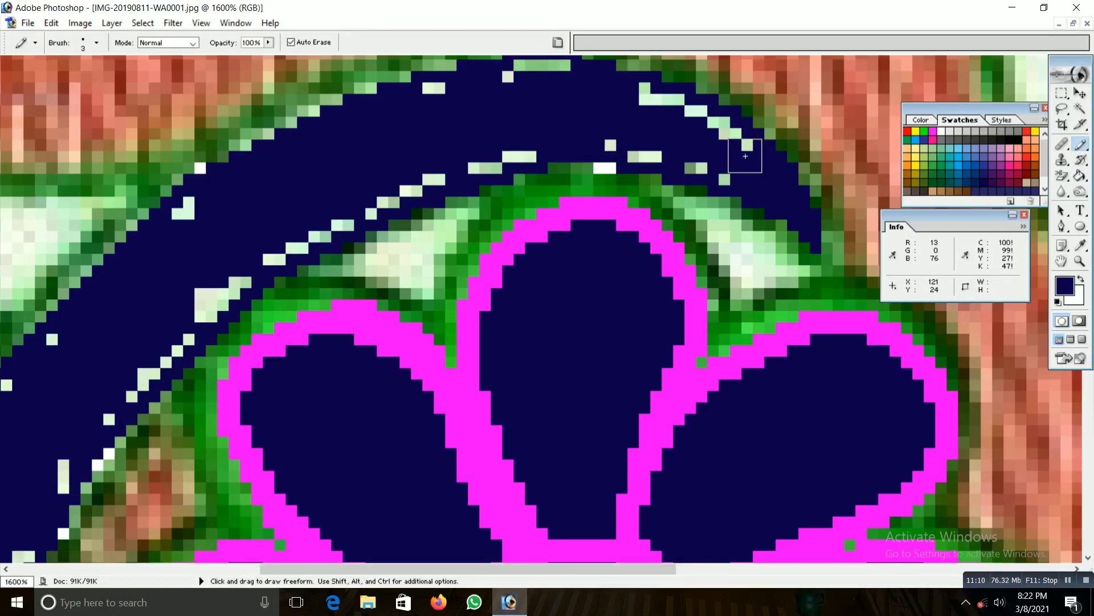
# - Paint the pale diagonal pixel runs on the vine's right and left navy
pyautogui.press('p')
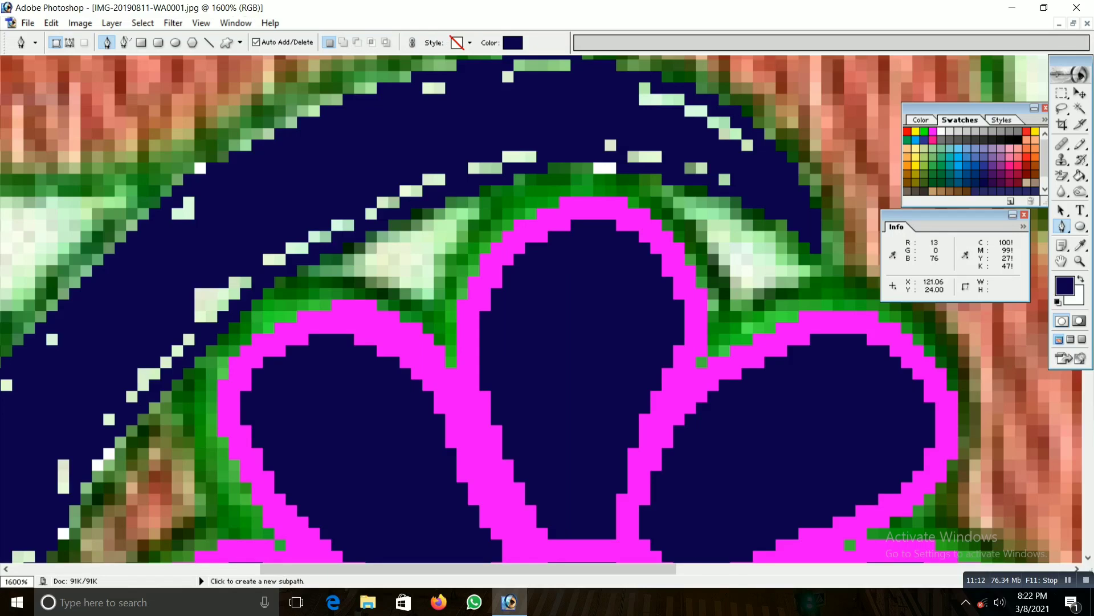
pyautogui.press('b')
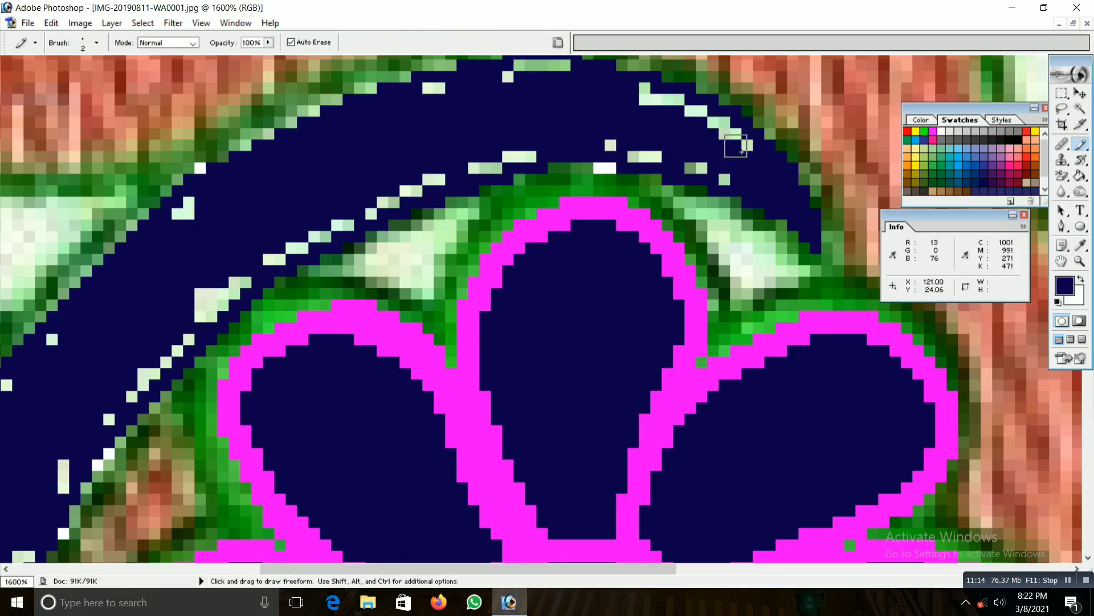
pyautogui.moveTo(736, 145)
pyautogui.mouseDown()
pyautogui.moveTo(606, 85)
pyautogui.moveTo(186, 212)
pyautogui.mouseUp()
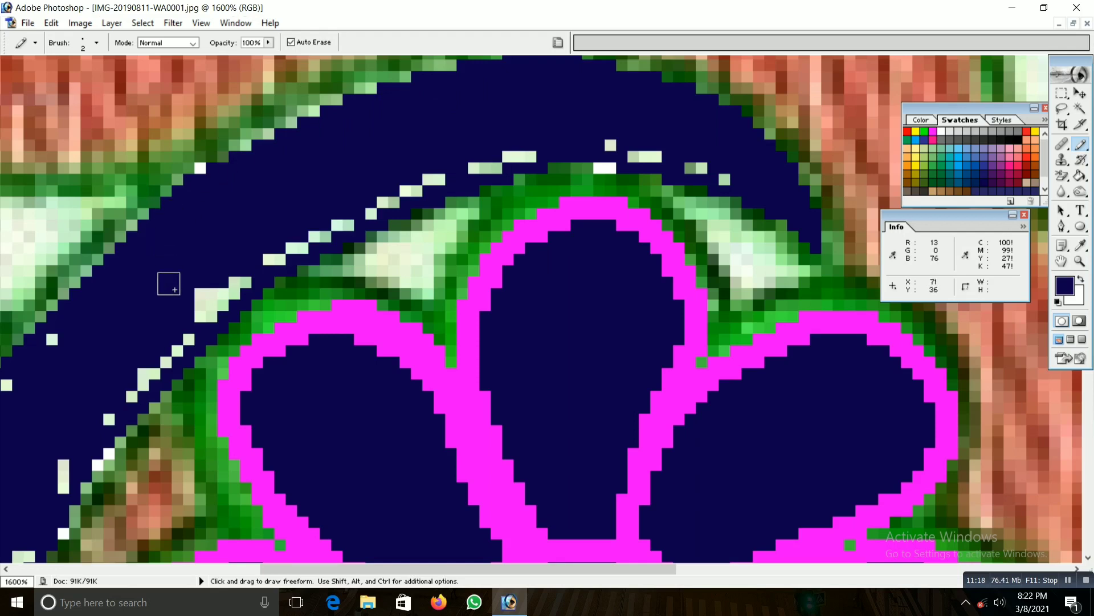
pyautogui.moveTo(169, 283)
pyautogui.mouseDown()
pyautogui.moveTo(572, 142)
pyautogui.moveTo(709, 163)
pyautogui.mouseUp()
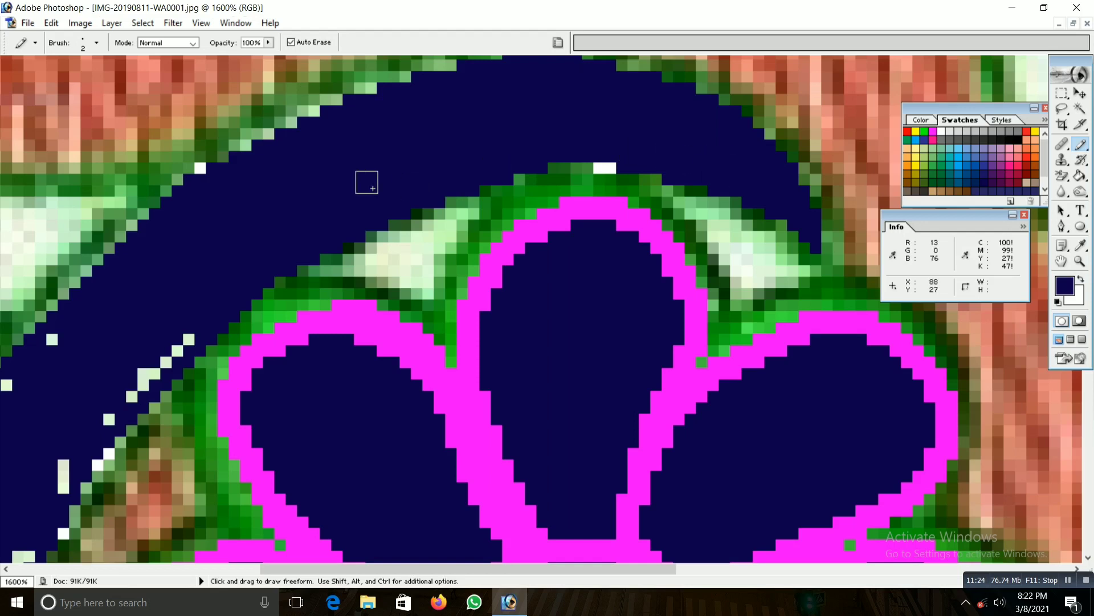
# - Cover stray pale pixels and a short pale bar in the lower vine with navy
pyautogui.press('h')
pyautogui.moveTo(371, 188); pyautogui.dragTo(815, 63)
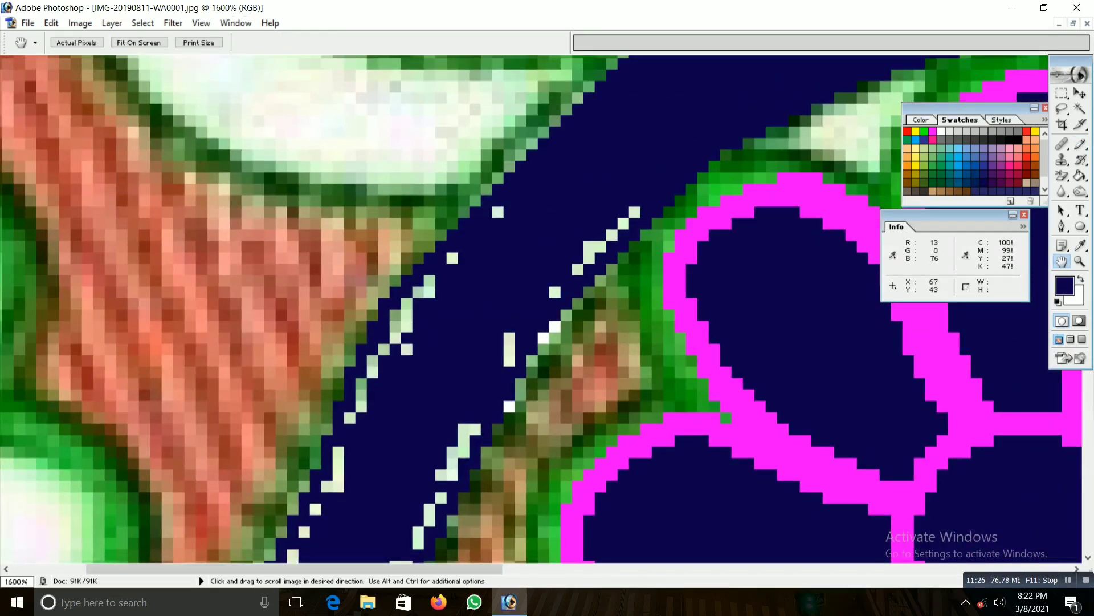
pyautogui.press('b')
pyautogui.moveTo(501, 216)
pyautogui.mouseDown()
pyautogui.moveTo(408, 308)
pyautogui.moveTo(366, 398)
pyautogui.mouseUp()
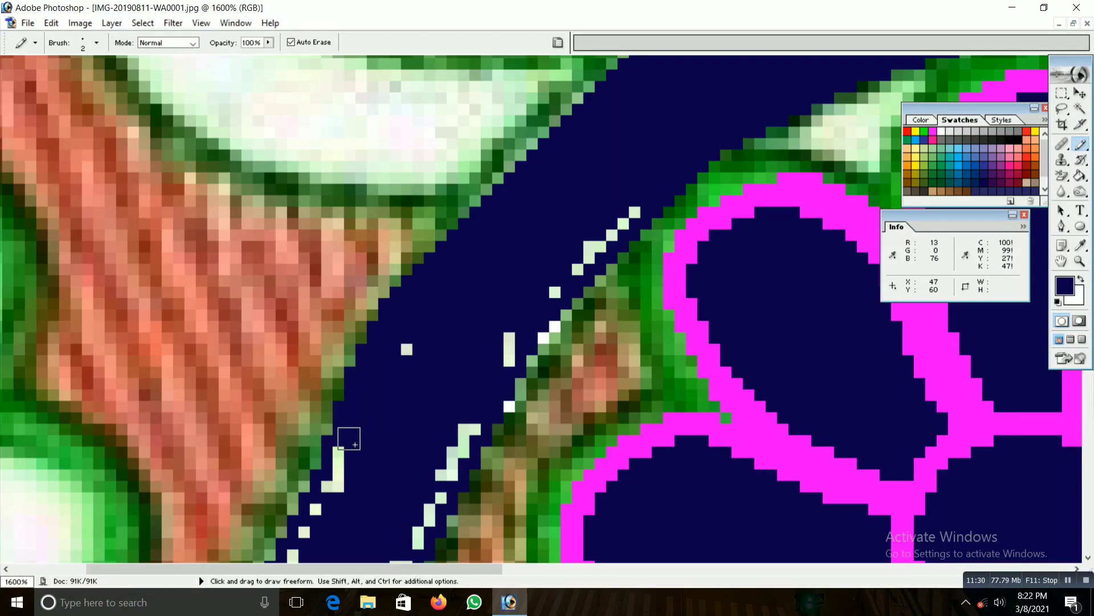
pyautogui.moveTo(349, 438); pyautogui.dragTo(331, 489)
pyautogui.click(407, 349)
pyautogui.moveTo(509, 365); pyautogui.dragTo(504, 353)
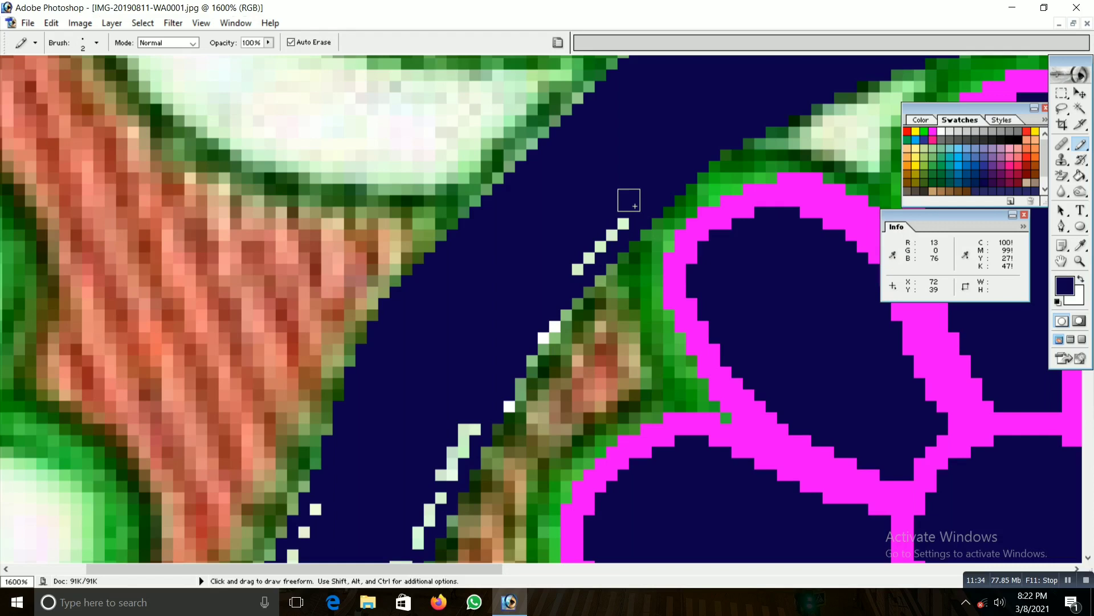
pyautogui.moveTo(623, 223); pyautogui.dragTo(577, 266)
# - Paint leftover pale pixels along the vine edge and a diagonal run navy
pyautogui.scroll(-2, 513, 291)
pyautogui.scroll(-1, 399, 304)
pyautogui.scroll(-1, 342, 311)
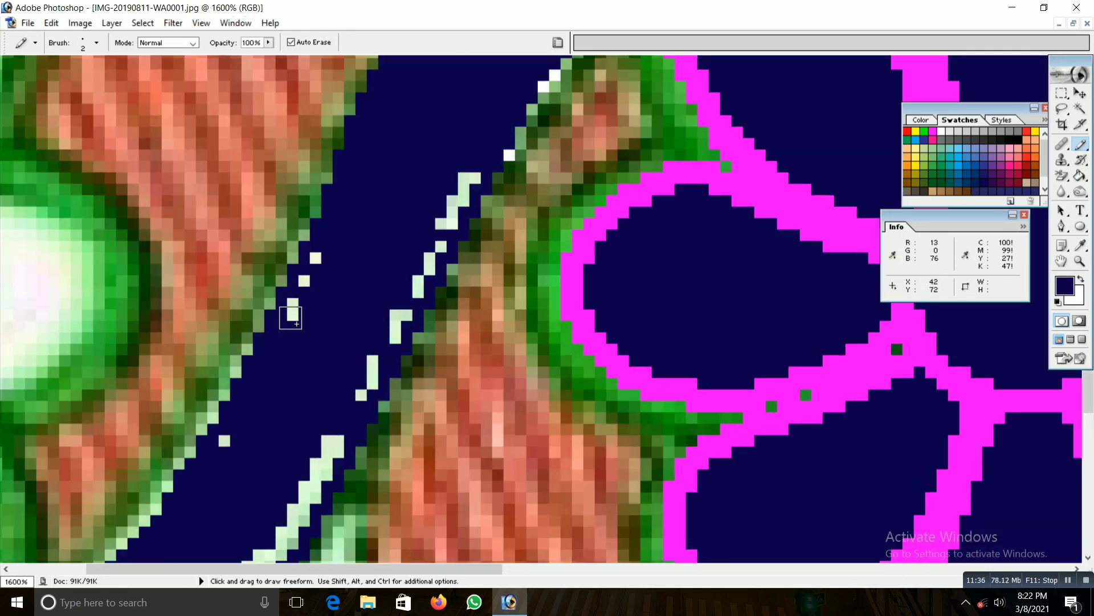
pyautogui.moveTo(292, 315); pyautogui.dragTo(335, 237)
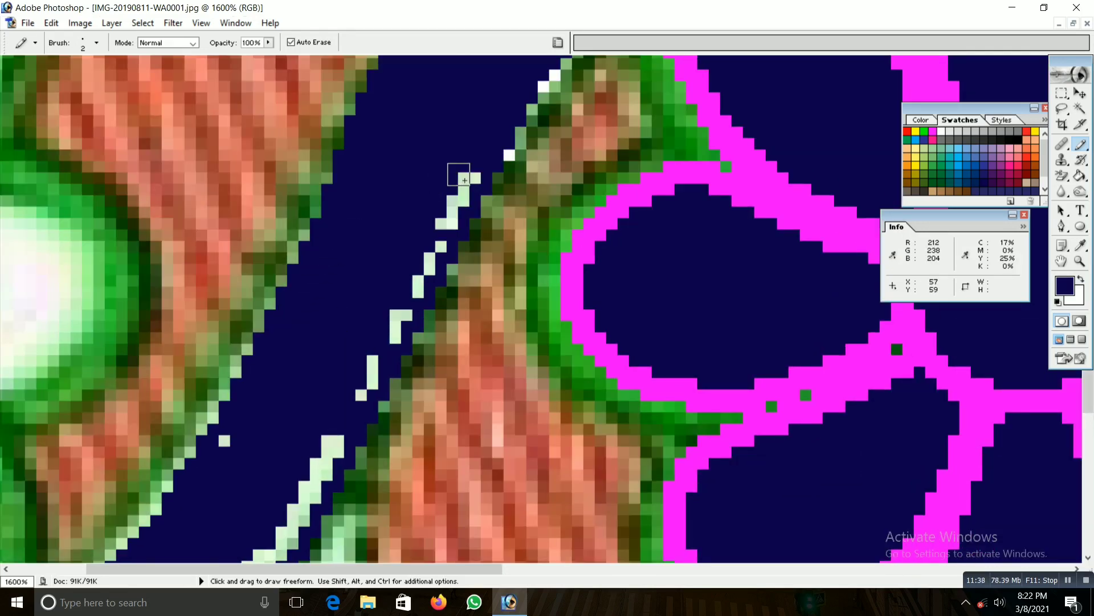
pyautogui.moveTo(471, 173)
pyautogui.mouseDown()
pyautogui.moveTo(393, 351)
pyautogui.moveTo(361, 384)
pyautogui.mouseUp()
# - Paint the light pixels at the vine's lower-left tip and remaining white specks navy
pyautogui.scroll(-1, 350, 342)
pyautogui.scroll(-1, 210, 429)
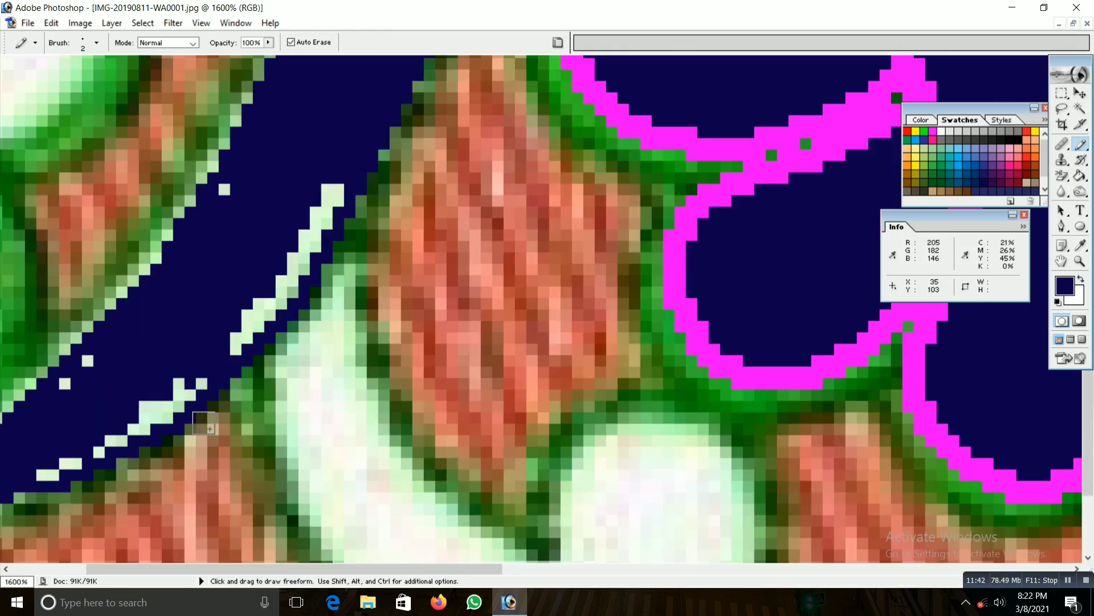
pyautogui.moveTo(203, 422); pyautogui.dragTo(397, 313)
pyautogui.press('b')
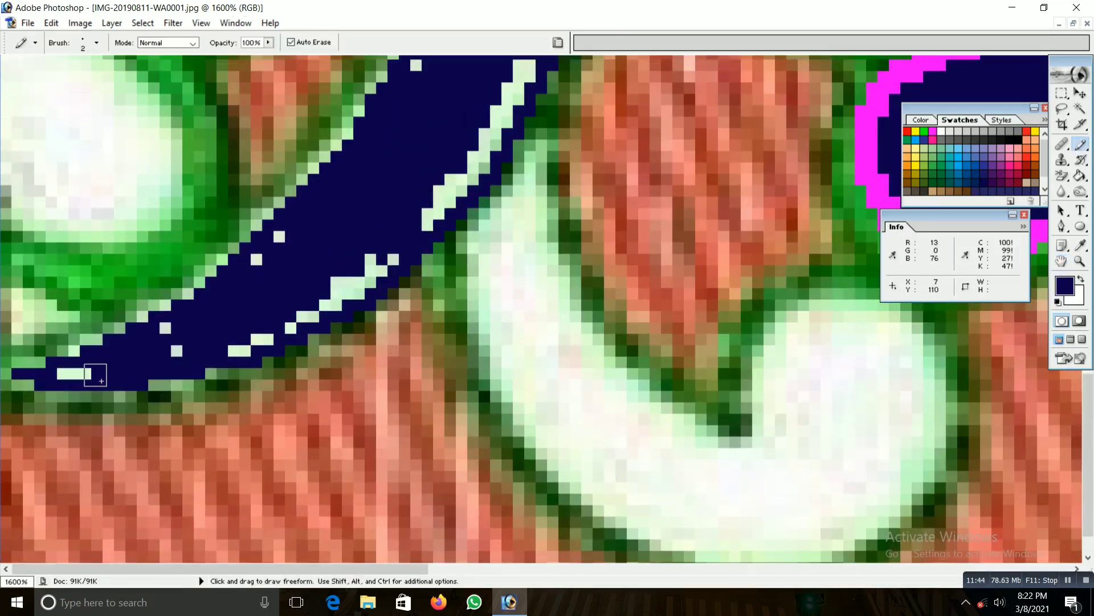
pyautogui.click(72, 382)
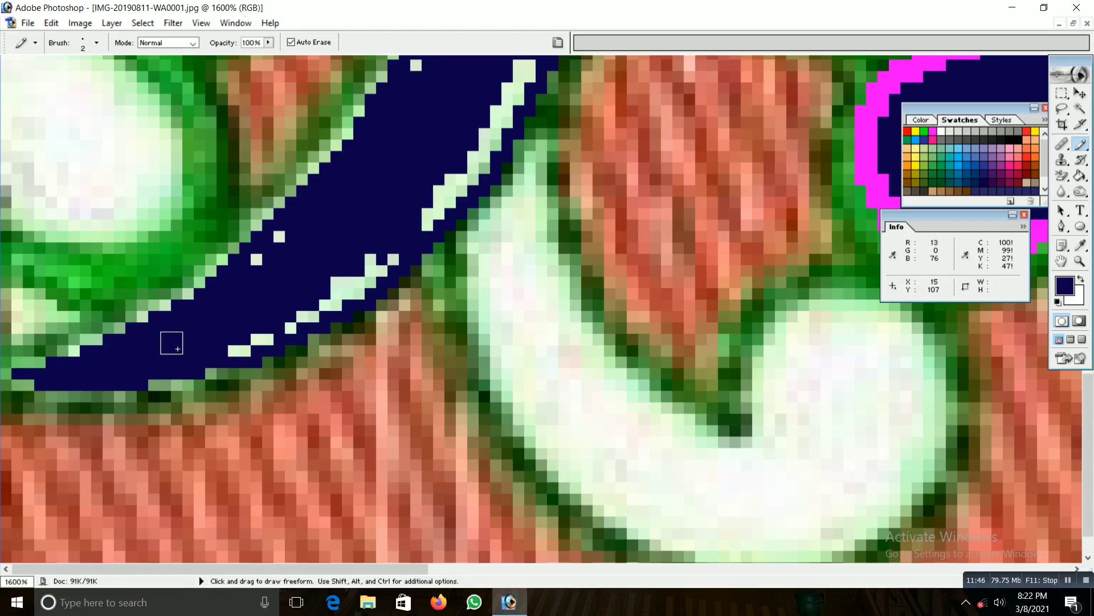
pyautogui.moveTo(172, 343)
pyautogui.mouseDown()
pyautogui.moveTo(272, 323)
pyautogui.moveTo(389, 249)
pyautogui.moveTo(283, 235)
pyautogui.moveTo(336, 315)
pyautogui.mouseUp()
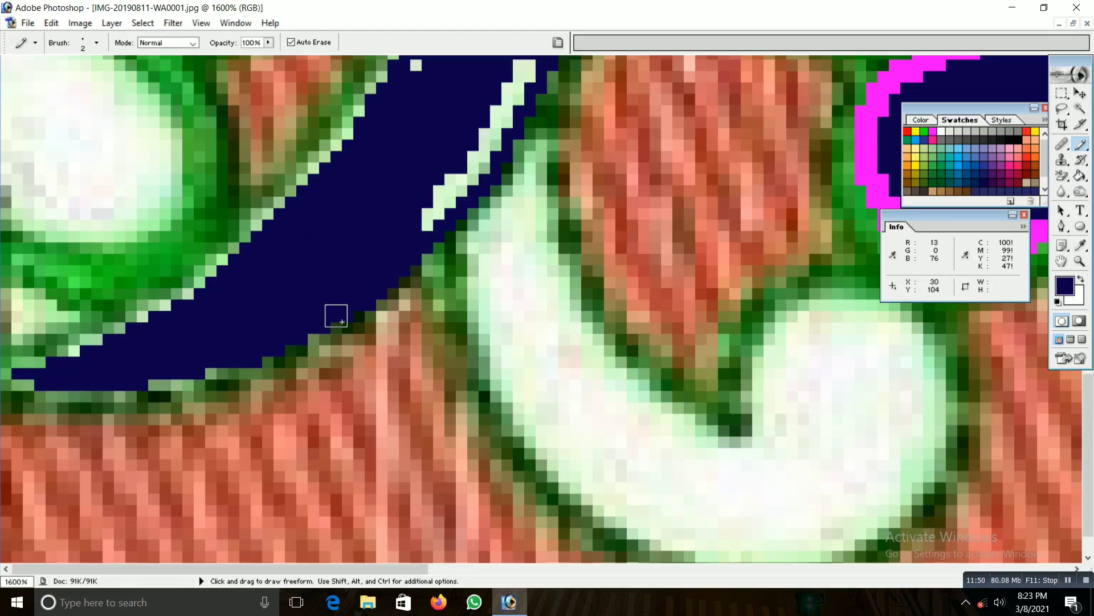
pyautogui.scroll(3, 337, 316)
pyautogui.moveTo(410, 296)
pyautogui.mouseDown()
pyautogui.moveTo(430, 296)
pyautogui.moveTo(521, 146)
pyautogui.moveTo(491, 221)
pyautogui.mouseUp()
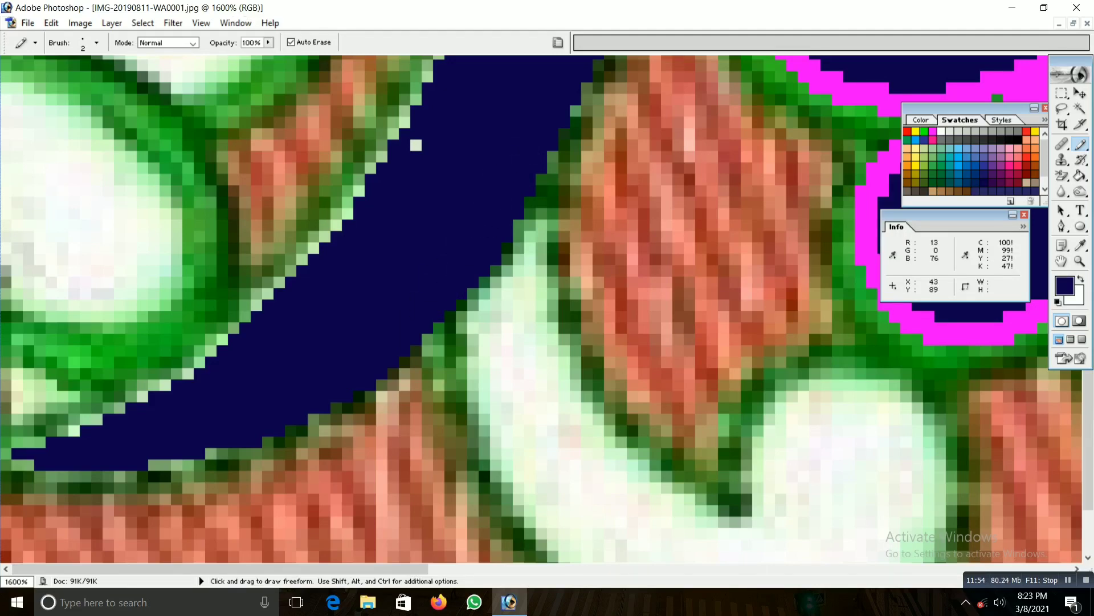
pyautogui.click(420, 146)
# - Zoom out to view the whole embroidery motif
pyautogui.scroll(3, 420, 220)
pyautogui.scroll(2, 586, 220)
pyautogui.scroll(1, 484, 318)
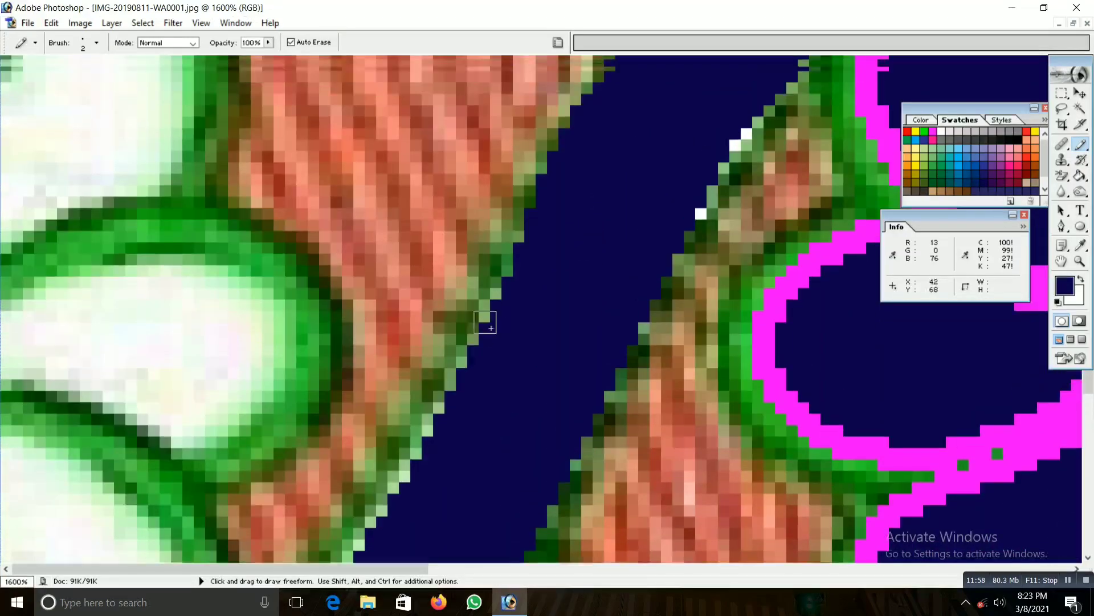
pyautogui.scroll(3, 661, 224)
pyautogui.hotkey('ctrl', '-')
pyautogui.hotkey('ctrl', '-')
pyautogui.hotkey('ctrl', '-')
pyautogui.hotkey('ctrl', '-')
pyautogui.hotkey('ctrl', '-')
pyautogui.hotkey('ctrl', '-')
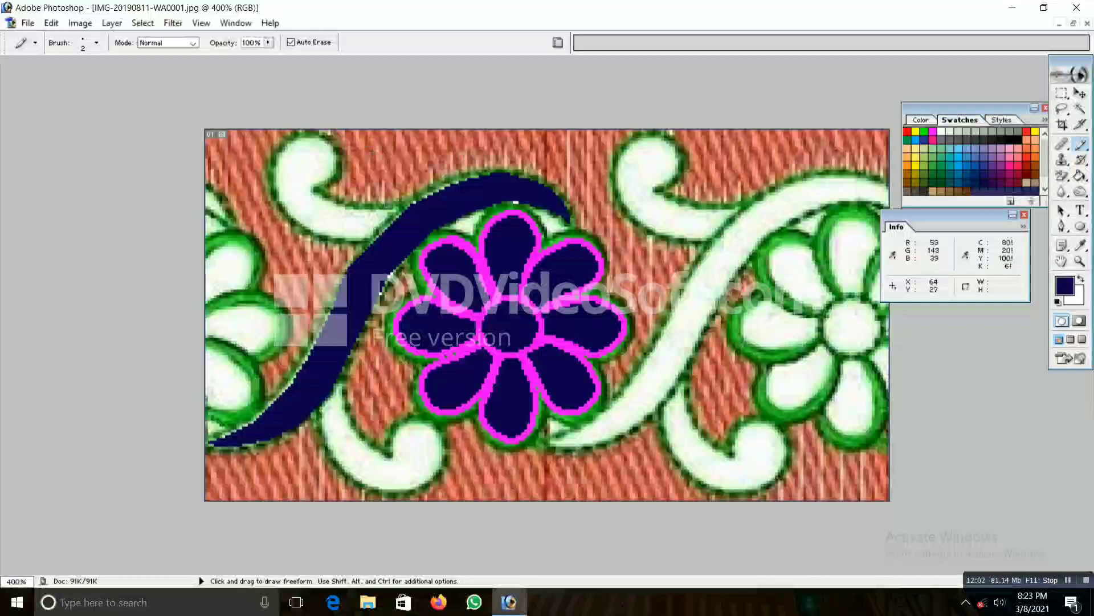
pyautogui.hotkey('ctrl', '-')
pyautogui.hotkey('ctrl', '+')
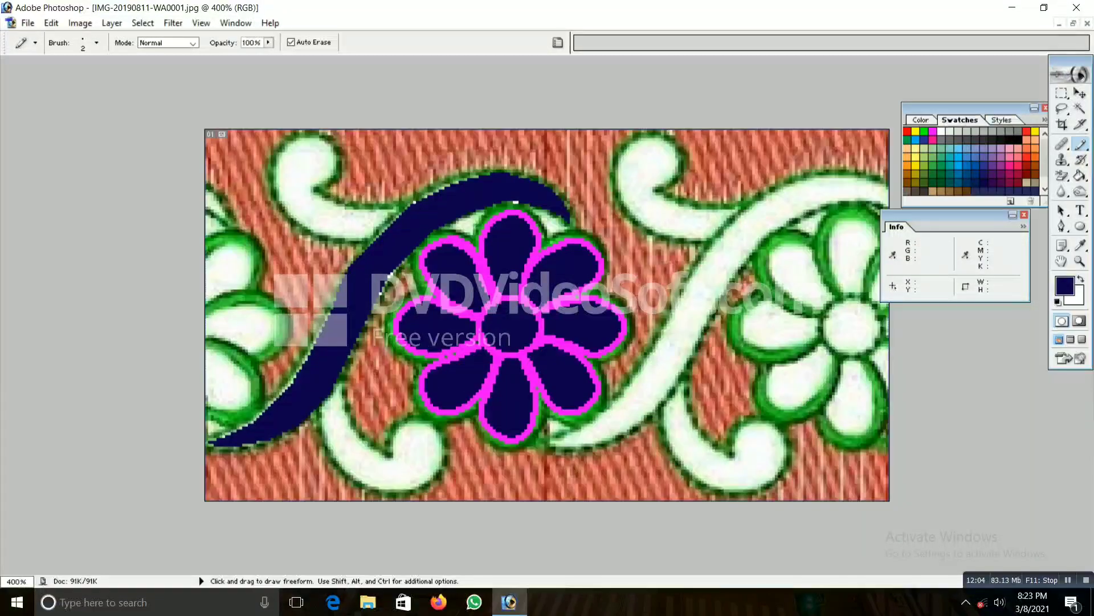
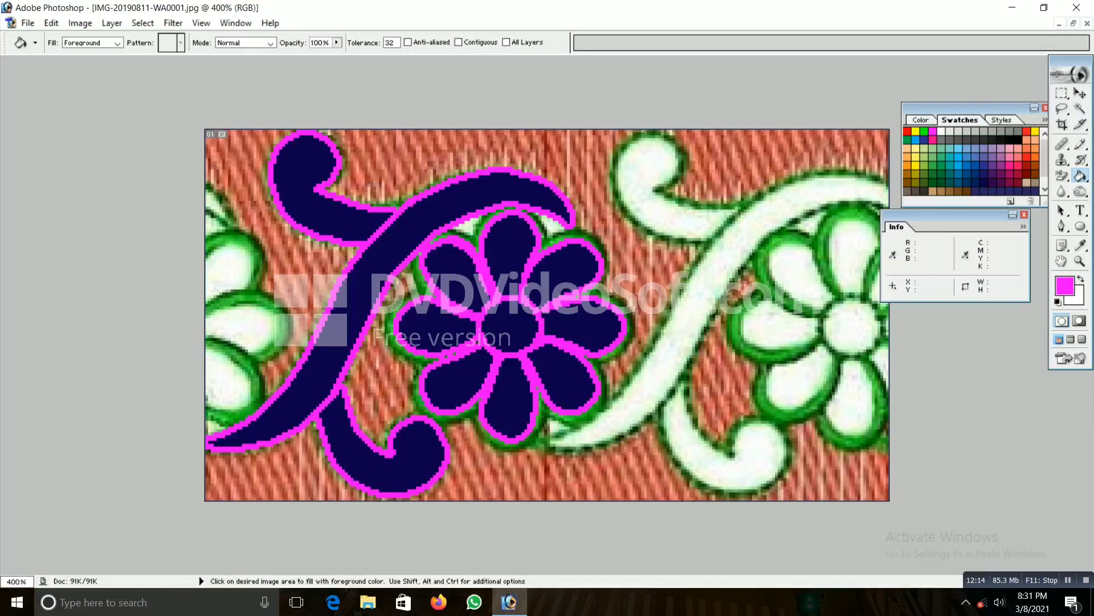
# - Magic Wand-select the navy-and-magenta motif and Alt-drag copies to the right and left edges
pyautogui.press('w')
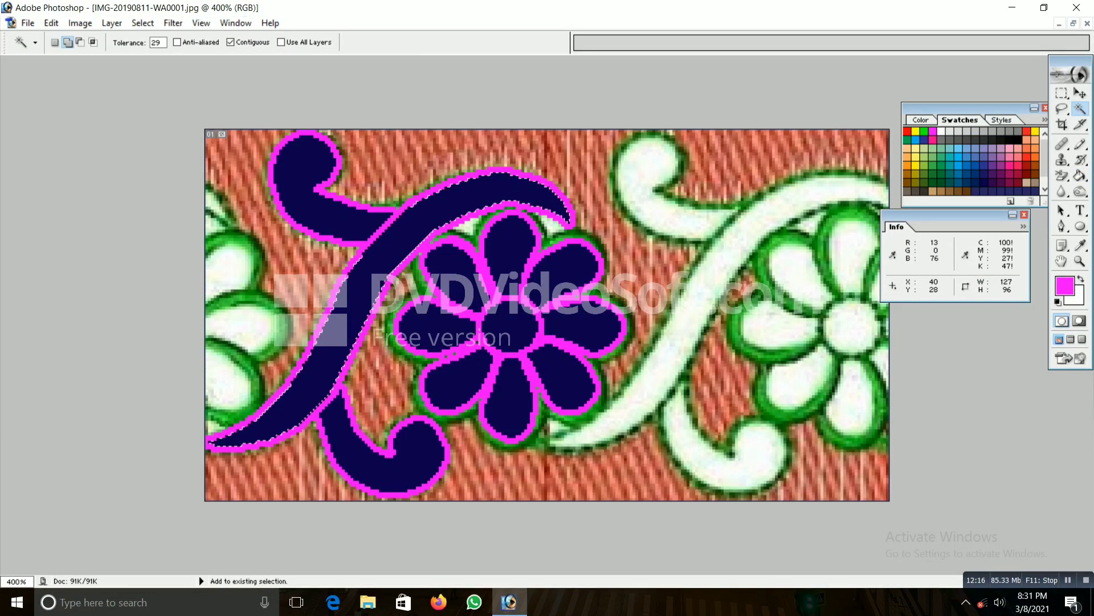
pyautogui.keyDown('shift'); pyautogui.click(319, 189); pyautogui.keyUp('shift')
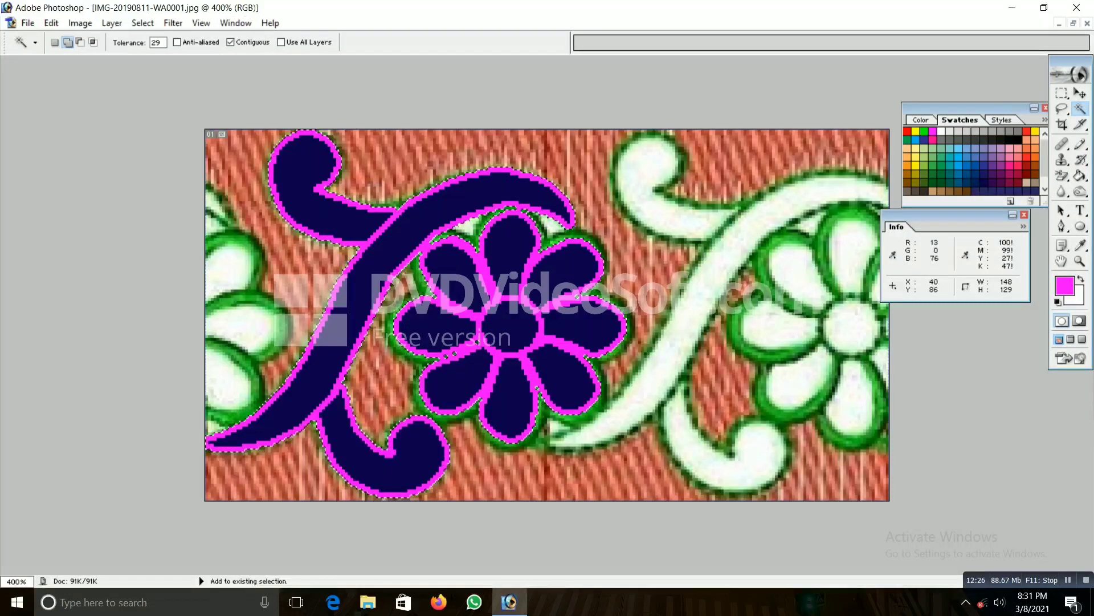
pyautogui.moveTo(401, 291)
pyautogui.mouseDown()
pyautogui.moveTo(650, 280)
pyautogui.moveTo(672, 292)
pyautogui.mouseUp()
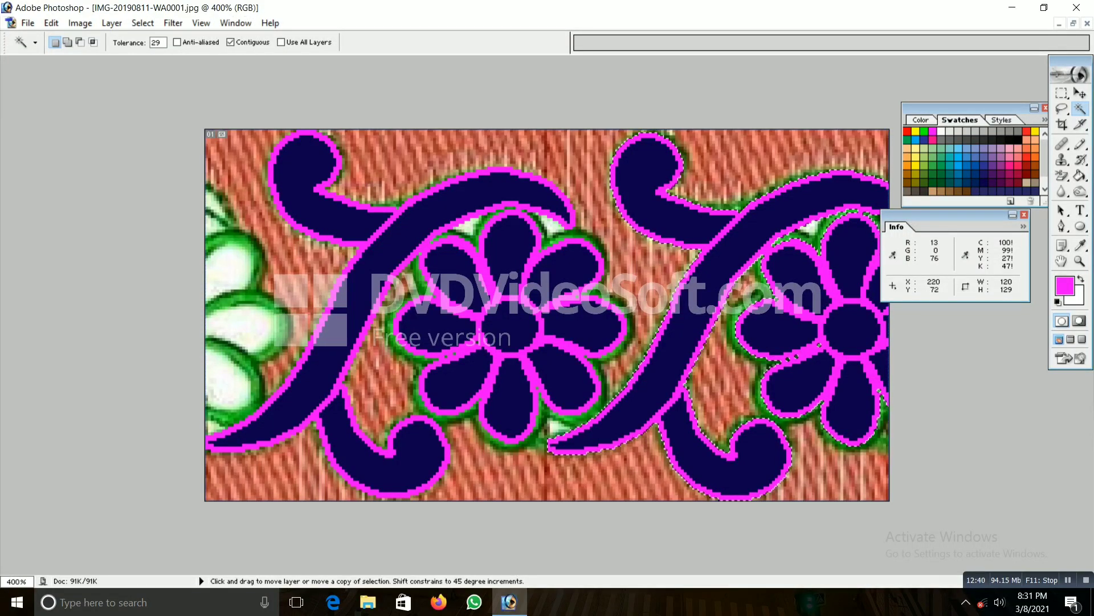
pyautogui.moveTo(725, 285)
pyautogui.mouseDown()
pyautogui.moveTo(283, 261)
pyautogui.moveTo(227, 286)
pyautogui.mouseUp()
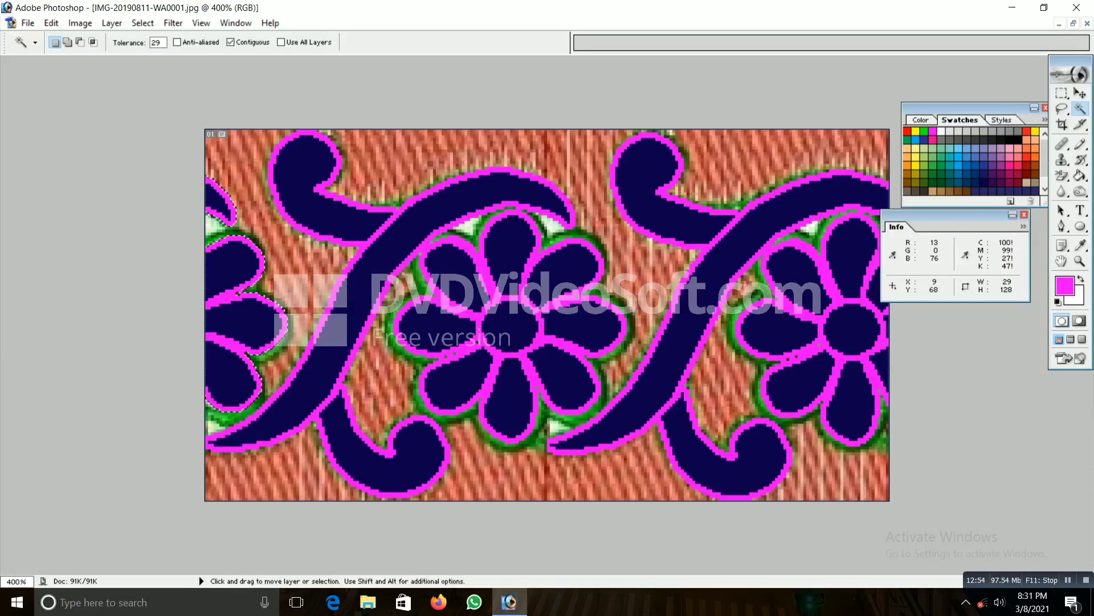
# - Deselect, fit the whole strip in view, and reselect all the navy-and-magenta motif shapes
pyautogui.hotkey('ctrl', 'd')
pyautogui.hotkey('ctrl', '-')
pyautogui.hotkey('ctrl', '-')
pyautogui.hotkey('ctrl', '-')
pyautogui.hotkey('ctrl', '+')
pyautogui.hotkey('ctrl', '+')
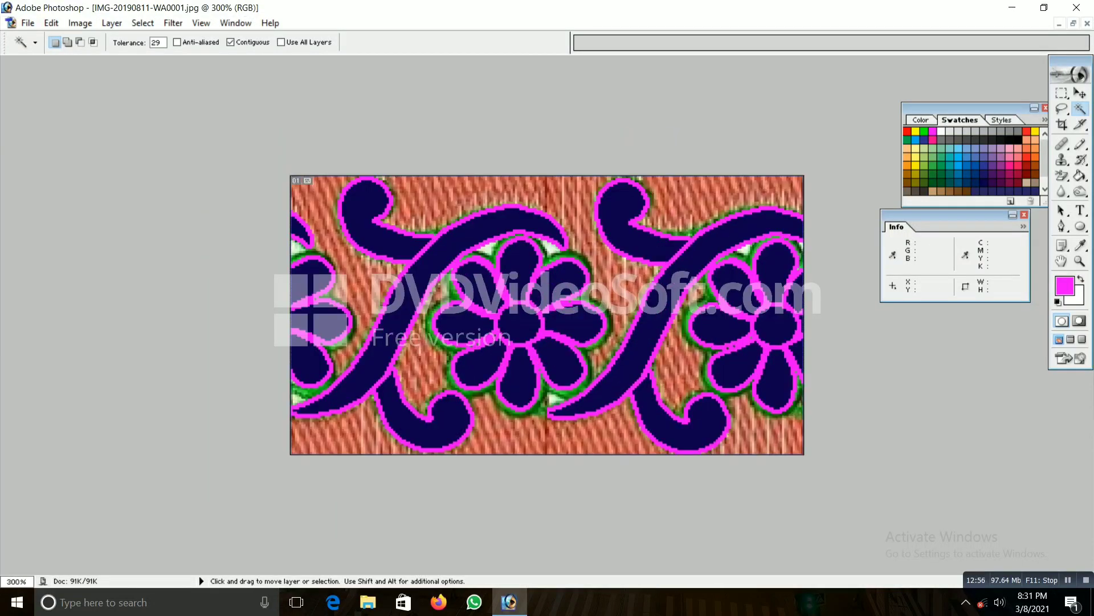
pyautogui.hotkey('ctrl', '+')
pyautogui.hotkey('ctrl', '+')
pyautogui.hotkey('ctrl', '0')
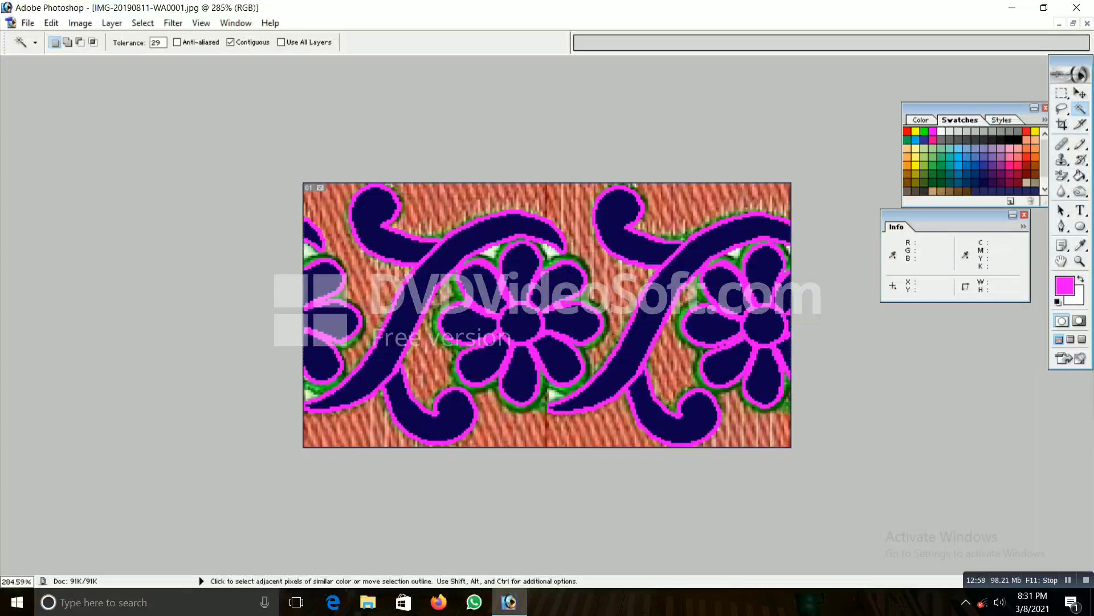
pyautogui.click(379, 240)
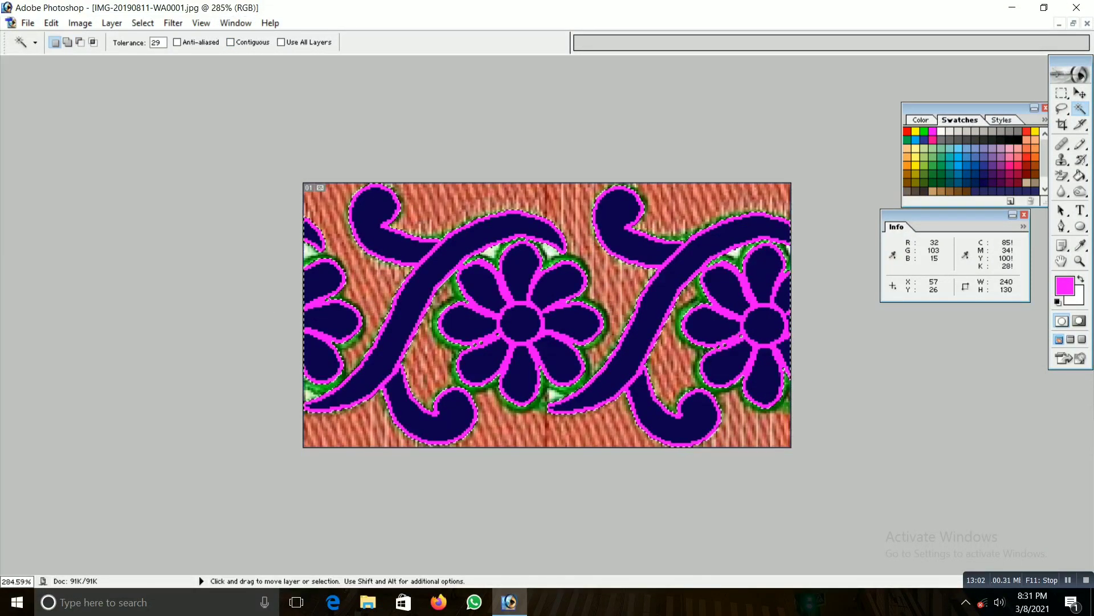
# - Create a new 240 by 130 pixel document and paste the copied motifs into it
pyautogui.hotkey('ctrl', 'n')
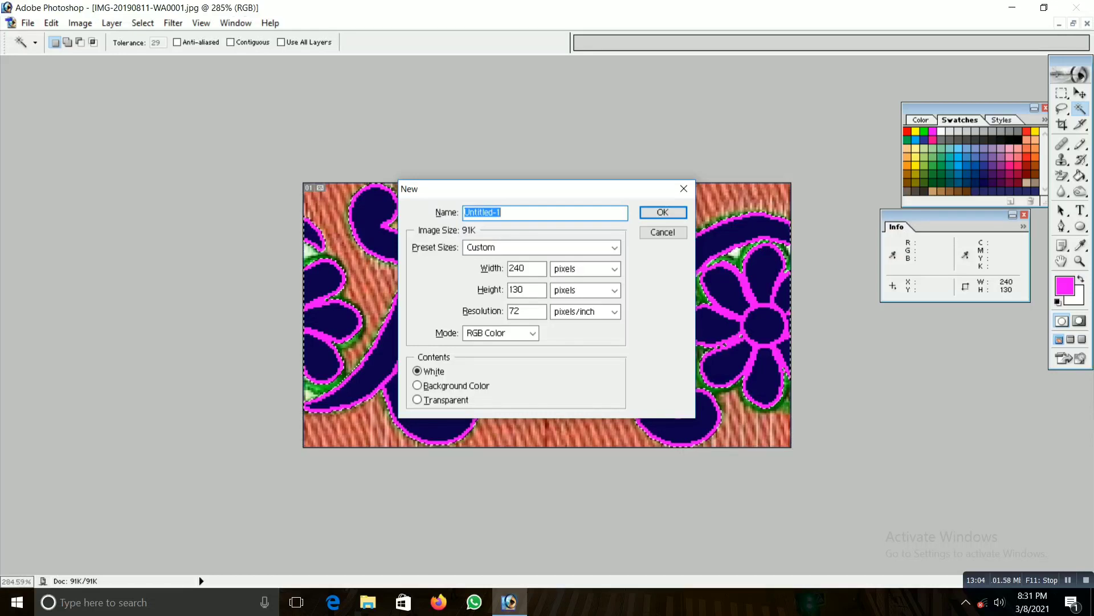
pyautogui.press('Tab')
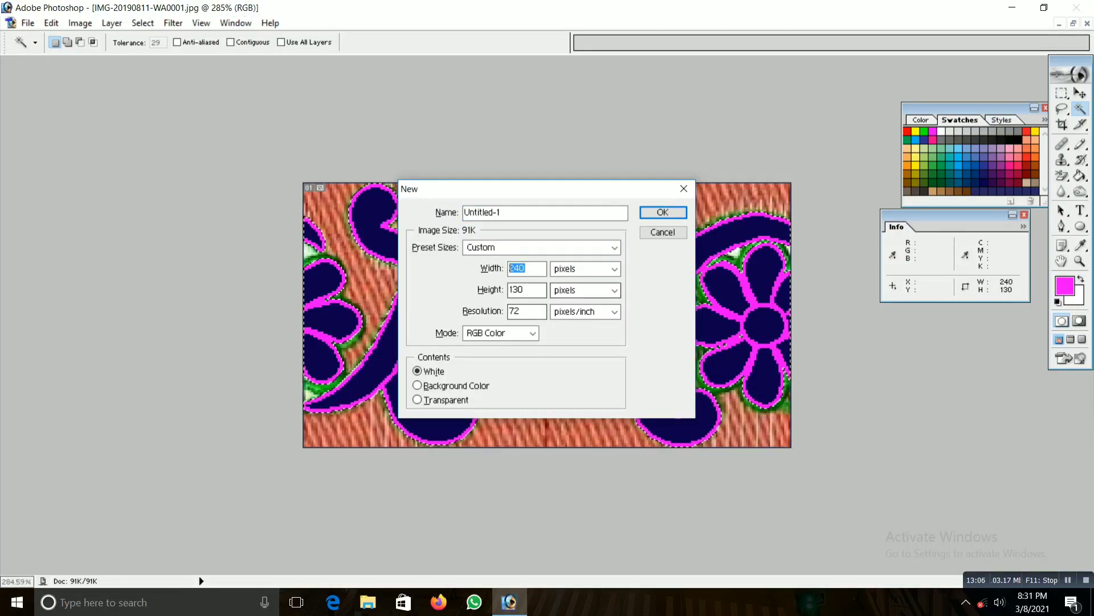
pyautogui.press('Tab')
pyautogui.press('Return')
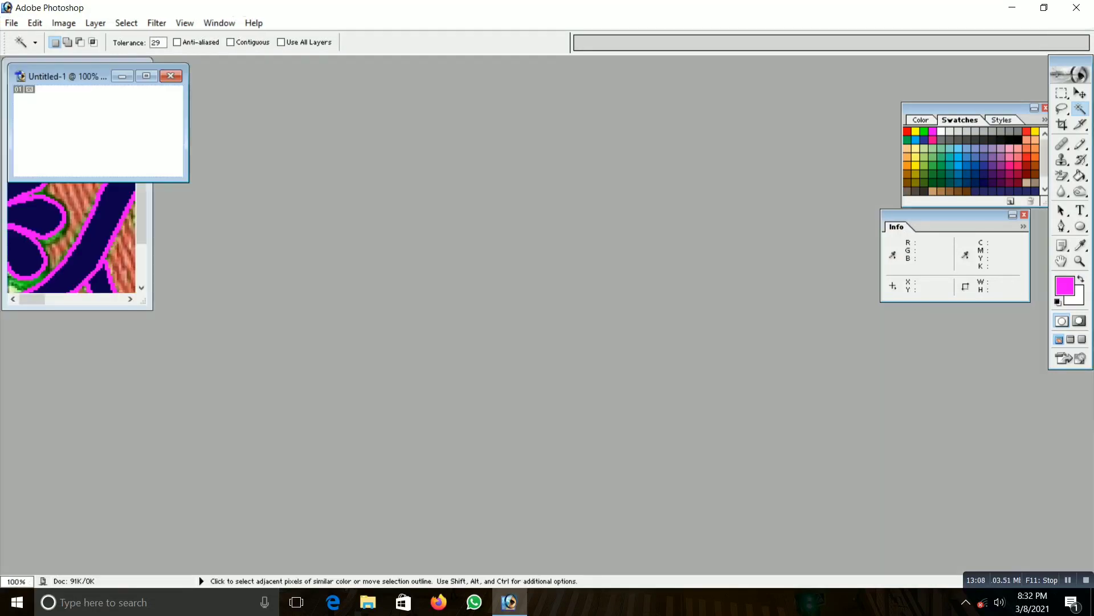
pyautogui.hotkey('ctrl', '0')
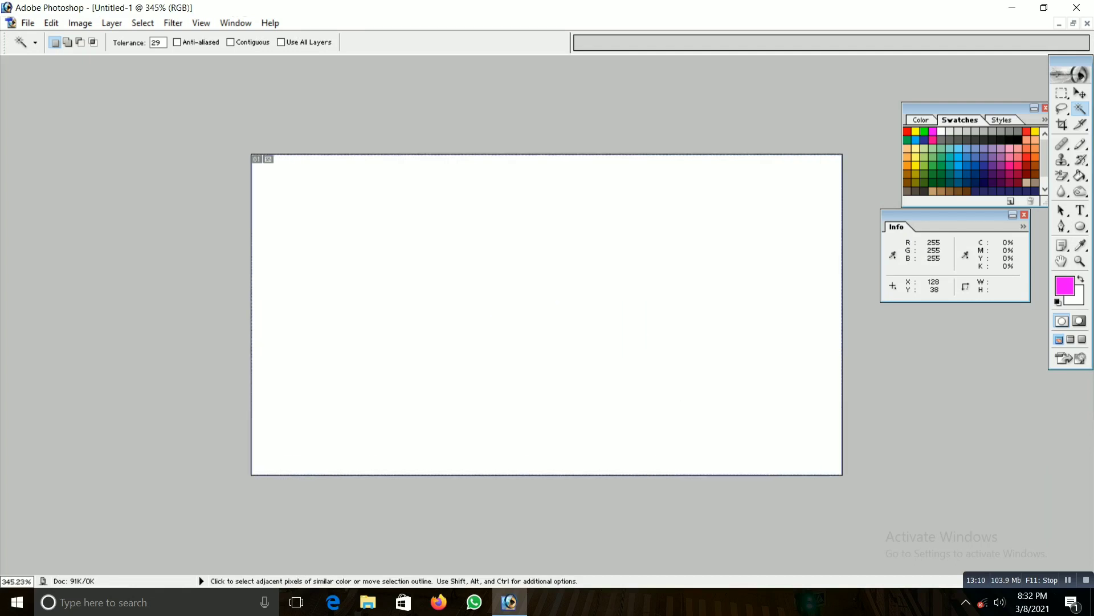
pyautogui.hotkey('ctrl', 'v')
pyautogui.hotkey('ctrl', '0')
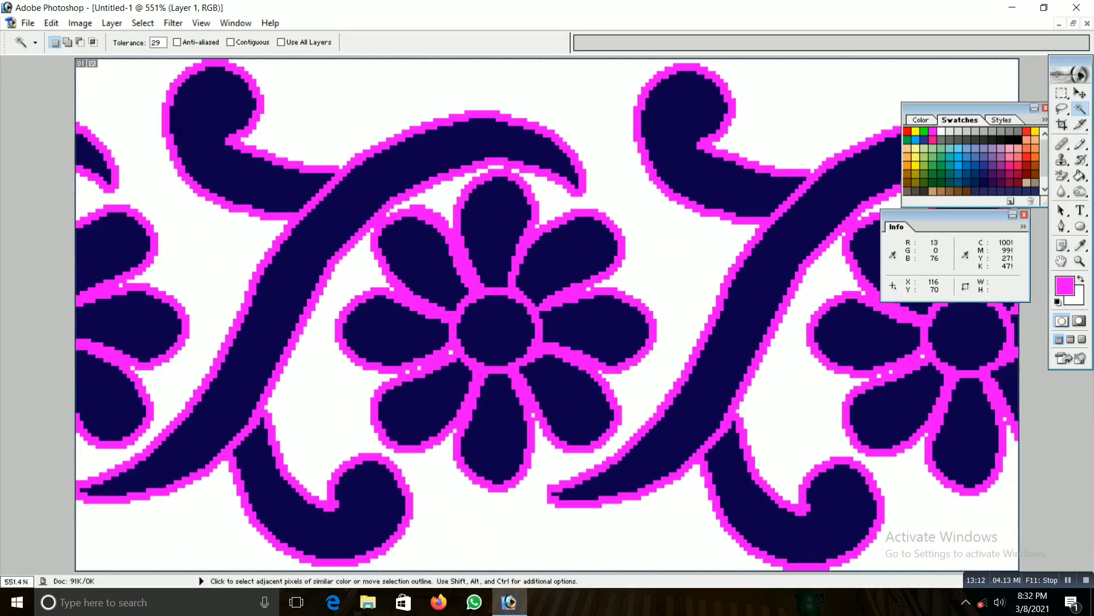
# - Switch to the Paint Bucket and compare the motifs with and without their magenta outlines
pyautogui.press('g')
pyautogui.press('alt')
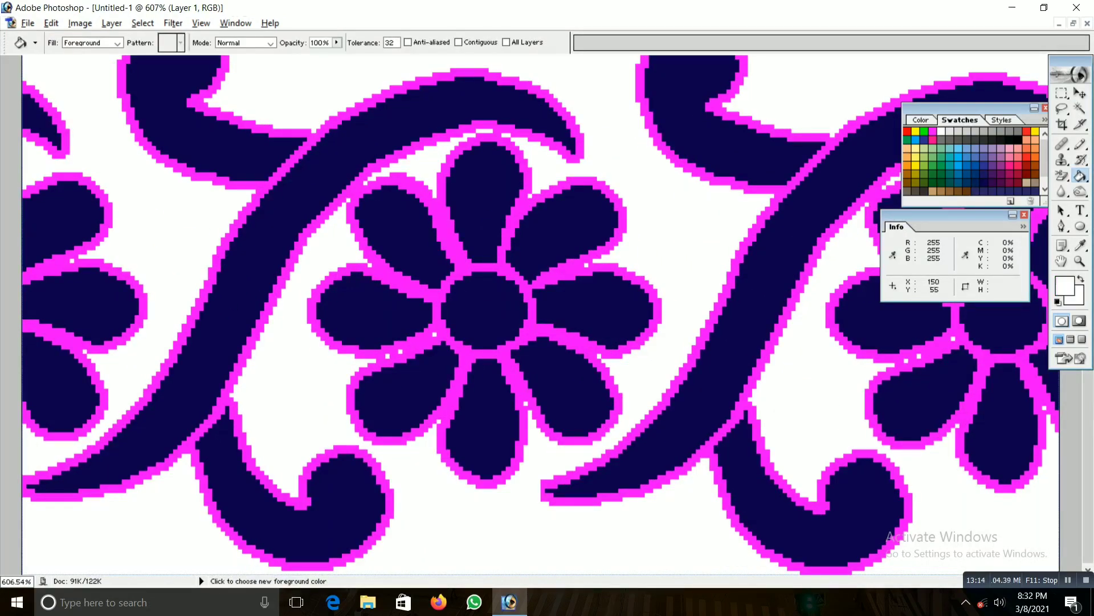
pyautogui.hotkey('ctrl', 'z')
pyautogui.hotkey('ctrl', '-')
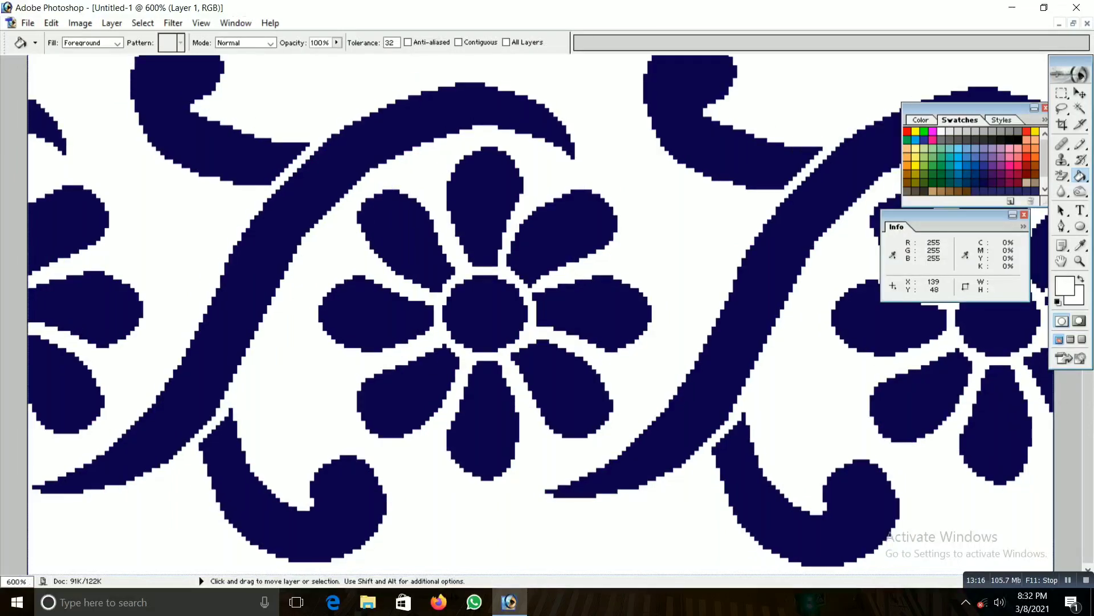
pyautogui.hotkey('ctrl', '-')
pyautogui.hotkey('ctrl', '-')
pyautogui.hotkey('ctrl', '-')
pyautogui.hotkey('ctrl', '-')
pyautogui.hotkey('ctrl', '+')
pyautogui.hotkey('ctrl', '+')
pyautogui.hotkey('ctrl', '+')
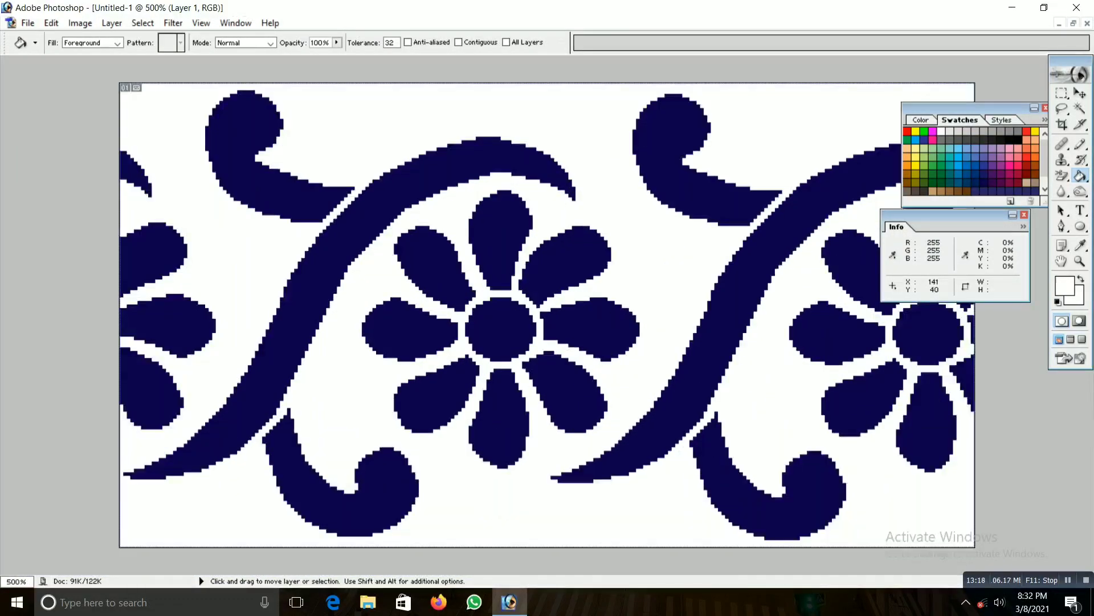
pyautogui.hotkey('ctrl', 'z')
pyautogui.hotkey('ctrl', '+')
pyautogui.hotkey('ctrl', '+')
pyautogui.hotkey('ctrl', '+')
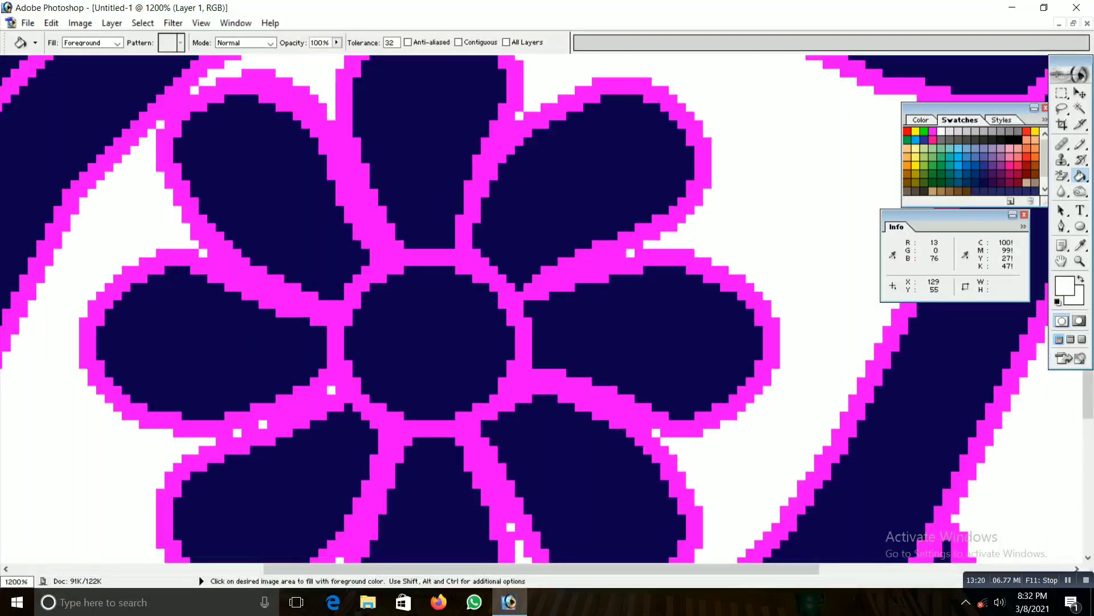
pyautogui.scroll(2, 513, 308)
pyautogui.hotkey('ctrl', '-')
pyautogui.hotkey('ctrl', '-')
pyautogui.hotkey('ctrl', '-')
pyautogui.hotkey('ctrl', '-')
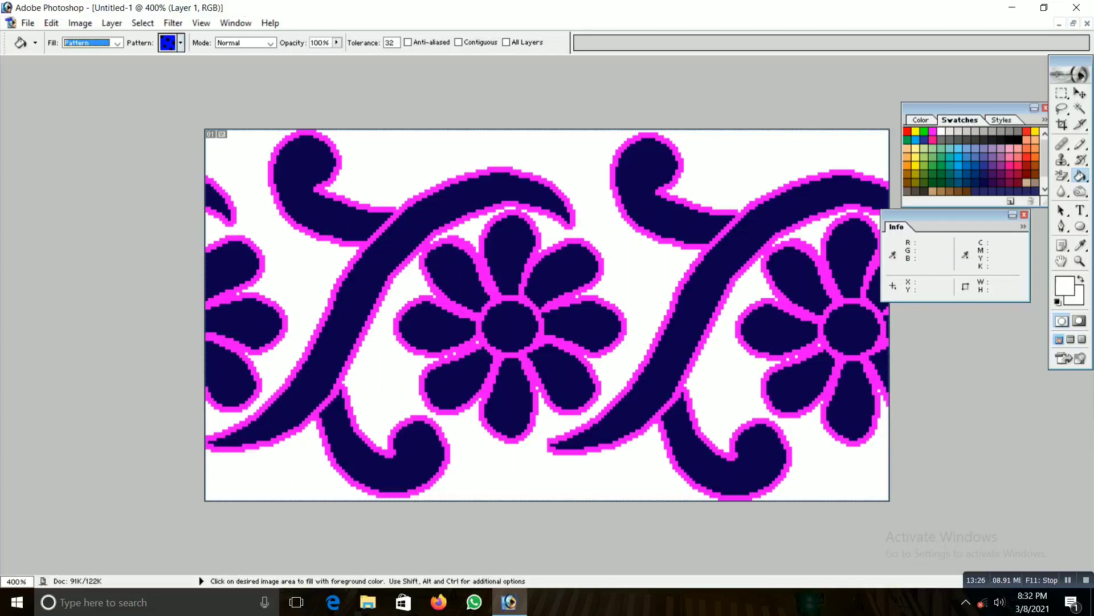
# - Trial-fill the background with a blue diagonal pattern, then fill the navy shapes with a blue dotted pattern
pyautogui.click(180, 42)
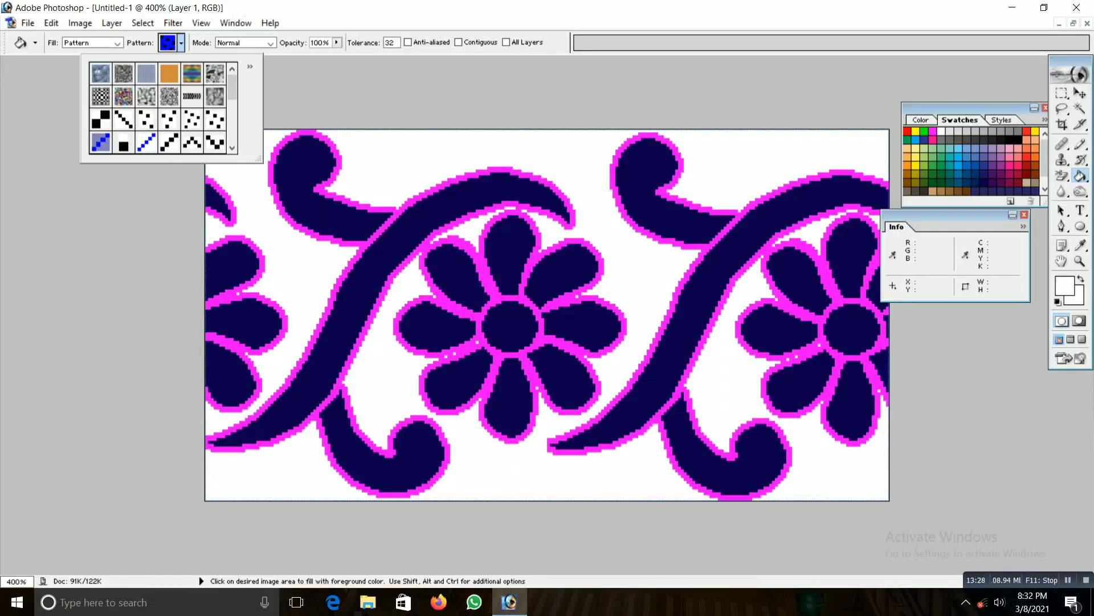
pyautogui.click(362, 171)
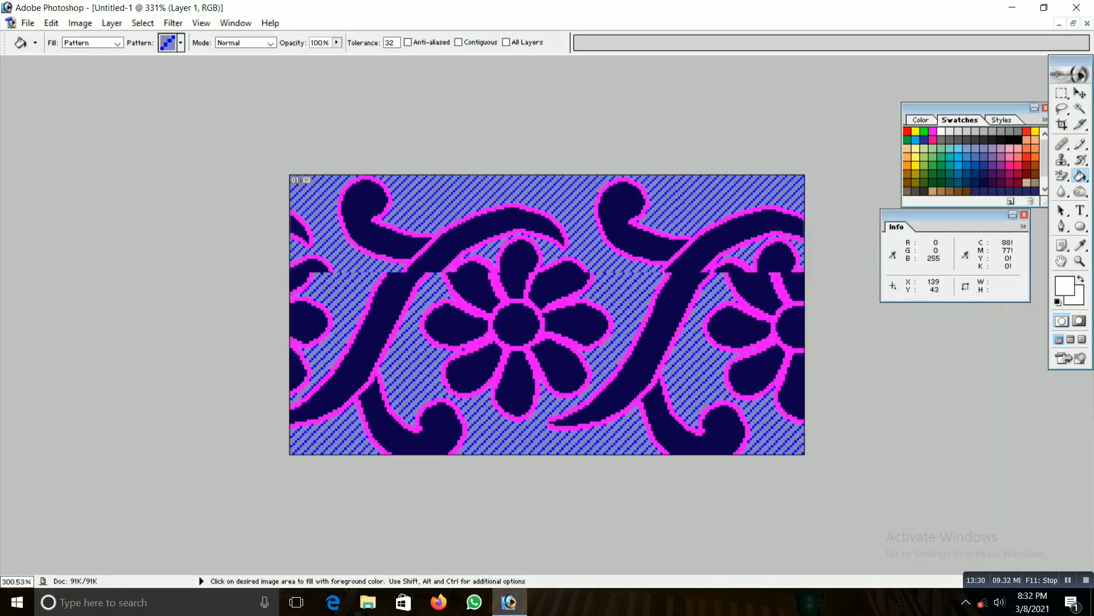
pyautogui.hotkey('ctrl', '+')
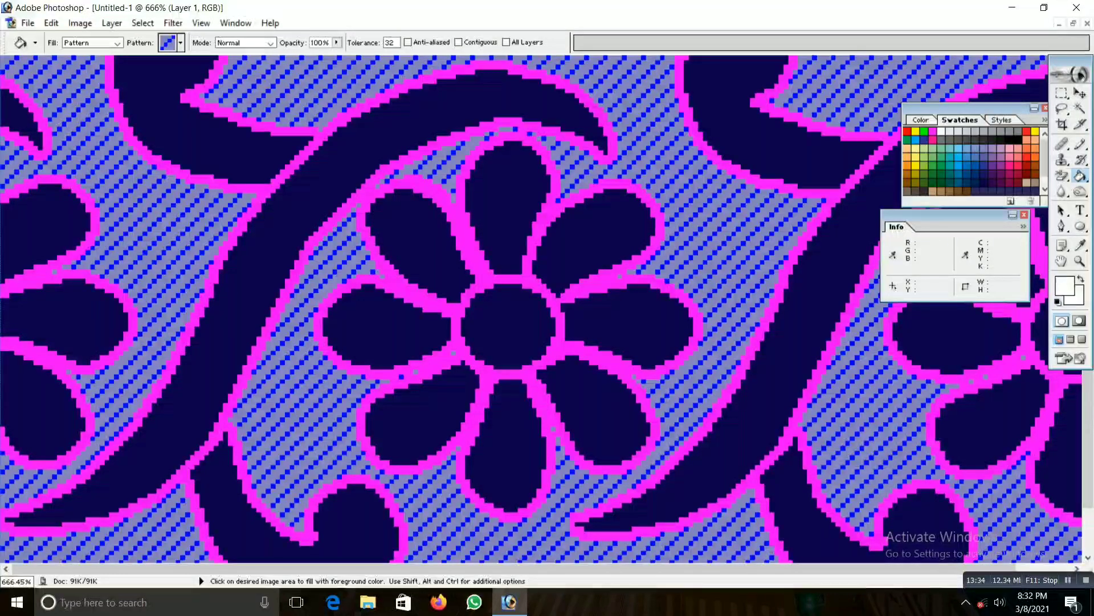
pyautogui.click(181, 42)
pyautogui.scroll(-1, 163, 108)
pyautogui.scroll(-1, 162, 108)
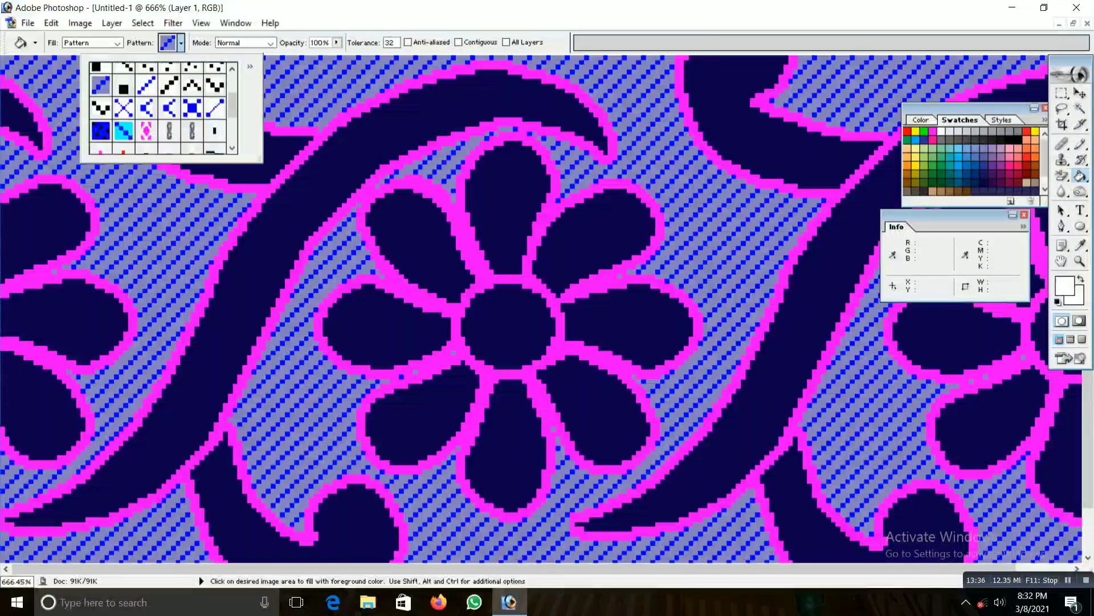
pyautogui.click(241, 228)
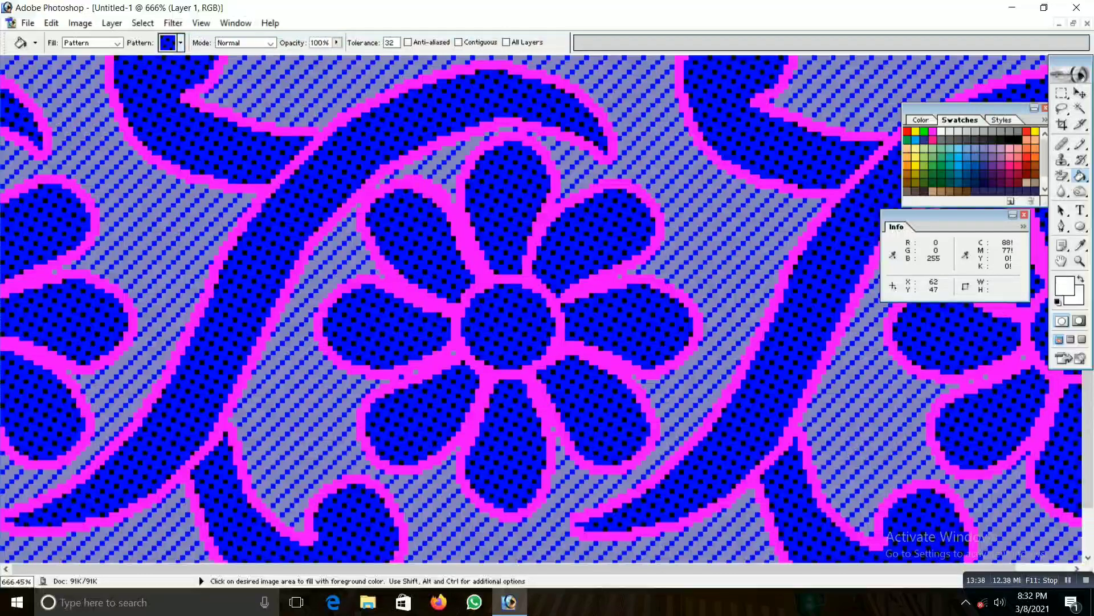
pyautogui.hotkey('ctrl', '-')
pyautogui.hotkey('ctrl', '-')
pyautogui.hotkey('ctrl', '-')
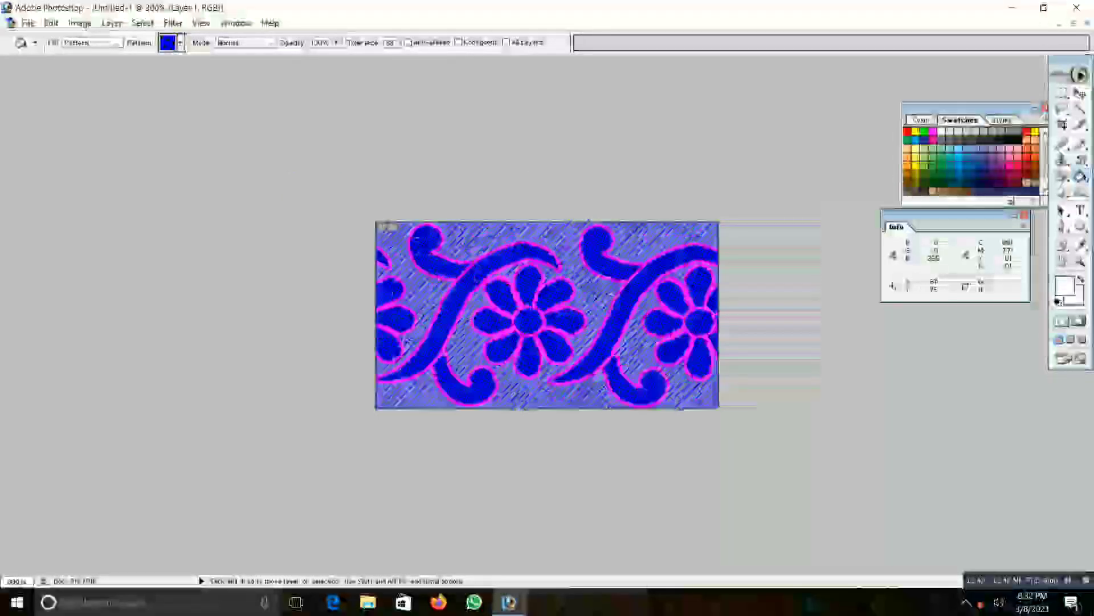
# - Undo the trial fills, restore the dotted navy fill, and set the fill back to Foreground
pyautogui.hotkey('ctrl', 'alt', 'z')
pyautogui.hotkey('ctrl', 'alt', 'z')
pyautogui.hotkey('ctrl', '+')
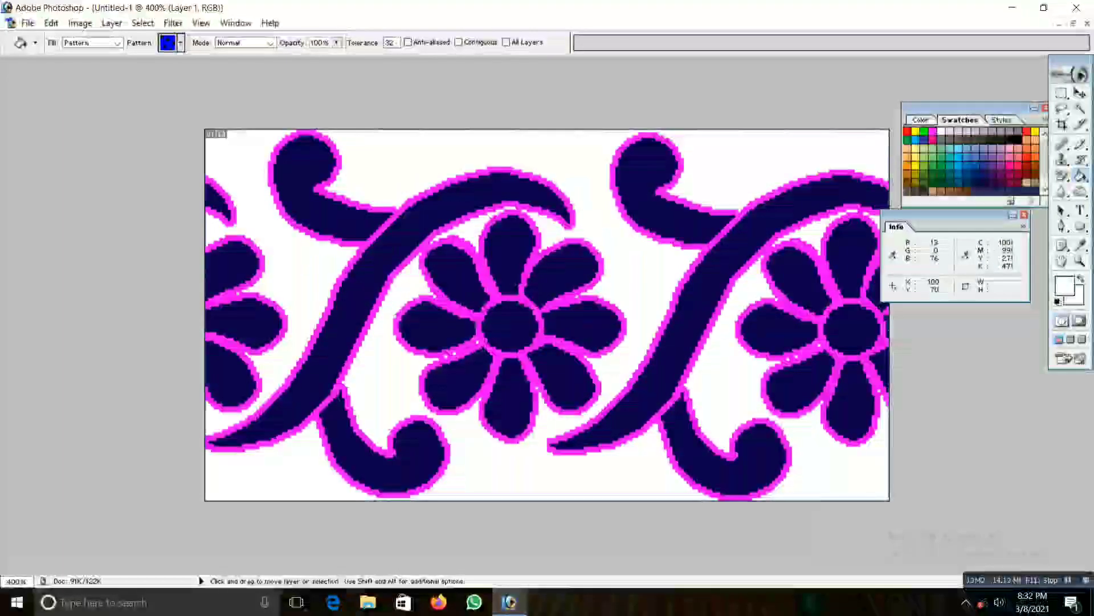
pyautogui.hotkey('ctrl', '+')
pyautogui.hotkey('ctrl', '+')
pyautogui.hotkey('ctrl', 'shift', 'z')
pyautogui.hotkey('ctrl', 'shift', 'z')
pyautogui.scroll(-1, 541, 313)
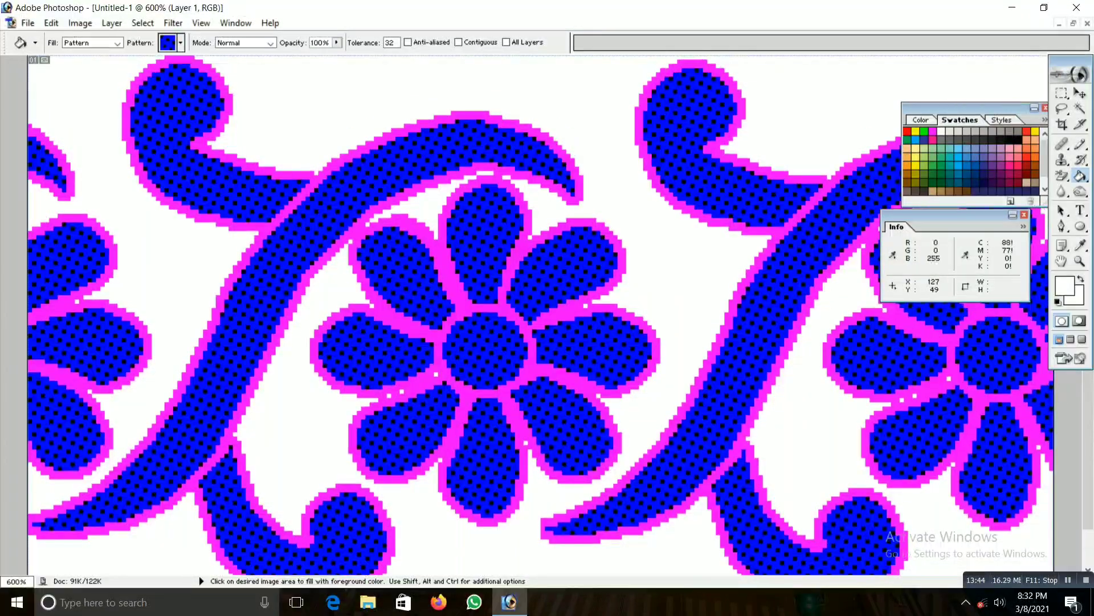
pyautogui.hotkey('ctrl', '+')
pyautogui.hotkey('ctrl', '+')
pyautogui.hotkey('ctrl', '+')
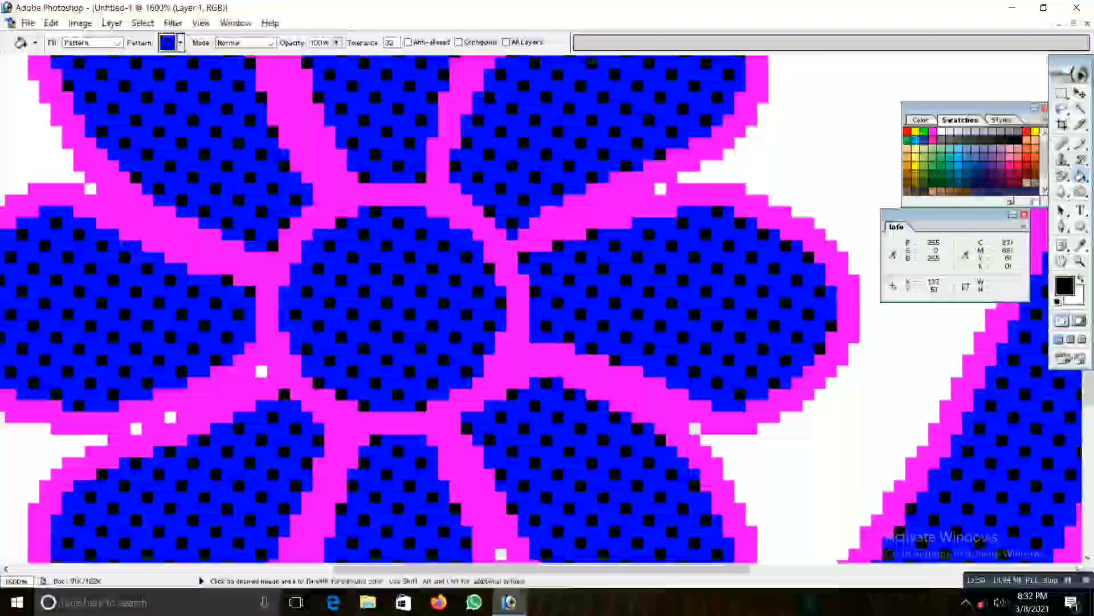
pyautogui.click(268, 319)
pyautogui.hotkey('ctrl', 'z')
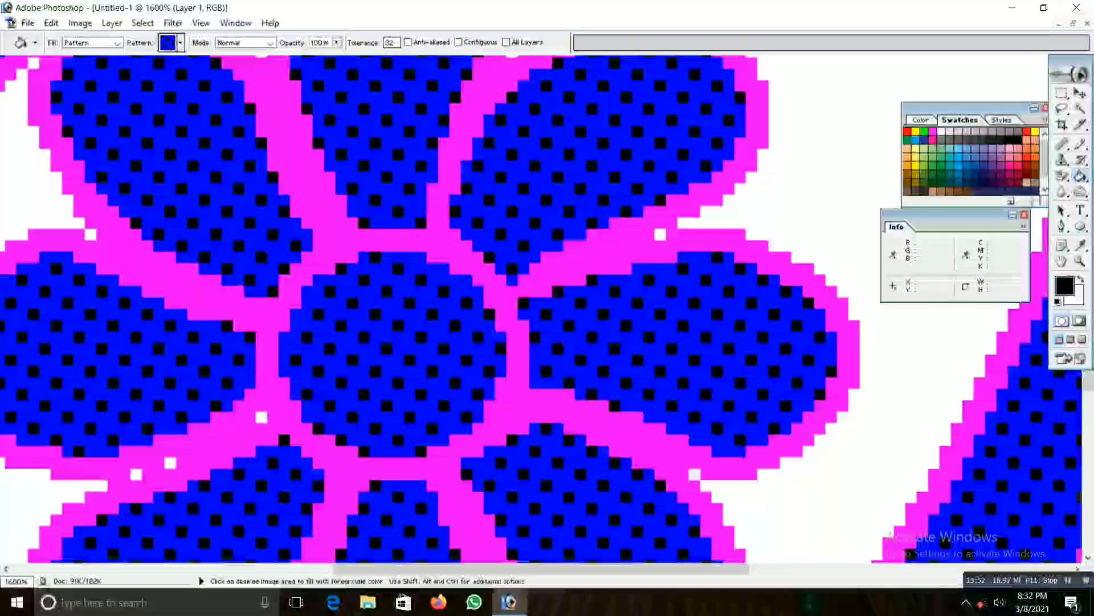
pyautogui.click(91, 42)
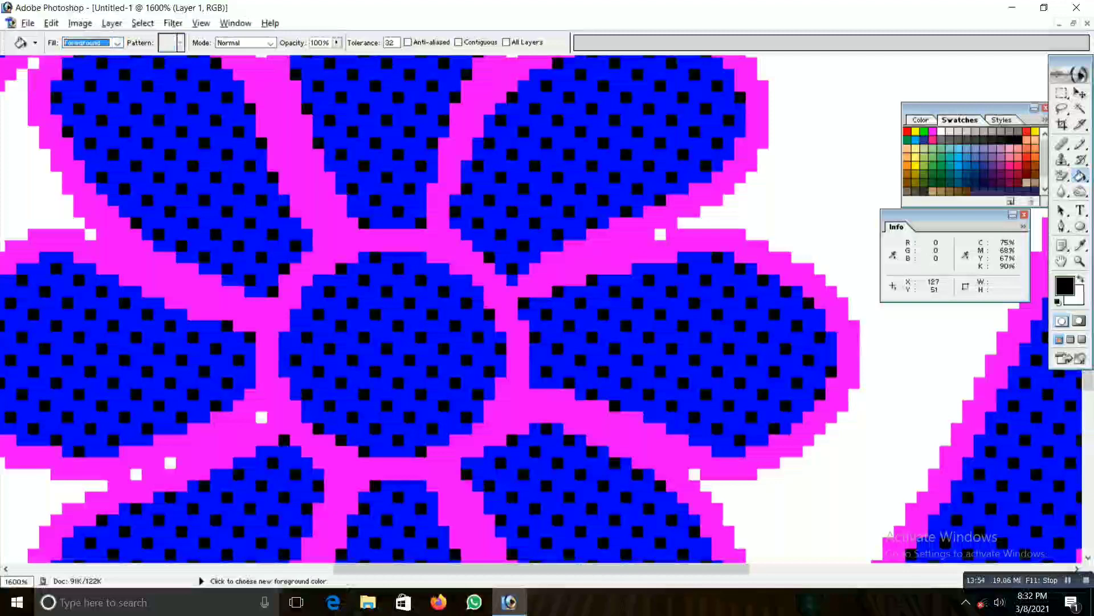
# - Recolour all pink areas black and all blue areas white with the Paint Bucket
pyautogui.click(638, 239)
pyautogui.scroll(1, 684, 285)
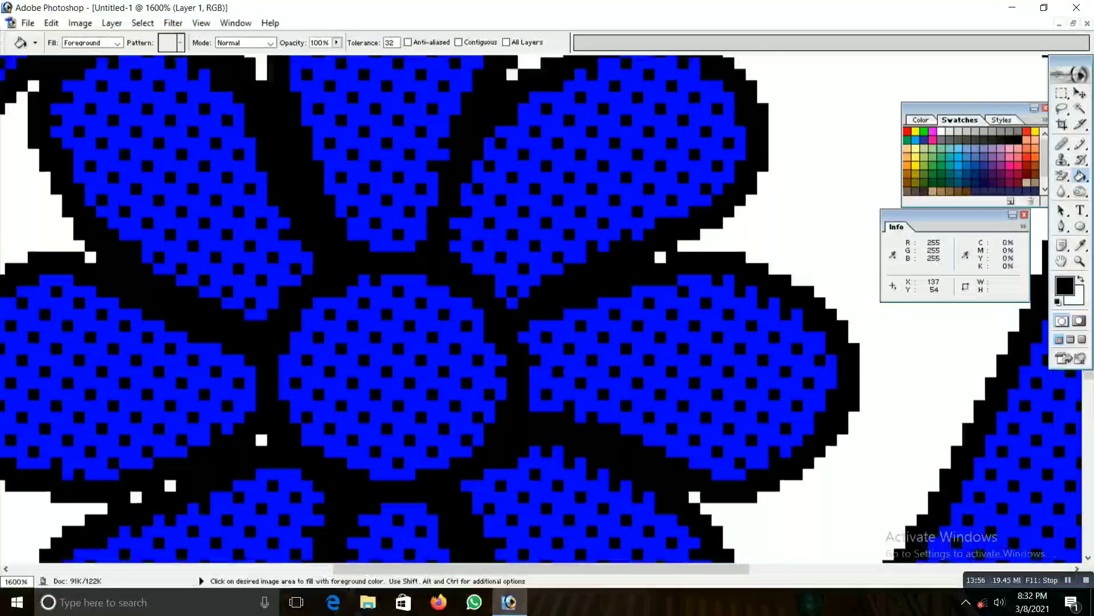
pyautogui.scroll(2, 729, 296)
pyautogui.click(638, 240)
pyautogui.hotkey('ctrl', '-')
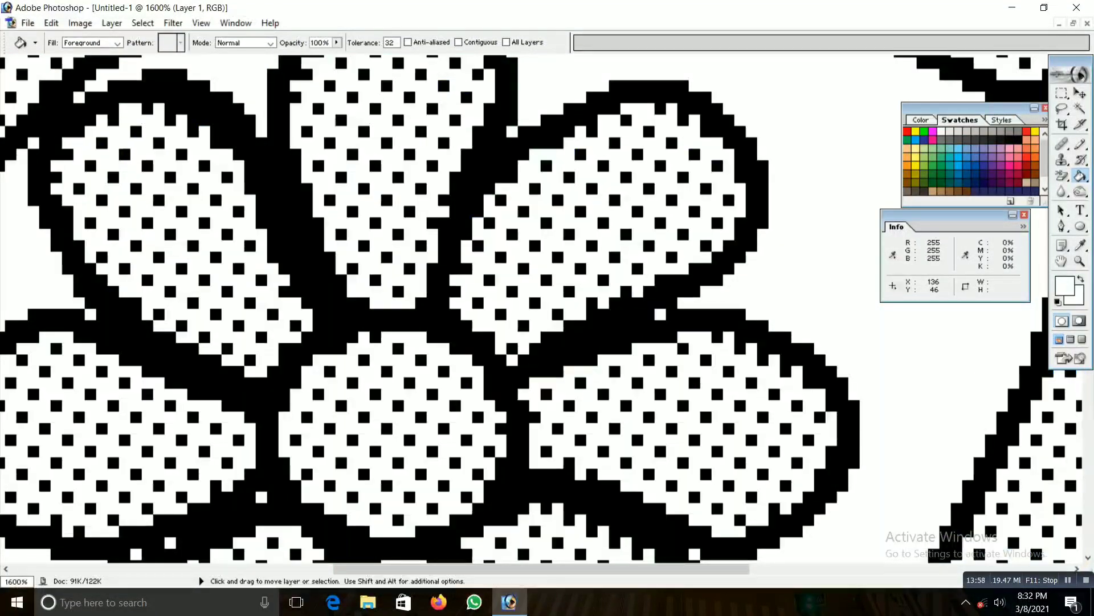
pyautogui.hotkey('ctrl', '-')
pyautogui.hotkey('ctrl', '-')
pyautogui.hotkey('ctrl', '-')
pyautogui.hotkey('ctrl', '-')
pyautogui.hotkey('ctrl', '-')
pyautogui.hotkey('ctrl', '+')
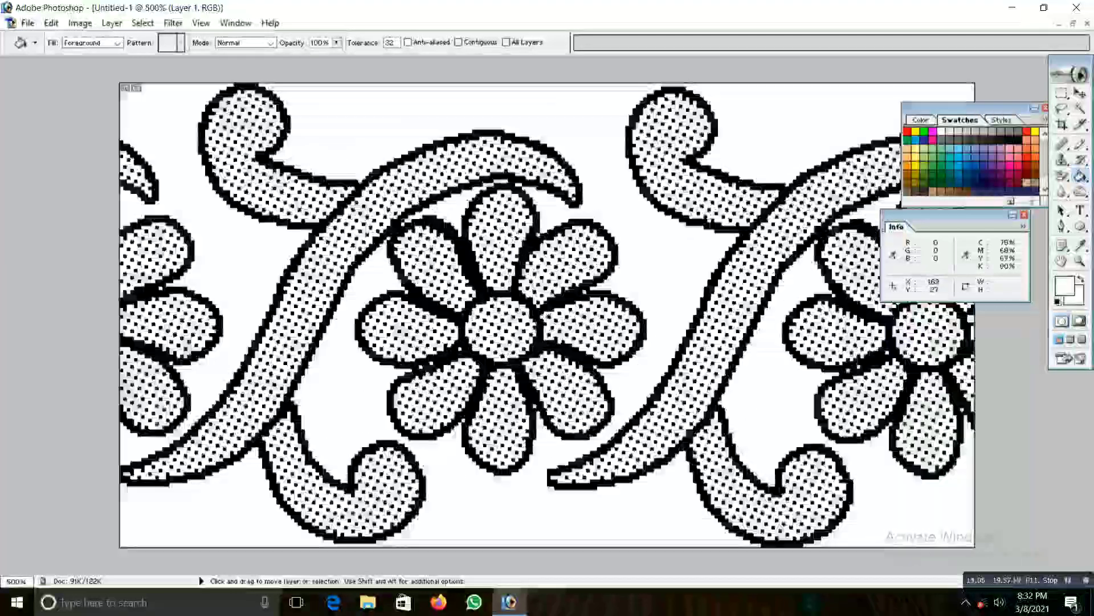
pyautogui.hotkey('ctrl', '+')
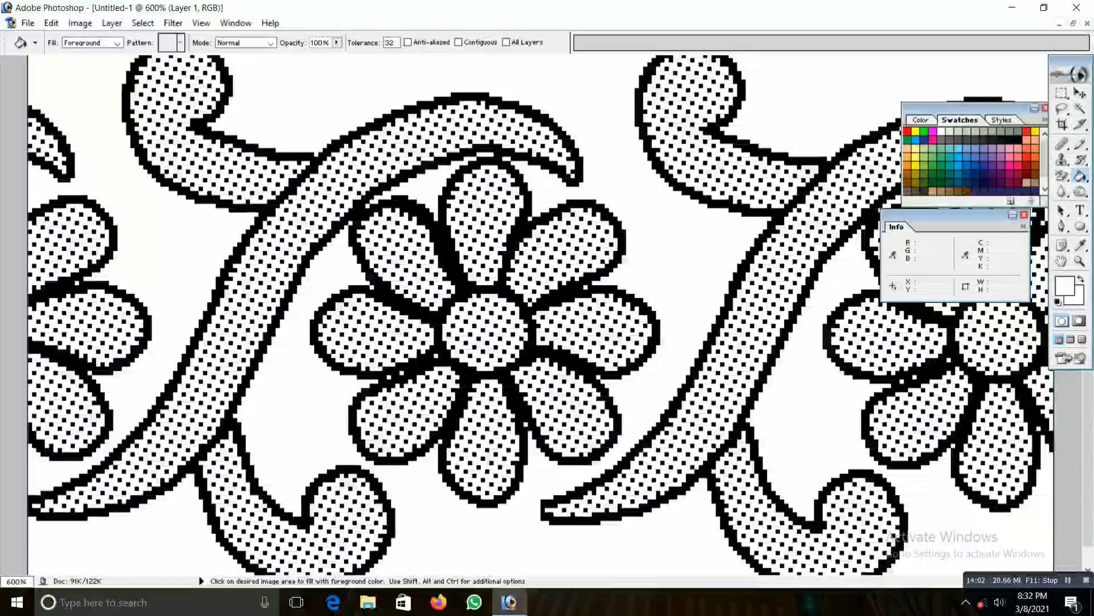
# - Fill the white background with the blue diagonal stripe pattern
pyautogui.click(117, 43)
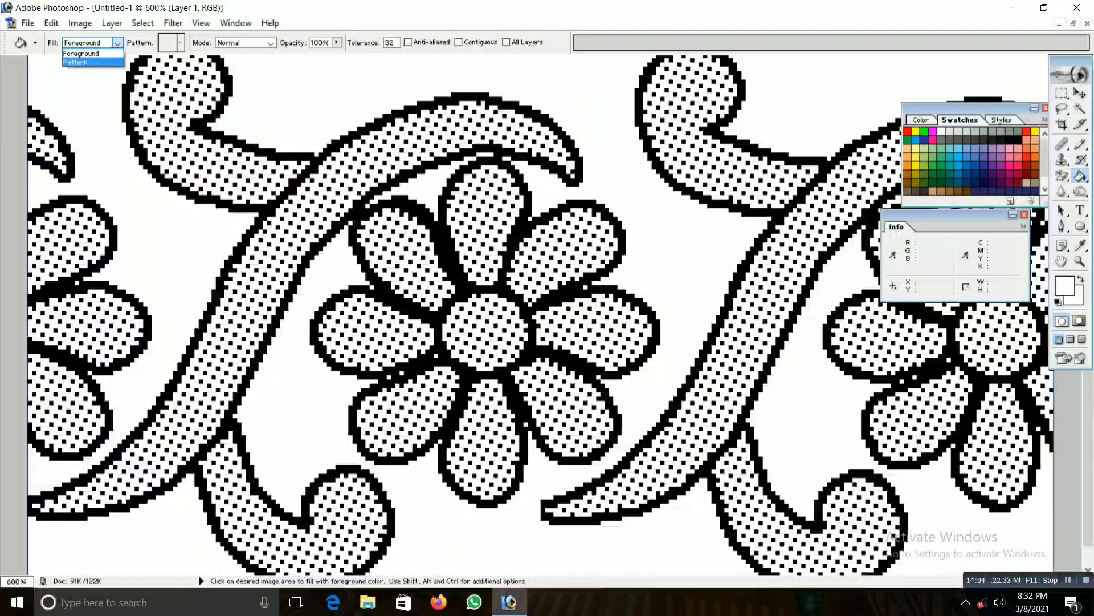
pyautogui.click(181, 43)
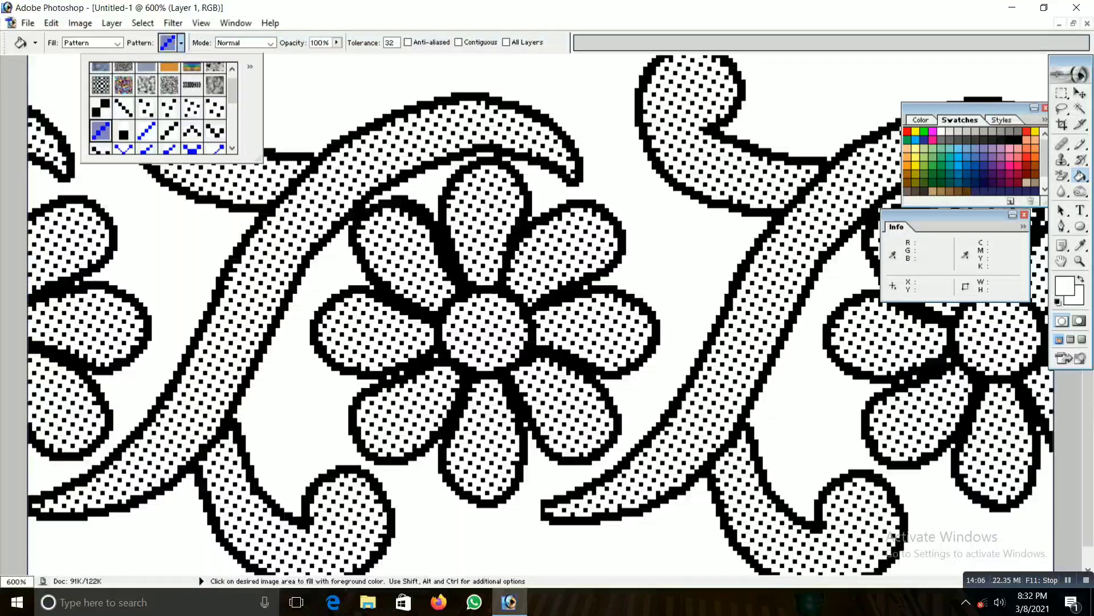
pyautogui.click(510, 158)
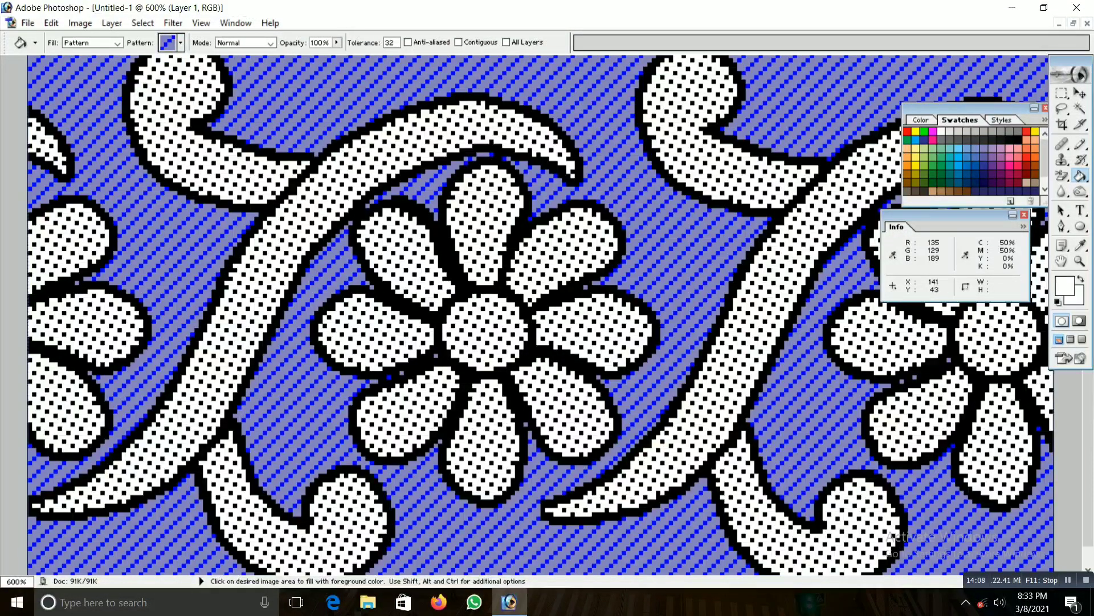
pyautogui.hotkey('ctrl', '+')
pyautogui.hotkey('ctrl', '+')
pyautogui.hotkey('ctrl', '+')
pyautogui.hotkey('ctrl', '+')
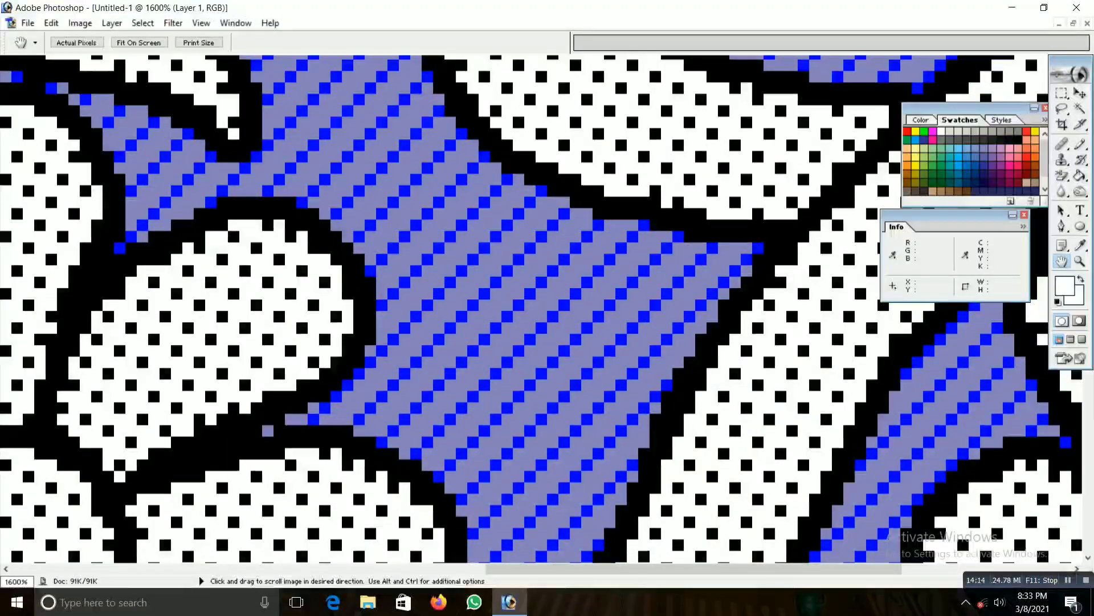
# - Recolour the bright blue stripes white and the purple background black
pyautogui.press('g')
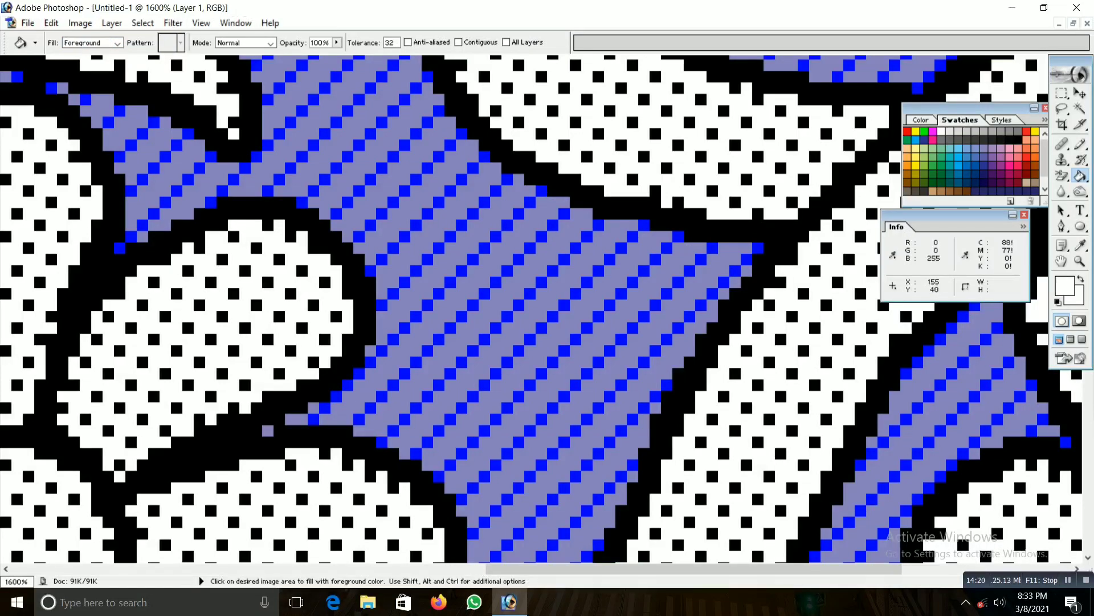
pyautogui.click(713, 248)
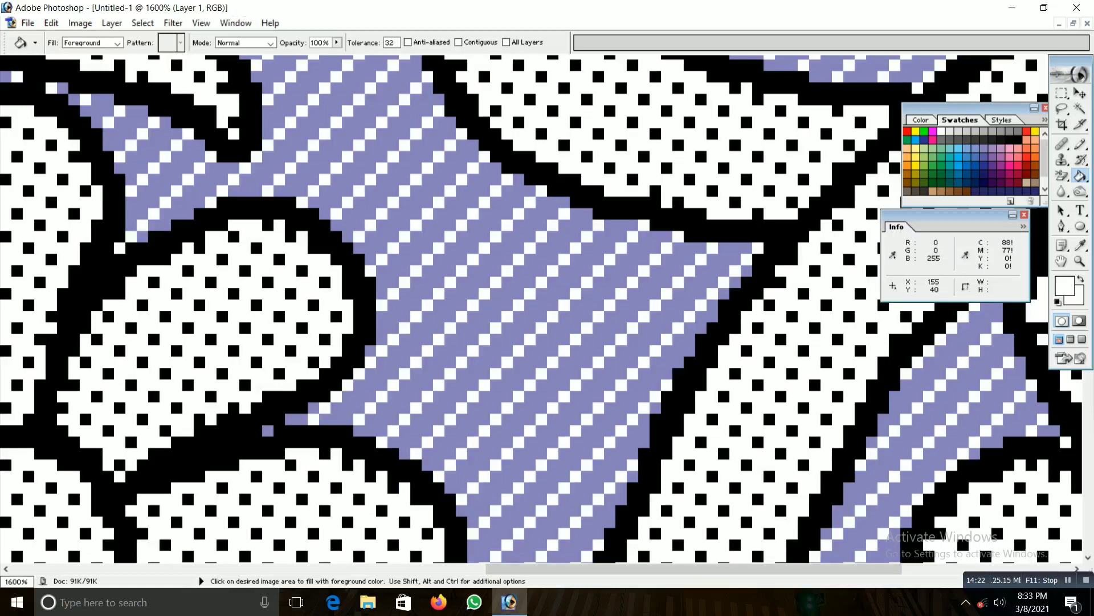
pyautogui.click(713, 248)
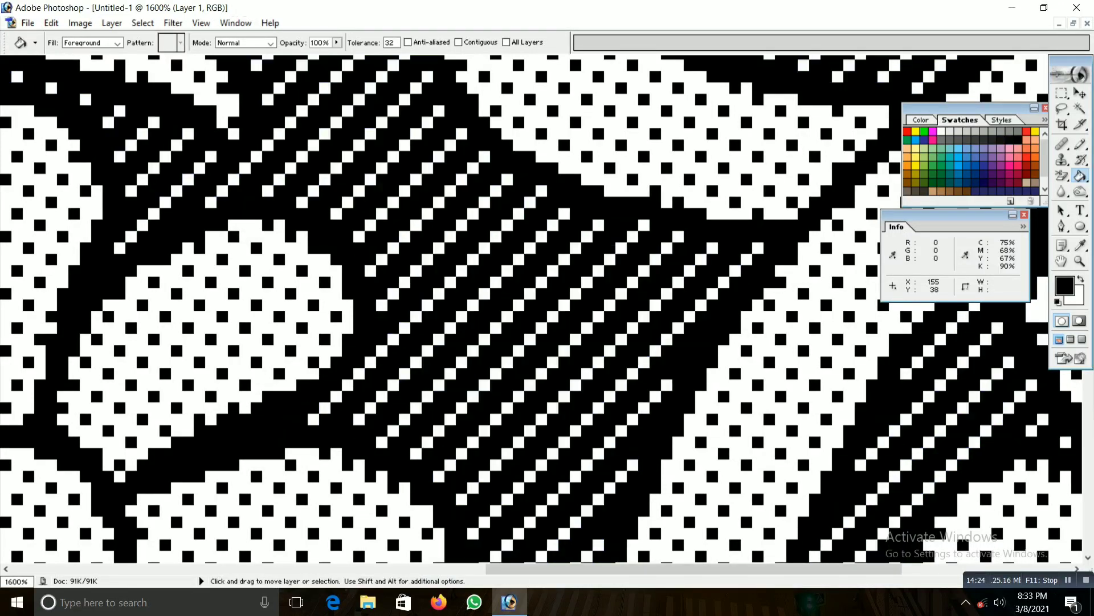
pyautogui.hotkey('ctrl', '-')
pyautogui.hotkey('ctrl', '-')
pyautogui.hotkey('ctrl', '-')
pyautogui.hotkey('ctrl', '-')
pyautogui.hotkey('ctrl', '-')
pyautogui.hotkey('ctrl', '+')
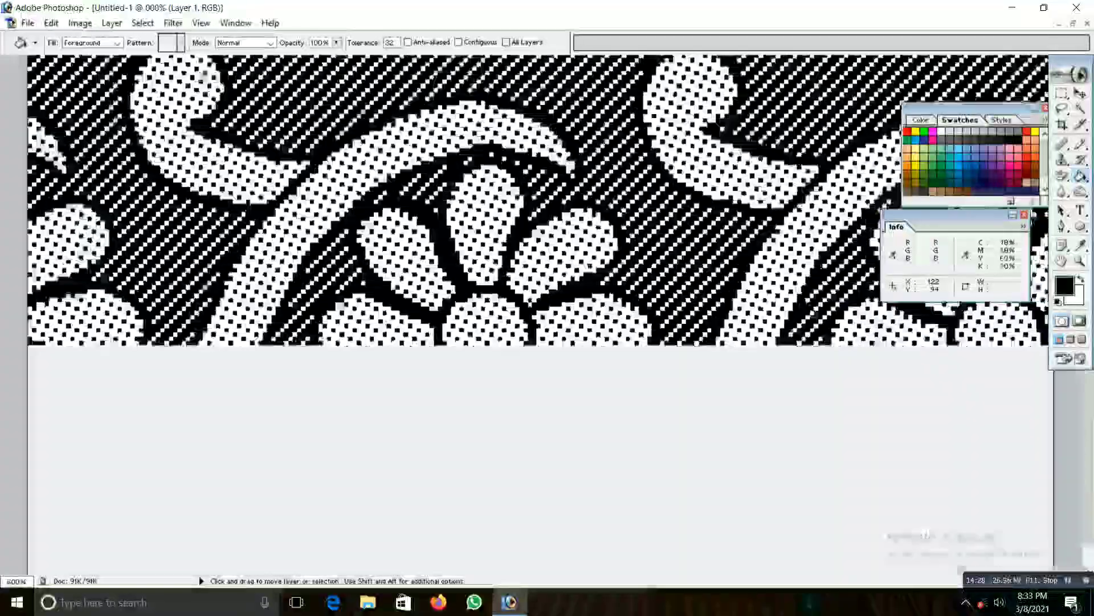
pyautogui.hotkey('ctrl', '-')
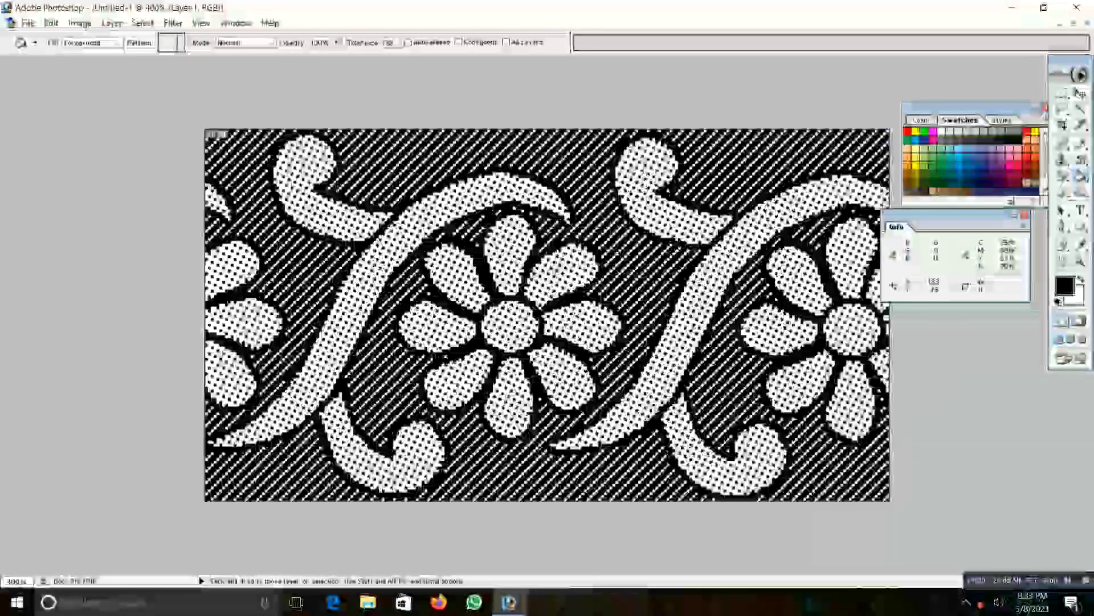
pyautogui.hotkey('ctrl', '+')
pyautogui.hotkey('ctrl', '+')
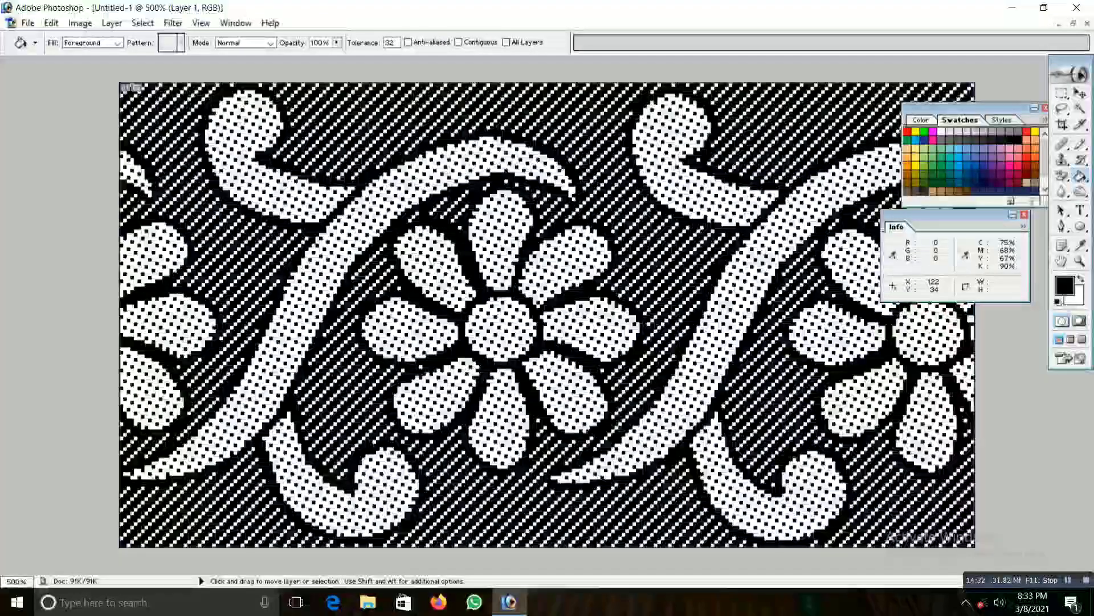
# - Save a copy of the image as a BMP file
pyautogui.hotkey('ctrl', 'shift', 's')
pyautogui.write('Untitled-1 sAfafafaf')
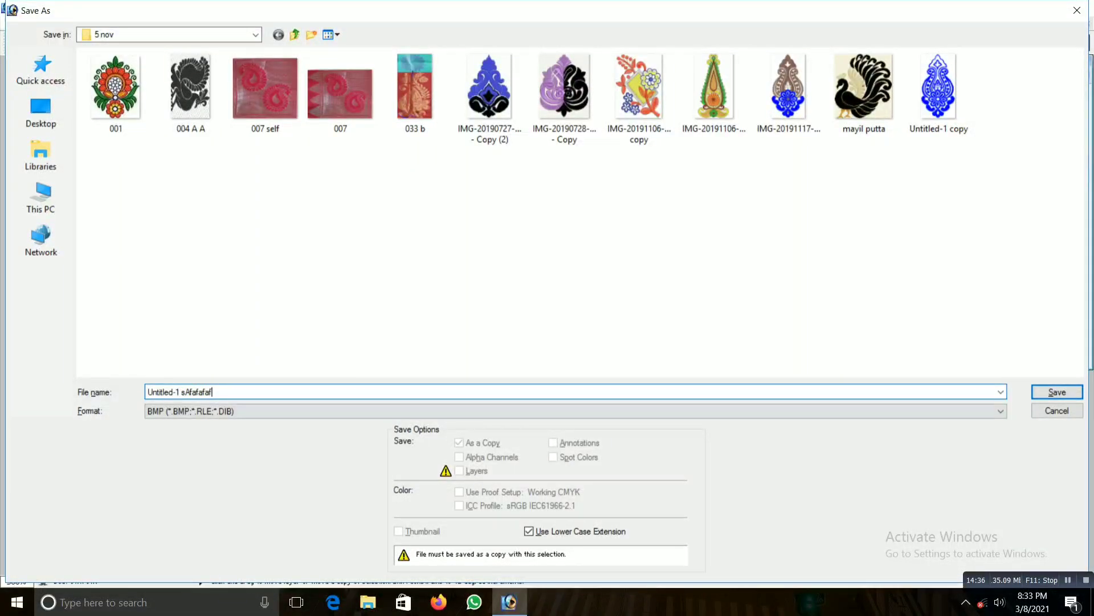
pyautogui.press('Return')
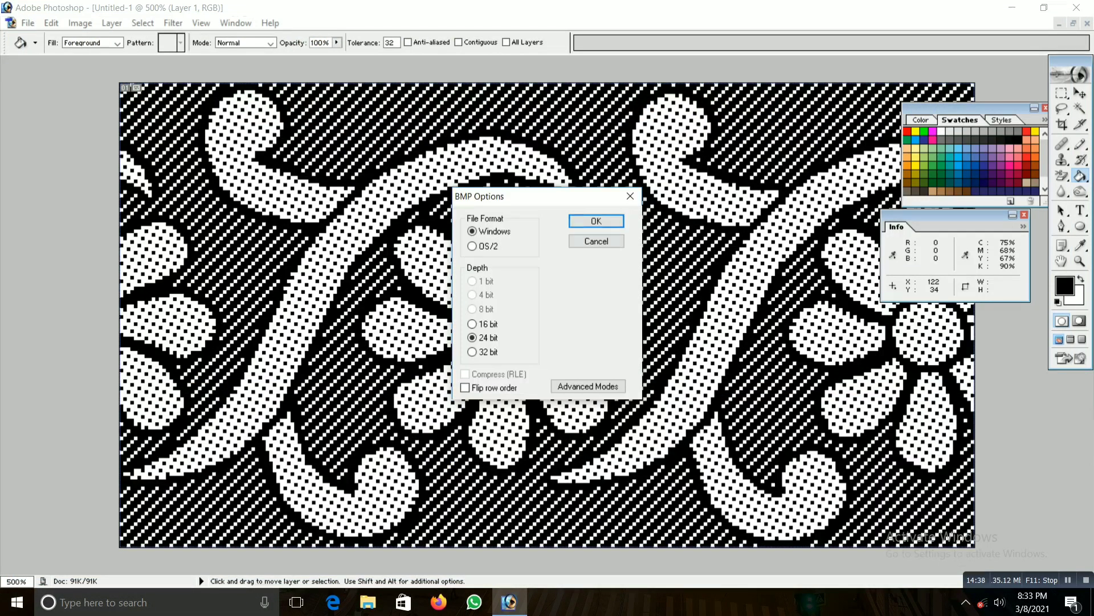
pyautogui.press('Return')
pyautogui.click(79, 23)
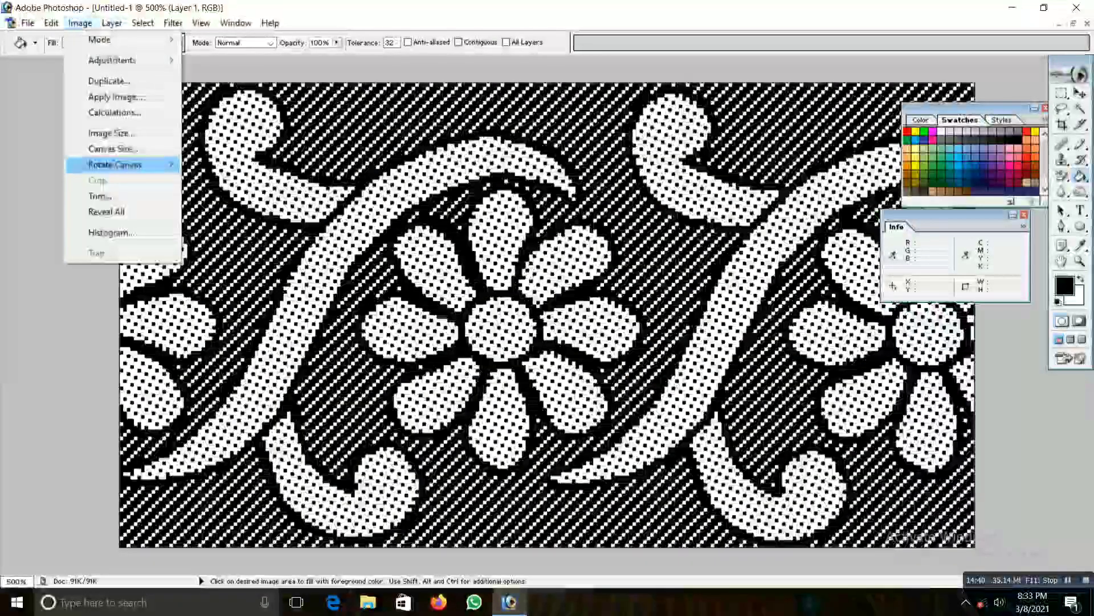
pyautogui.click(112, 148)
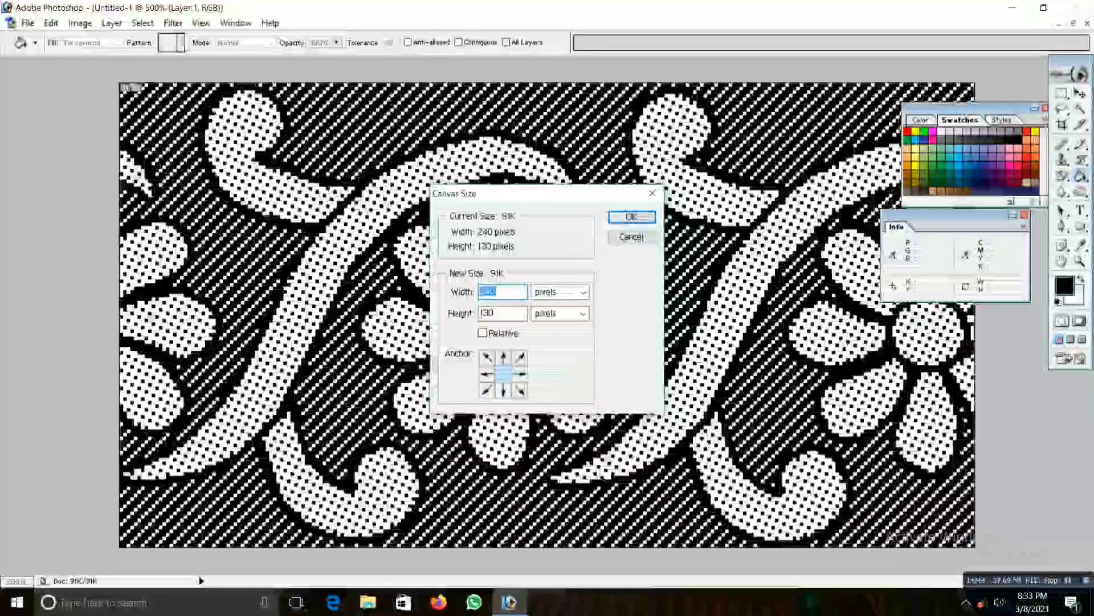
pyautogui.press('Tab')
pyautogui.write('2')
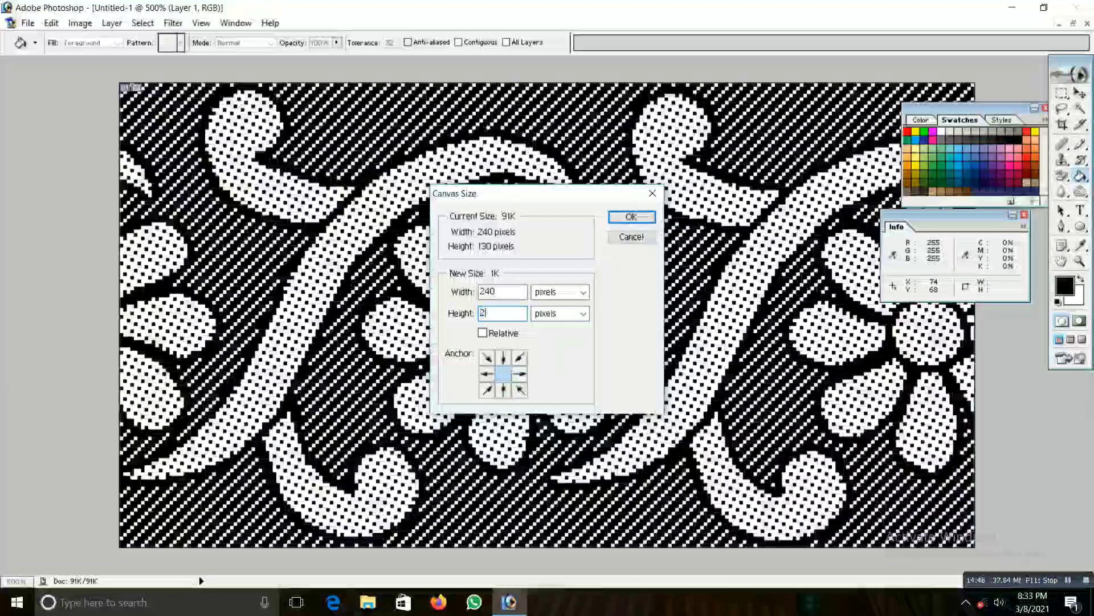
pyautogui.write('60')
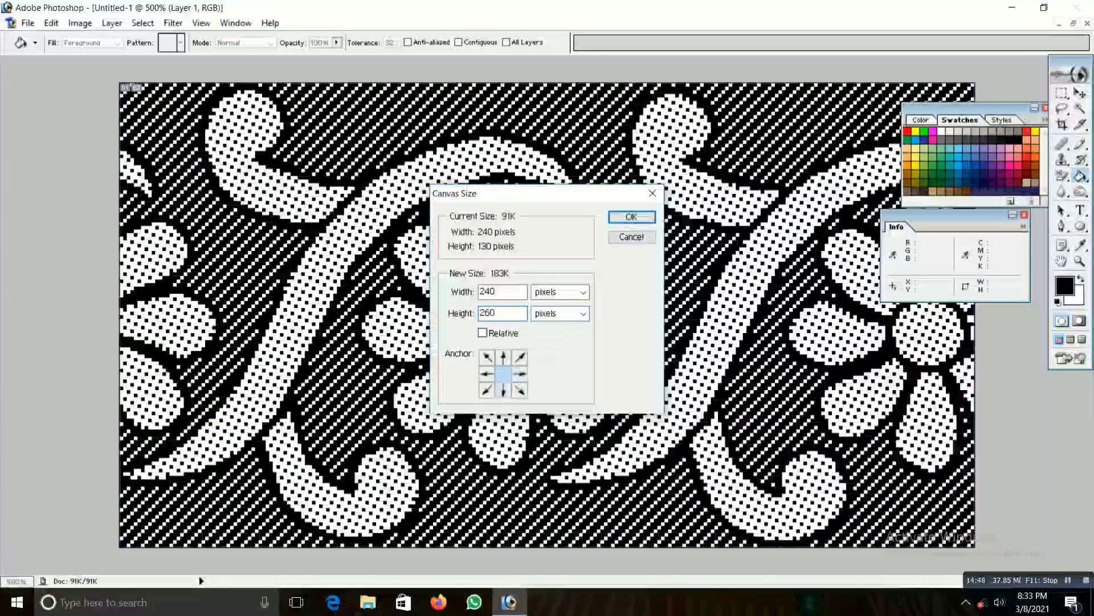
pyautogui.press('Return')
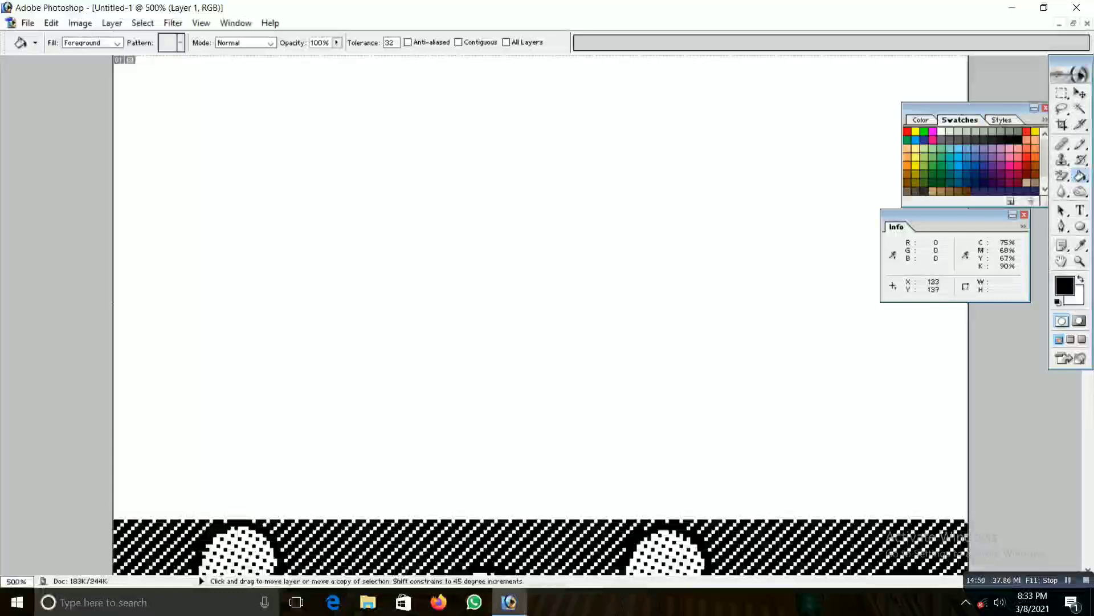
pyautogui.moveTo(492, 446); pyautogui.dragTo(532, 303)
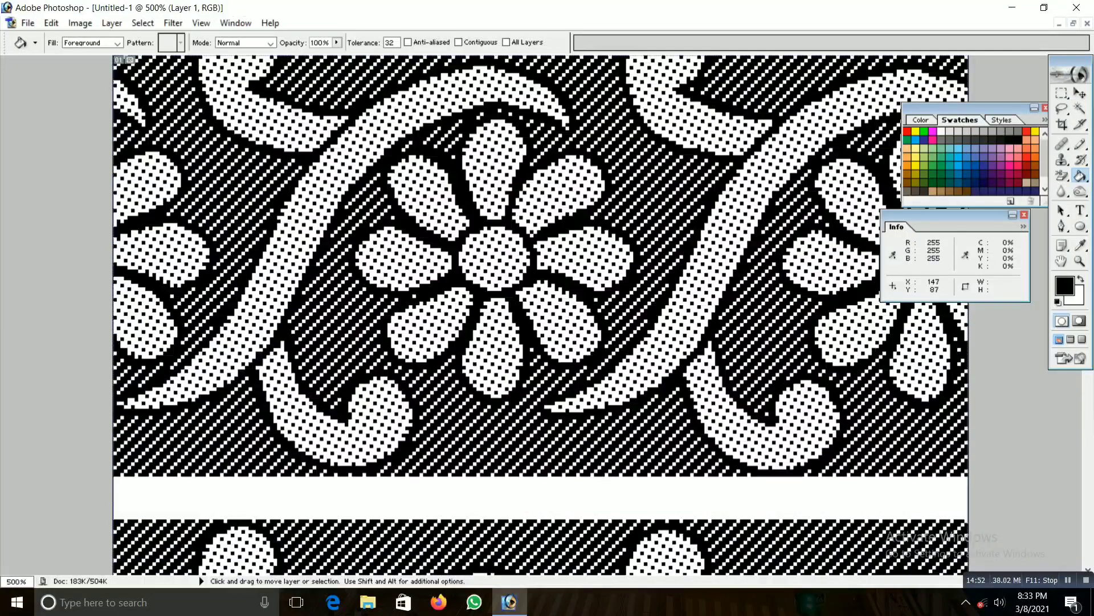
pyautogui.press('Down')
pyautogui.press('Down')
pyautogui.press('Down')
pyautogui.press('Down')
pyautogui.press('Down')
pyautogui.press('Down')
pyautogui.press('Down')
pyautogui.press('Down')
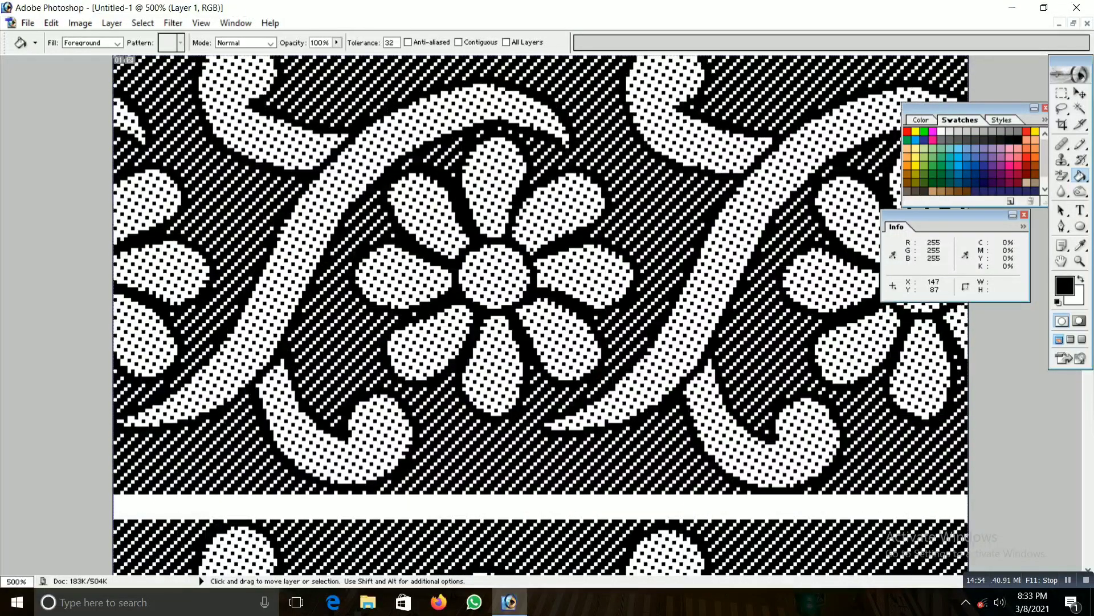
pyautogui.press('Down')
pyautogui.press('Down')
pyautogui.press('Down')
pyautogui.press('Down')
pyautogui.press('Down')
pyautogui.press('Down')
pyautogui.press('Down')
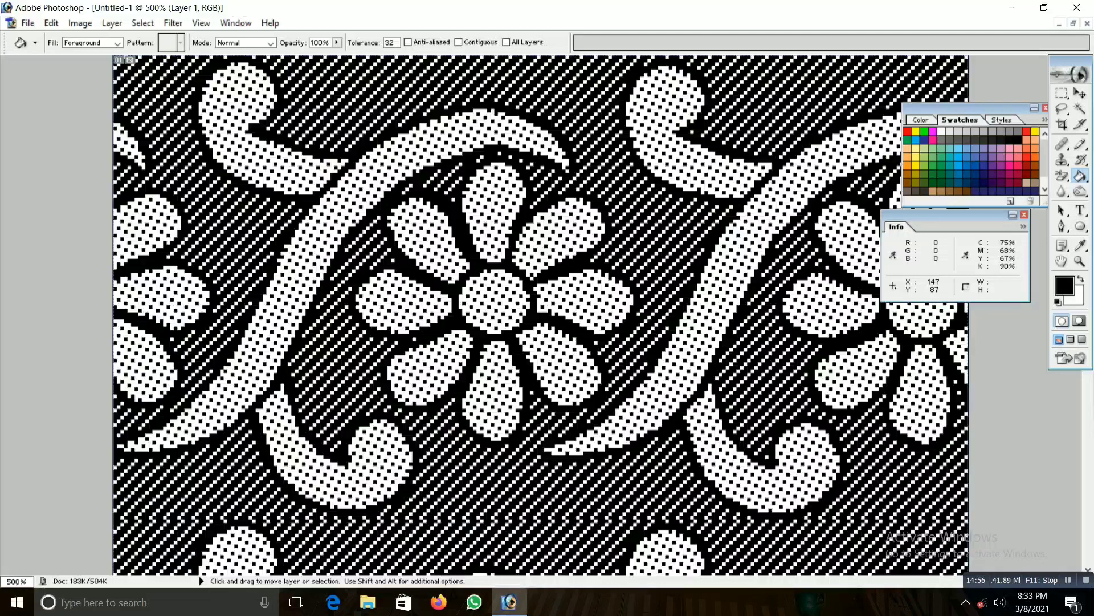
pyautogui.hotkey('ctrl', '-')
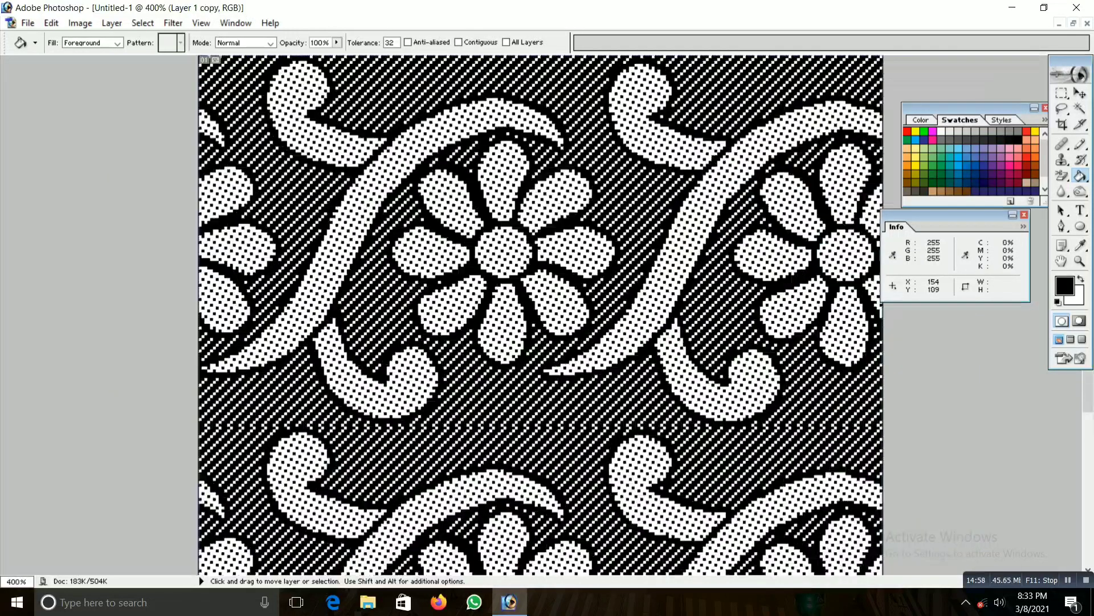
pyautogui.hotkey('ctrl', '-')
pyautogui.hotkey('ctrl', '-')
pyautogui.hotkey('ctrl', '-')
pyautogui.hotkey('ctrl', '+')
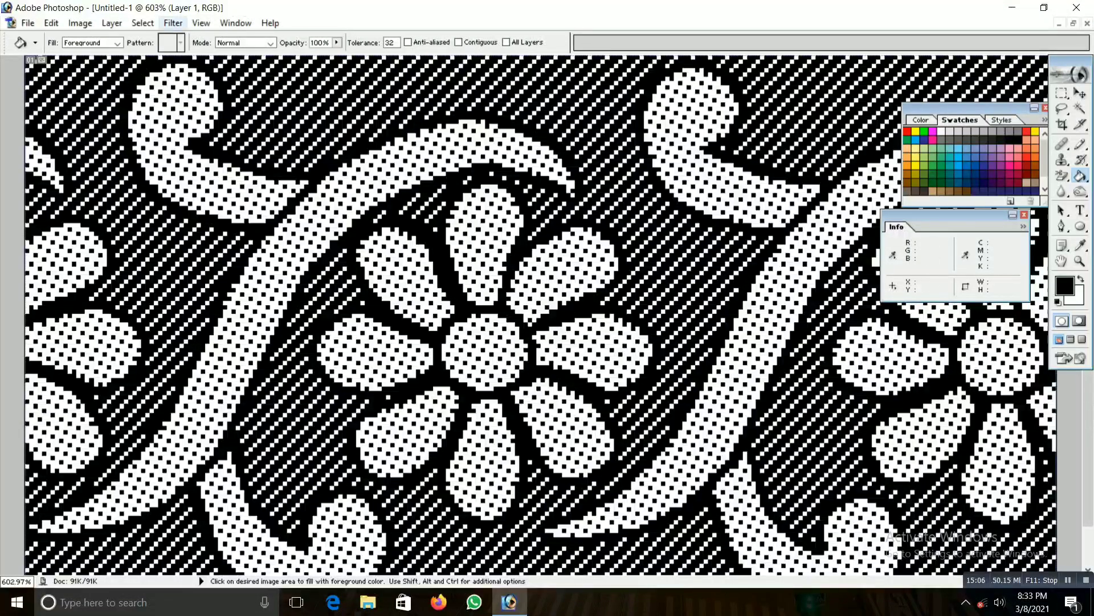
# - Double the canvas width to 480 pixels via Canvas Size
pyautogui.click(80, 22)
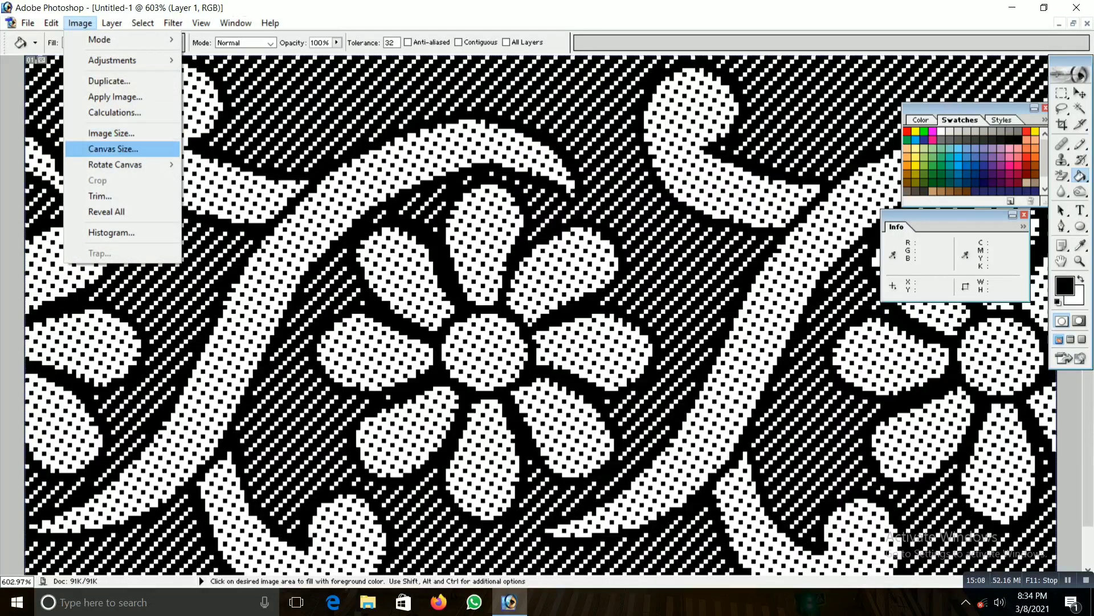
pyautogui.click(92, 149)
pyautogui.write('480')
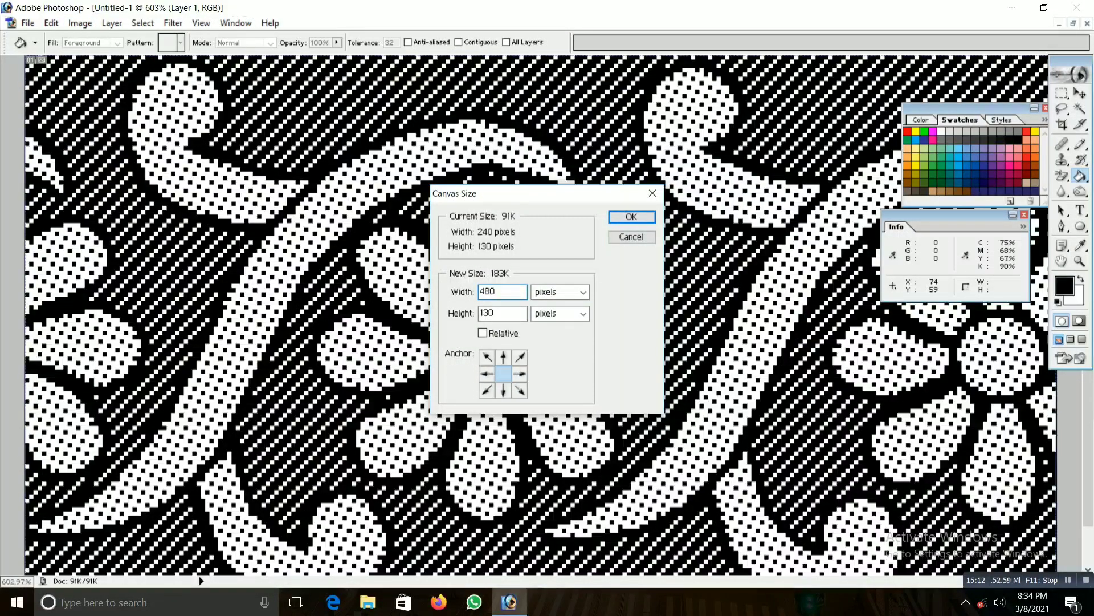
pyautogui.press('Return')
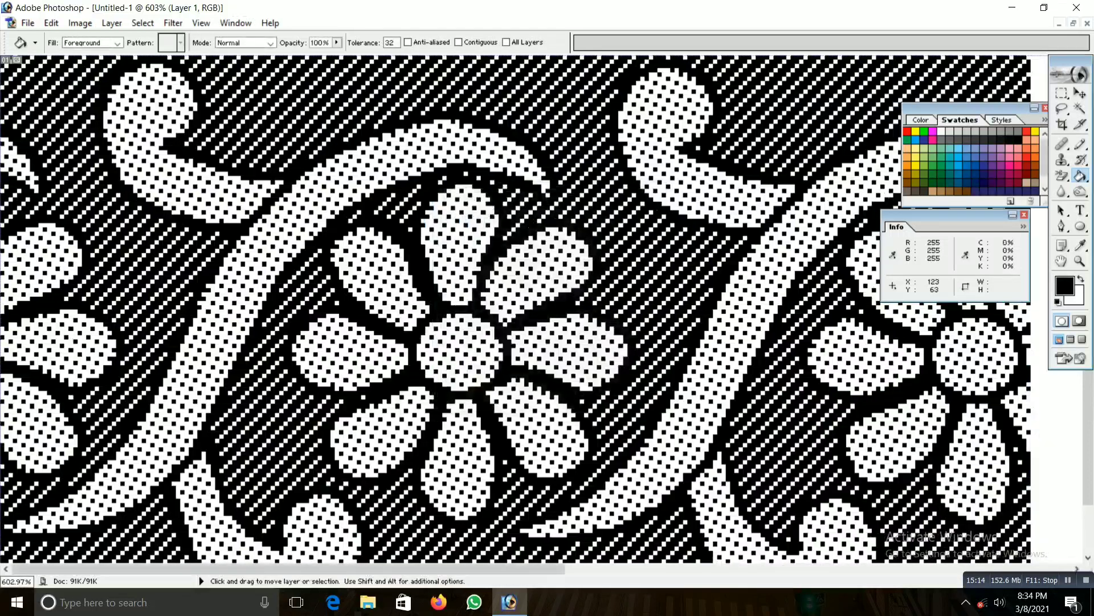
pyautogui.hotkey('ctrl', '-')
pyautogui.hotkey('ctrl', '-')
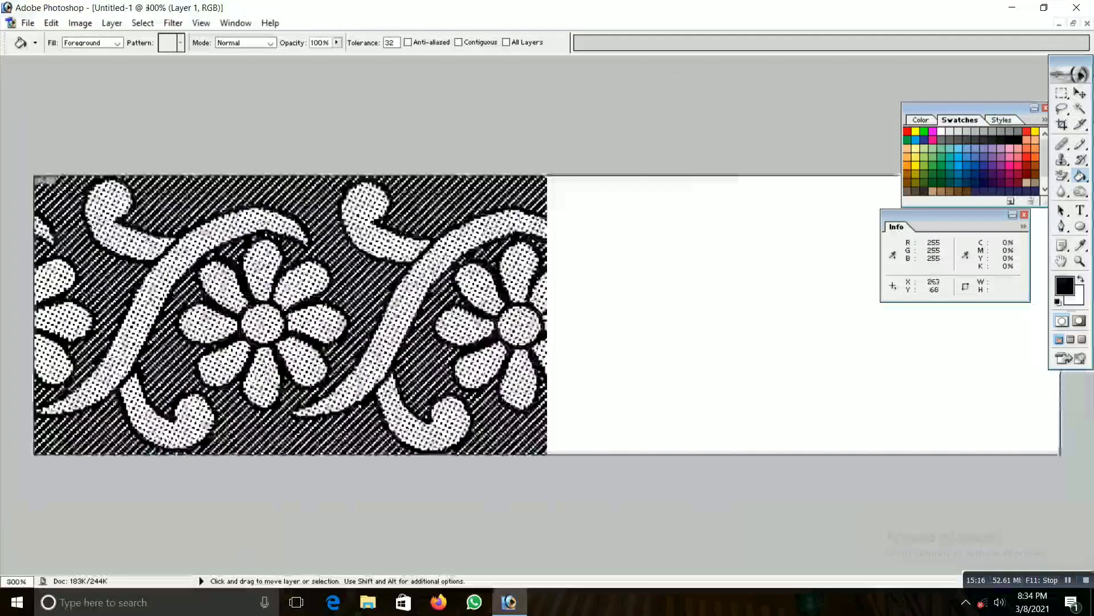
# - Alt-drag a copy of the motif into the empty right side and nudge it up three pixels to align
pyautogui.moveTo(285, 313)
pyautogui.mouseDown()
pyautogui.moveTo(869, 342)
pyautogui.moveTo(798, 318)
pyautogui.mouseUp()
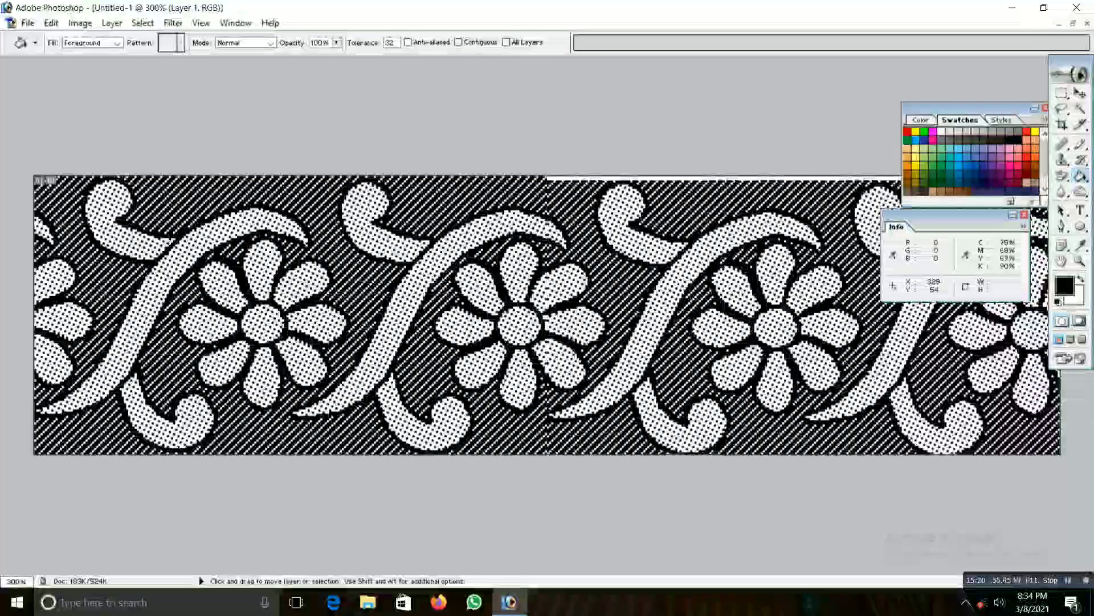
pyautogui.press('Up')
pyautogui.press('Up')
pyautogui.press('Up')
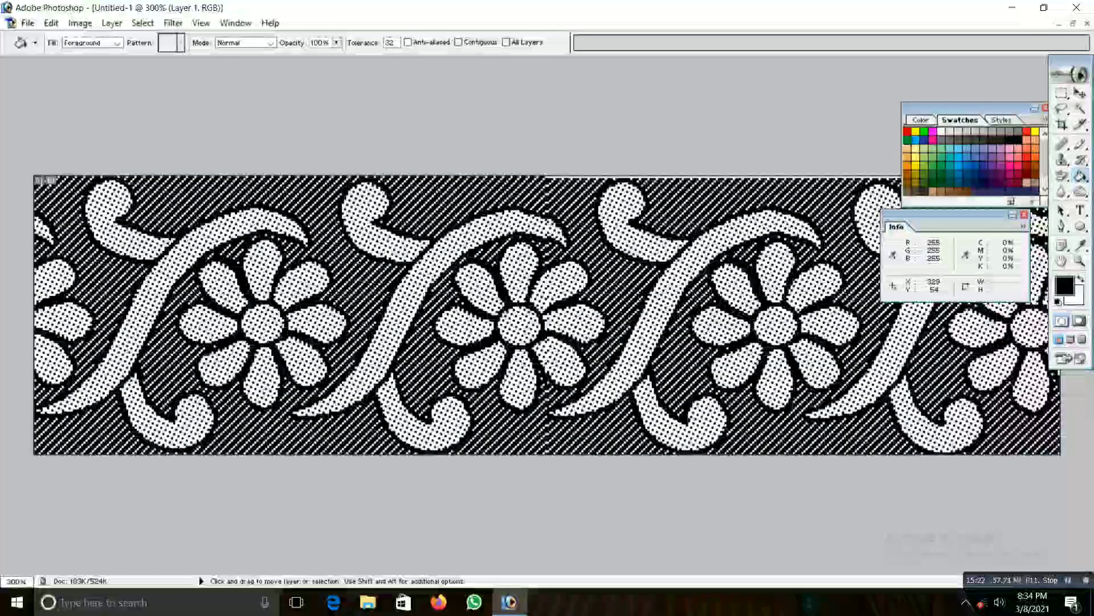
pyautogui.press('Up')
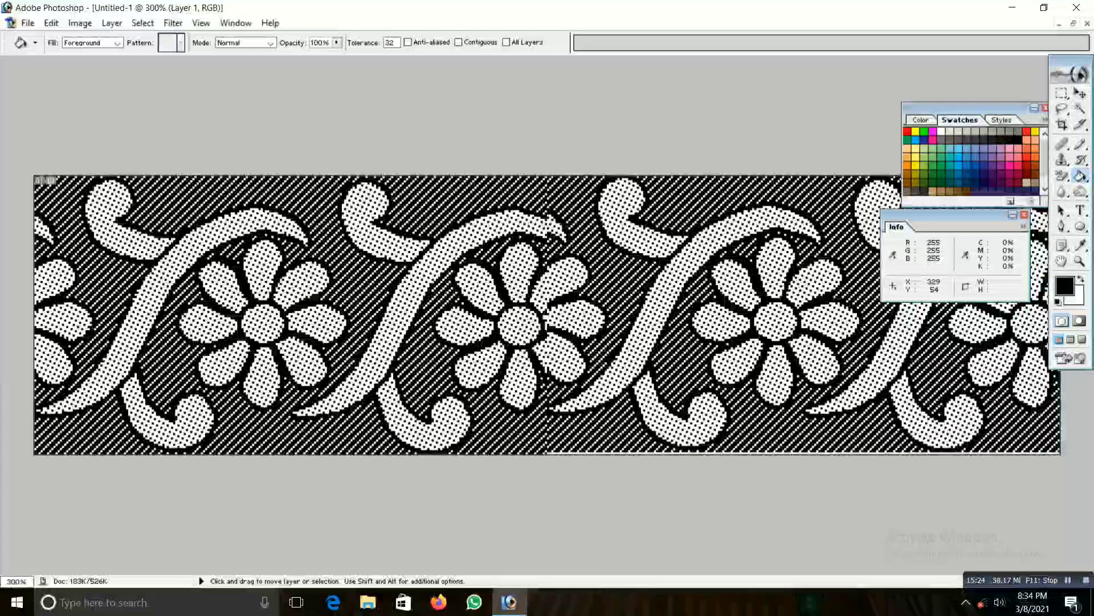
pyautogui.press('Up')
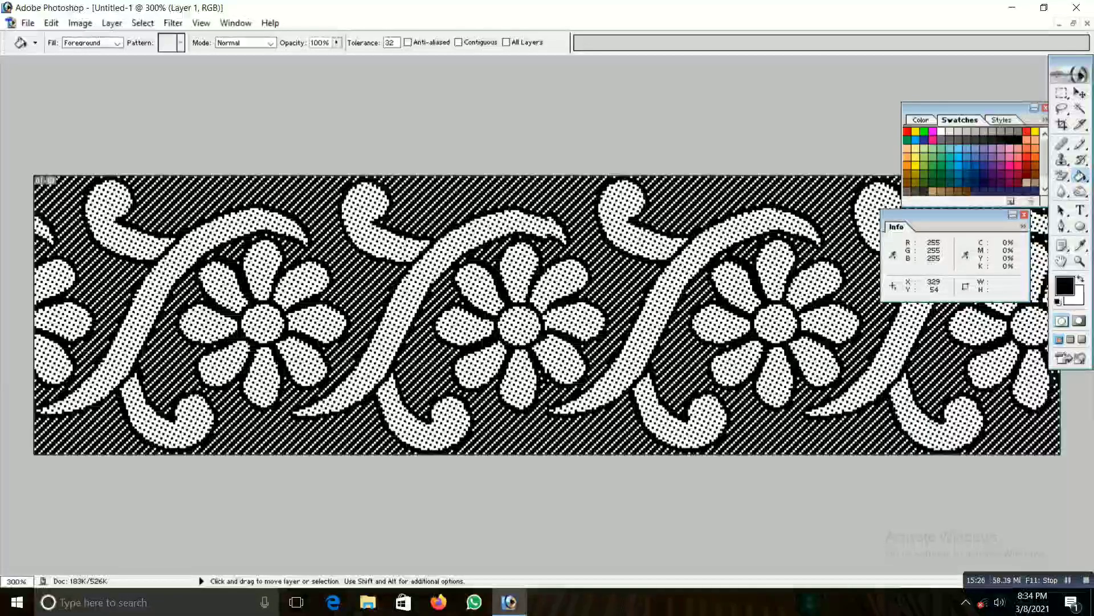
pyautogui.hotkey('ctrl', '-')
pyautogui.hotkey('ctrl', '-')
pyautogui.hotkey('ctrl', '-')
pyautogui.hotkey('ctrl', '-')
# - Widen the canvas to 960 pixels through Image > Canvas Size
pyautogui.hotkey('ctrl', '+')
pyautogui.hotkey('ctrl', '+')
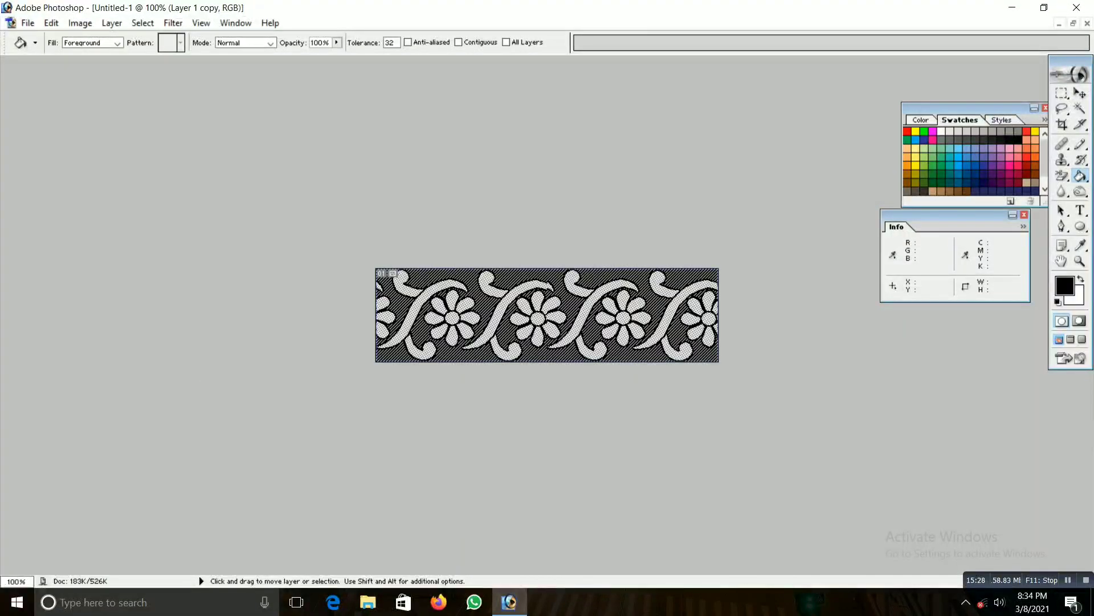
pyautogui.hotkey('ctrl', '+')
pyautogui.click(80, 23)
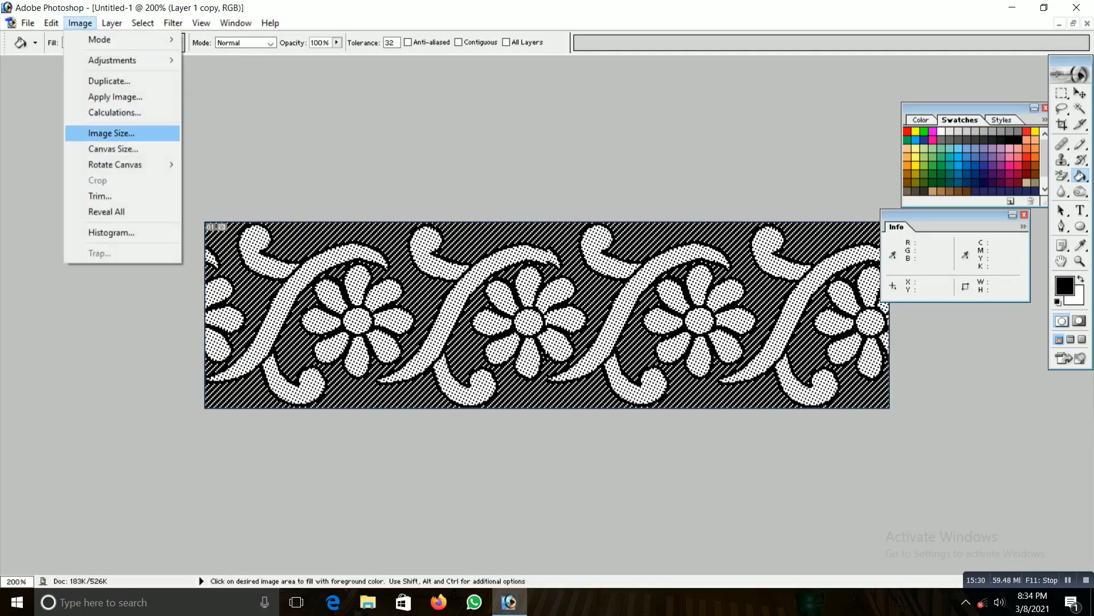
pyautogui.click(117, 146)
pyautogui.write('960')
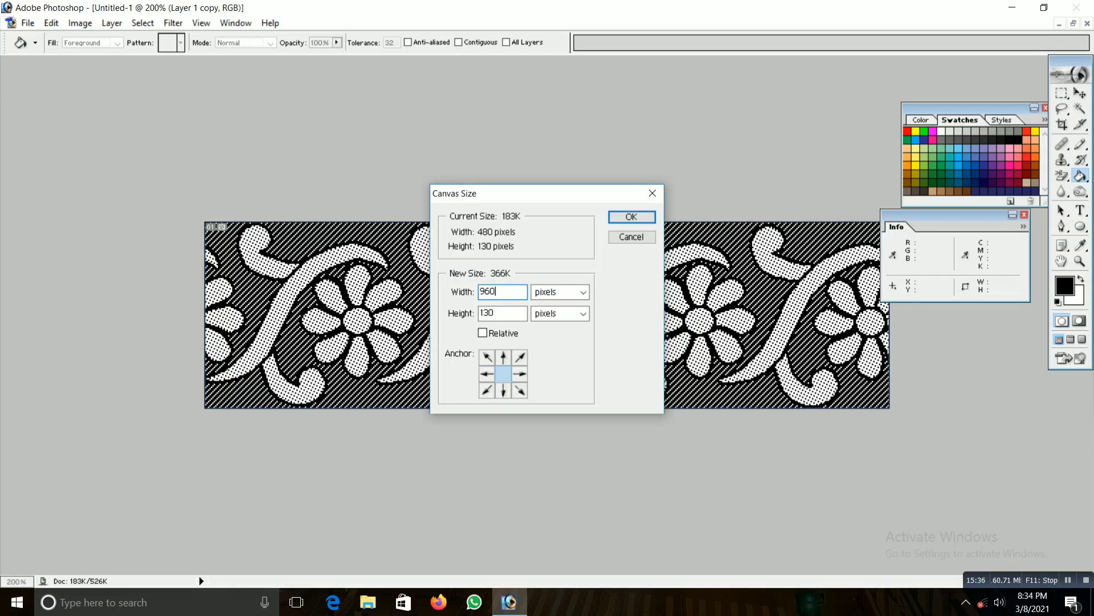
pyautogui.press('Return')
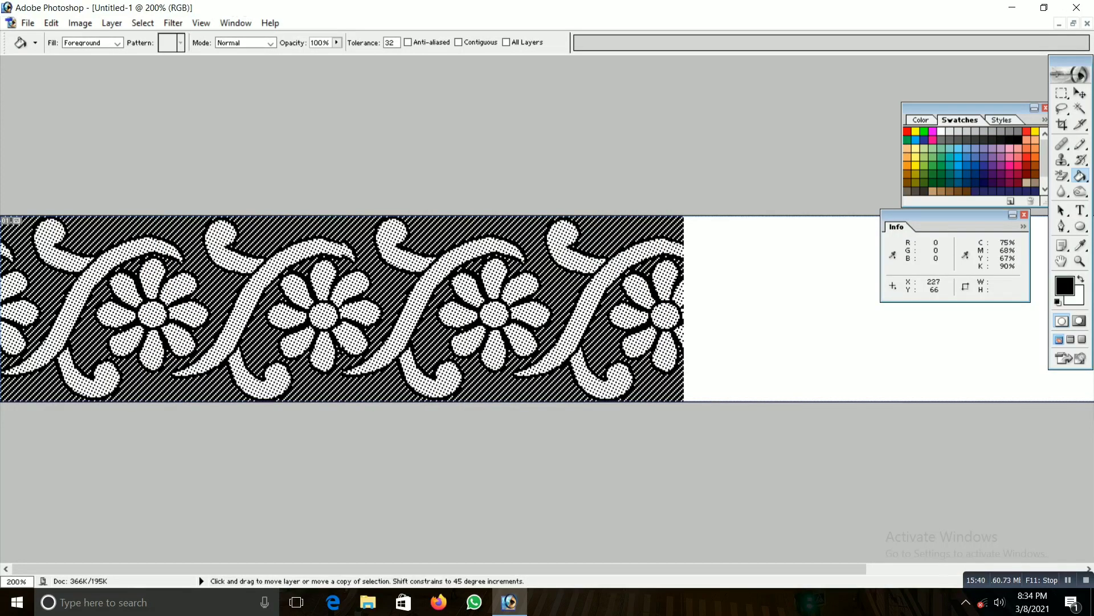
# - Place a copy of the strip in the new right half and nudge it left to close the seam
pyautogui.moveTo(485, 306); pyautogui.dragTo(646, 298)
pyautogui.hotkey('ctrl', 'Left')
pyautogui.hotkey('ctrl', 'Left')
pyautogui.hotkey('ctrl', 'Left')
pyautogui.hotkey('ctrl', 'Left')
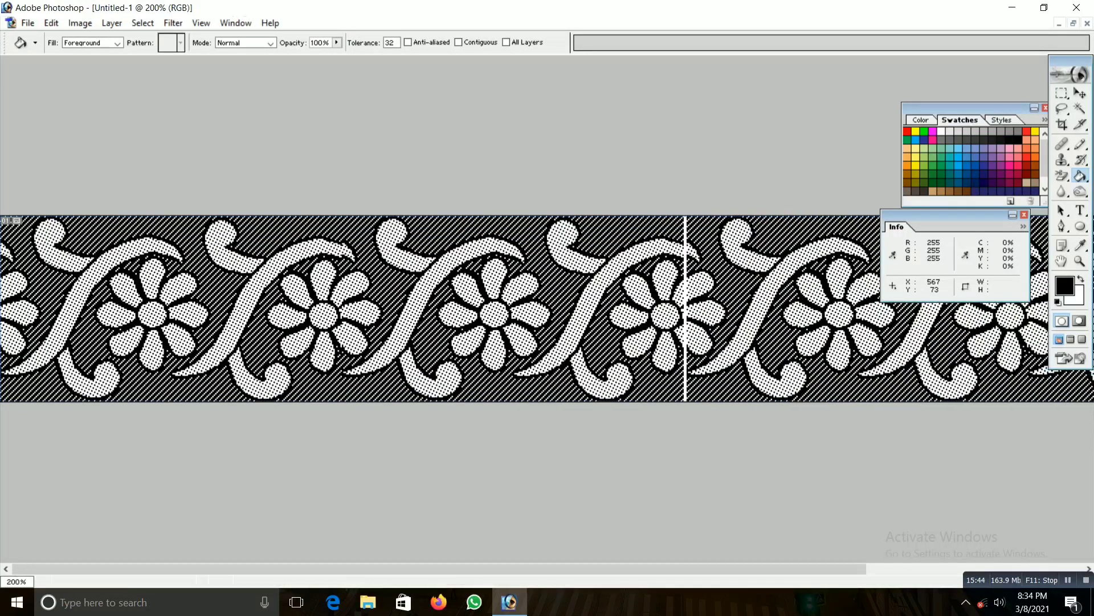
pyautogui.hotkey('ctrl', 'Left')
pyautogui.hotkey('ctrl', 'Left')
pyautogui.hotkey('ctrl', 'Left')
# - Fill all the white motifs with magenta using a non-contiguous Paint Bucket
pyautogui.hotkey('ctrl', '-')
pyautogui.hotkey('ctrl', '-')
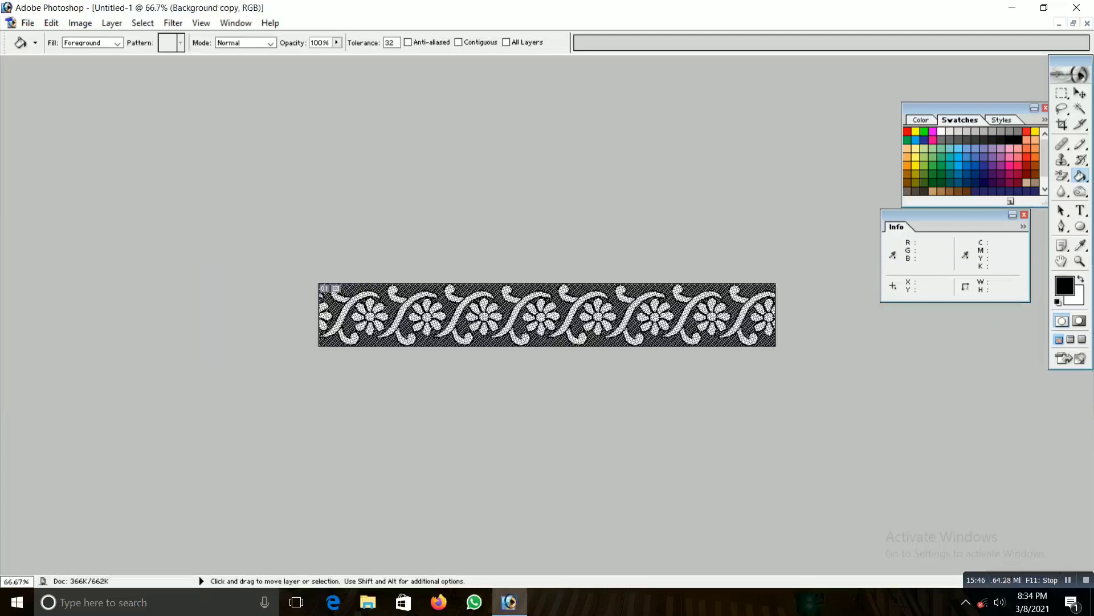
pyautogui.hotkey('ctrl', '+')
pyautogui.hotkey('ctrl', '+')
pyautogui.hotkey('ctrl', '+')
pyautogui.hotkey('ctrl', '+')
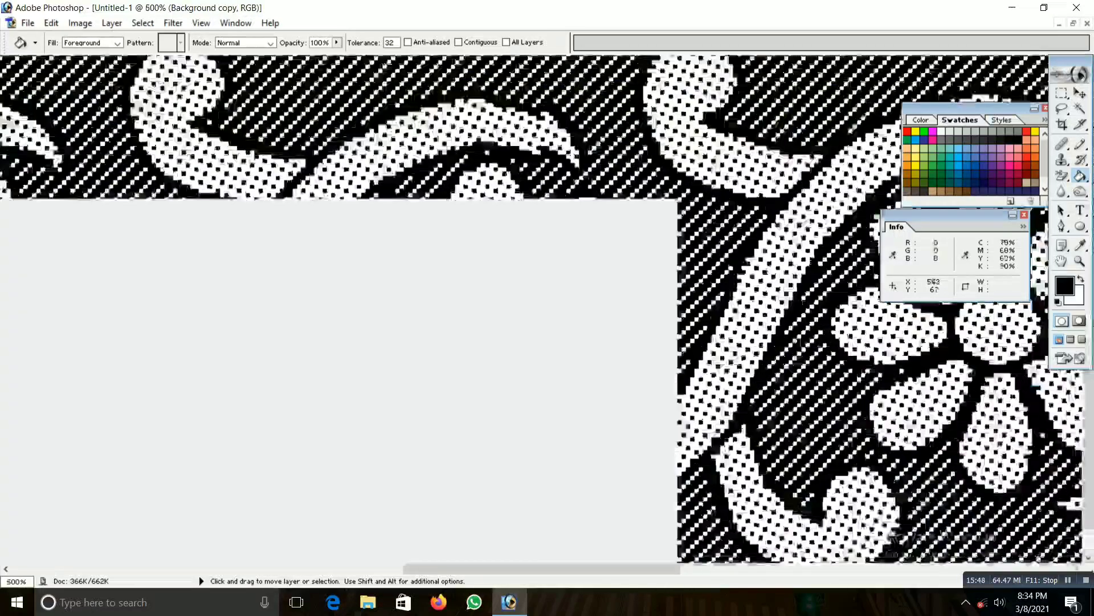
pyautogui.hotkey('ctrl', '+')
pyautogui.hotkey('ctrl', '+')
pyautogui.hotkey('ctrl', '+')
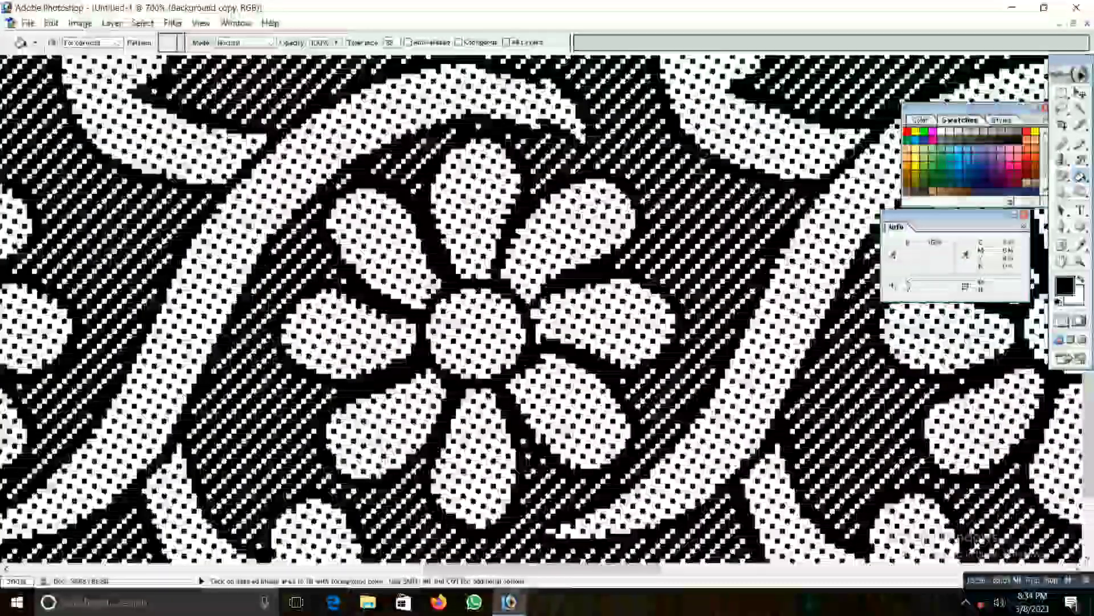
pyautogui.click(933, 131)
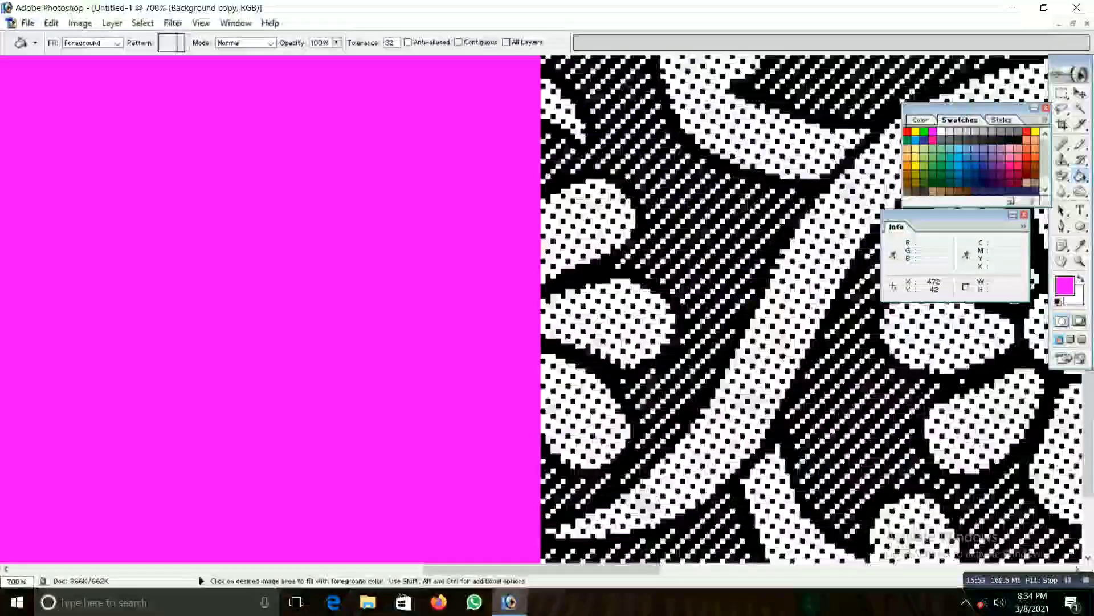
pyautogui.click(434, 171)
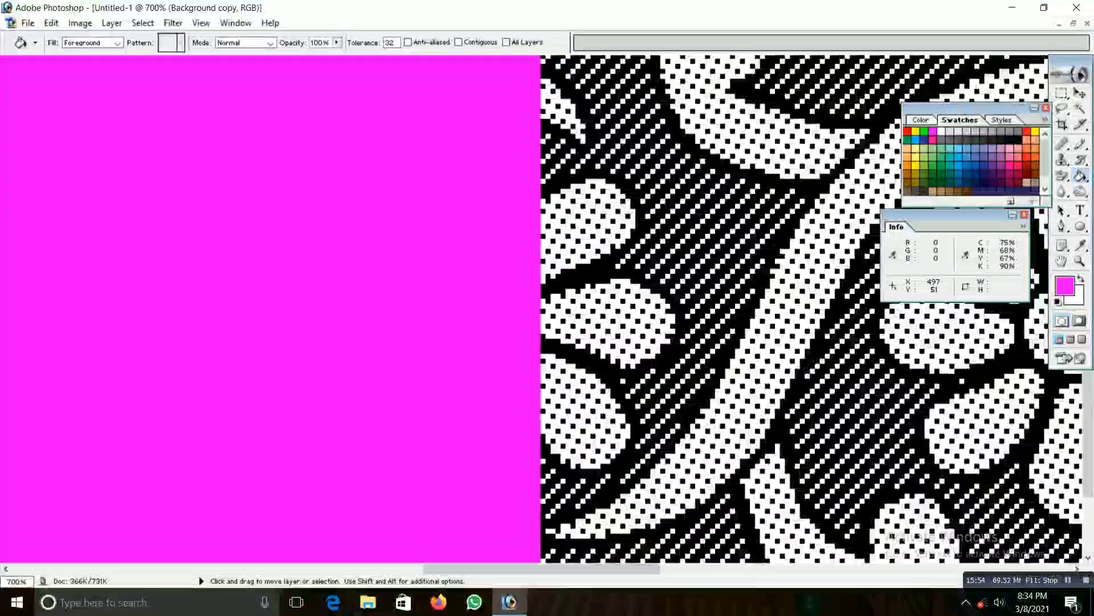
pyautogui.hotkey('ctrl', 'z')
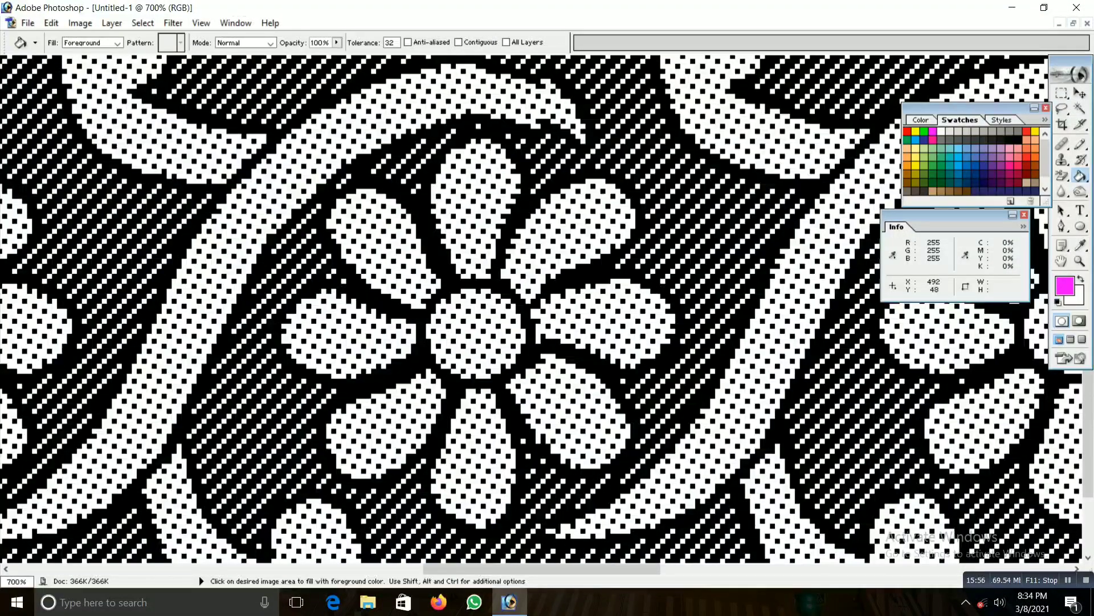
pyautogui.click(433, 171)
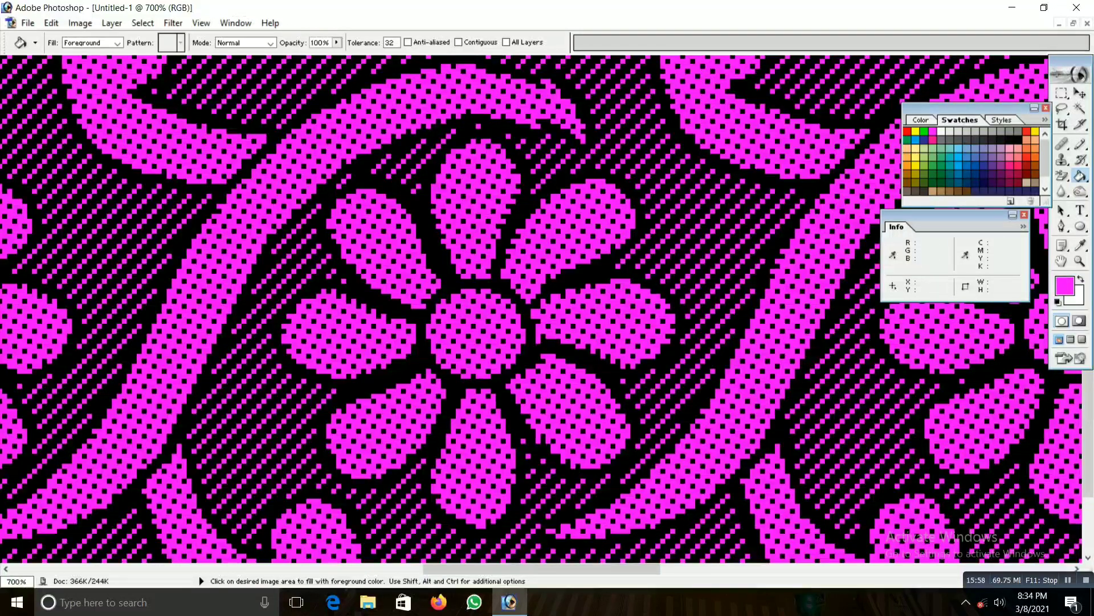
# - Fill the black background green and zoom out to review the whole border
pyautogui.click(925, 131)
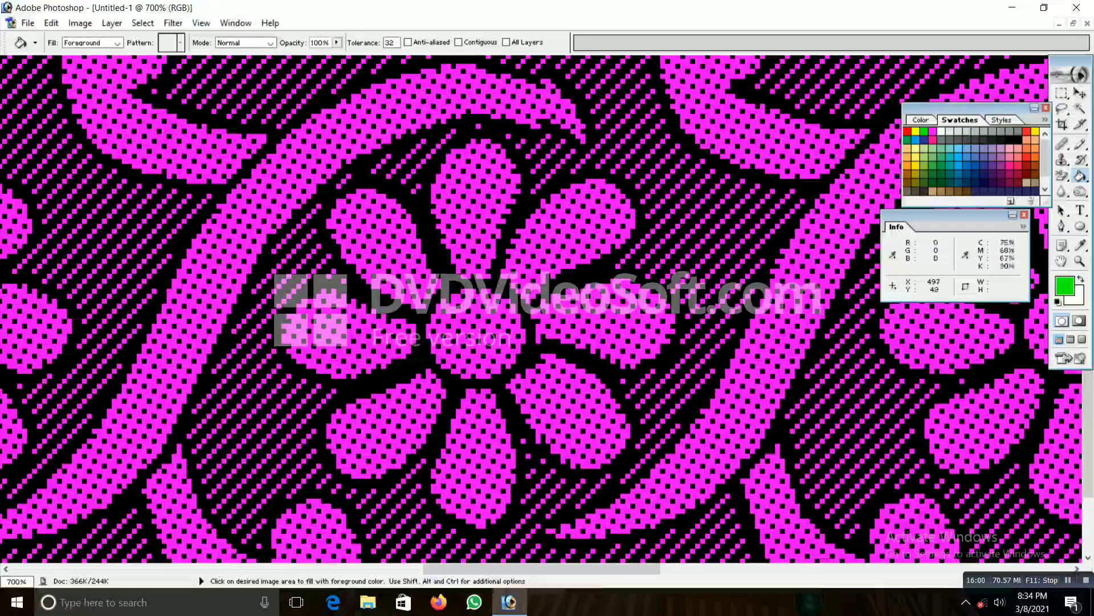
pyautogui.click(422, 188)
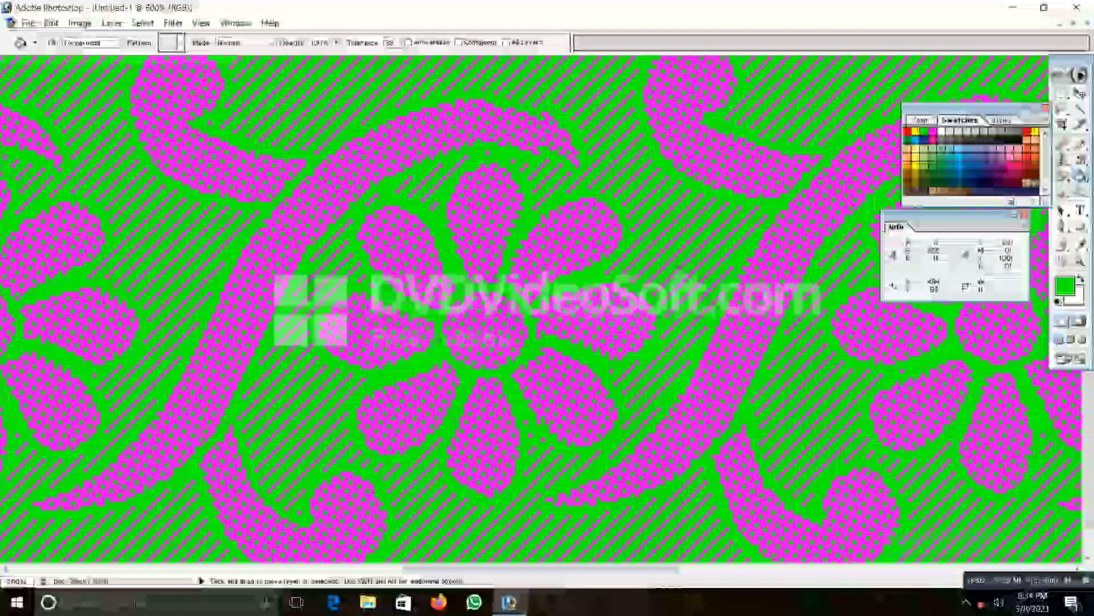
pyautogui.hotkey('ctrl', '-')
pyautogui.hotkey('ctrl', '-')
pyautogui.hotkey('ctrl', '-')
pyautogui.hotkey('ctrl', '+')
pyautogui.hotkey('ctrl', '+')
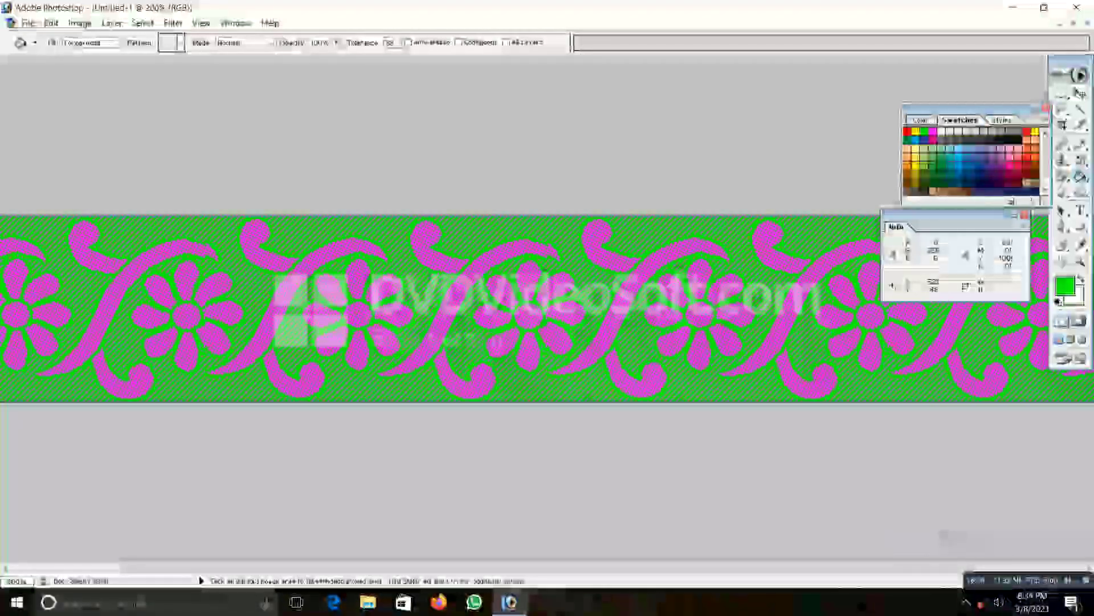
pyautogui.hscroll(-3, 547, 308)
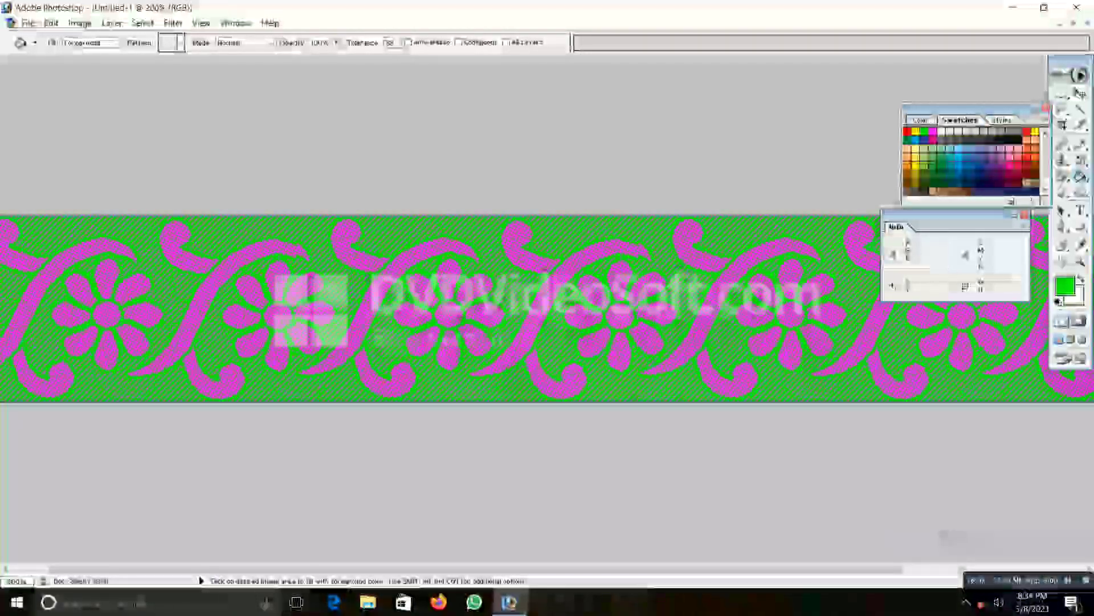
pyautogui.hotkey('ctrl', '-')
pyautogui.hotkey('ctrl', '-')
pyautogui.hotkey('ctrl', '-')
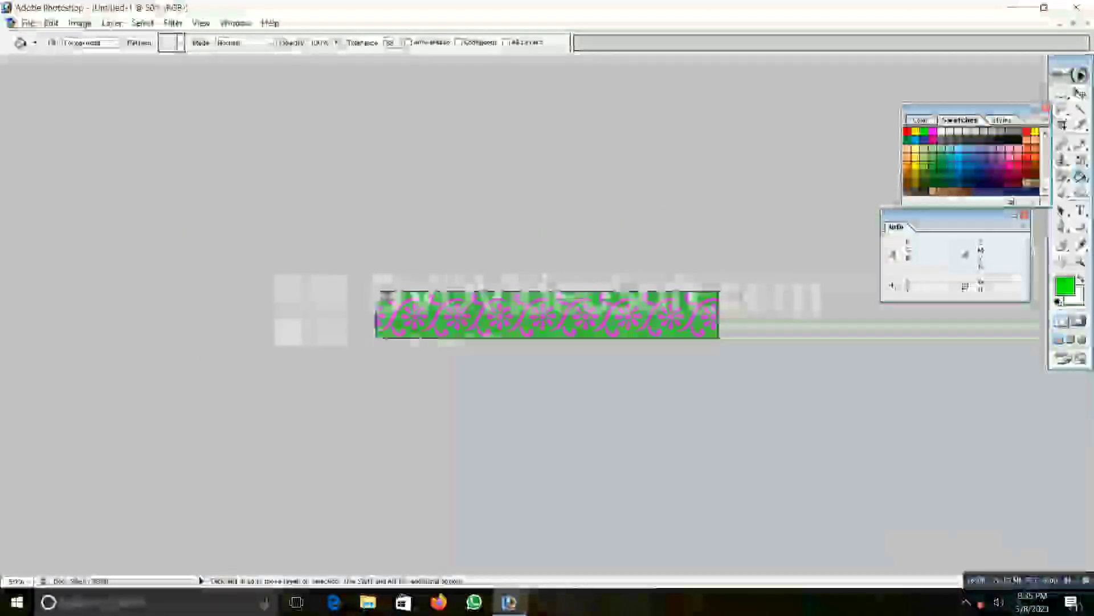
# - Save the border as a BMP file, replacing the existing file and accepting the BMP options
pyautogui.hotkey('ctrl', '+')
pyautogui.hotkey('ctrl', '+')
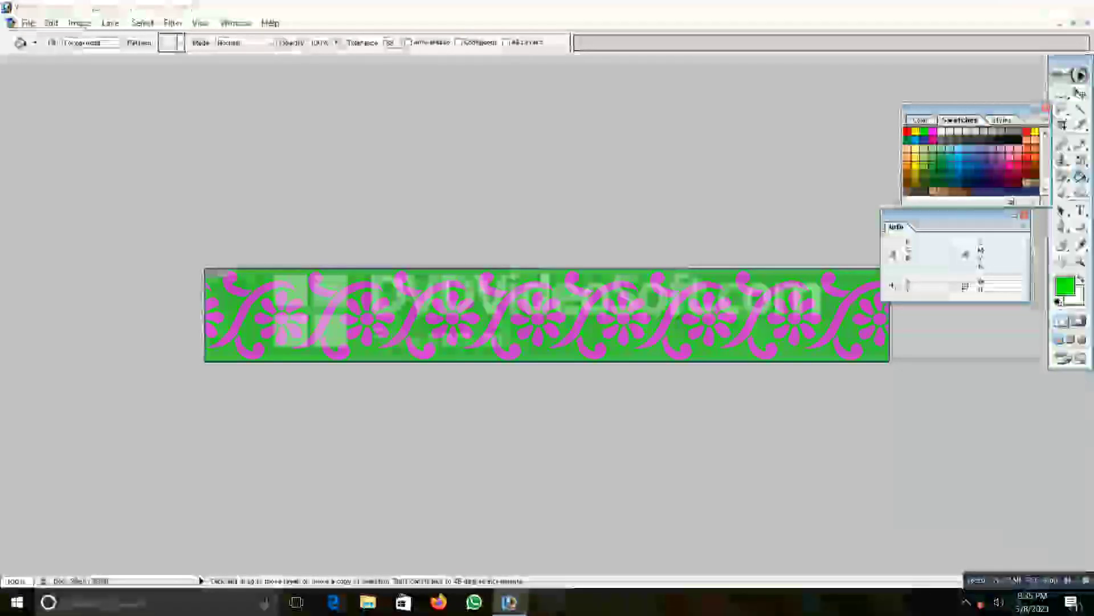
pyautogui.hotkey('ctrl', 'shift', 's')
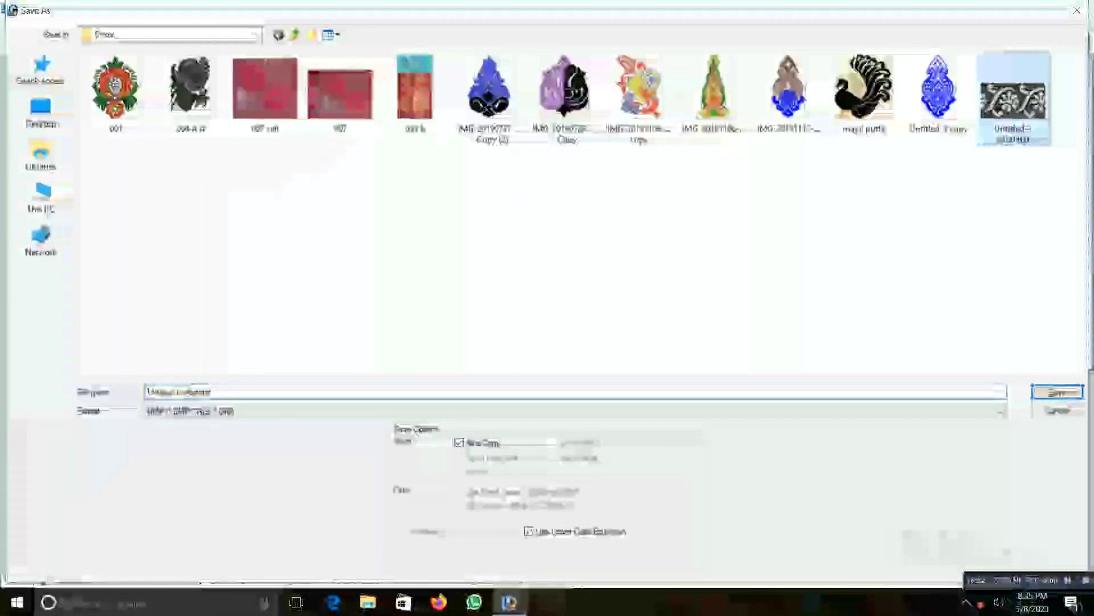
pyautogui.press('Return')
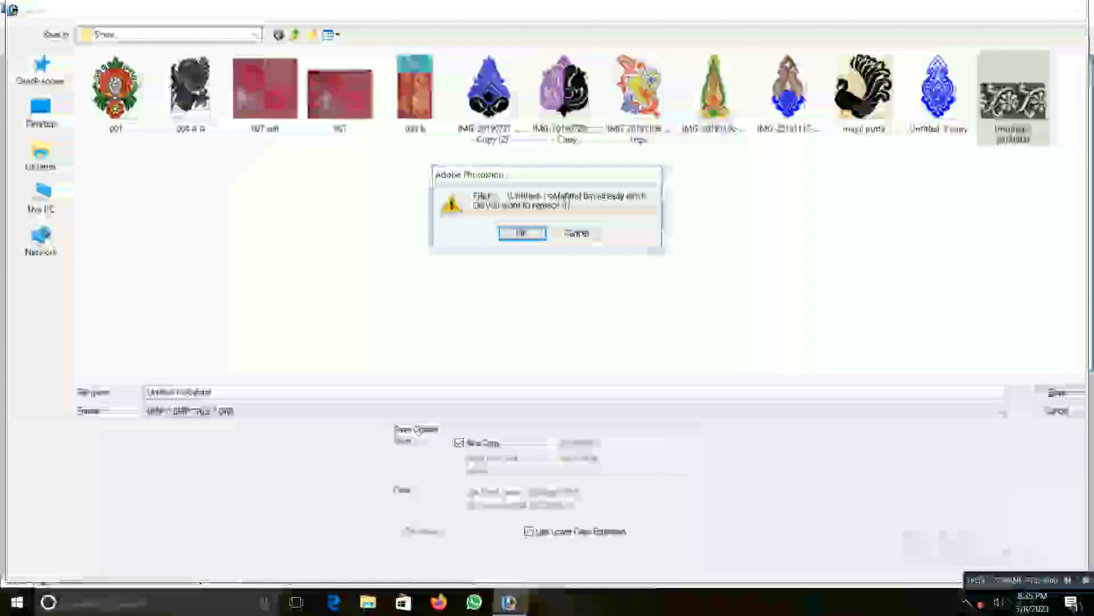
pyautogui.press('Return')
pyautogui.press('Return')
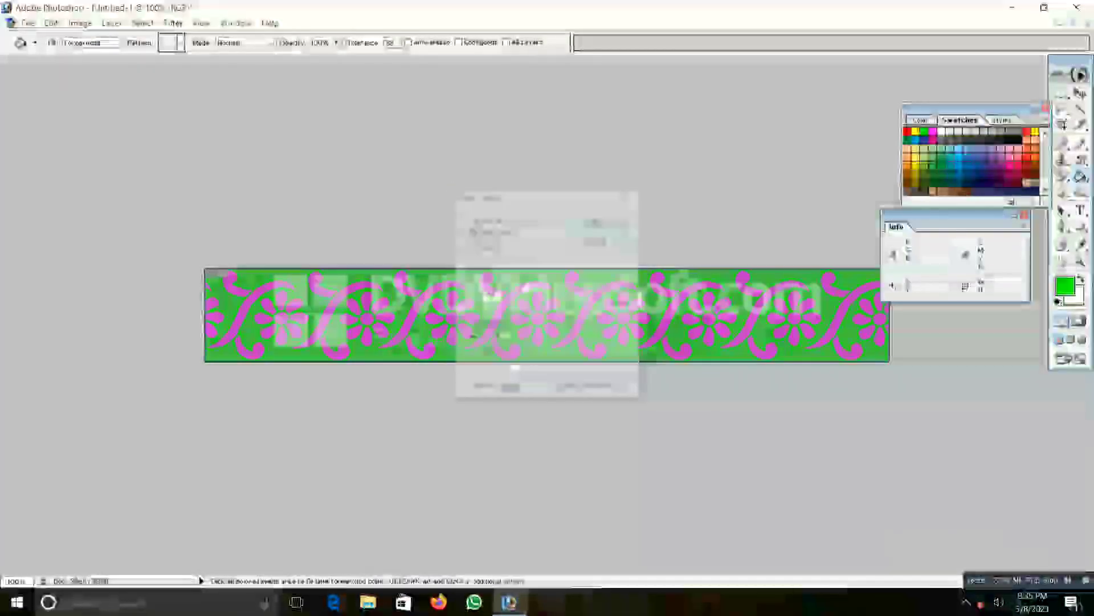
pyautogui.hotkey('ctrl', '0')
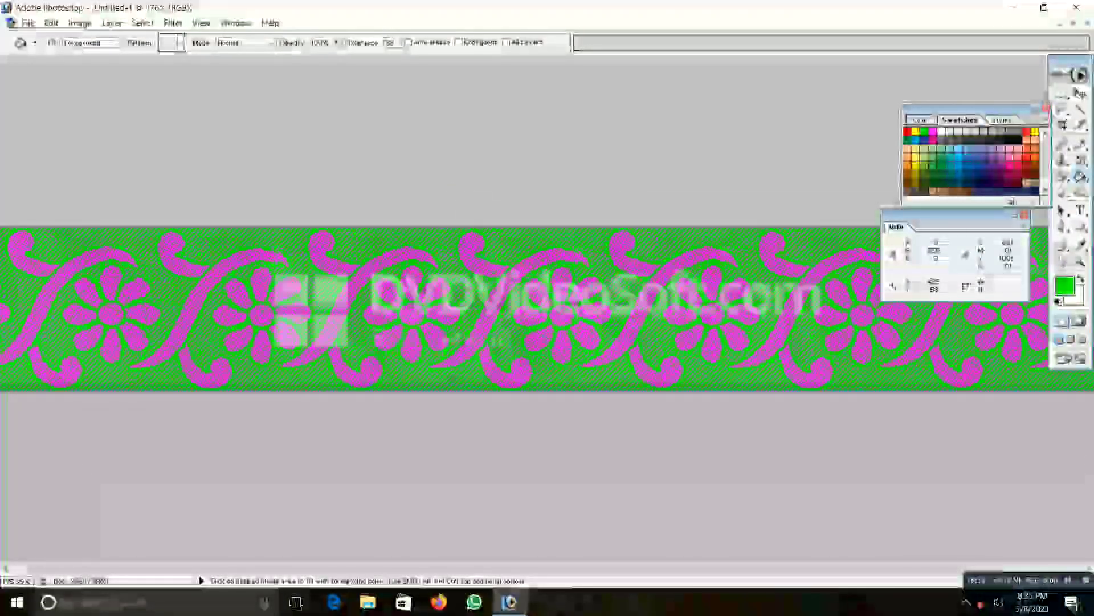
pyautogui.hotkey('ctrl', 'f')
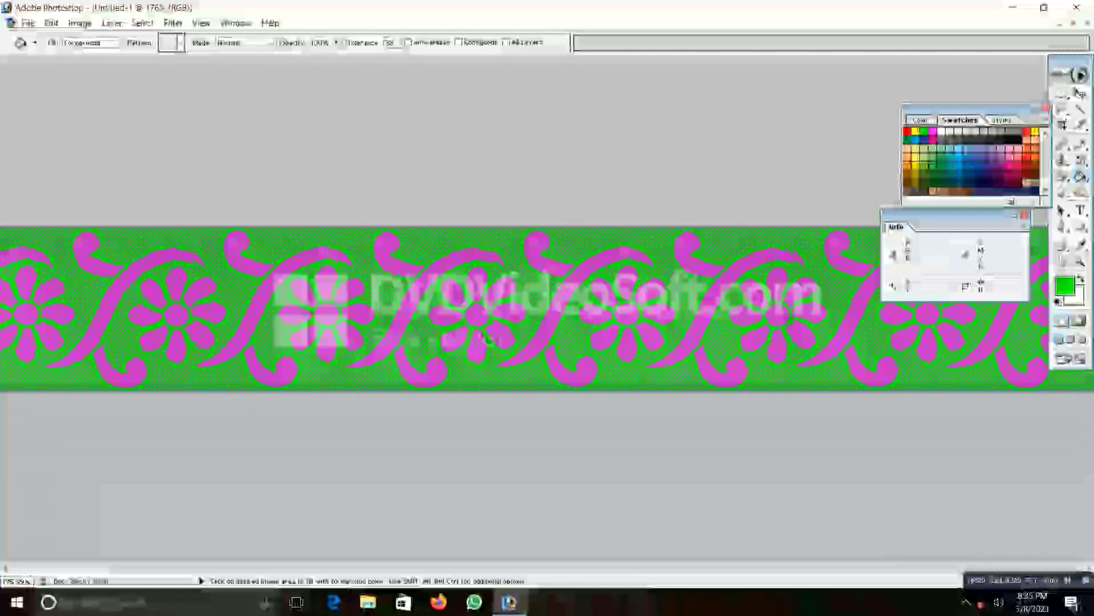